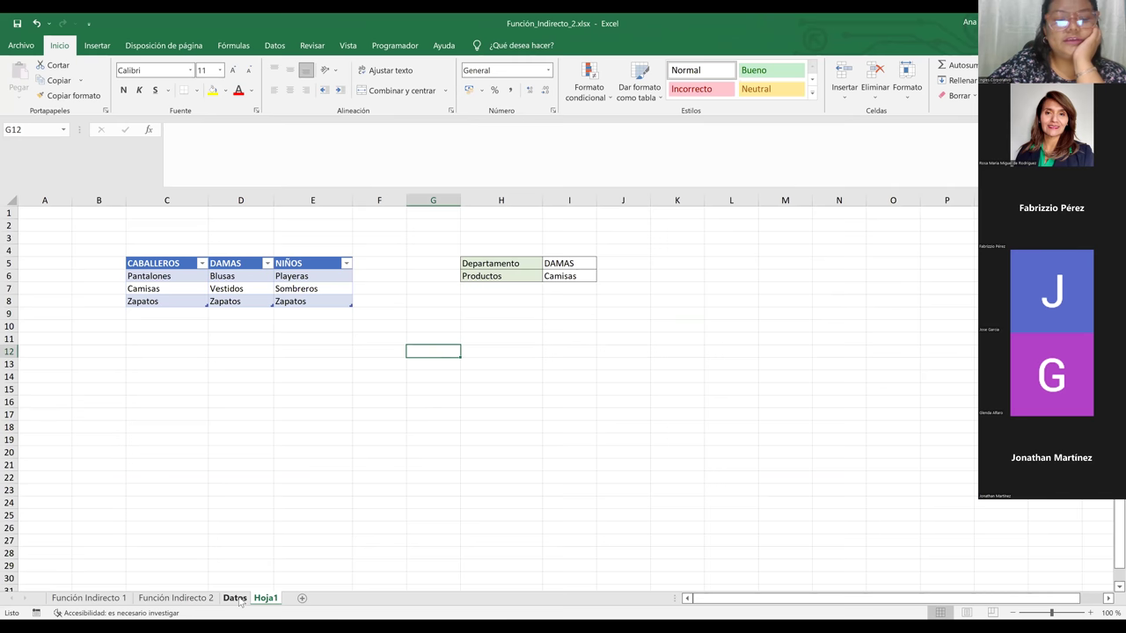
click(566, 472)
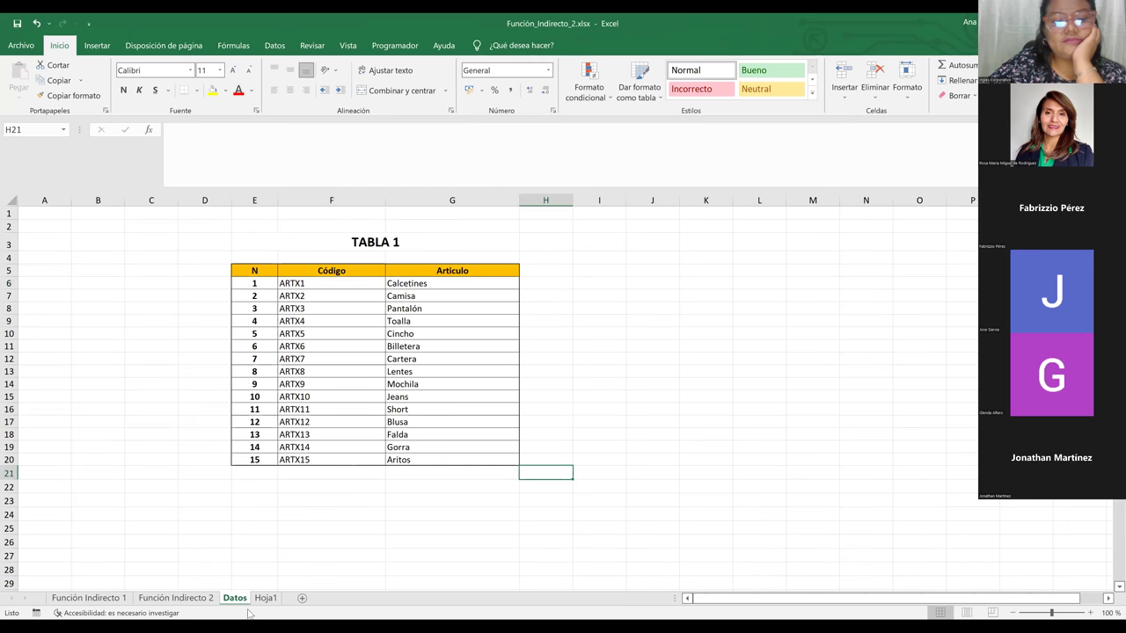
click(88, 598)
click(65, 601)
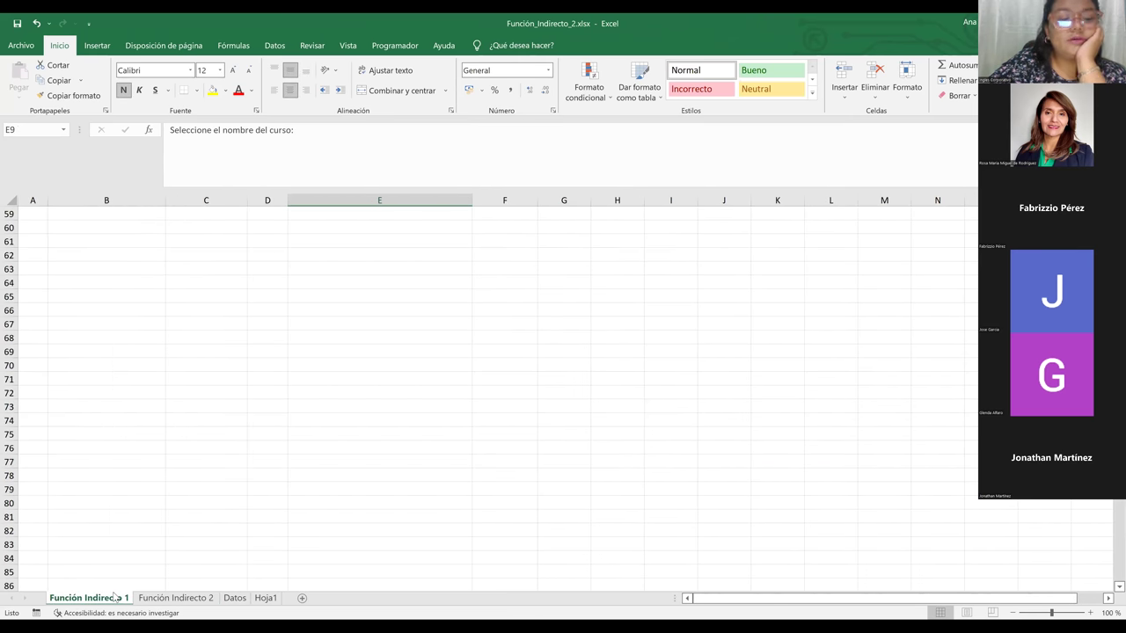
click(234, 599)
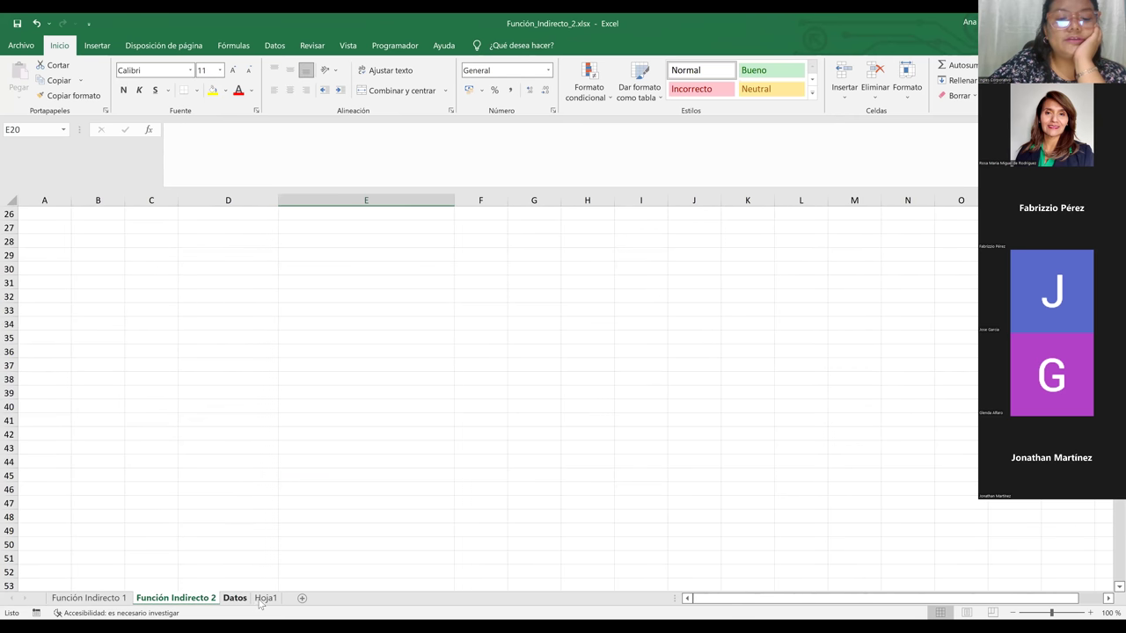
click(264, 598)
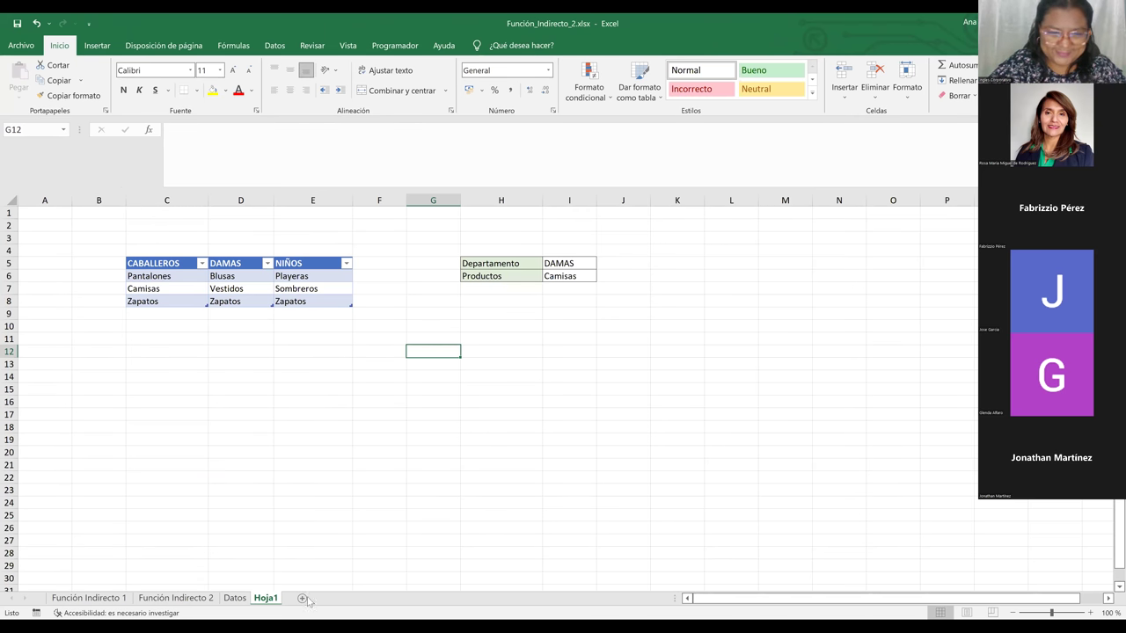
click(397, 449)
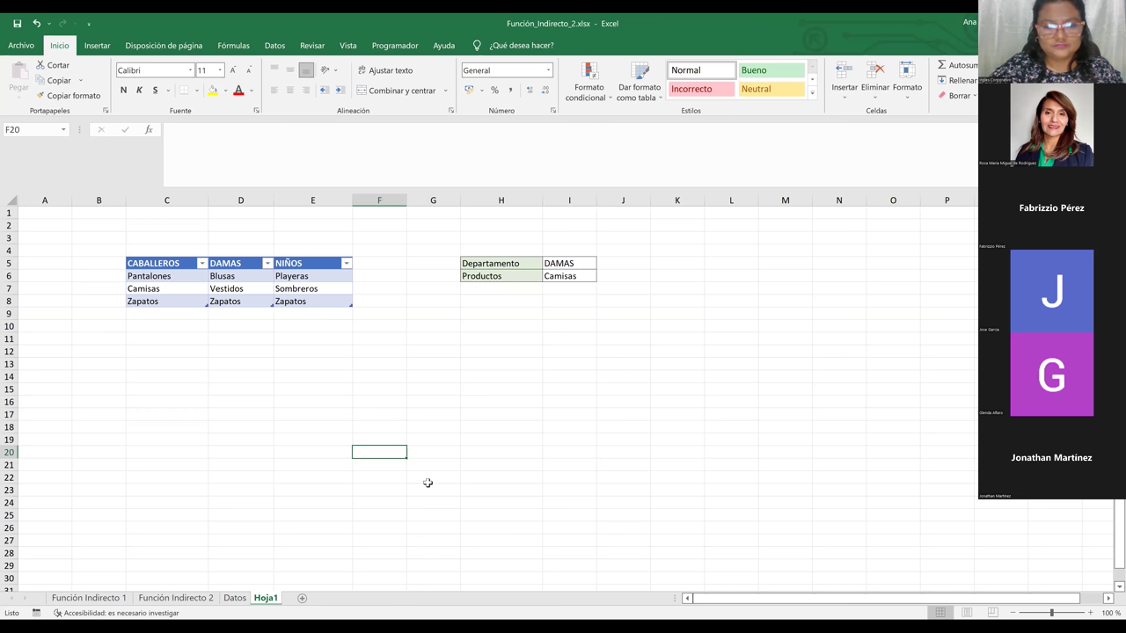
- Add a new blank worksheet after Hoja1
click(302, 598)
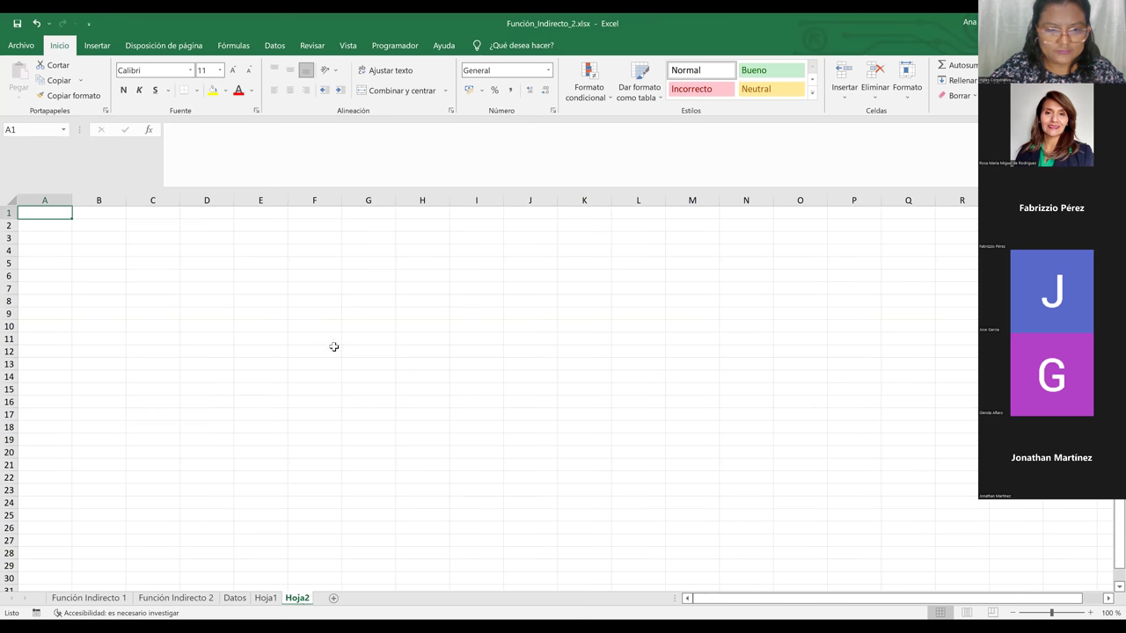
click(229, 274)
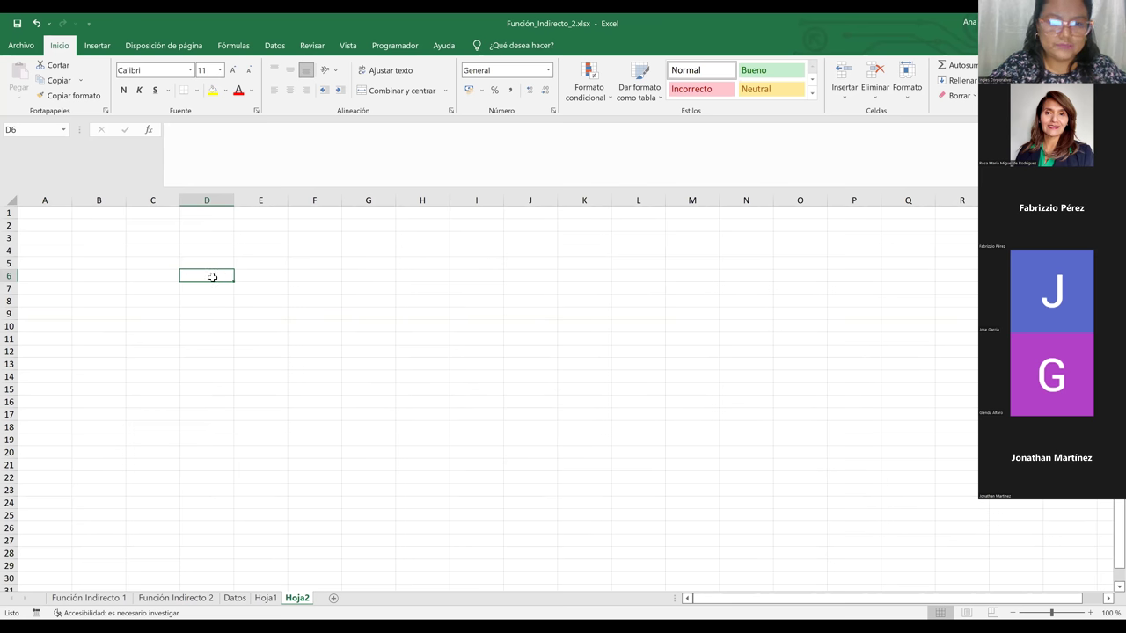
click(23, 45)
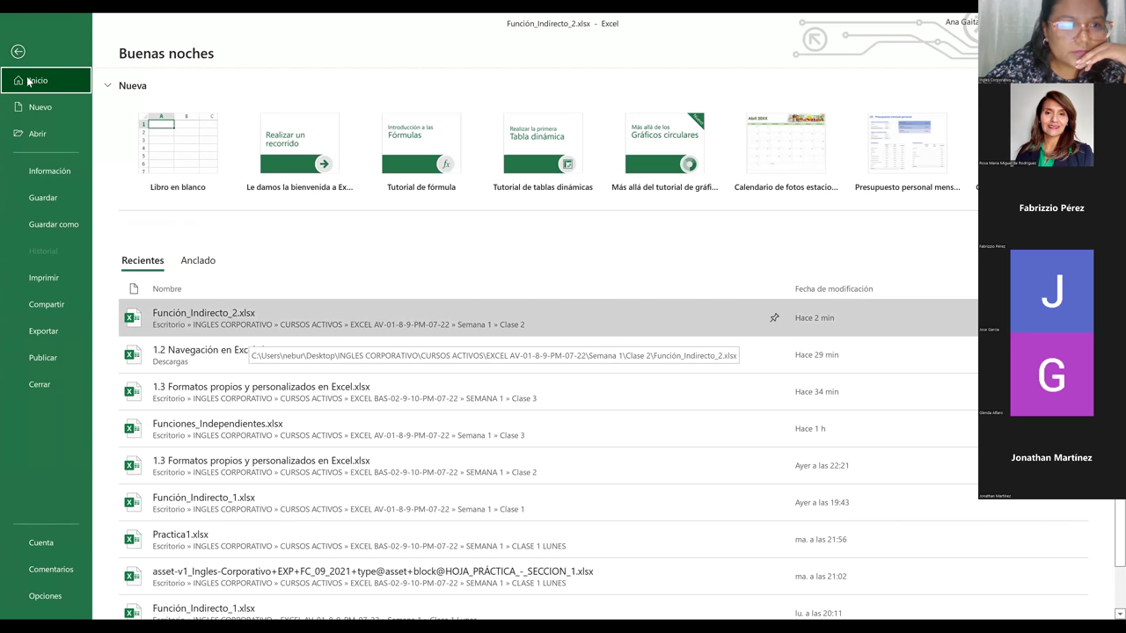
key(Escape)
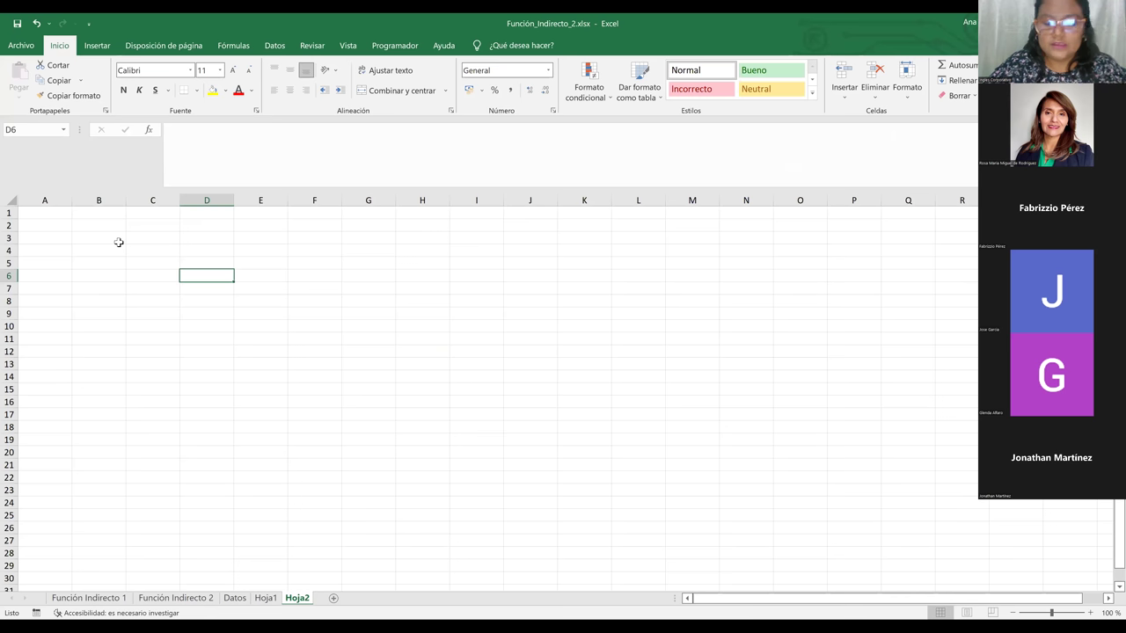
- List the departments Damas, Caballeros and Niños down cells D6 to D8 of the new worksheet
text(D)
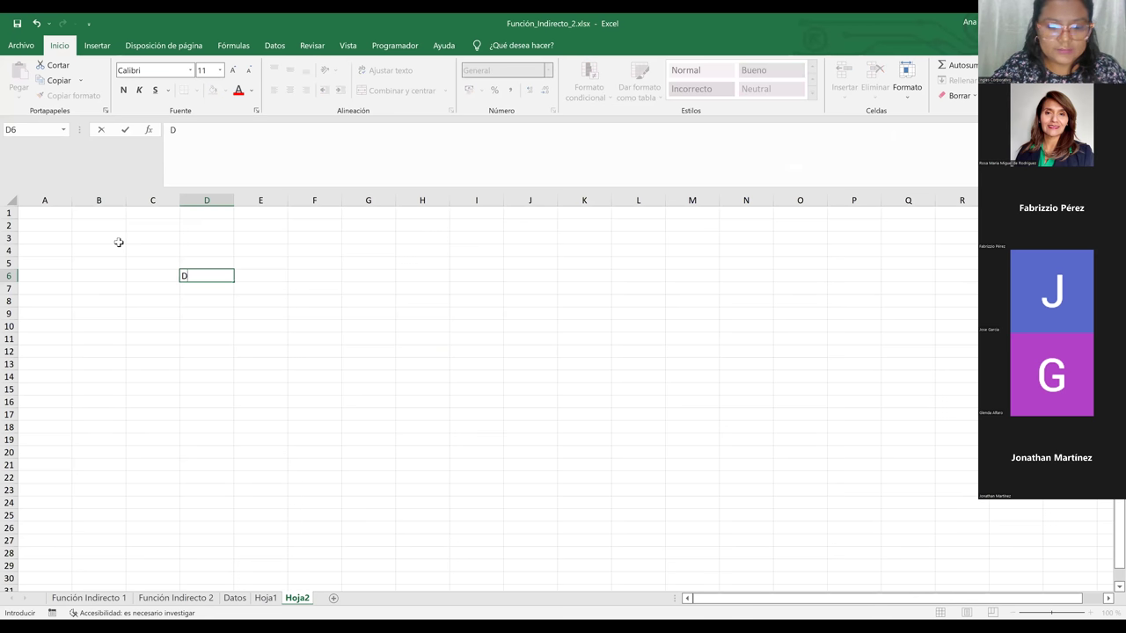
text(amas)
key(Return)
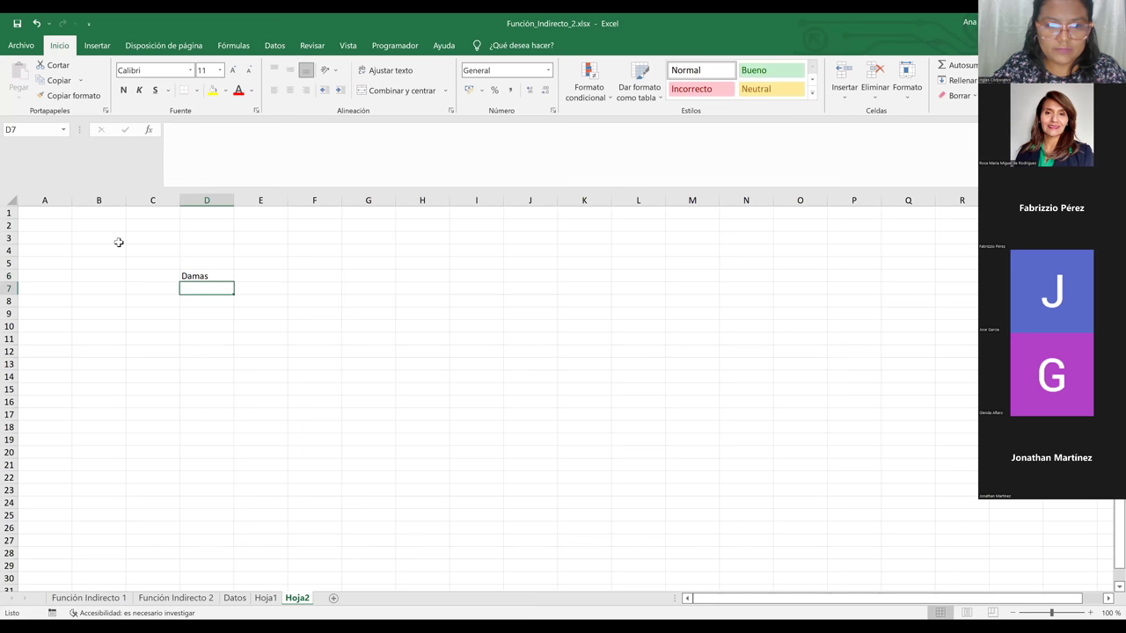
text(Cabañ)
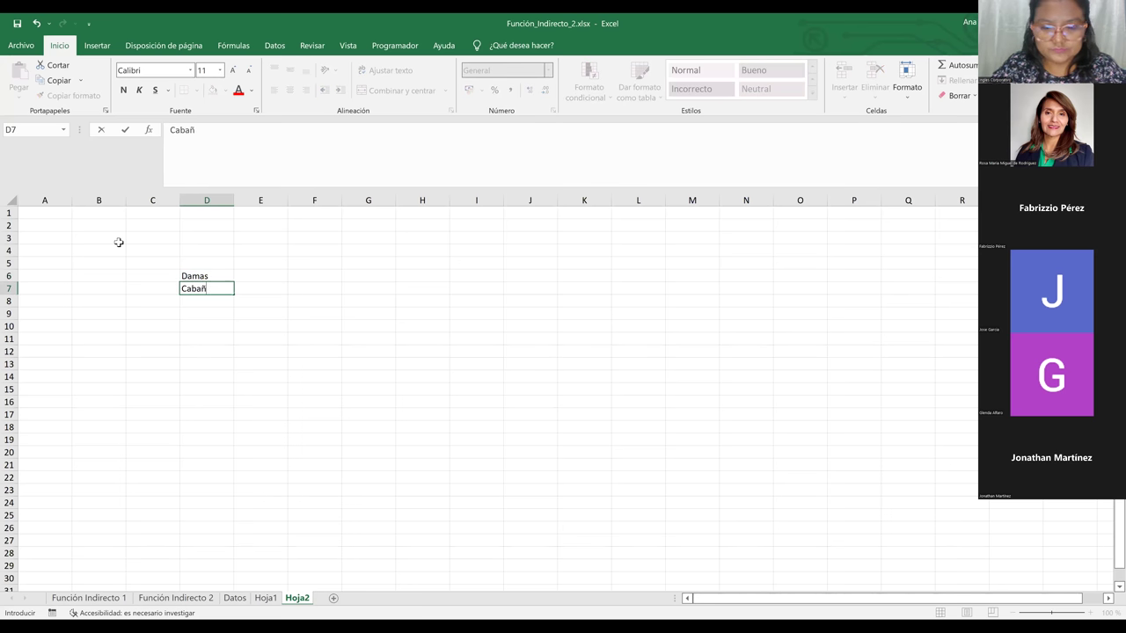
key(BackSpace)
text(ll)
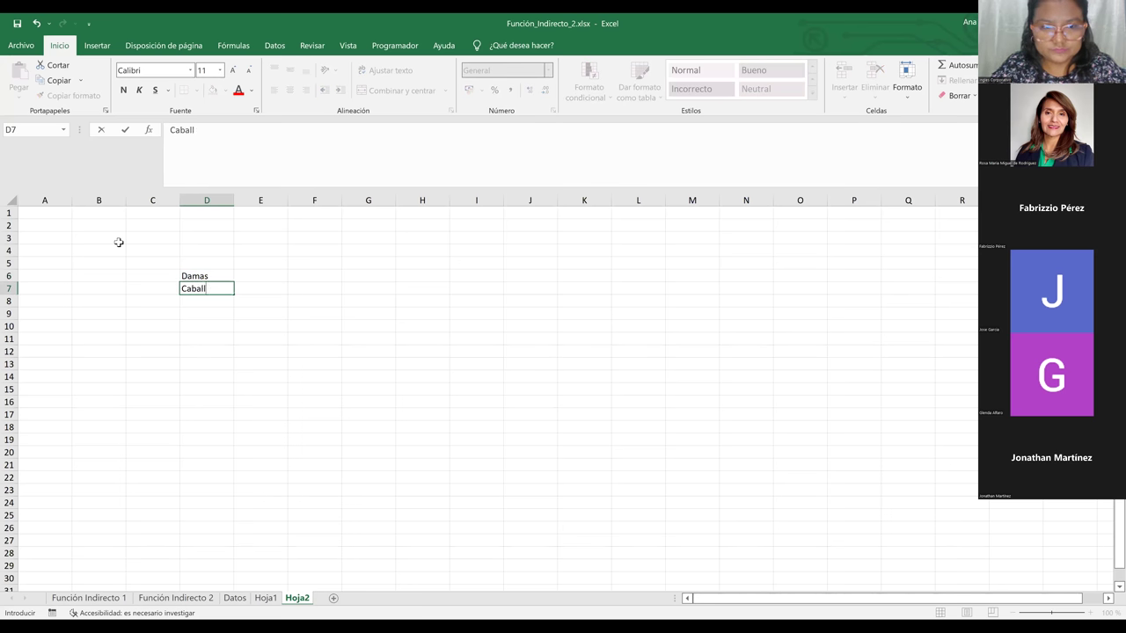
text(eros)
key(Return)
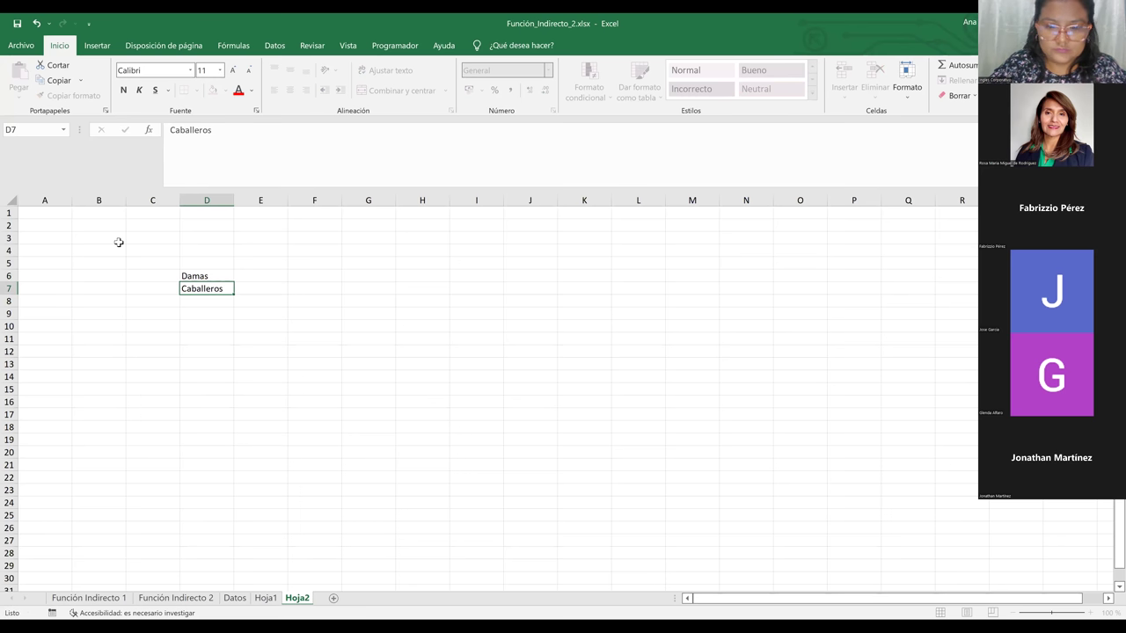
text(Ni)
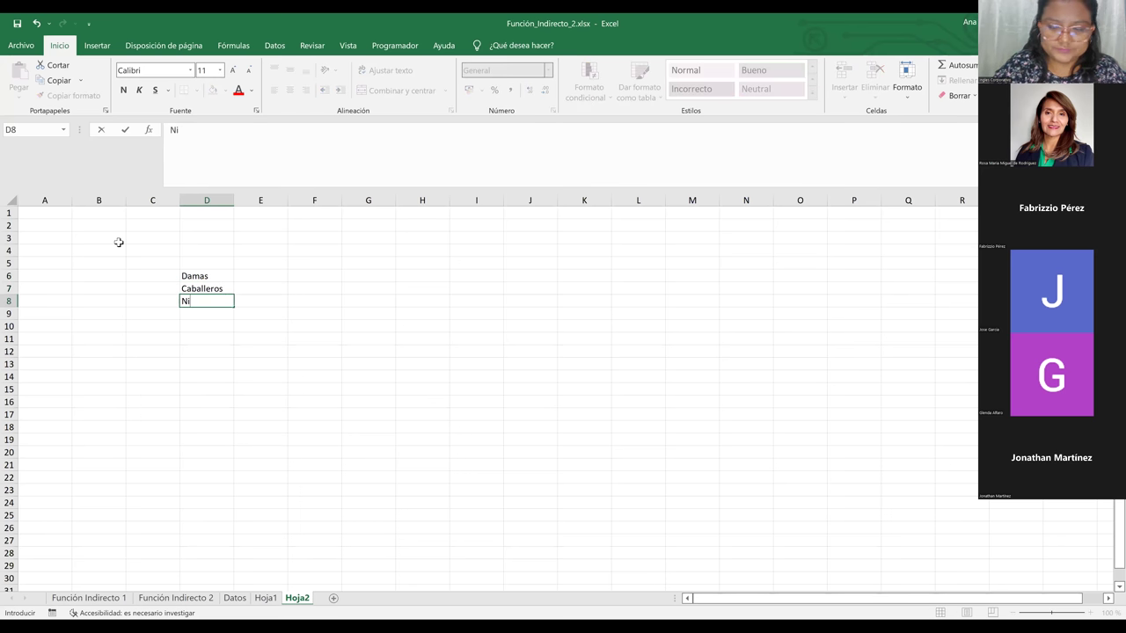
text(ños)
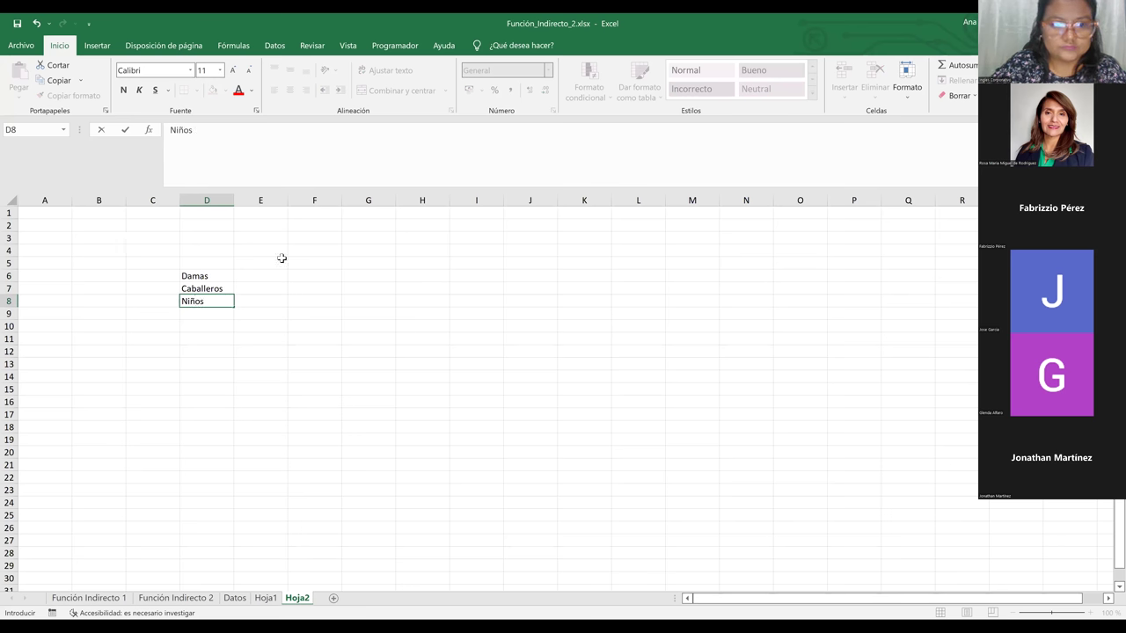
click(250, 260)
- Fill the Damas row with the products Falda, Blusa and Zapatatos in cells E6 to G6
click(254, 279)
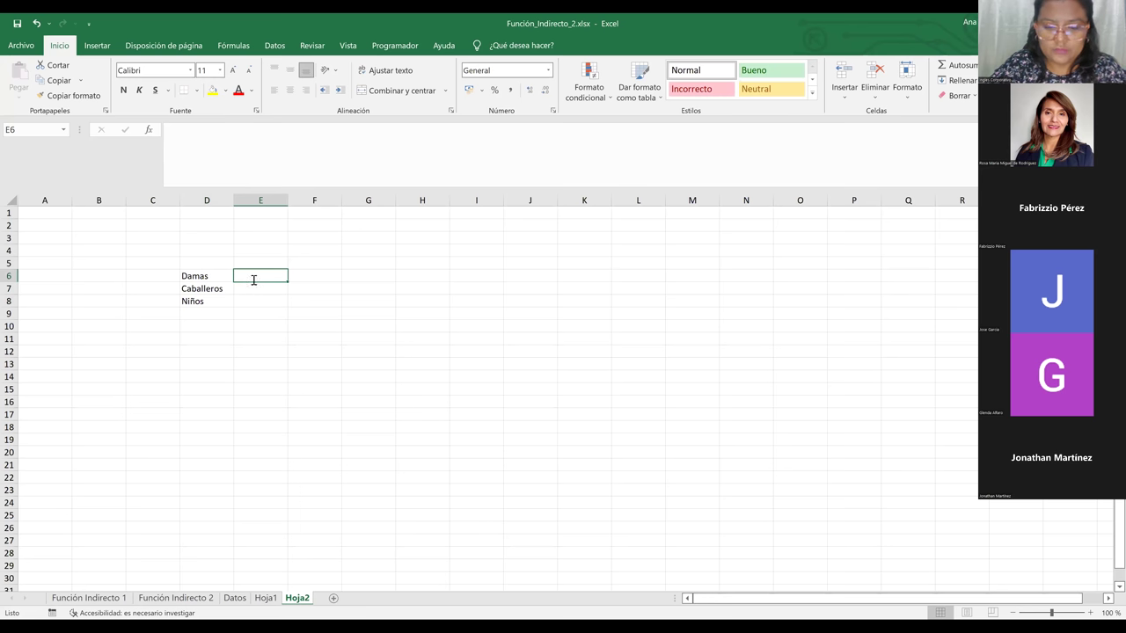
text(Fal)
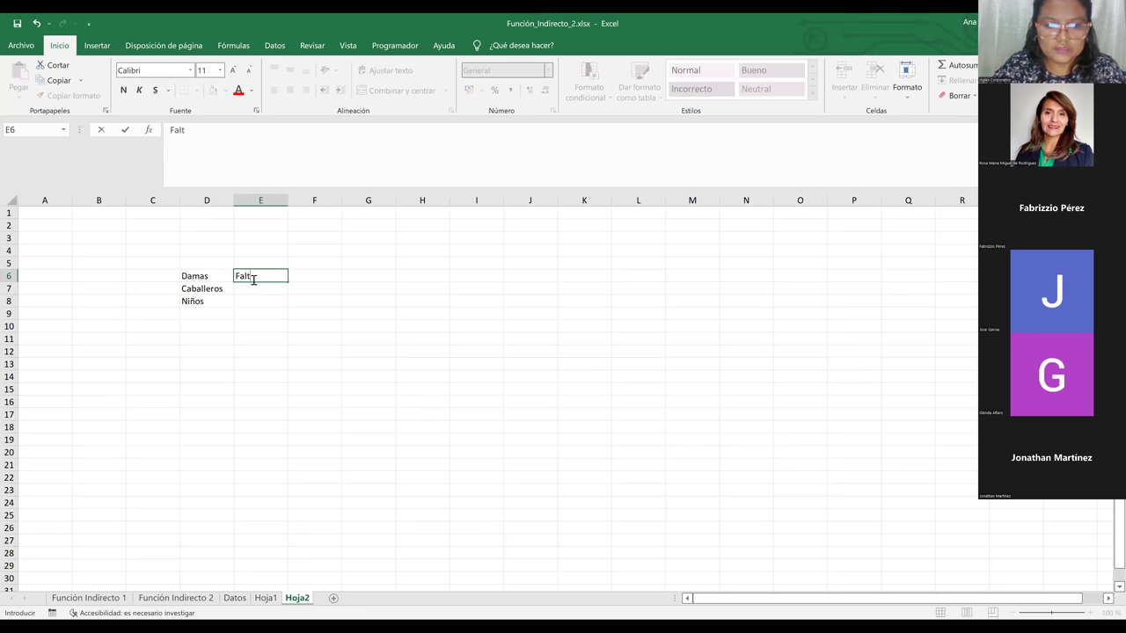
text(da)
key(Tab)
text(Blusa)
key(Tab)
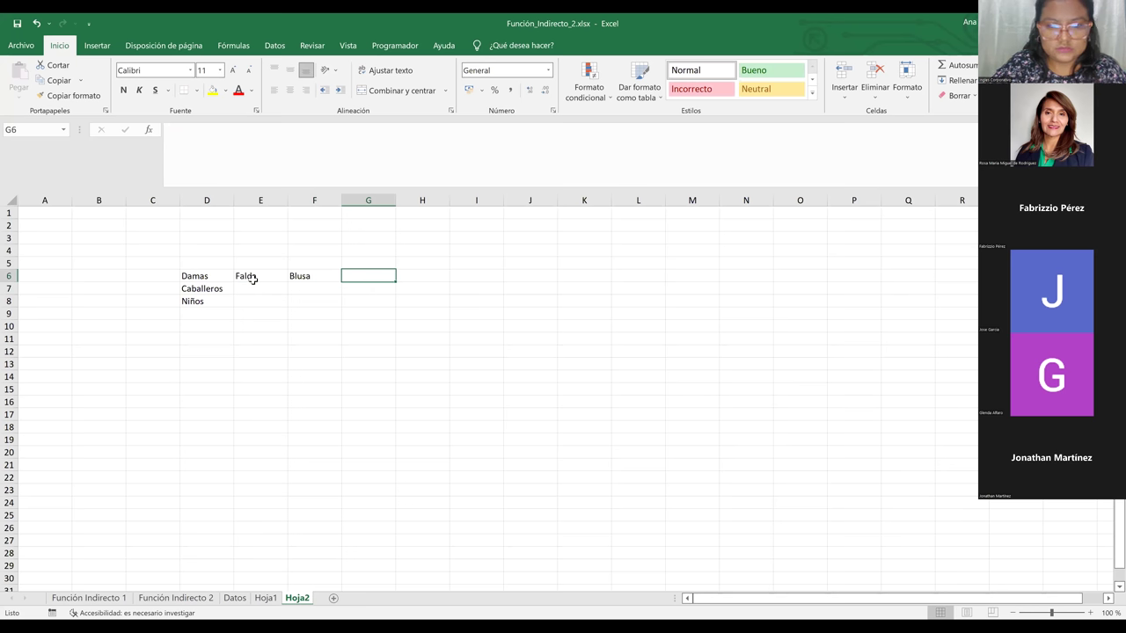
text(Zap)
text(atas)
key(BackSpace)
text(tos)
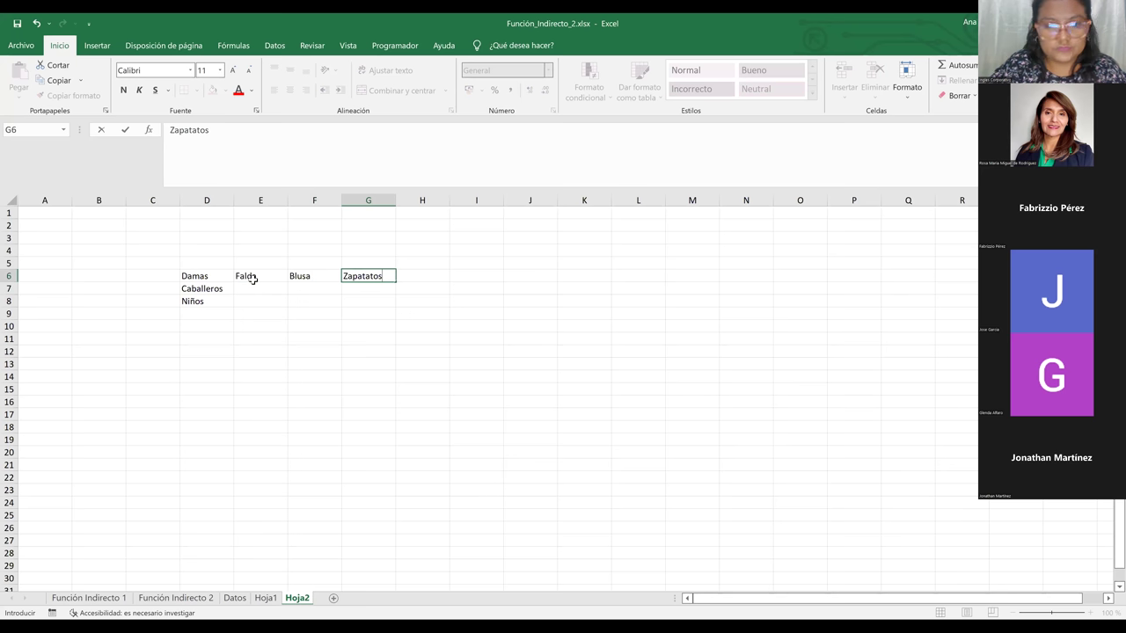
key(Return)
- Fill the Caballeros row with the products Camisa, Pantalon and Zapatatos in cells E7 to G7
key(Right)
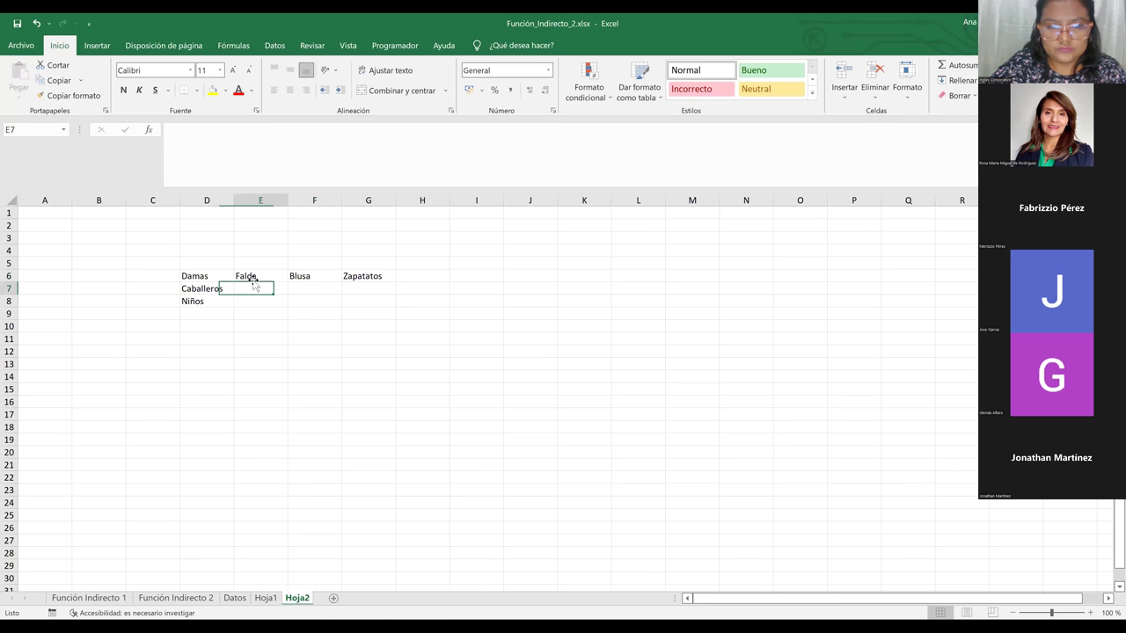
text(Camisa)
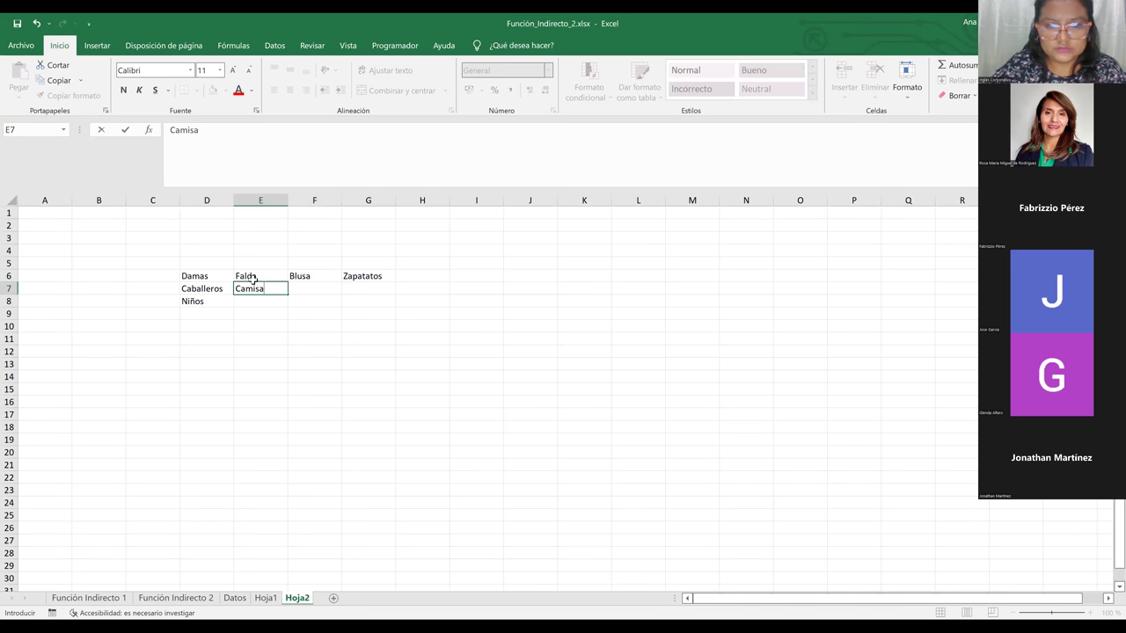
key(Tab)
text(Pan)
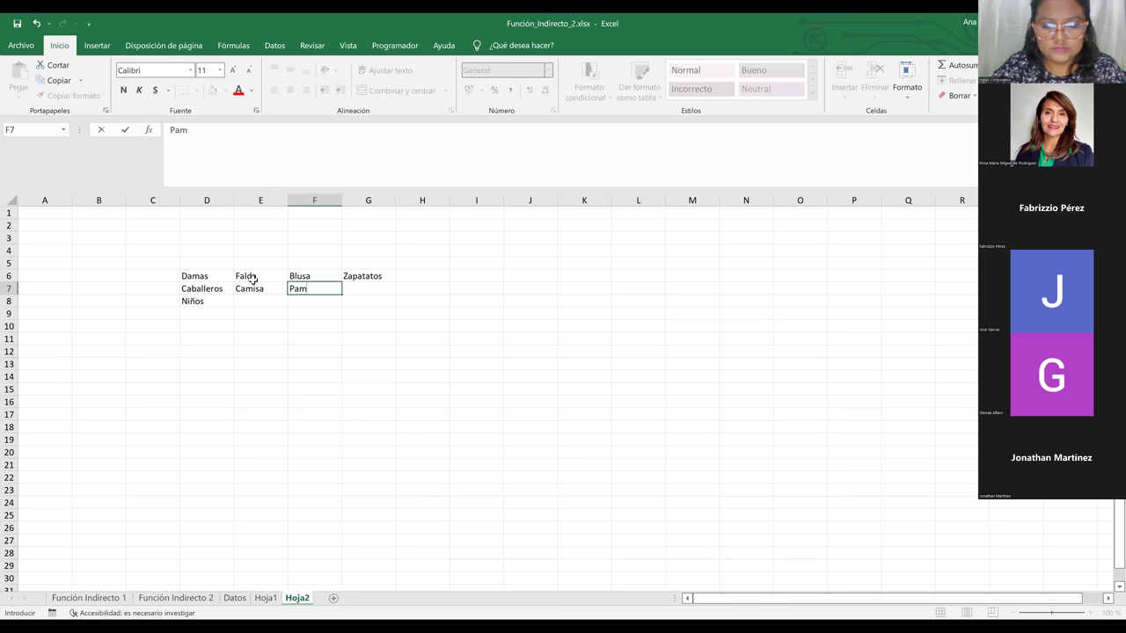
text(talon)
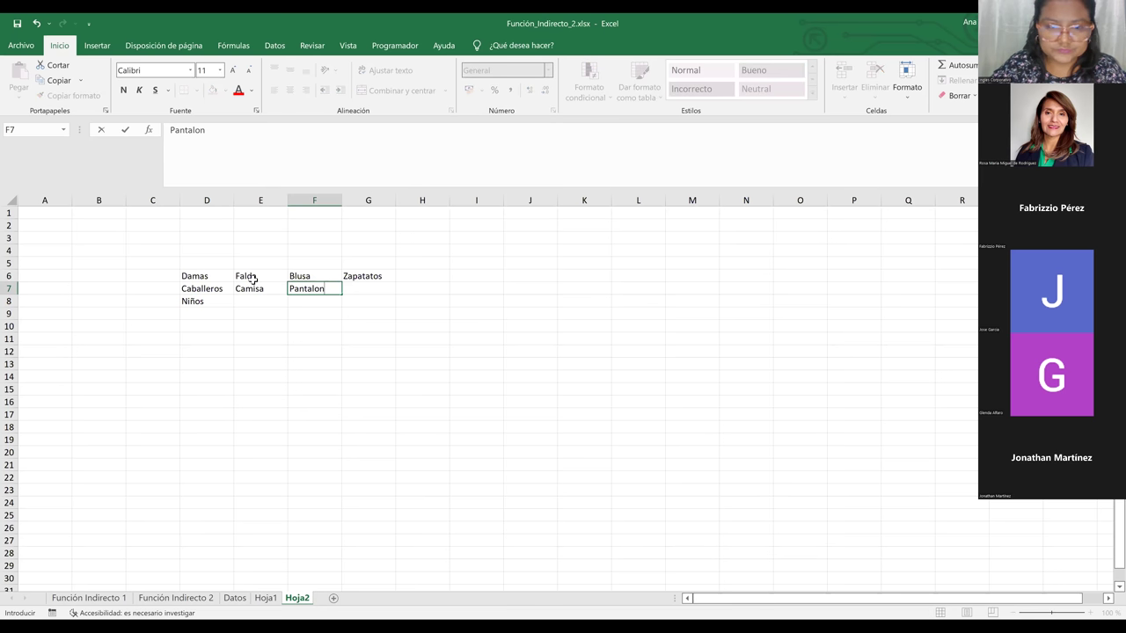
key(Tab)
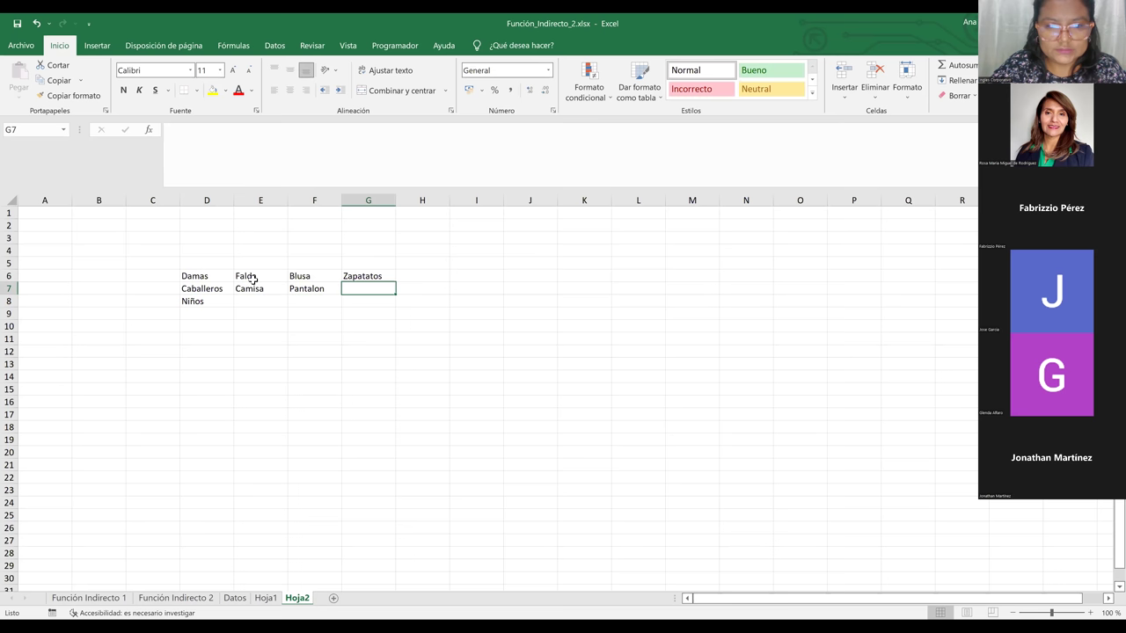
text(Zapatatos)
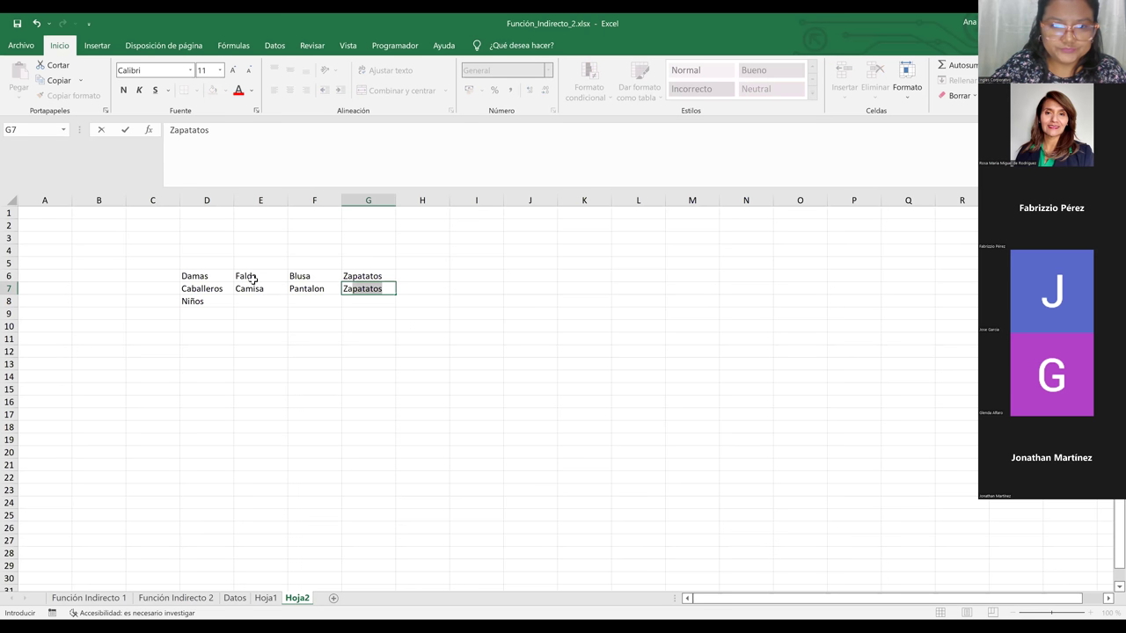
key(Return)
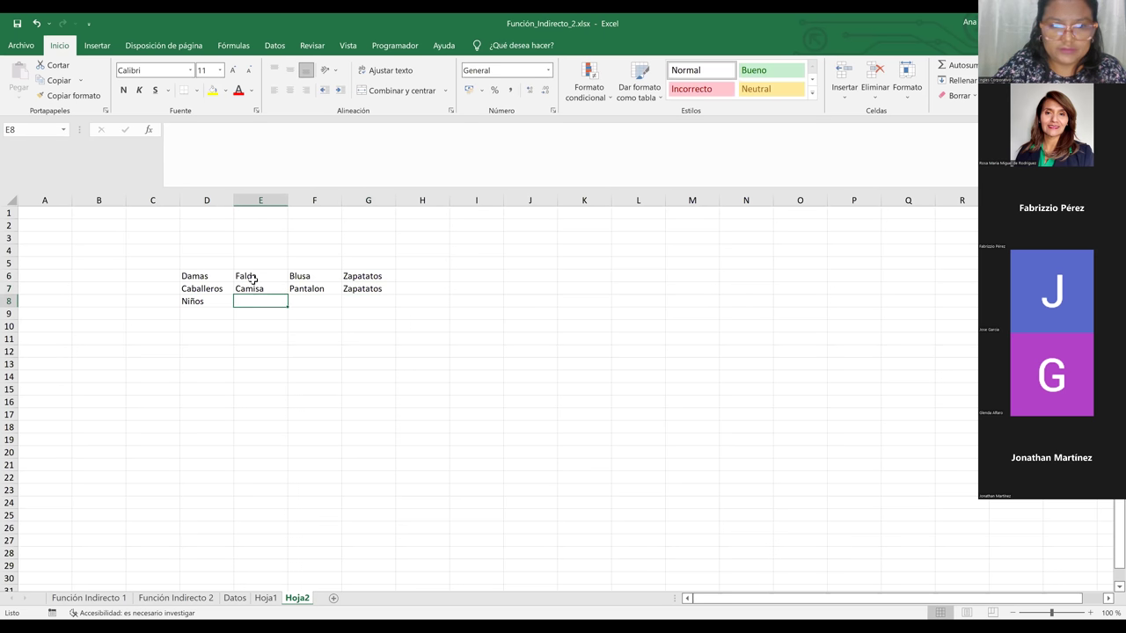
- Fill the Niños row with the products Playera, Pantalon and Zapatatos in cells E8 to G8
text(Playera)
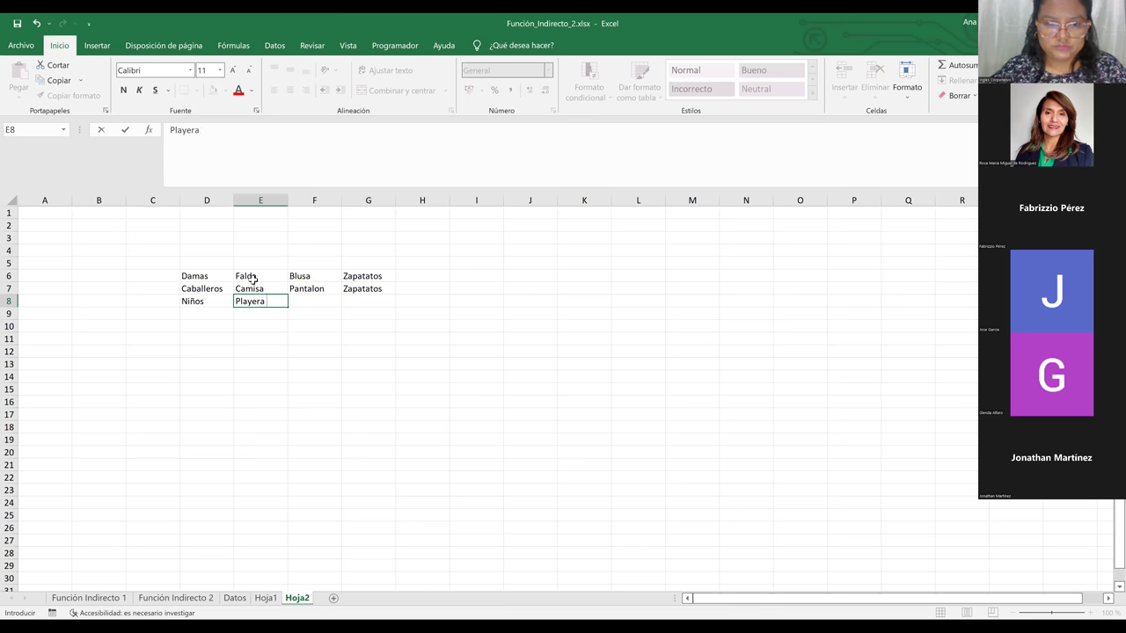
key(Tab)
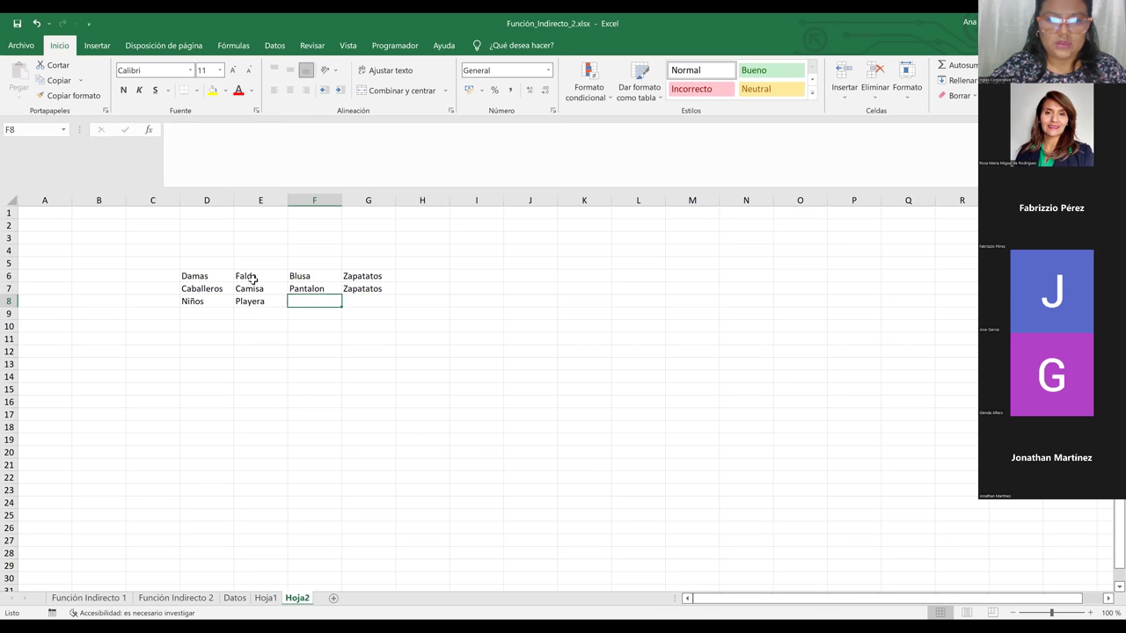
text(Pantalon)
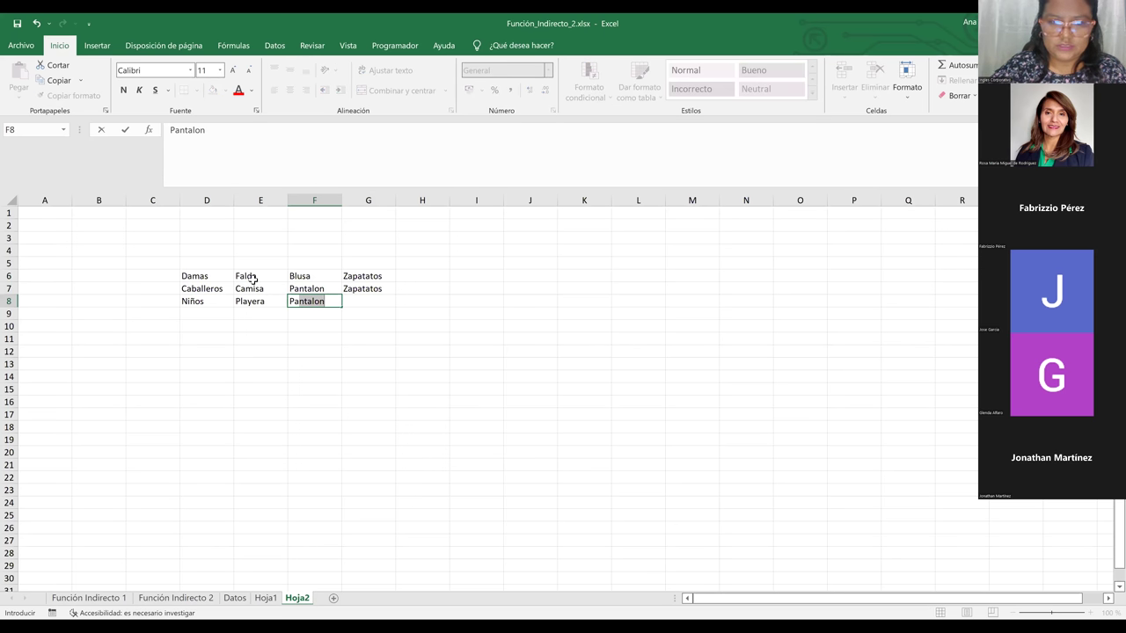
key(Tab)
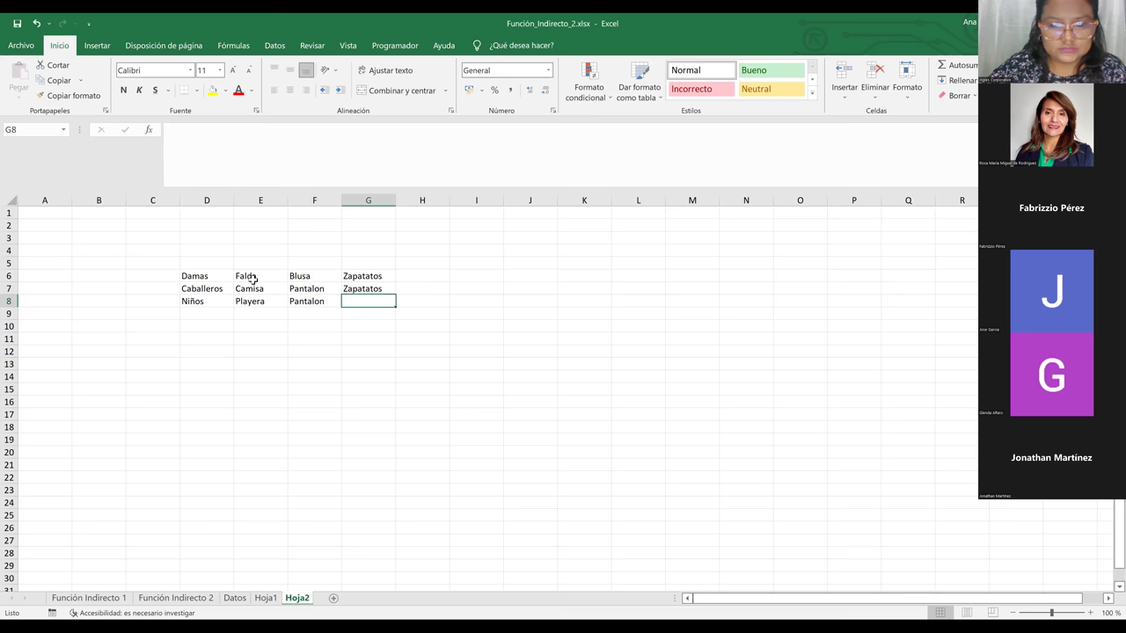
text(Zapatatos)
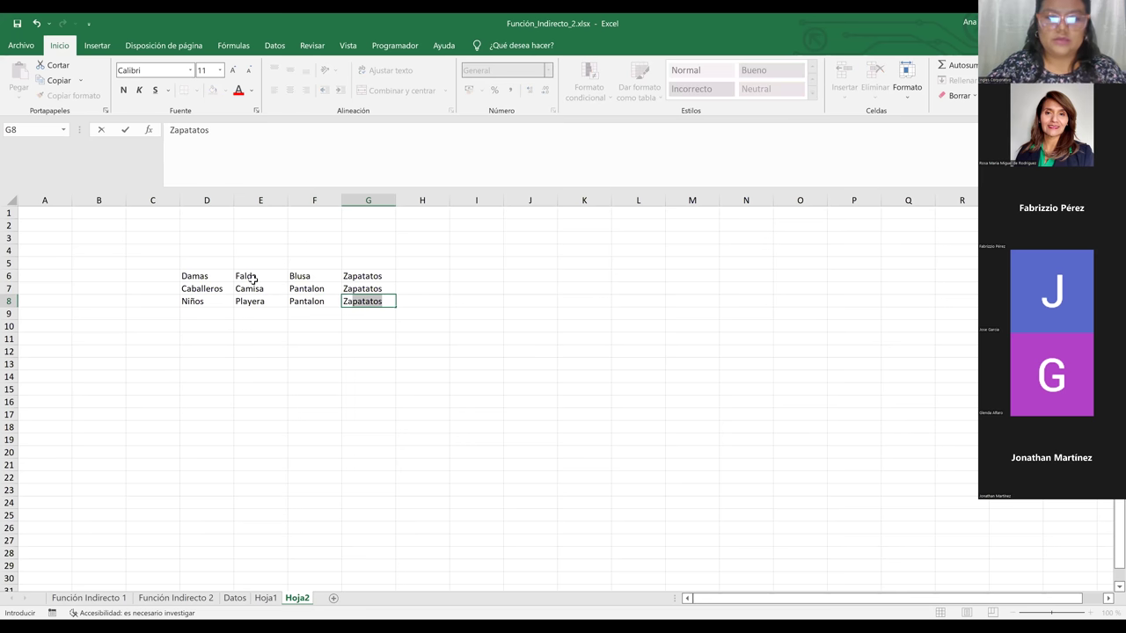
key(Tab)
click(407, 313)
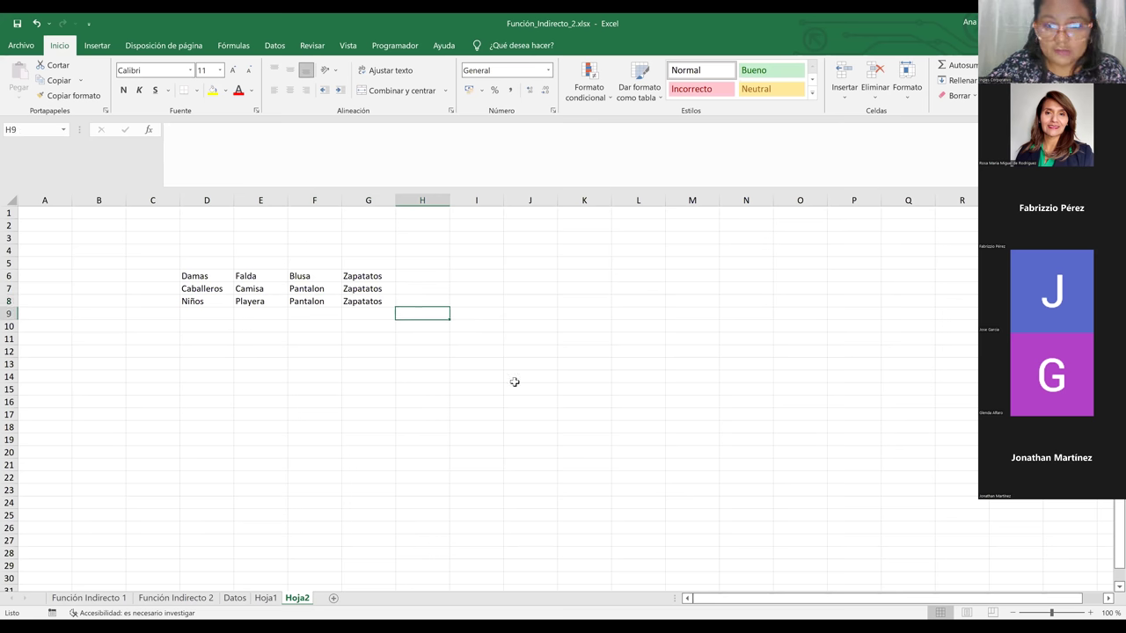
- Enter the labels Departamento in K6 and Articulo in K7, and widen column K to fit them
click(585, 275)
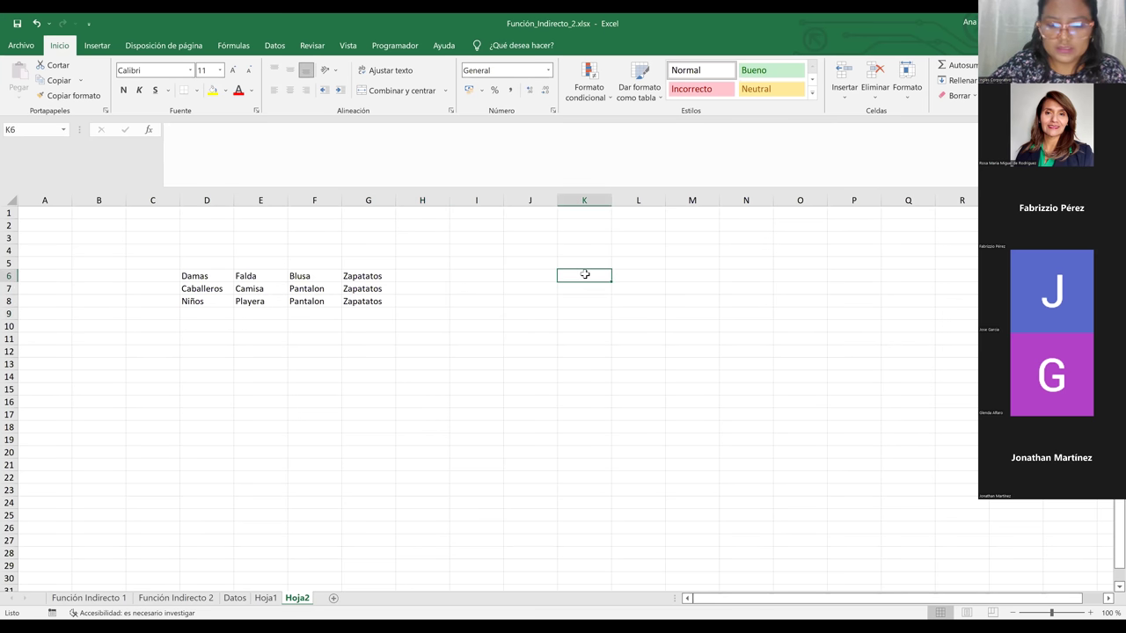
text(Departament)
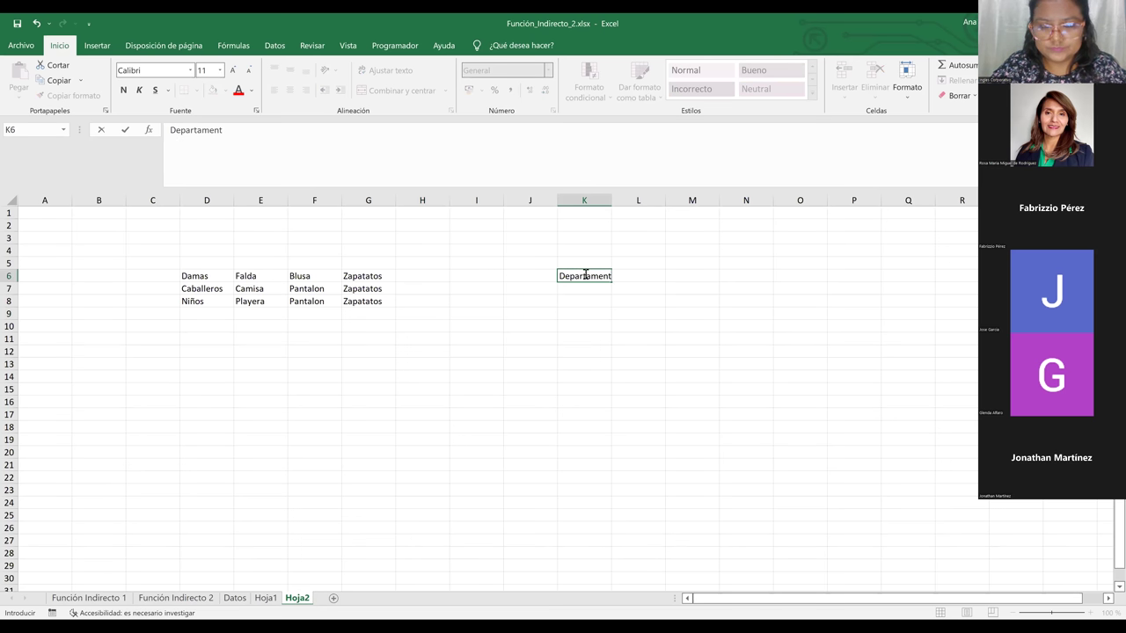
text(o)
key(Return)
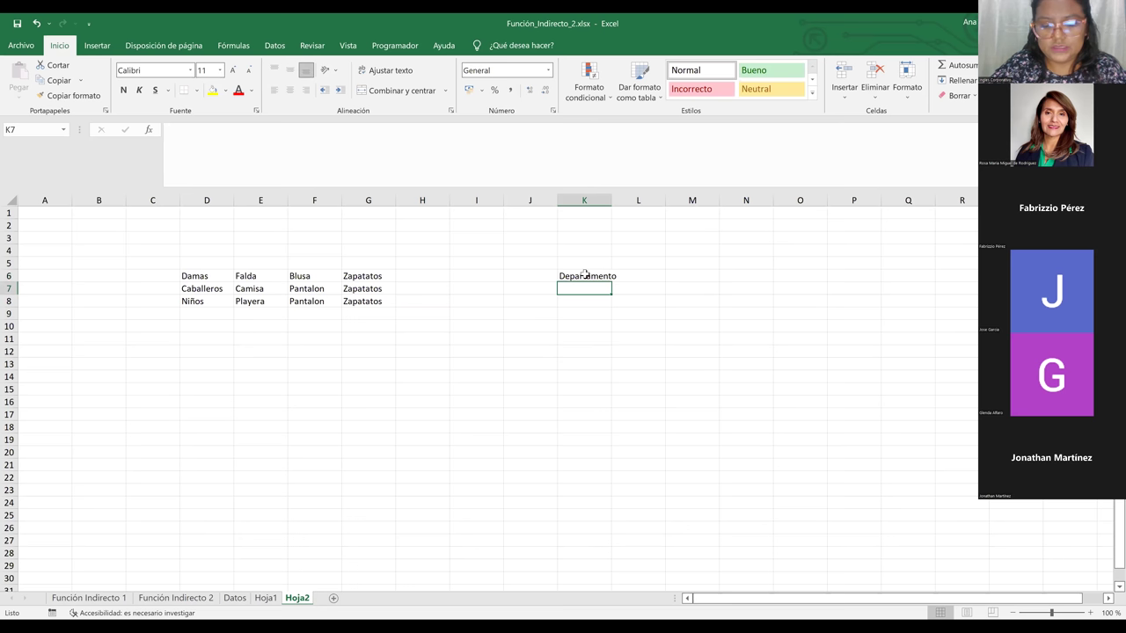
text(A)
text(l)
key(BackSpace)
text(rticulo)
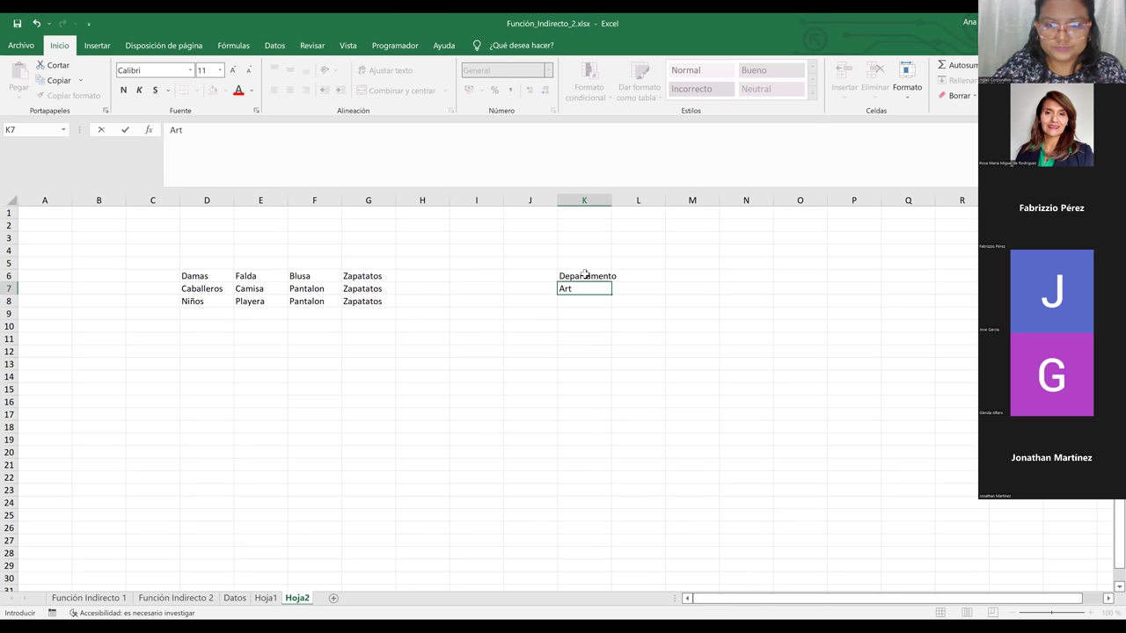
click(628, 394)
drag(631, 203, 645, 252)
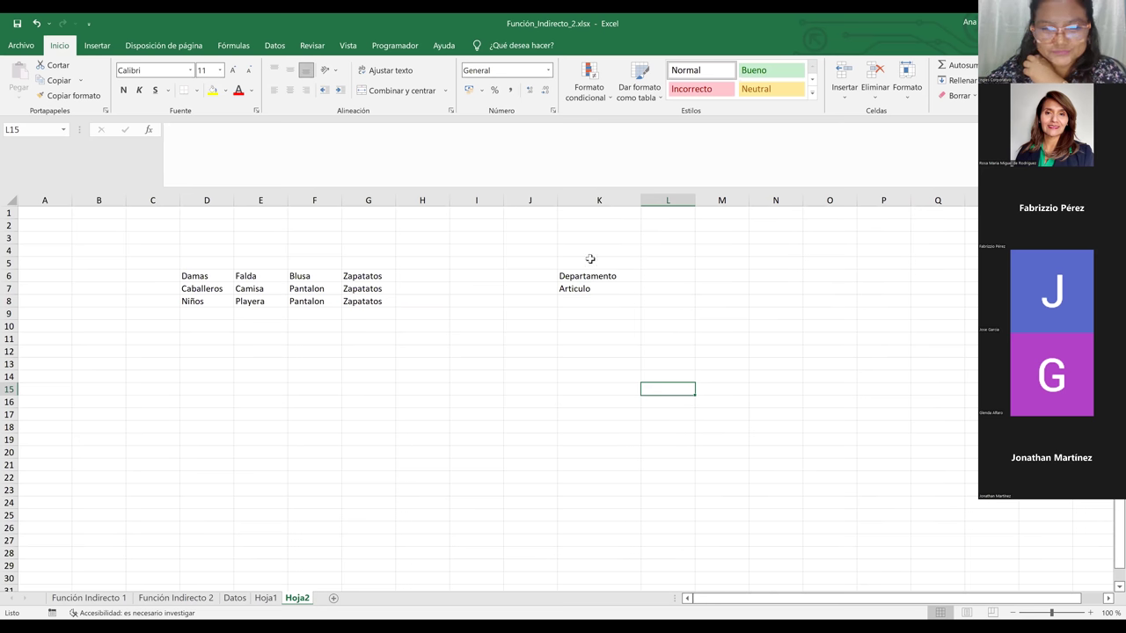
click(551, 314)
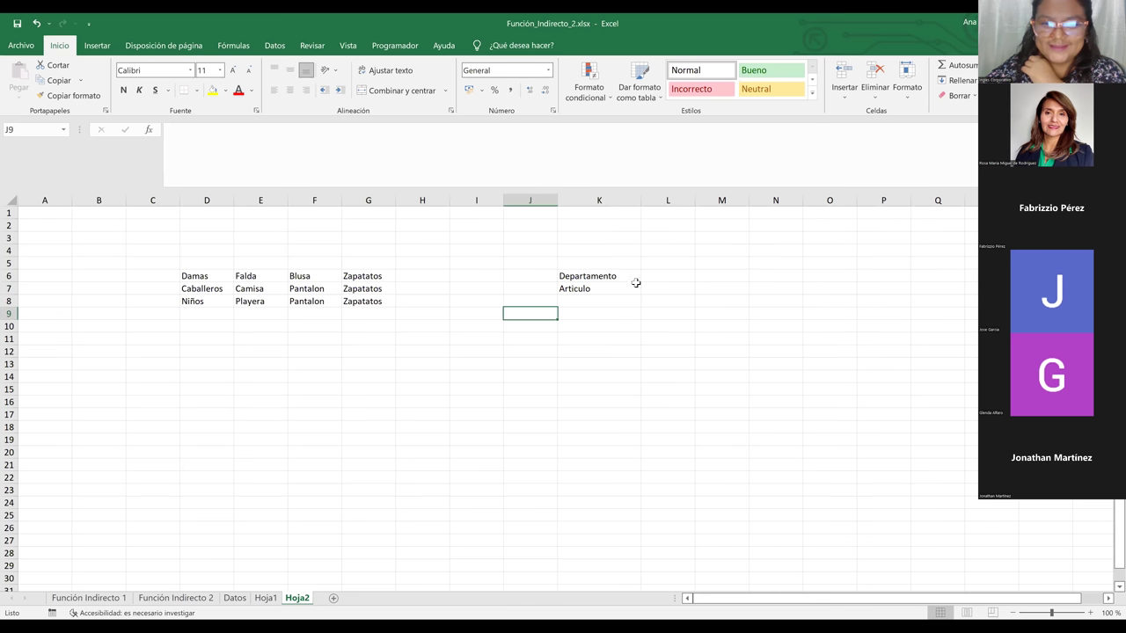
- Restrict cell L6 with a list data validation that uses the departments in D6 to D8 as its source
click(680, 276)
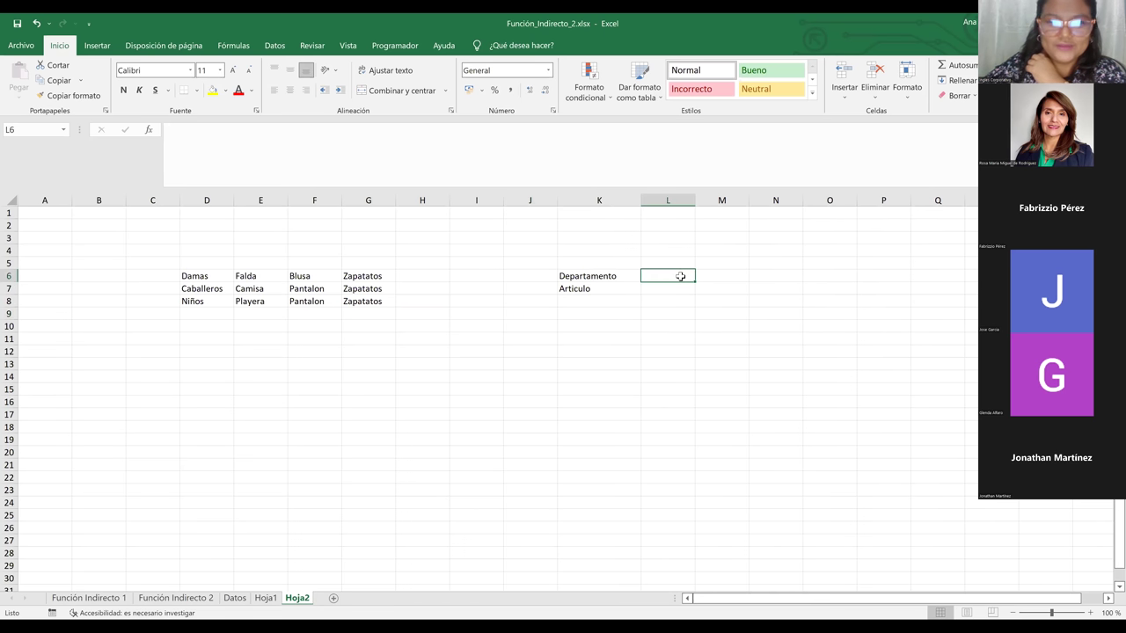
click(276, 46)
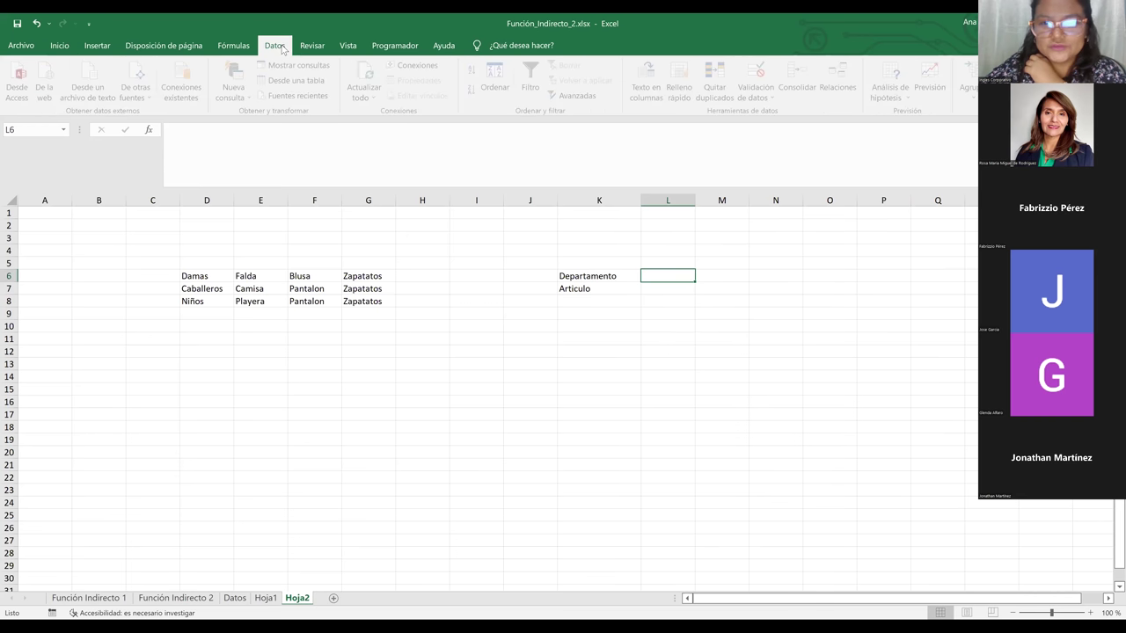
click(752, 78)
click(77, 283)
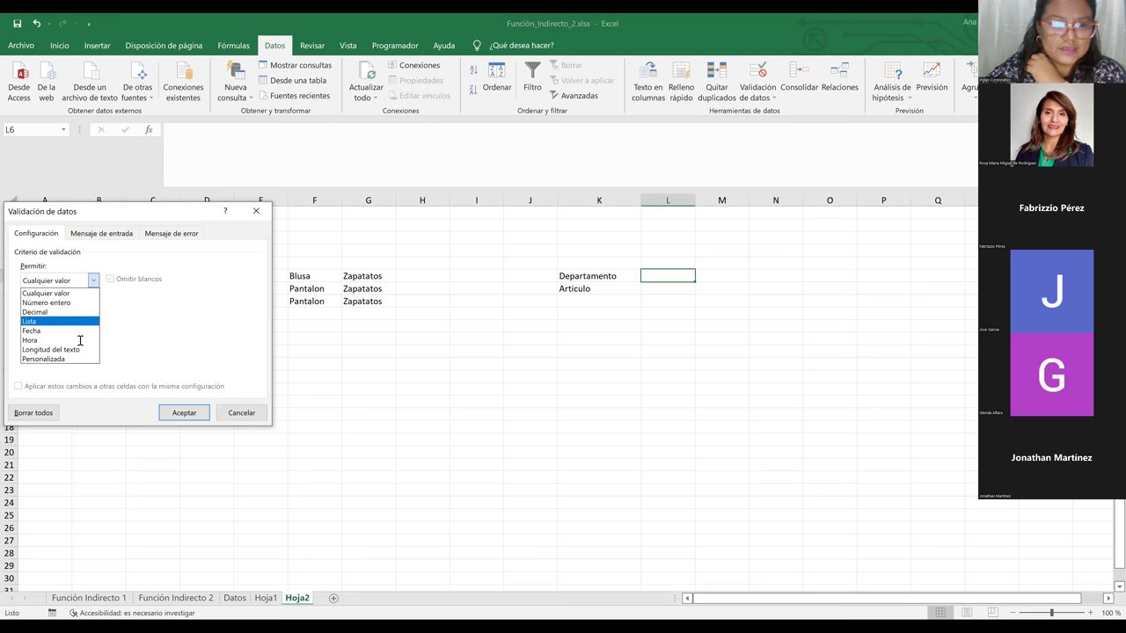
click(78, 327)
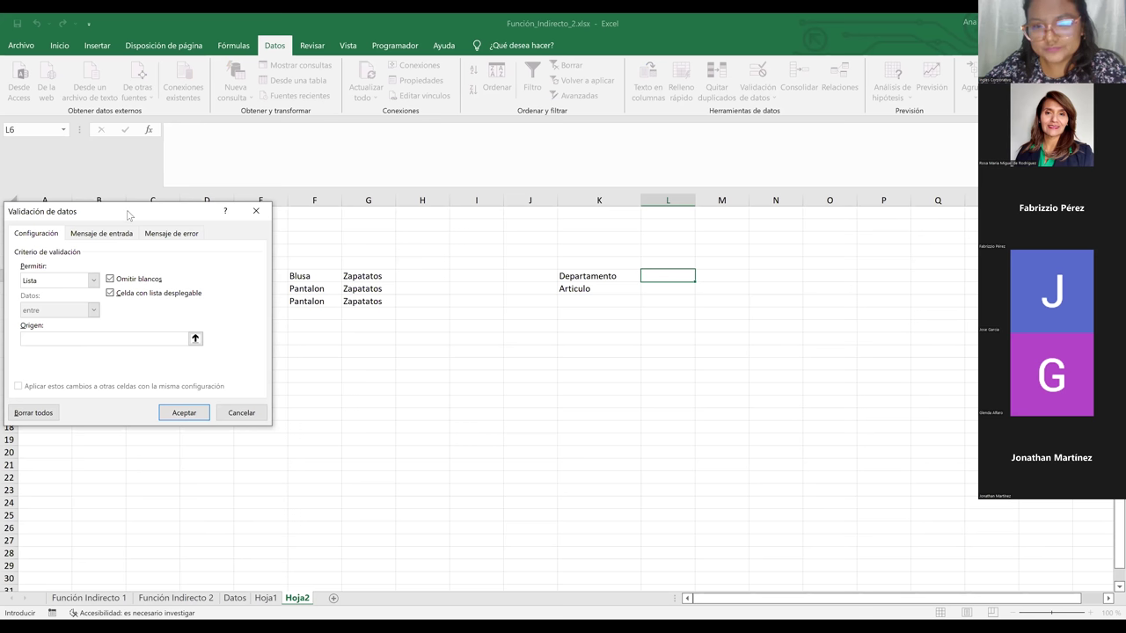
drag(126, 214, 832, 227)
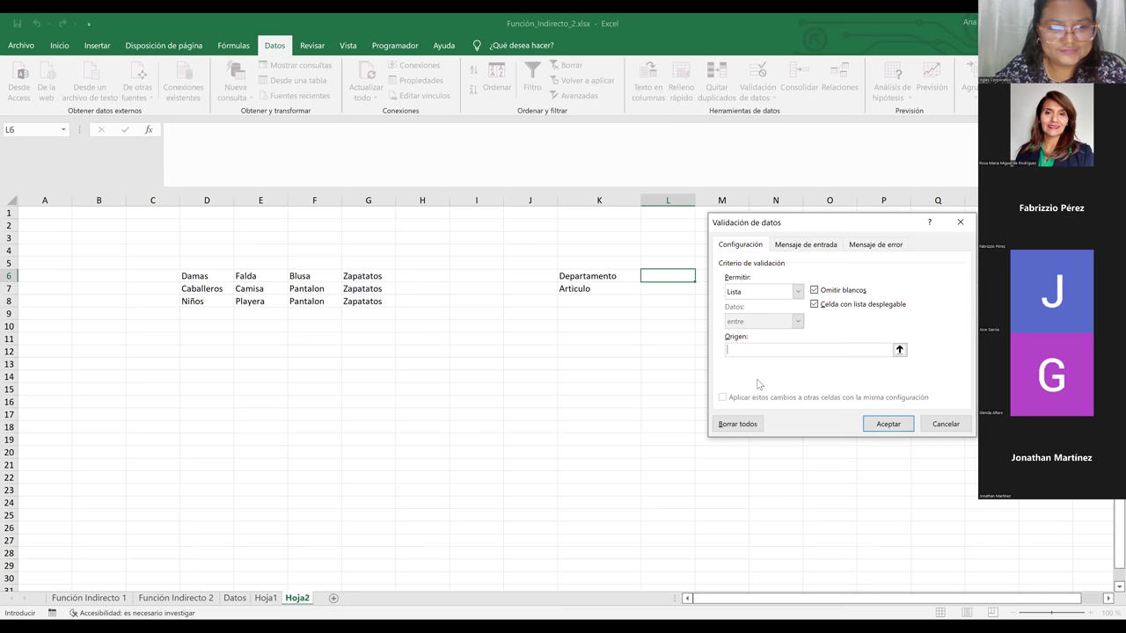
drag(202, 305, 201, 278)
click(202, 278)
shift+click(202, 301)
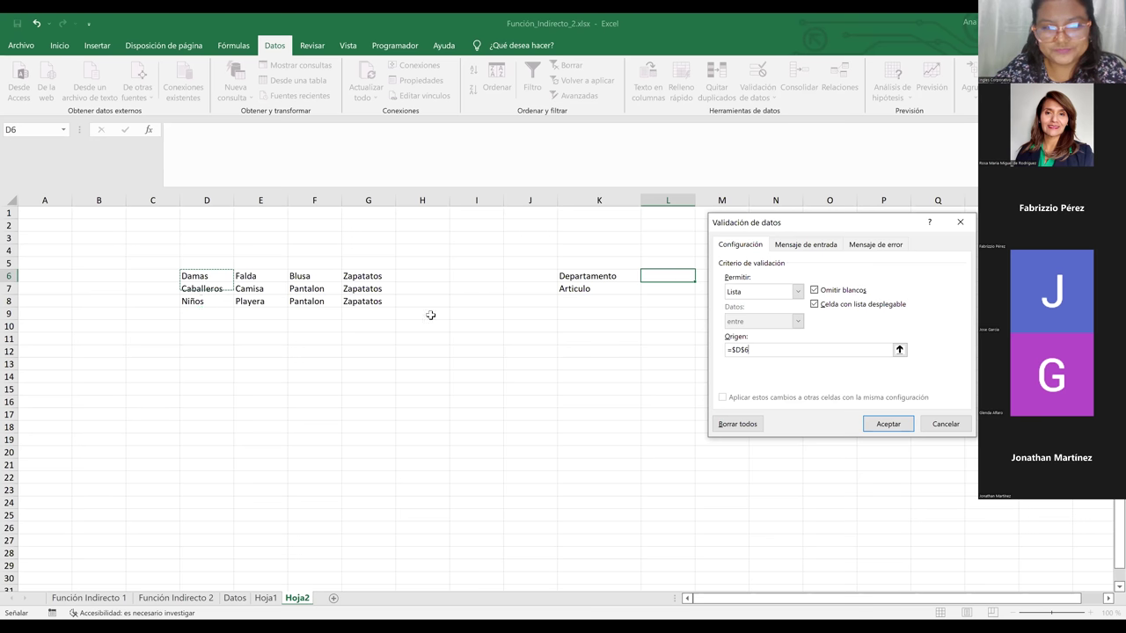
click(888, 424)
click(754, 315)
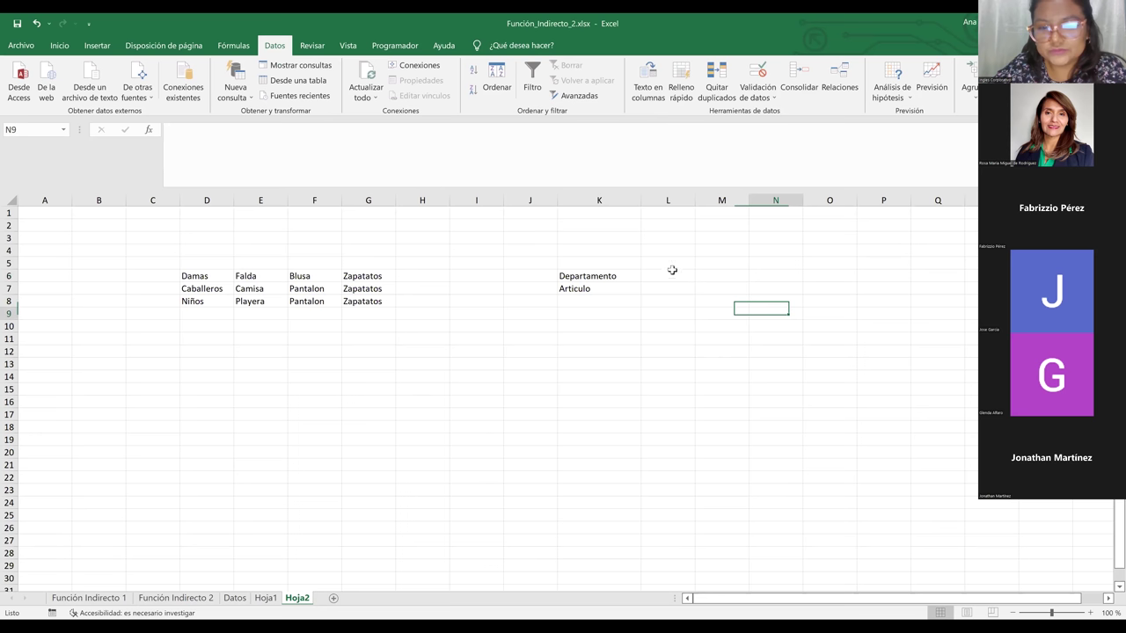
- Choose Caballeros from the department list in cell L6
click(666, 274)
click(701, 277)
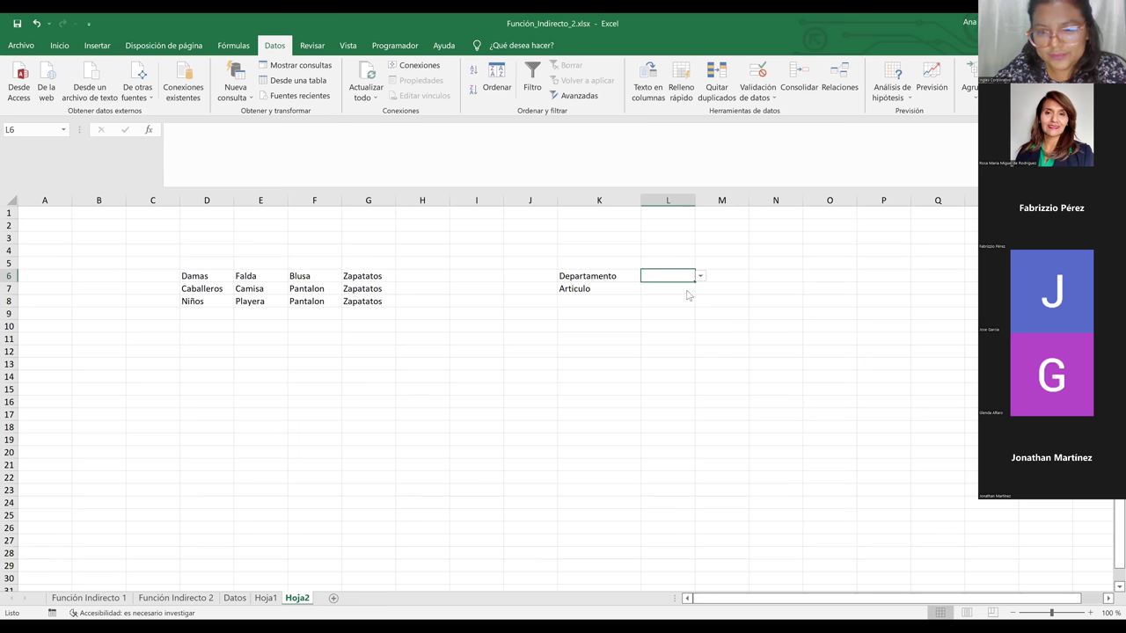
click(660, 296)
click(719, 276)
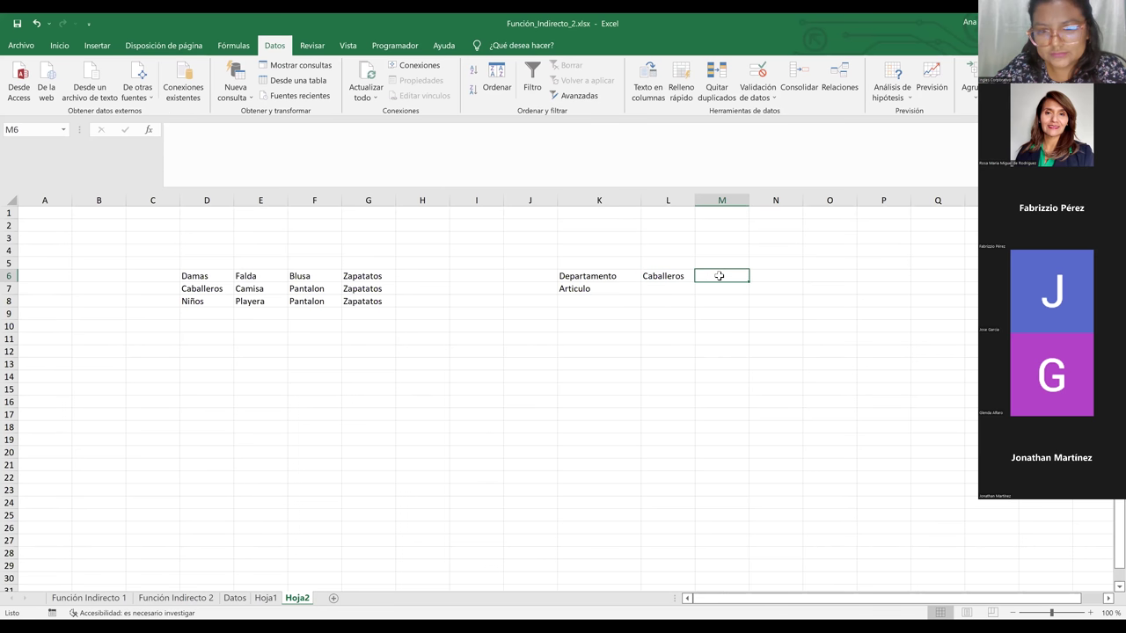
click(718, 300)
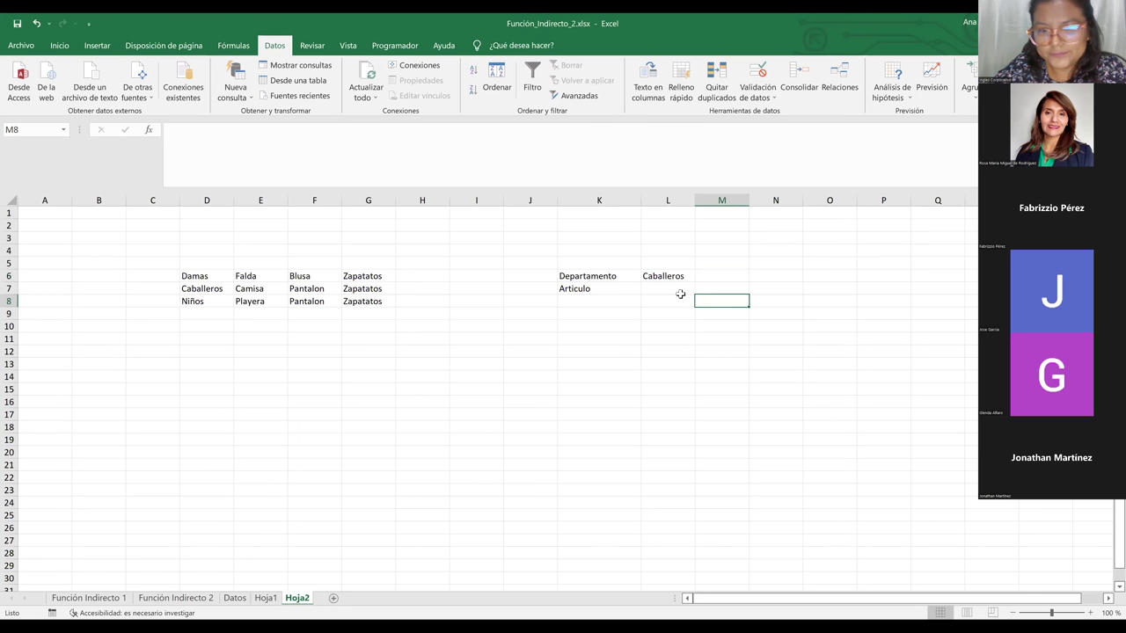
click(675, 291)
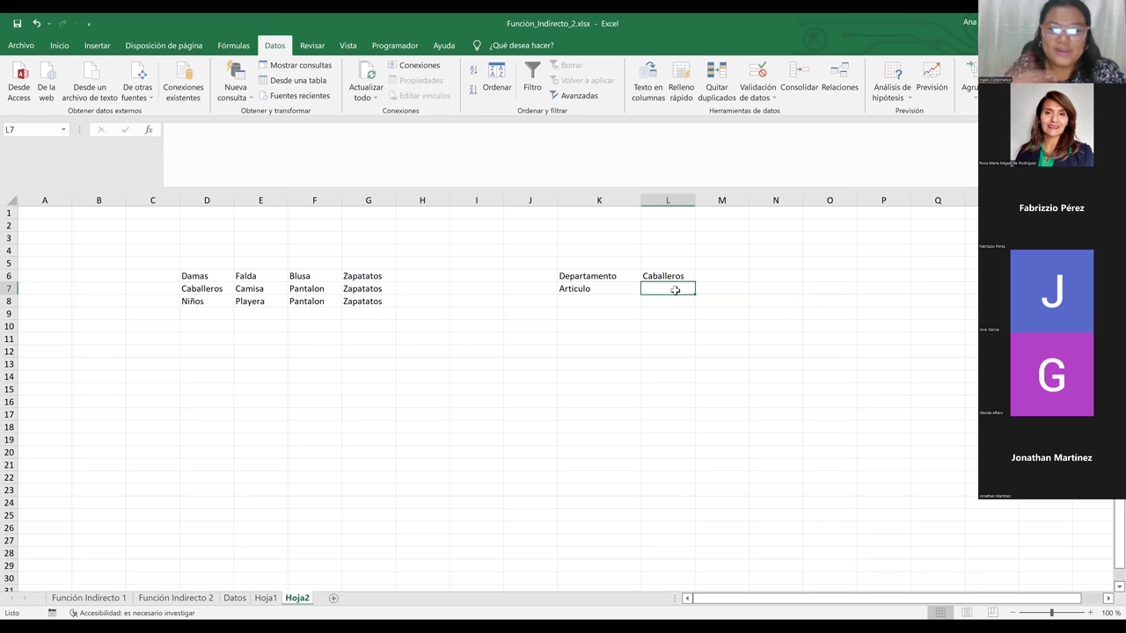
drag(253, 275, 363, 277)
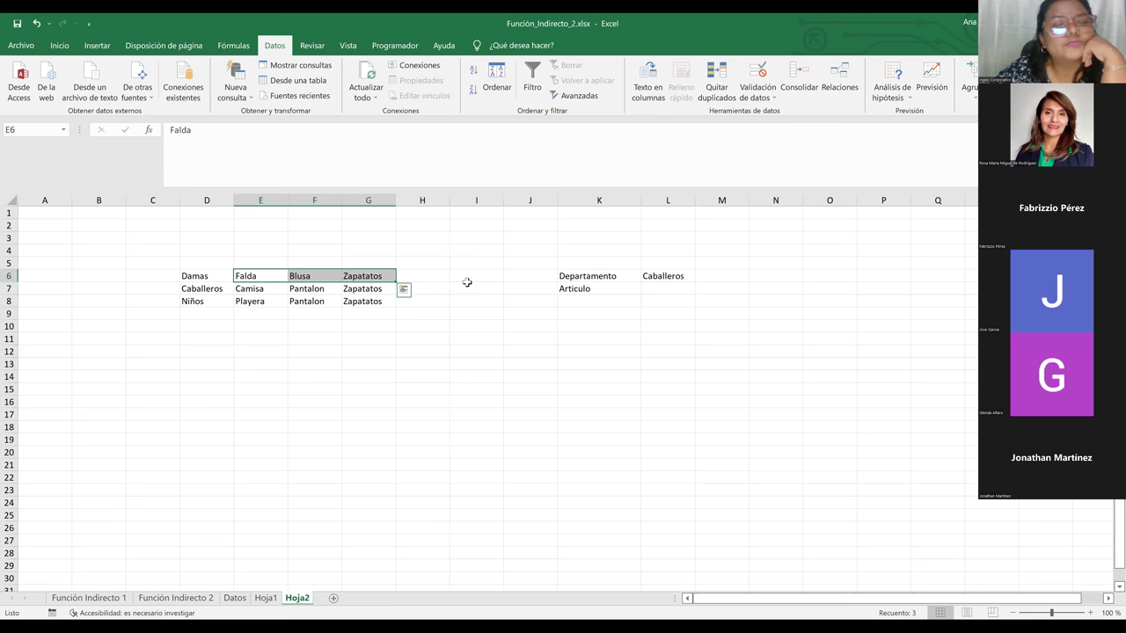
click(419, 356)
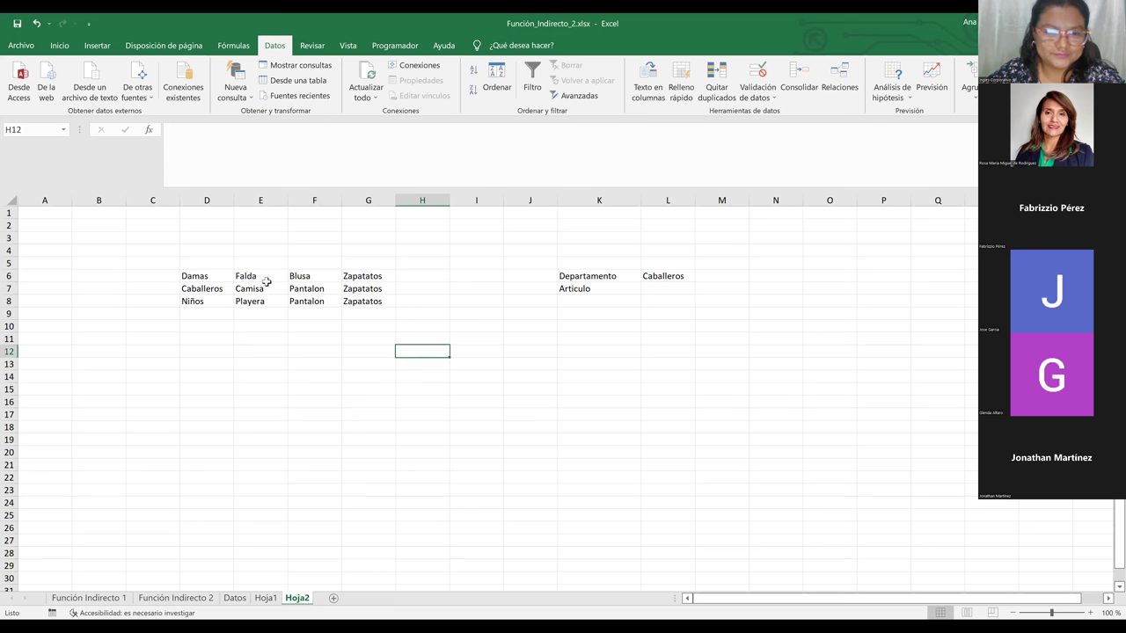
- Try to create a name from the left column for the Damas row, cells D6 to G6
drag(261, 273, 376, 277)
click(192, 275)
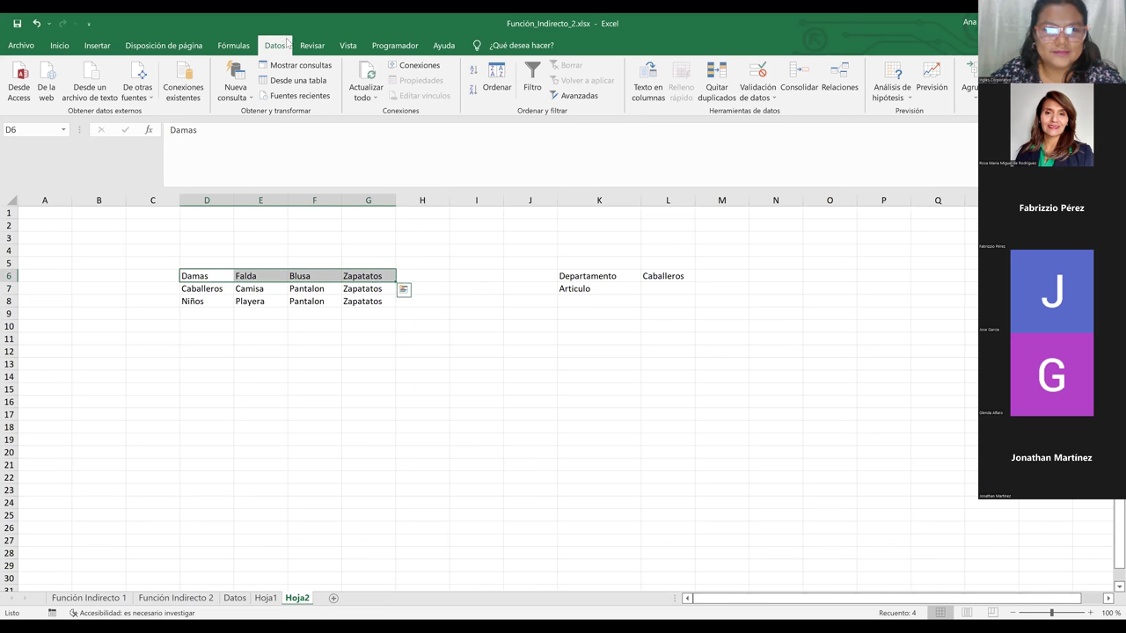
click(237, 50)
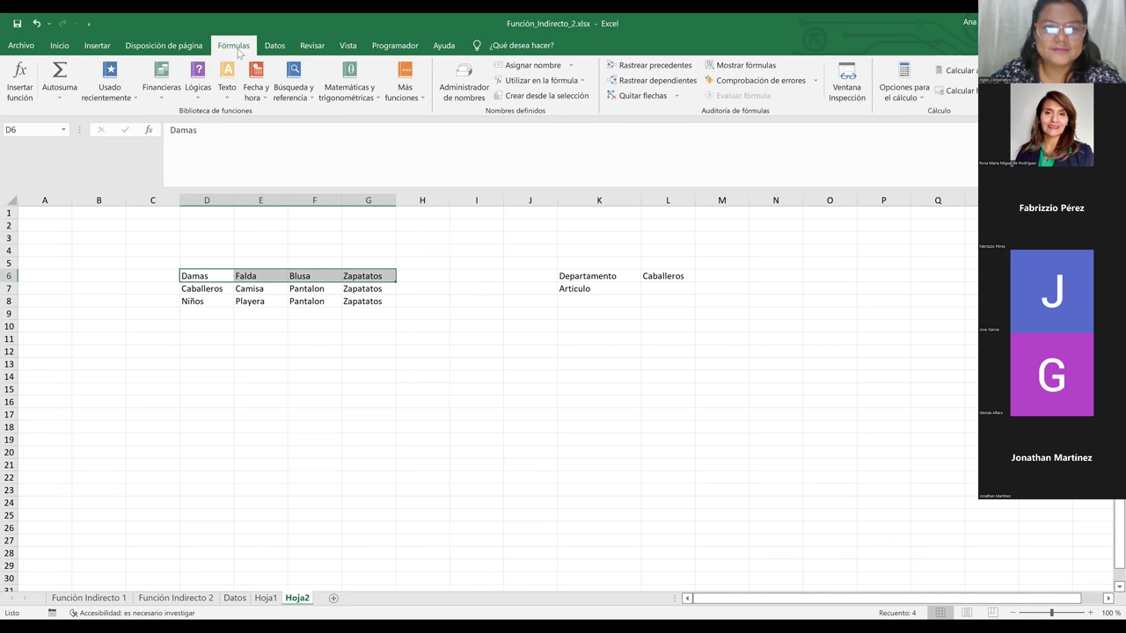
click(545, 99)
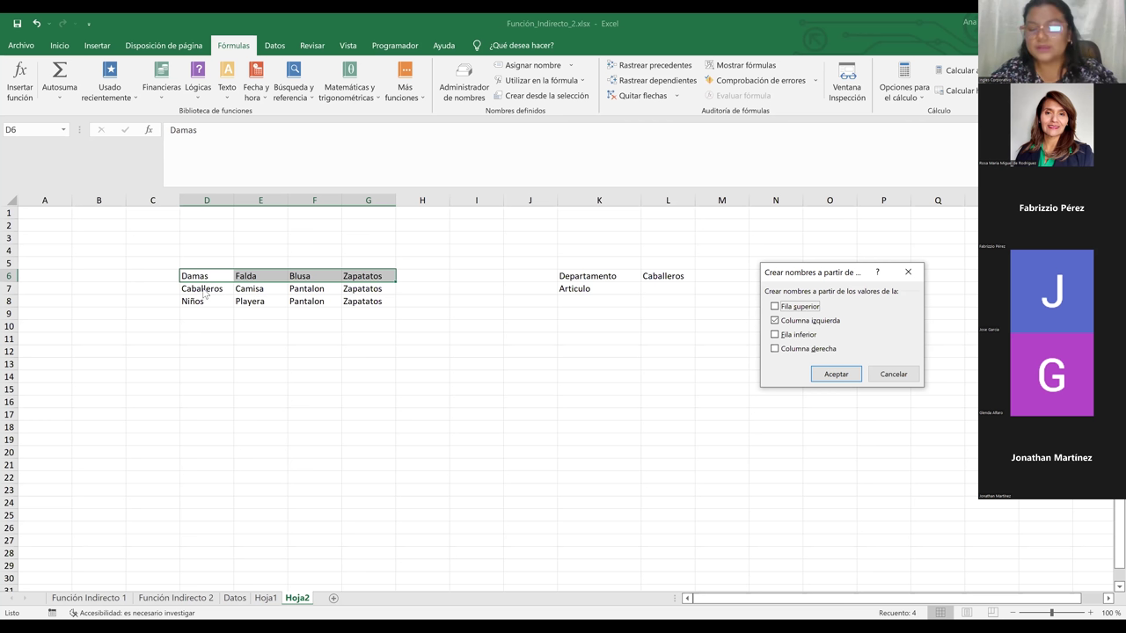
click(836, 377)
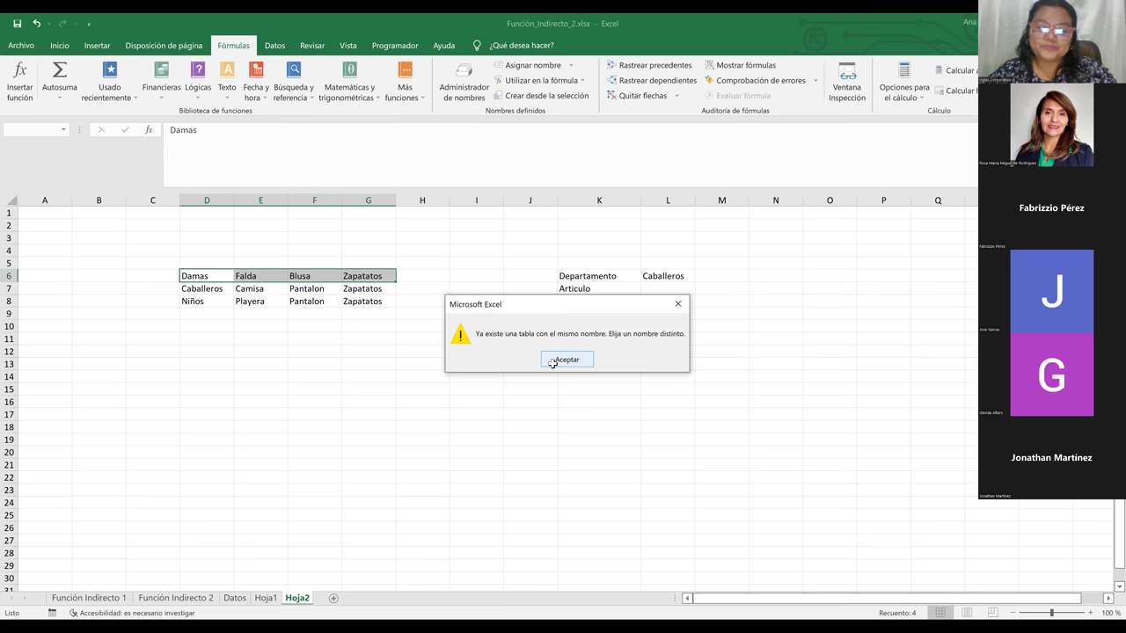
click(552, 361)
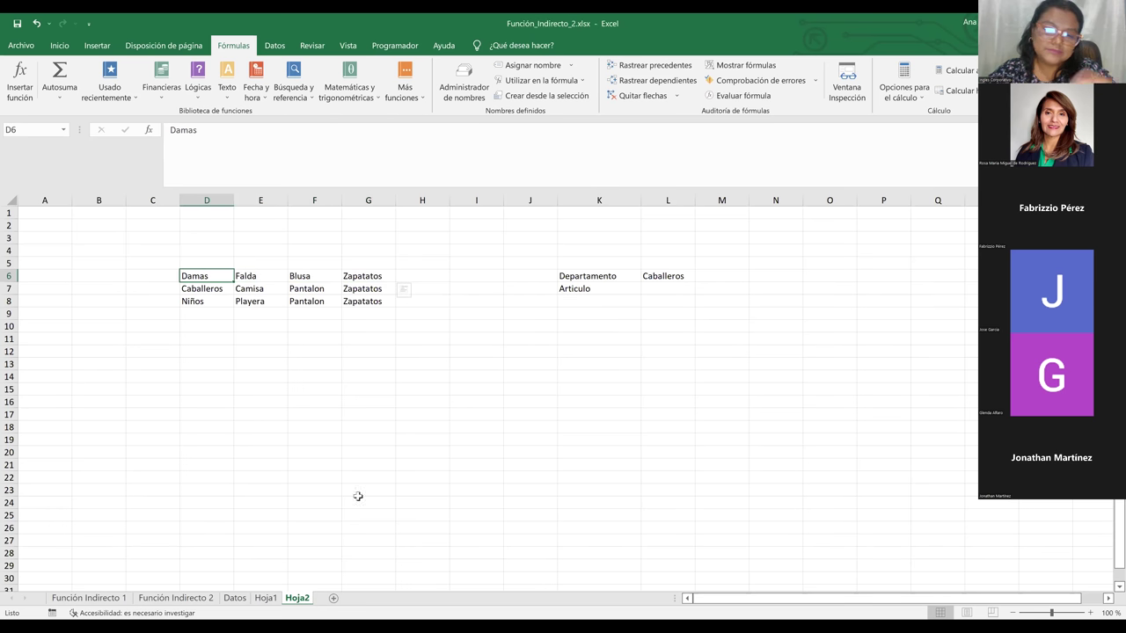
- Check the existing tables on Hoja1, and rename the Hoja2 departments in D6 to D8 as Dama, Caballero and Niño
click(266, 598)
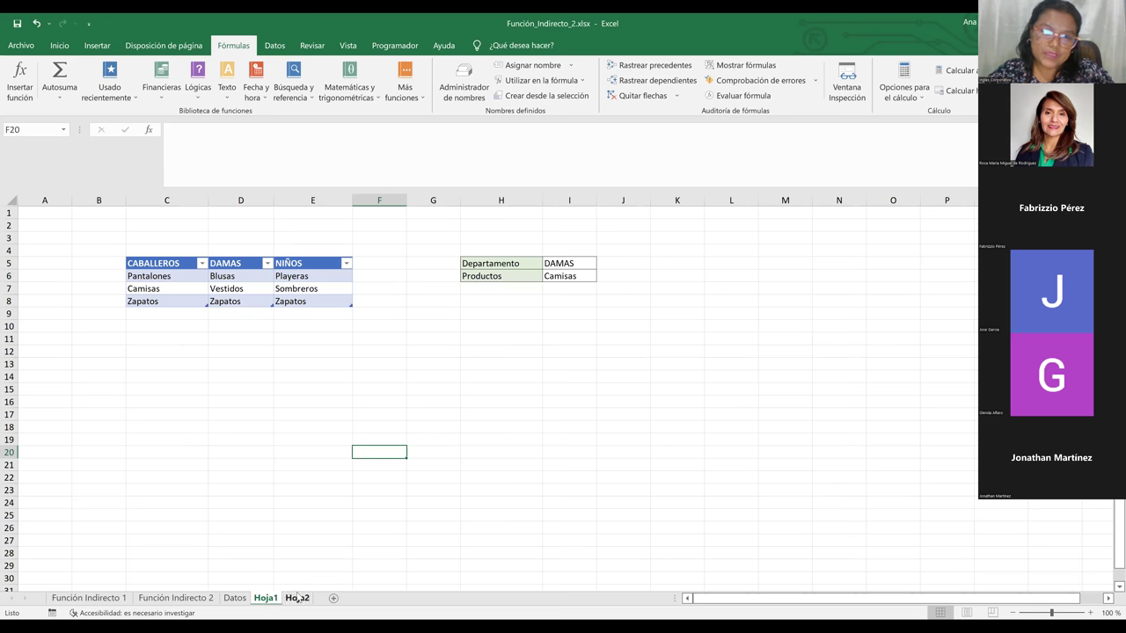
click(297, 598)
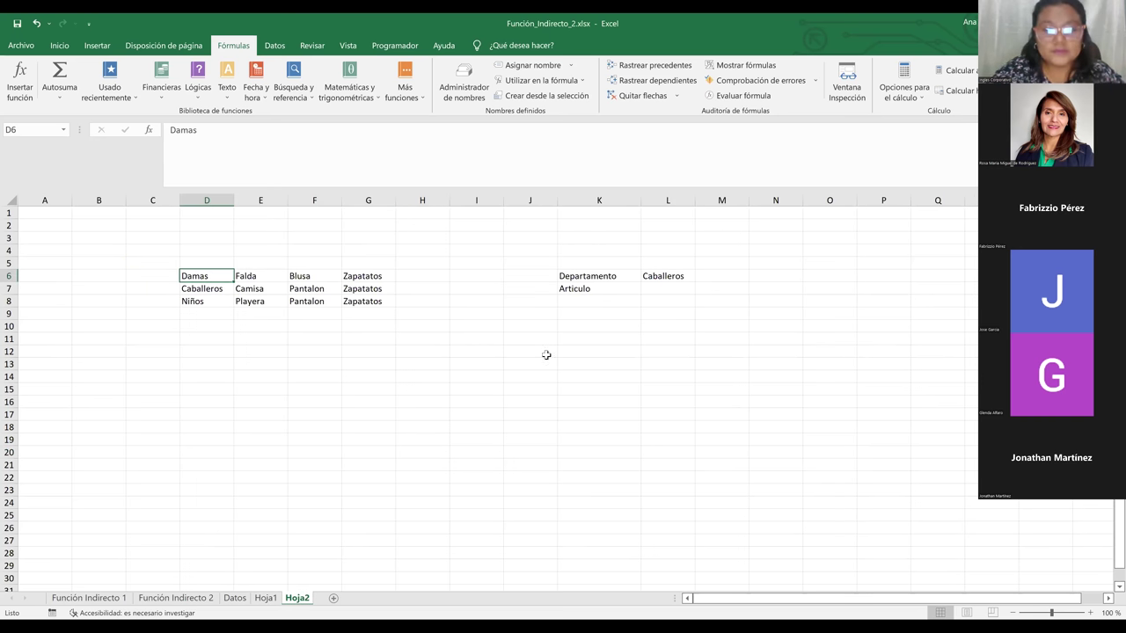
key(ctrl+Down)
key(ctrl+Up)
key(ctrl+Down)
double_click(212, 278)
key(BackSpace)
click(228, 290)
double_click(229, 290)
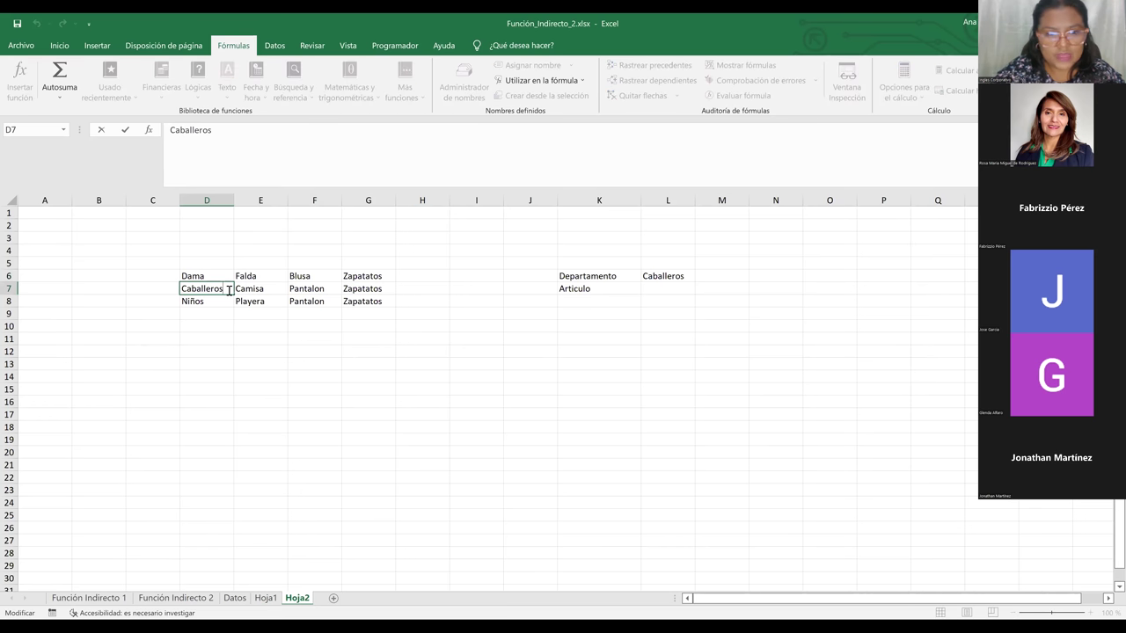
key(BackSpace)
click(217, 304)
double_click(216, 304)
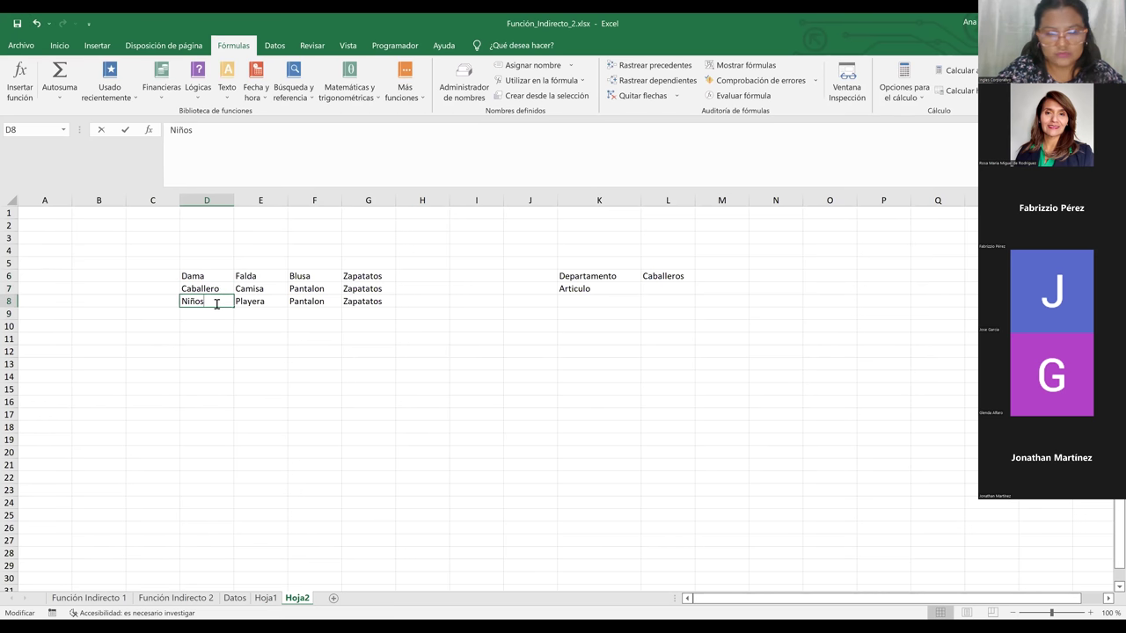
key(BackSpace)
click(315, 364)
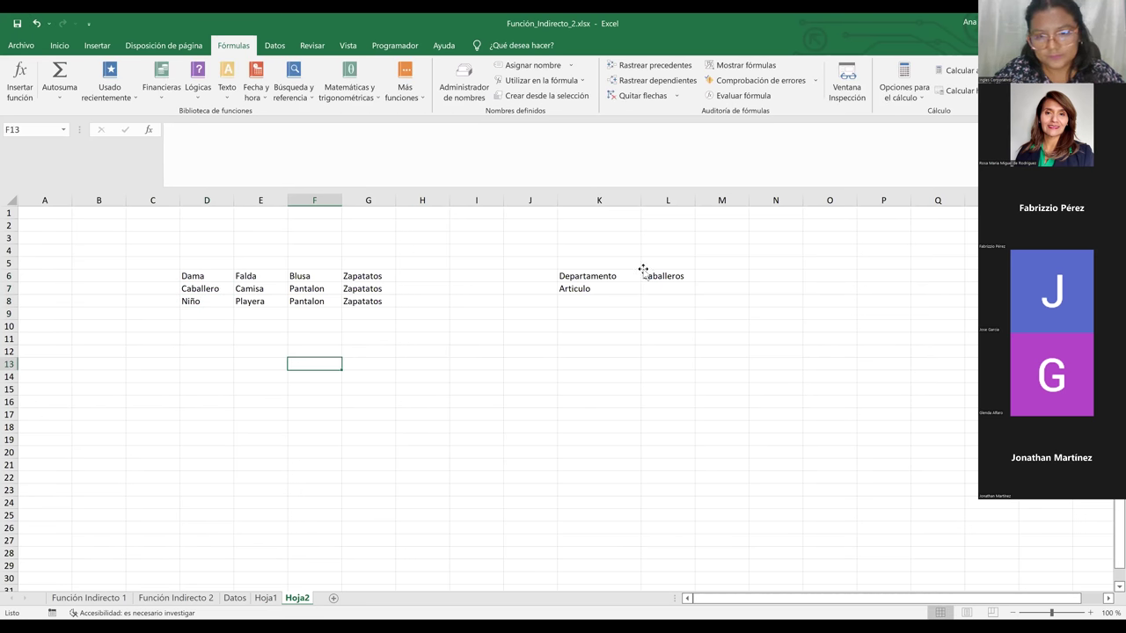
- Choose Niño from the department list in cell L6
click(643, 269)
key(Down)
key(Down)
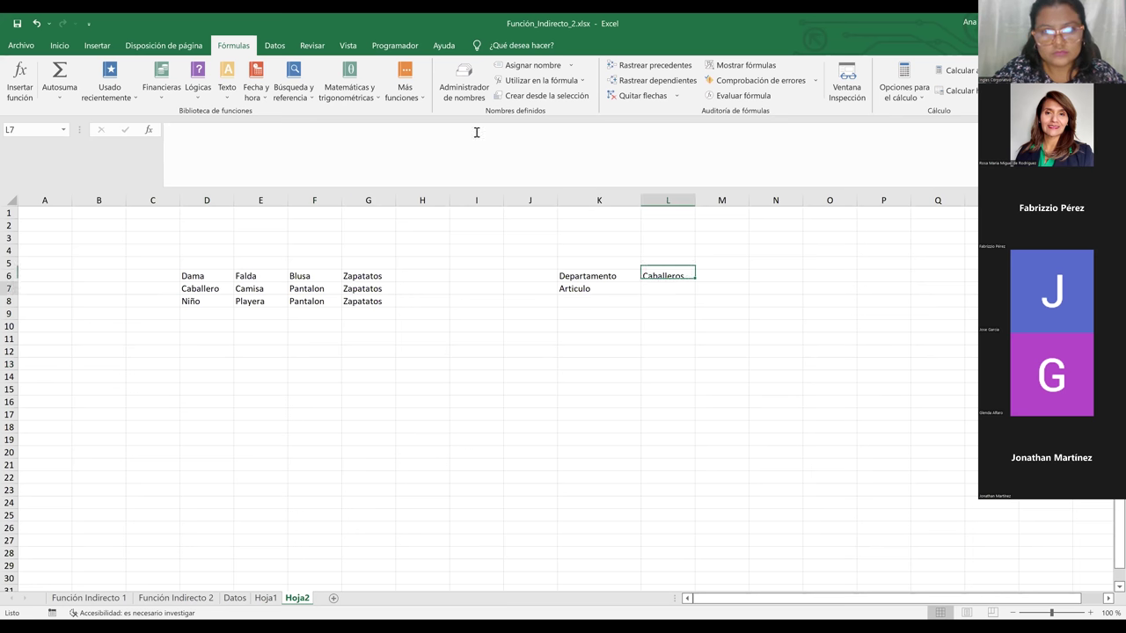
click(275, 45)
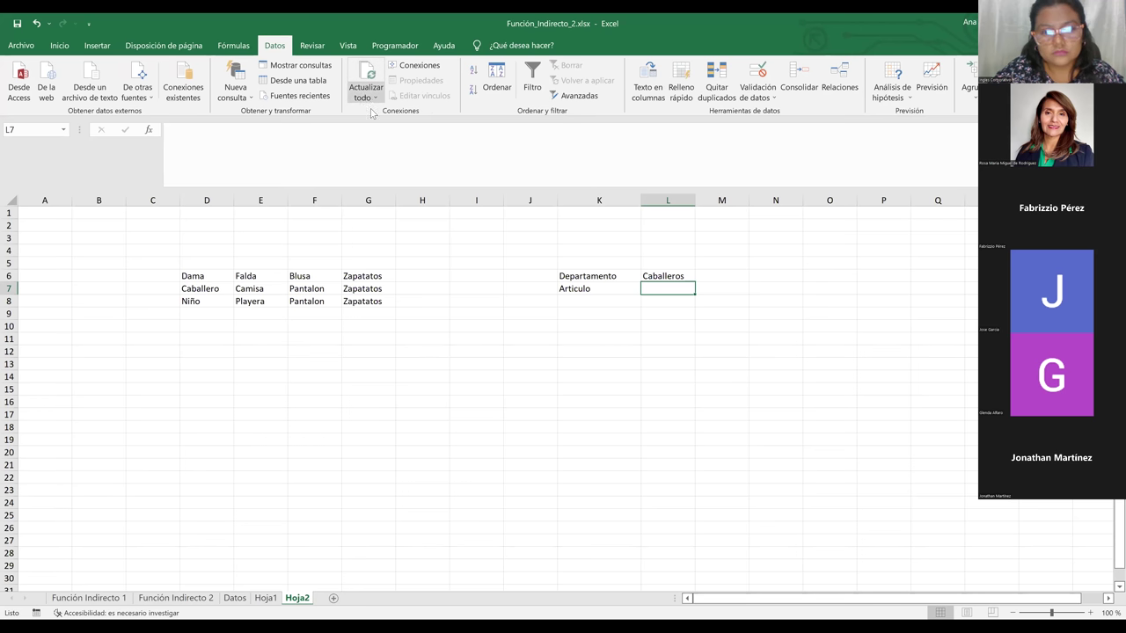
click(672, 277)
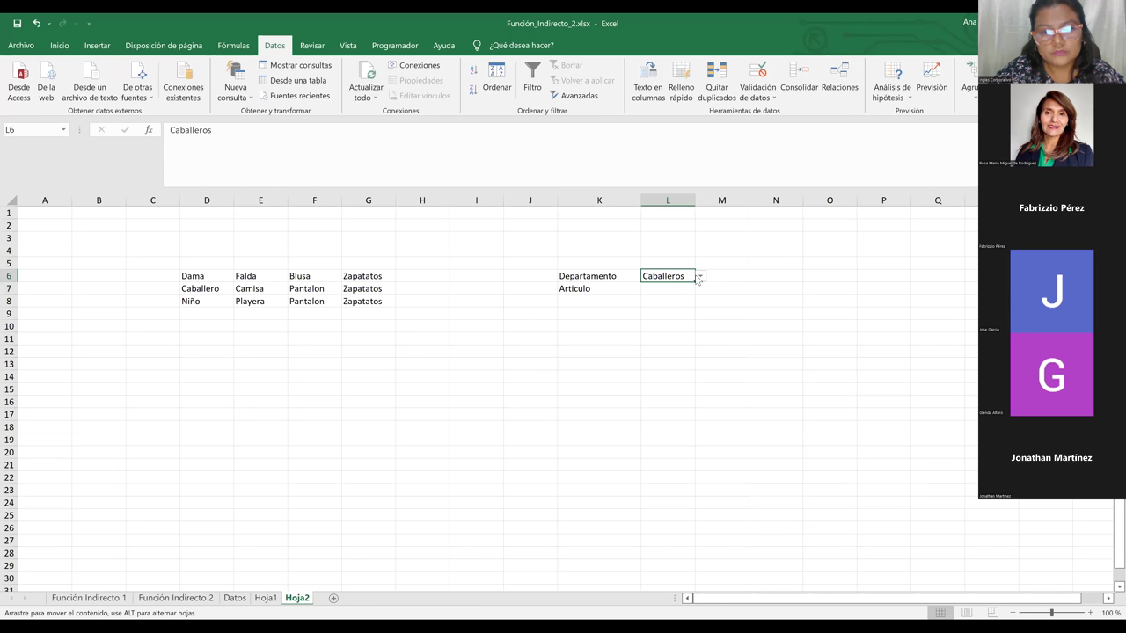
click(701, 278)
click(692, 296)
click(700, 277)
click(701, 276)
click(701, 277)
click(699, 287)
click(701, 276)
key(Return)
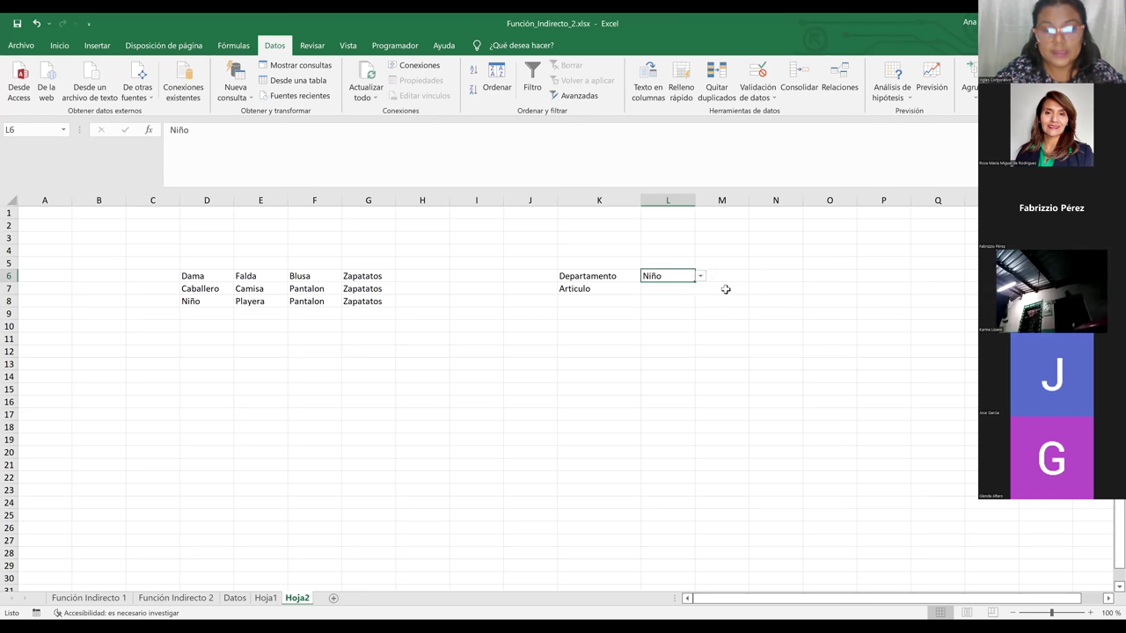
click(725, 289)
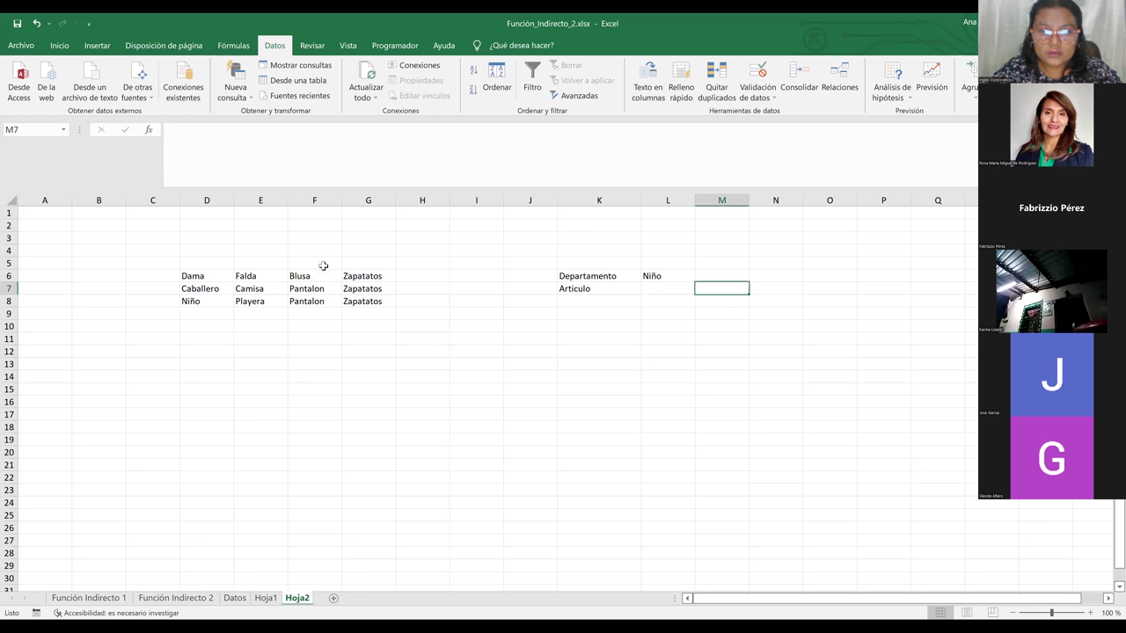
- Choose Caballero from the department list in cell L6
drag(274, 280, 329, 278)
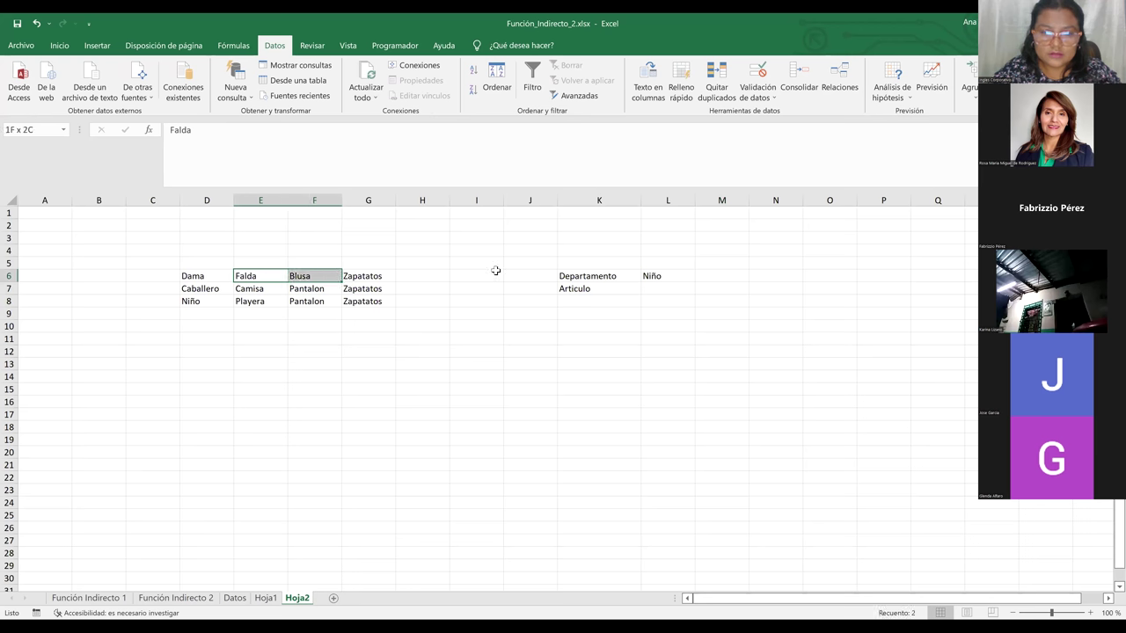
click(690, 280)
click(701, 276)
click(686, 297)
click(701, 276)
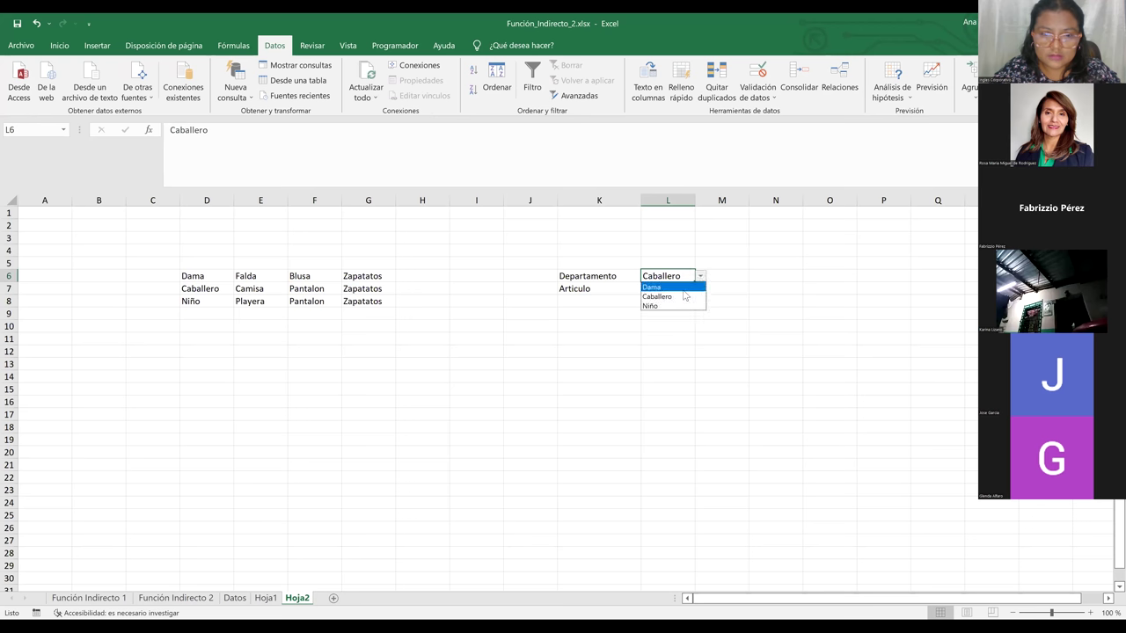
click(685, 299)
- Apply all borders to the departments and articles table in cells D6 to G8
drag(195, 276, 201, 301)
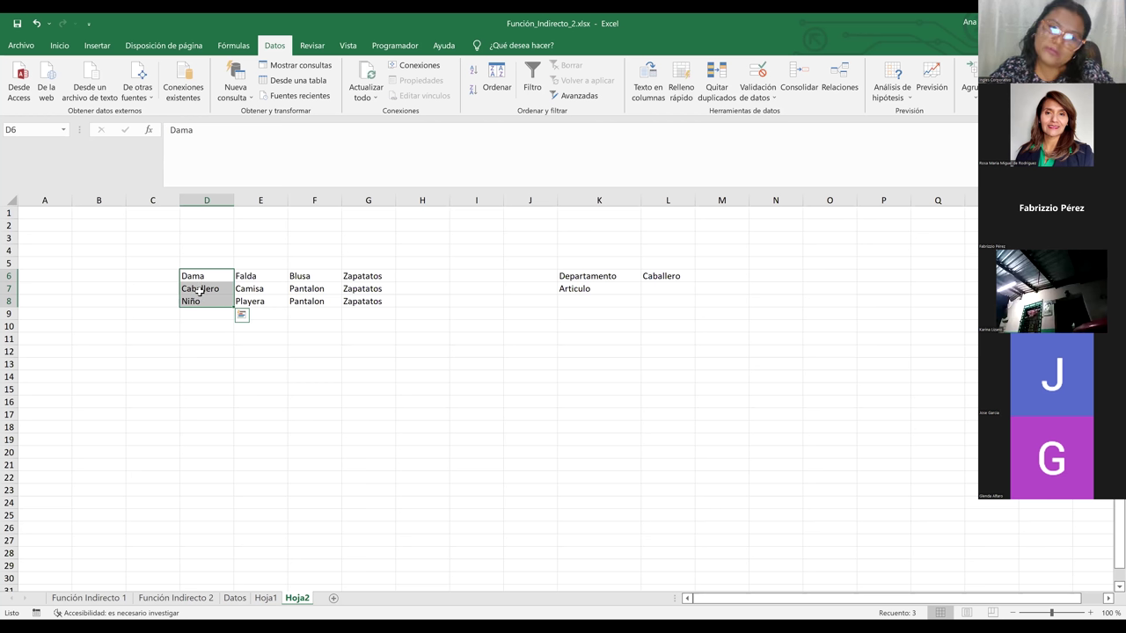
drag(211, 276, 353, 303)
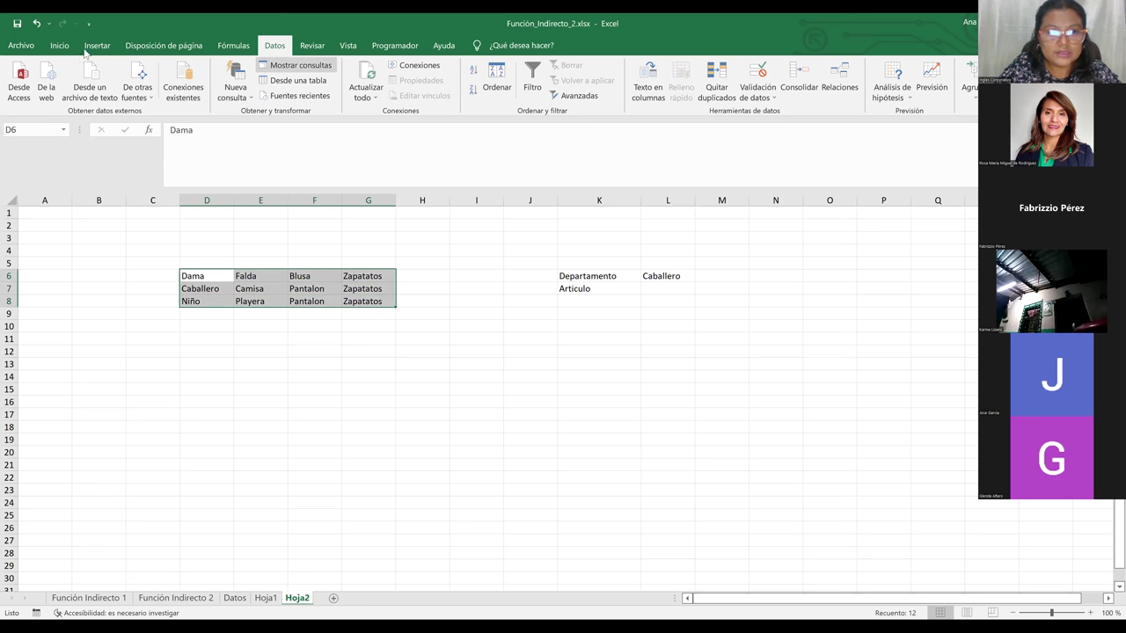
click(72, 48)
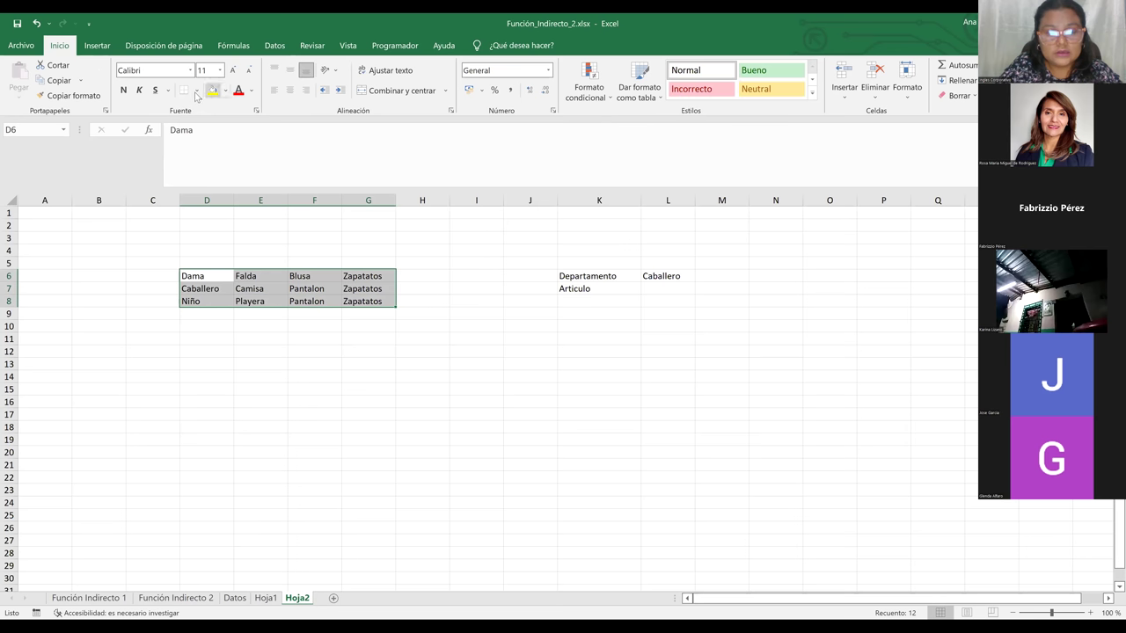
key(alt+o)
key(b)
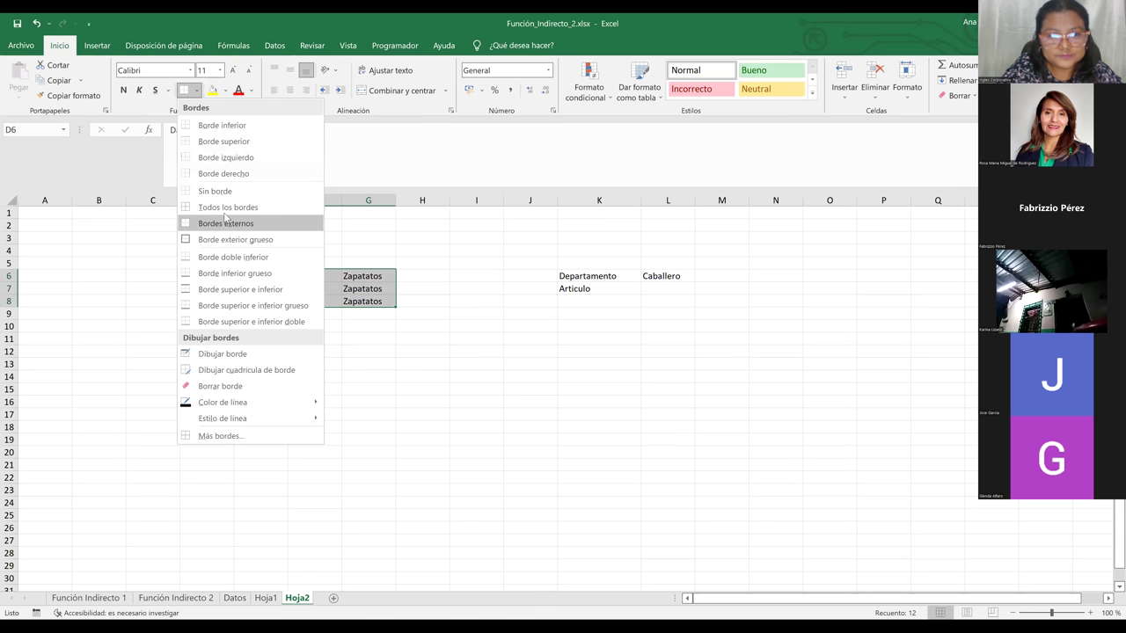
key(Return)
click(382, 360)
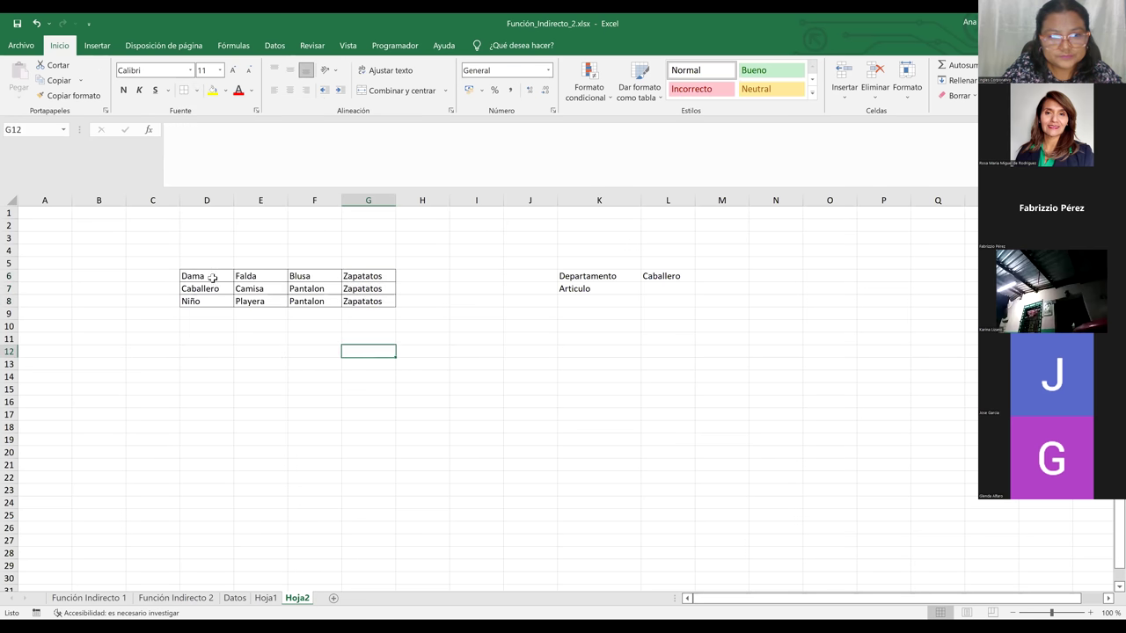
- Fill the department names in cells D6 to D8 with yellow
drag(211, 278, 240, 313)
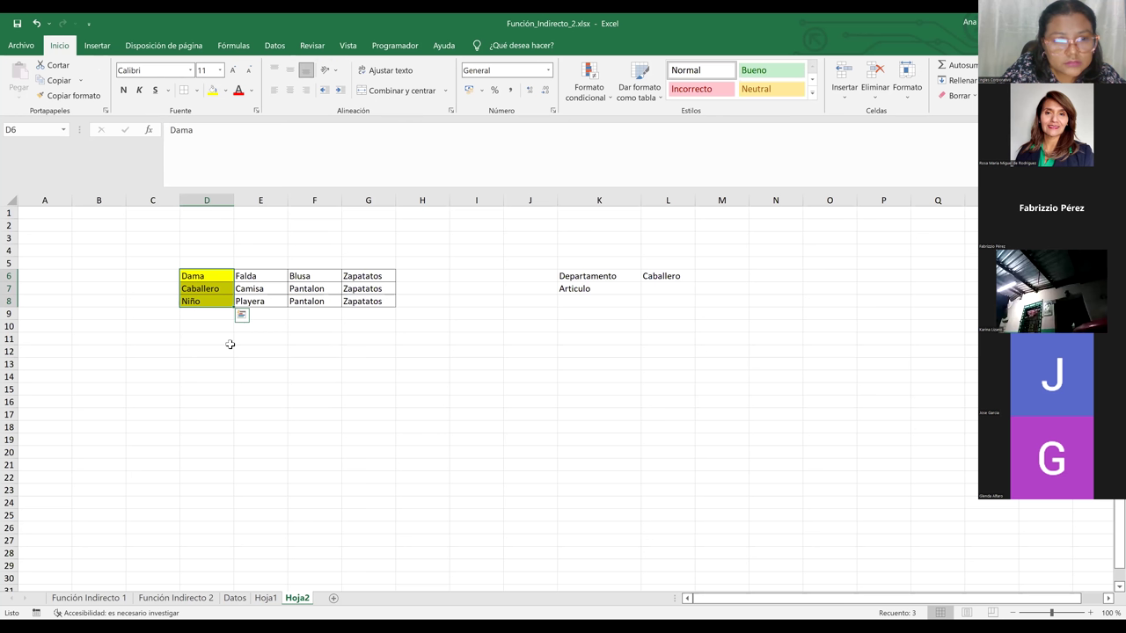
click(236, 277)
drag(201, 274, 203, 302)
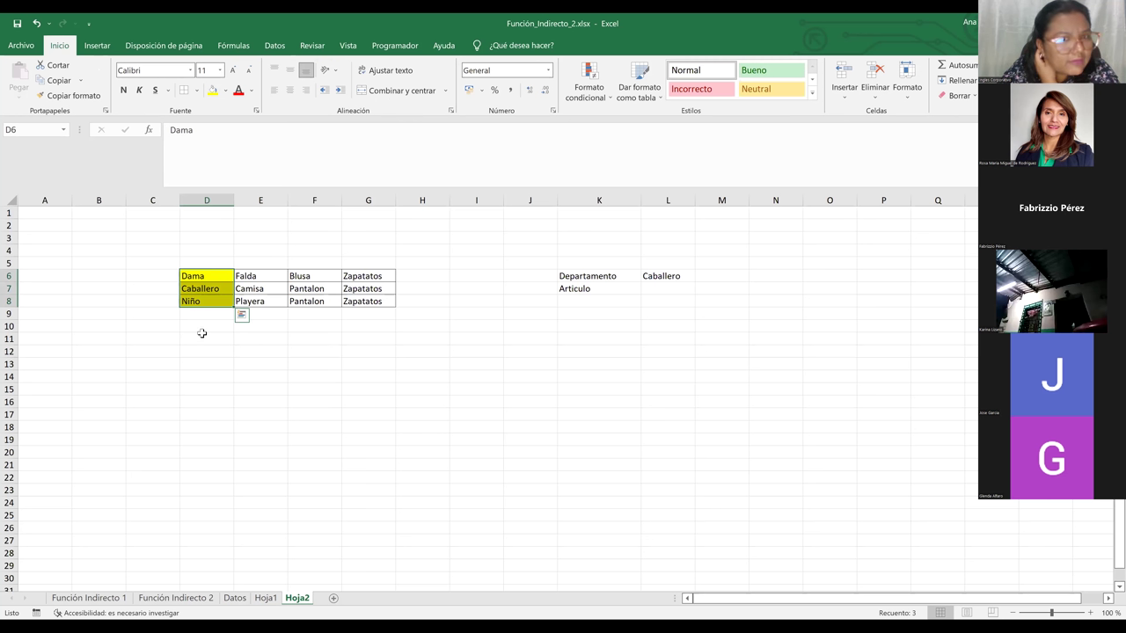
click(226, 289)
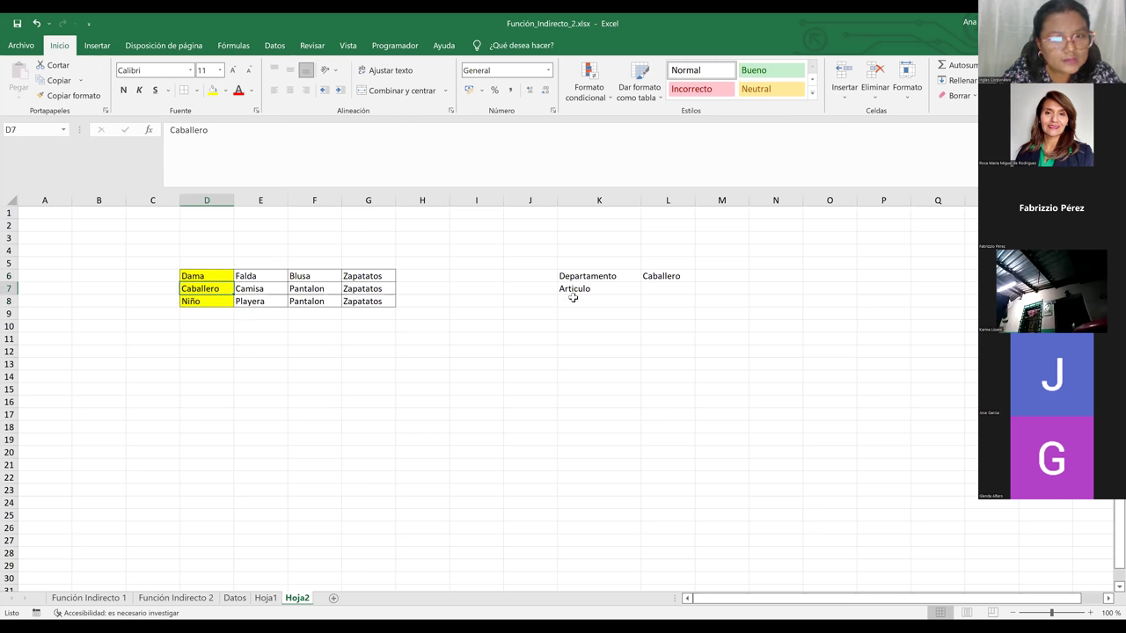
- Choose Dama in the department list in cell L6 and compare its options with the names in D6 to D8
click(671, 279)
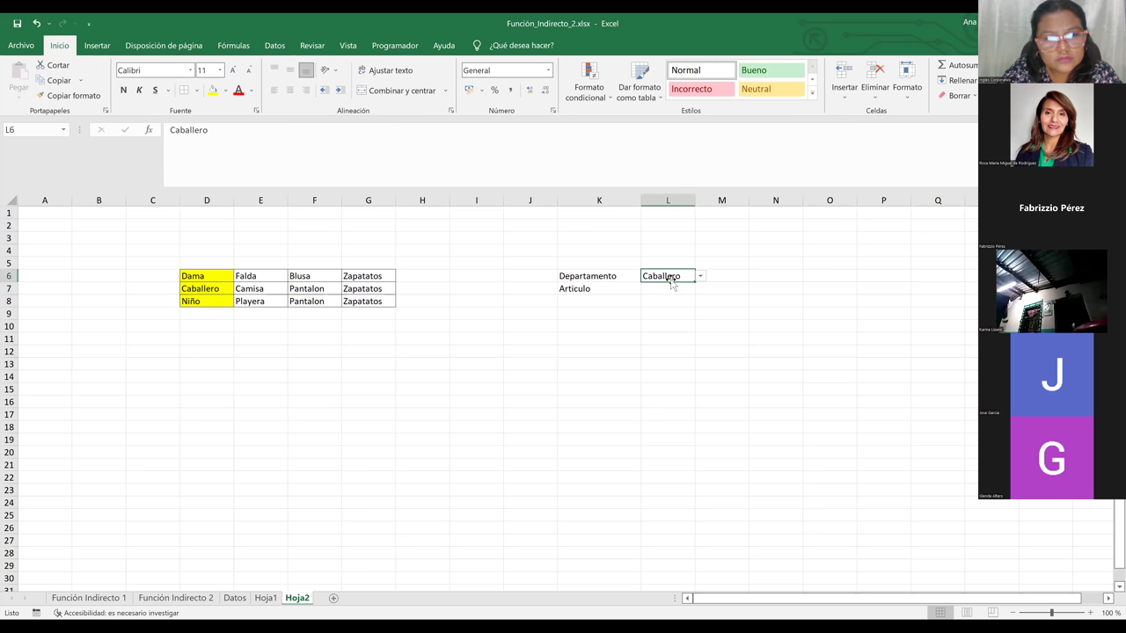
click(700, 278)
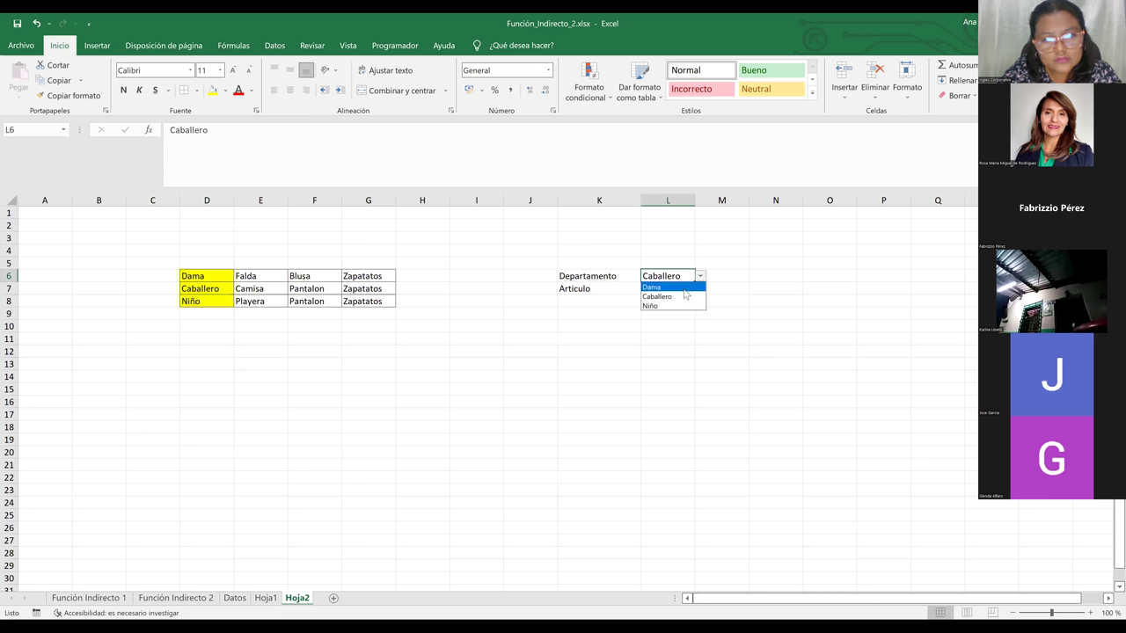
click(682, 287)
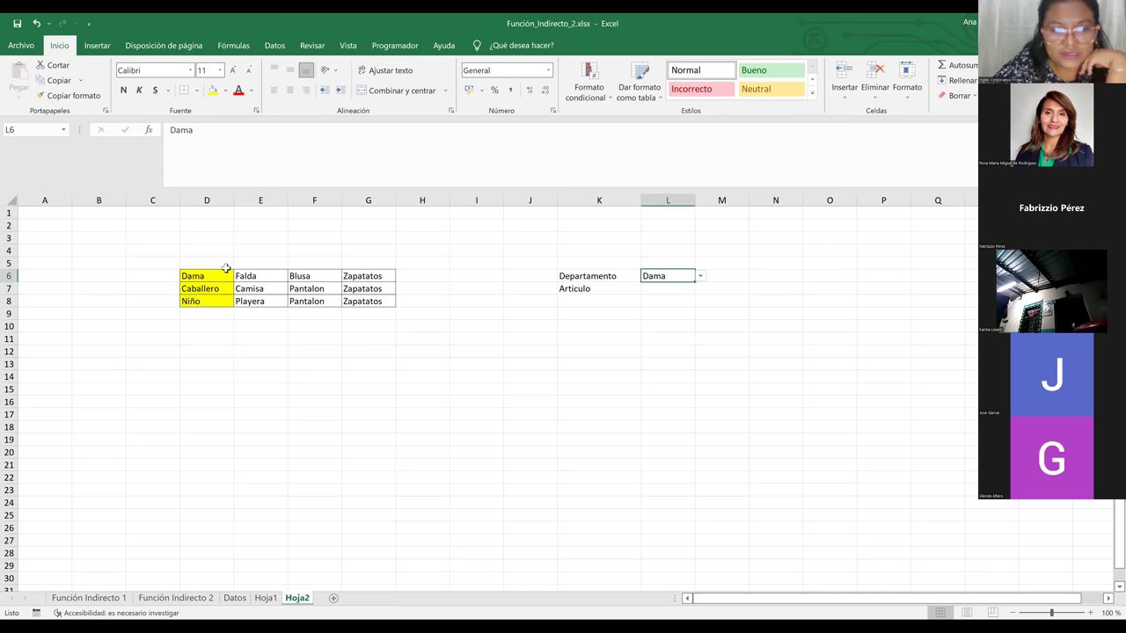
click(213, 276)
drag(212, 296, 211, 307)
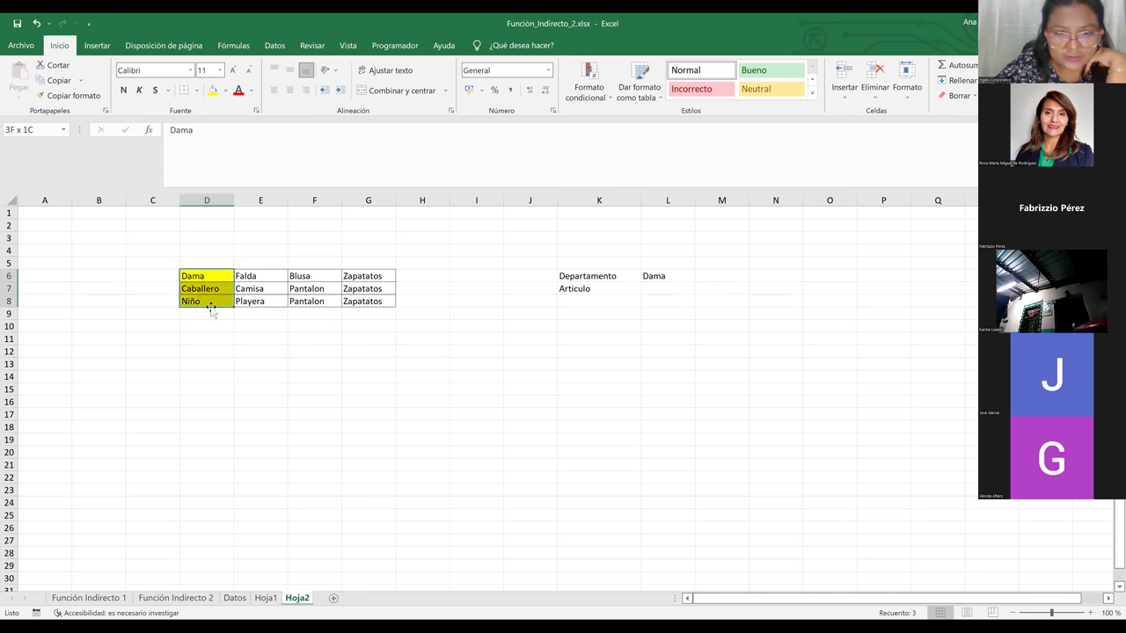
click(662, 280)
click(702, 276)
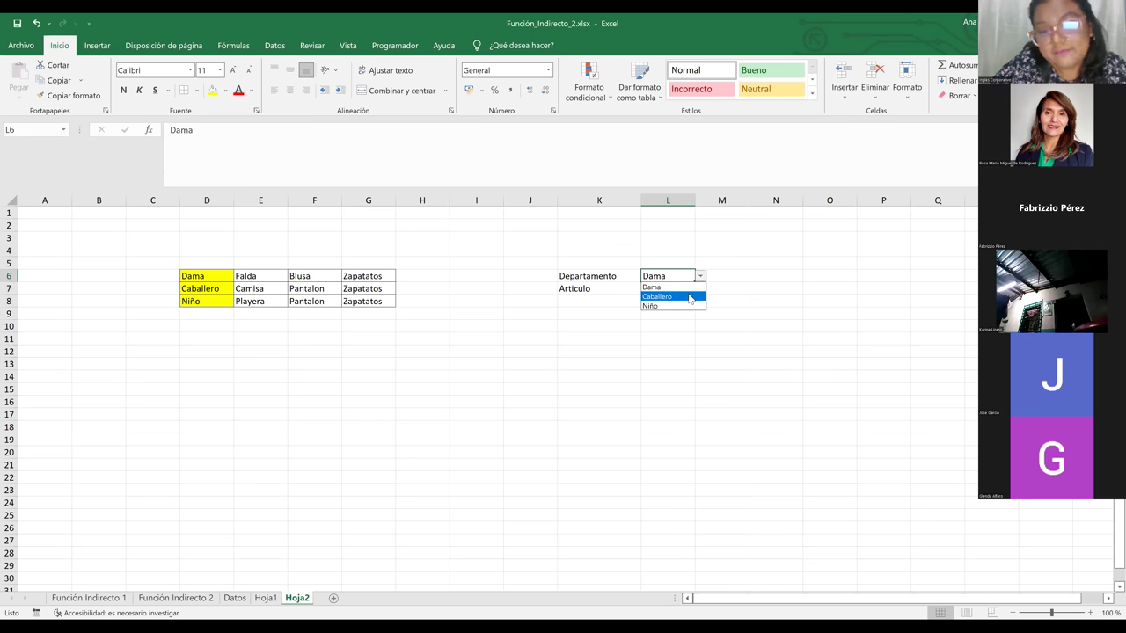
key(Down)
key(Escape)
- Test the department list in cell L6 by choosing Caballero and finally Niño
drag(375, 278, 206, 279)
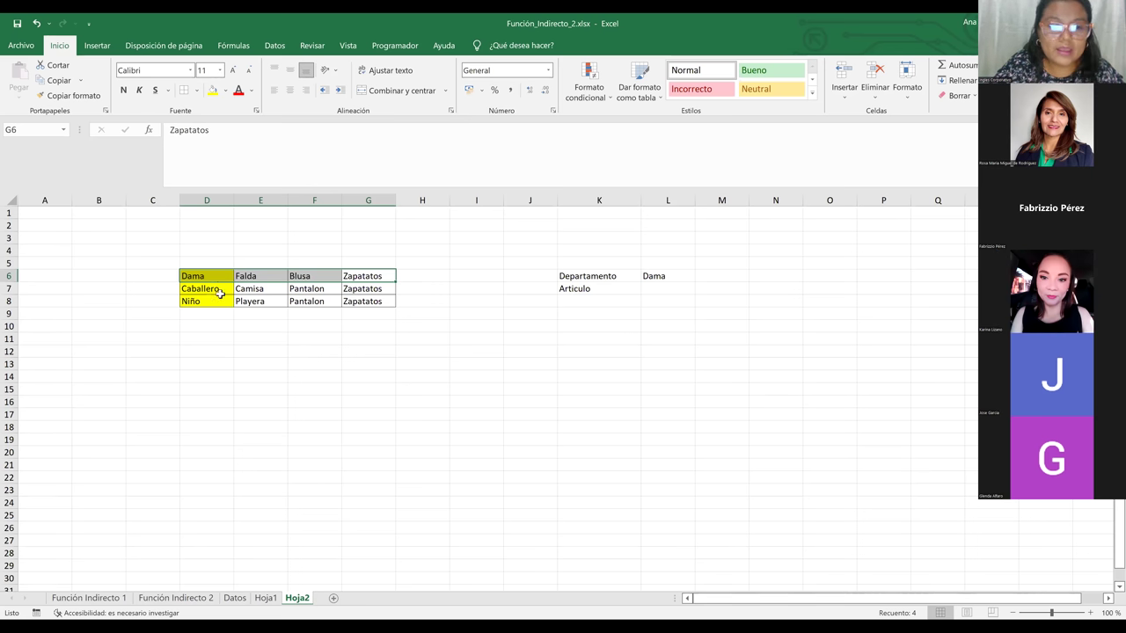
click(213, 301)
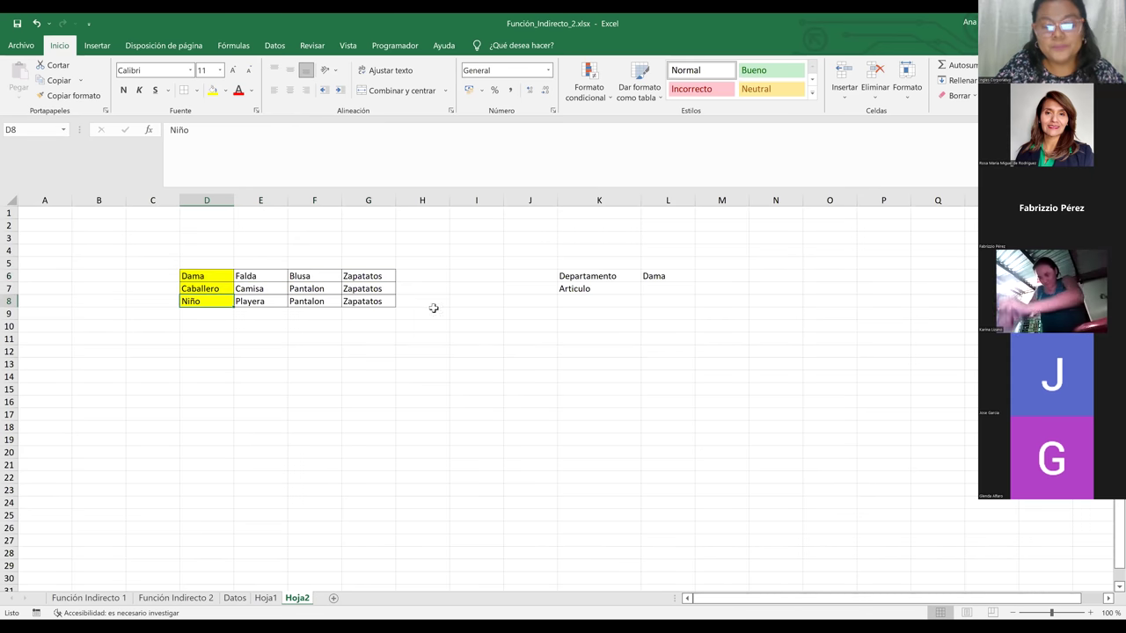
click(673, 278)
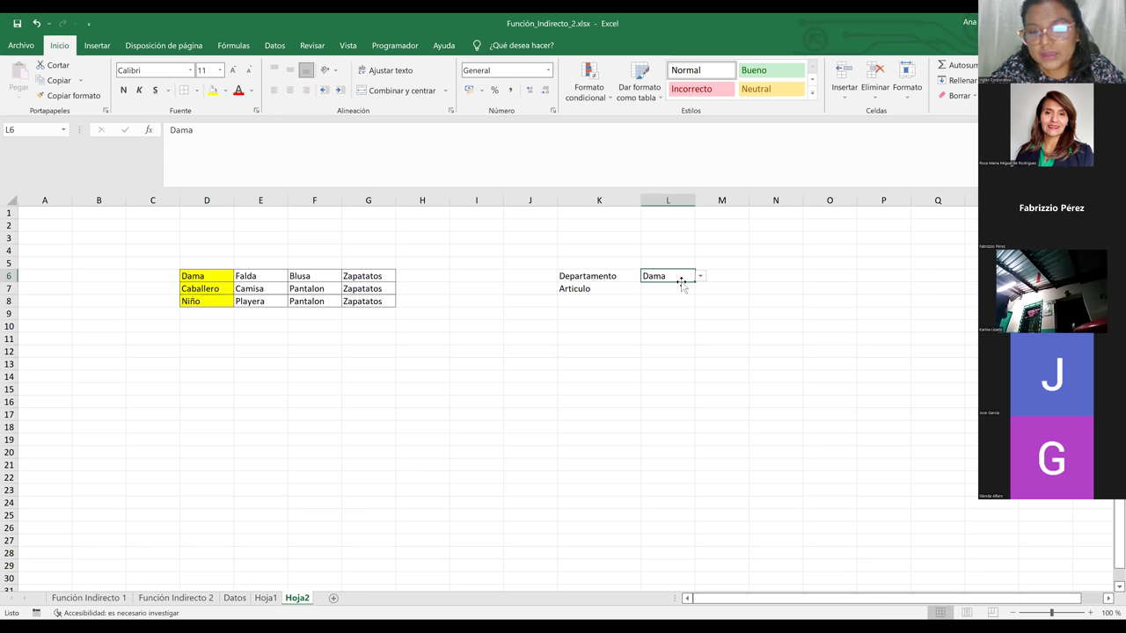
click(702, 277)
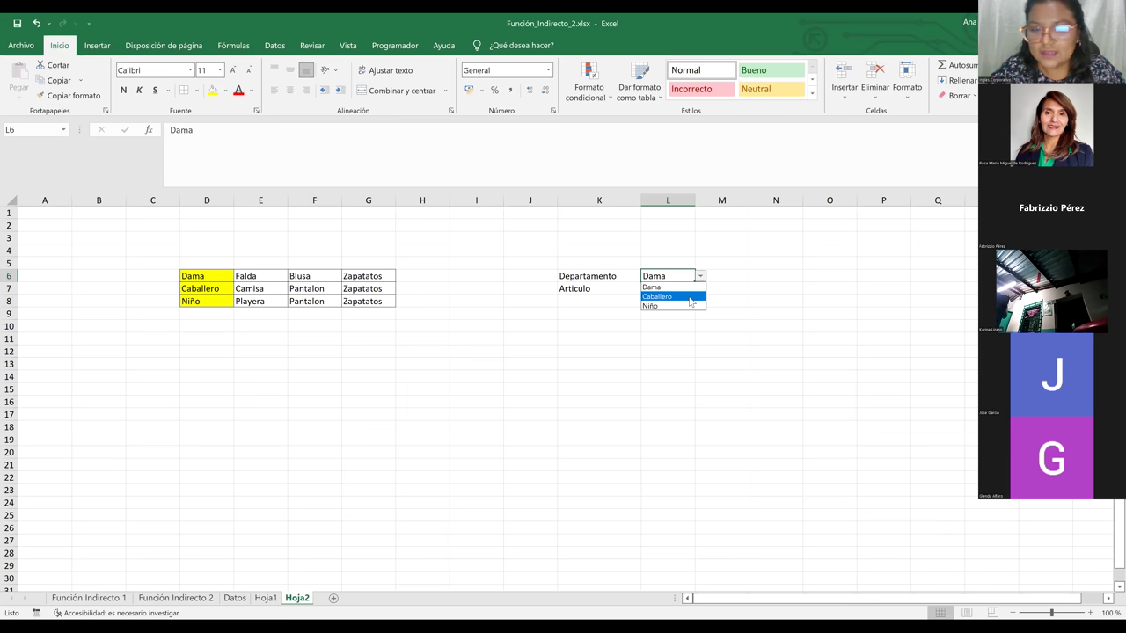
click(691, 298)
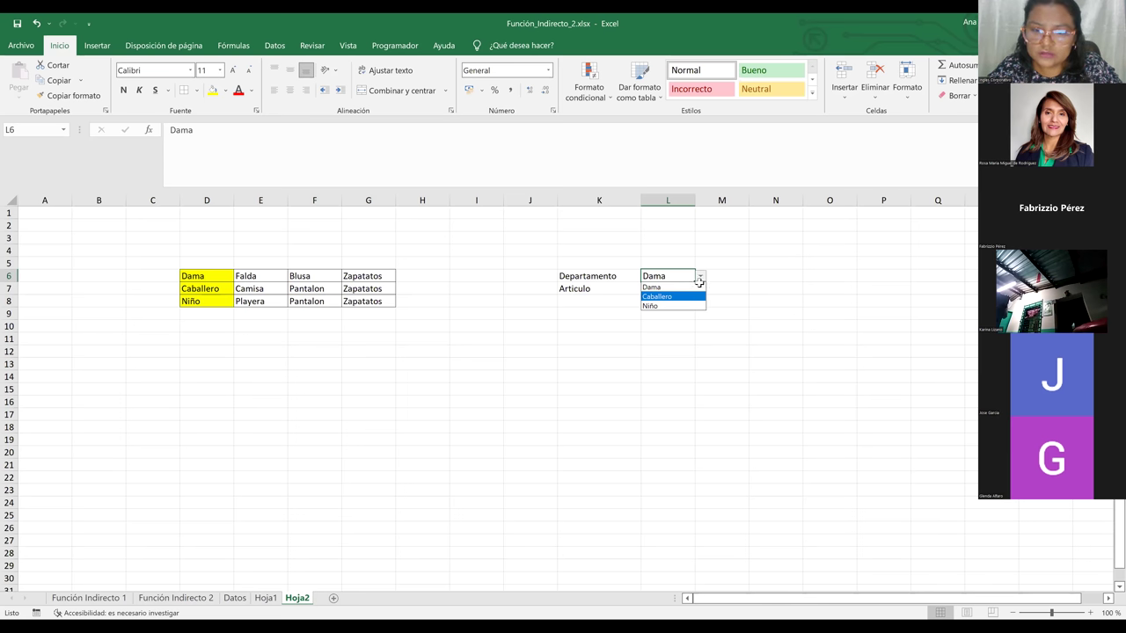
click(702, 278)
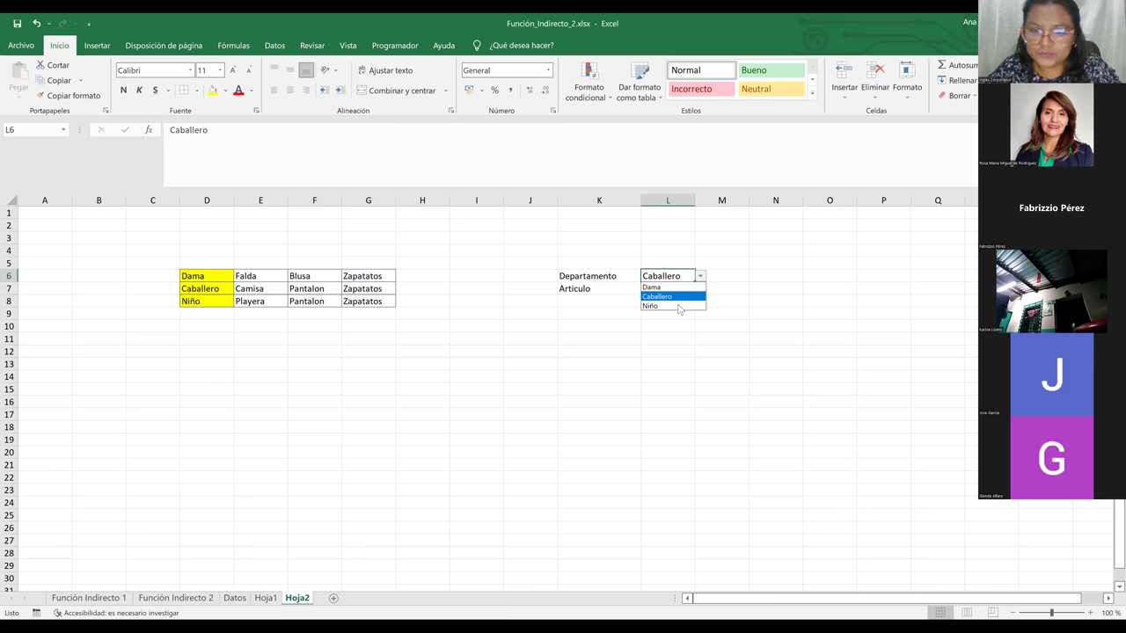
click(679, 308)
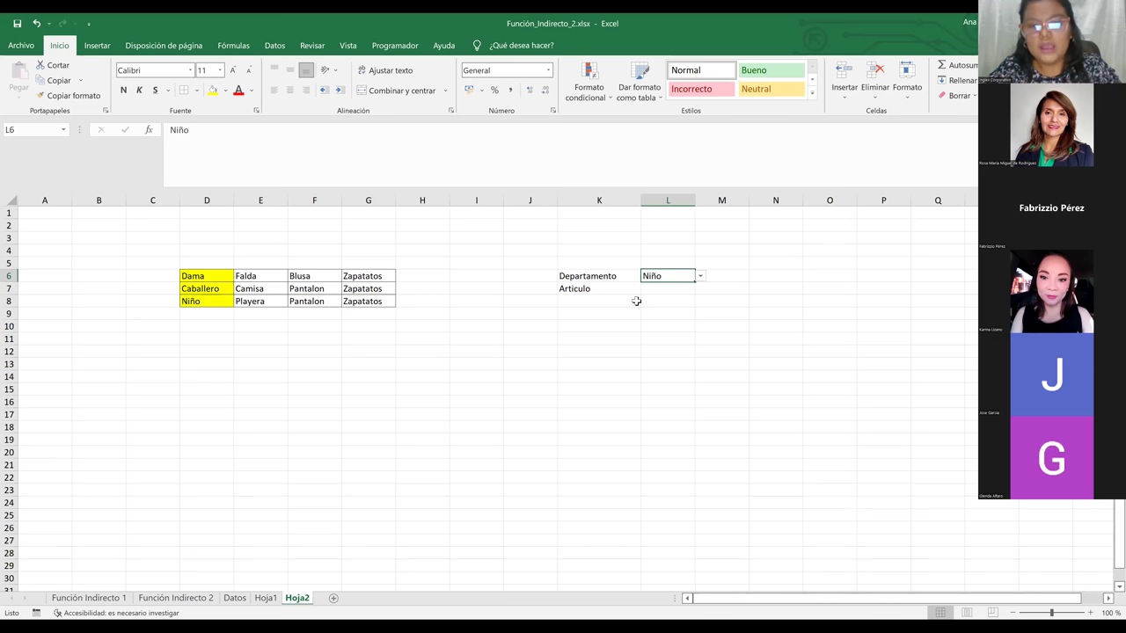
- Create a name from the left column for the Dama row, cells D6 to G6
drag(370, 277, 204, 275)
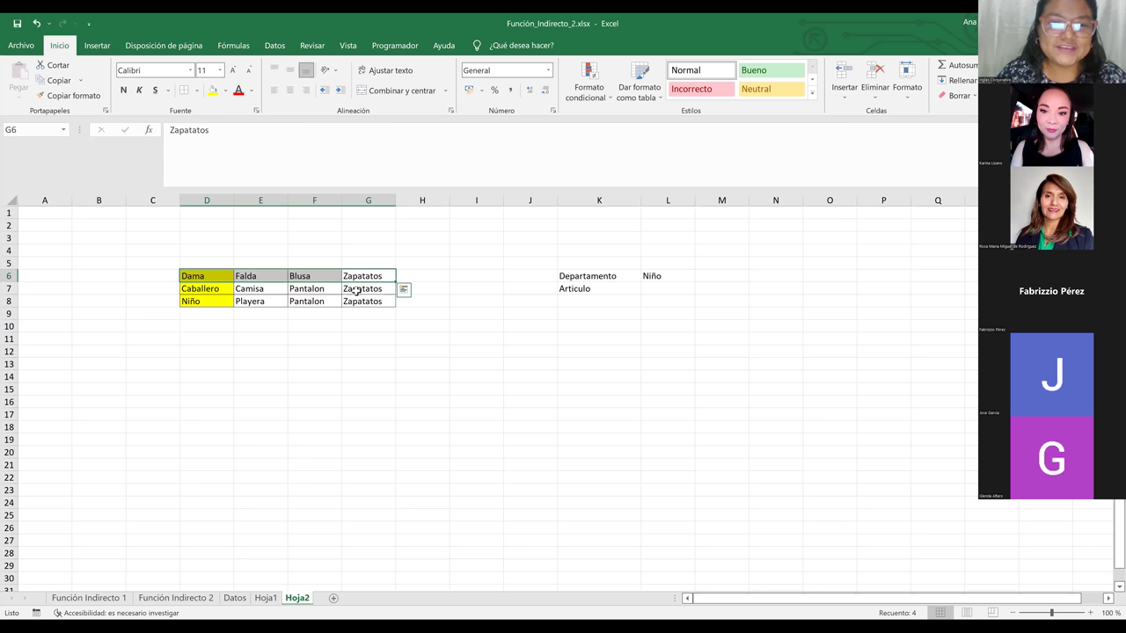
click(276, 46)
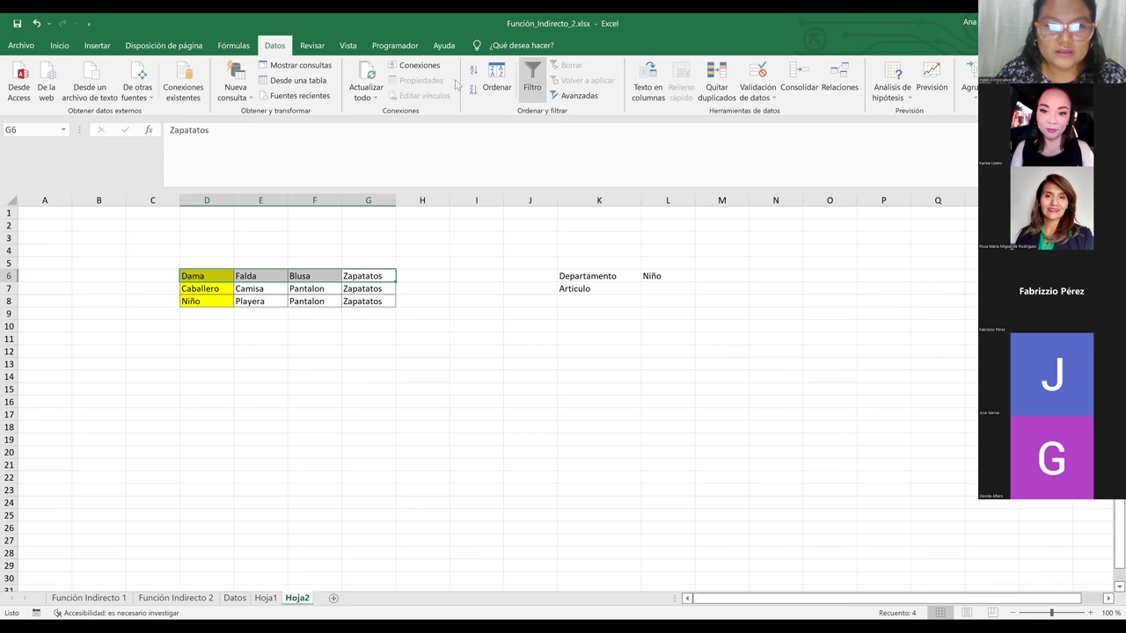
click(231, 45)
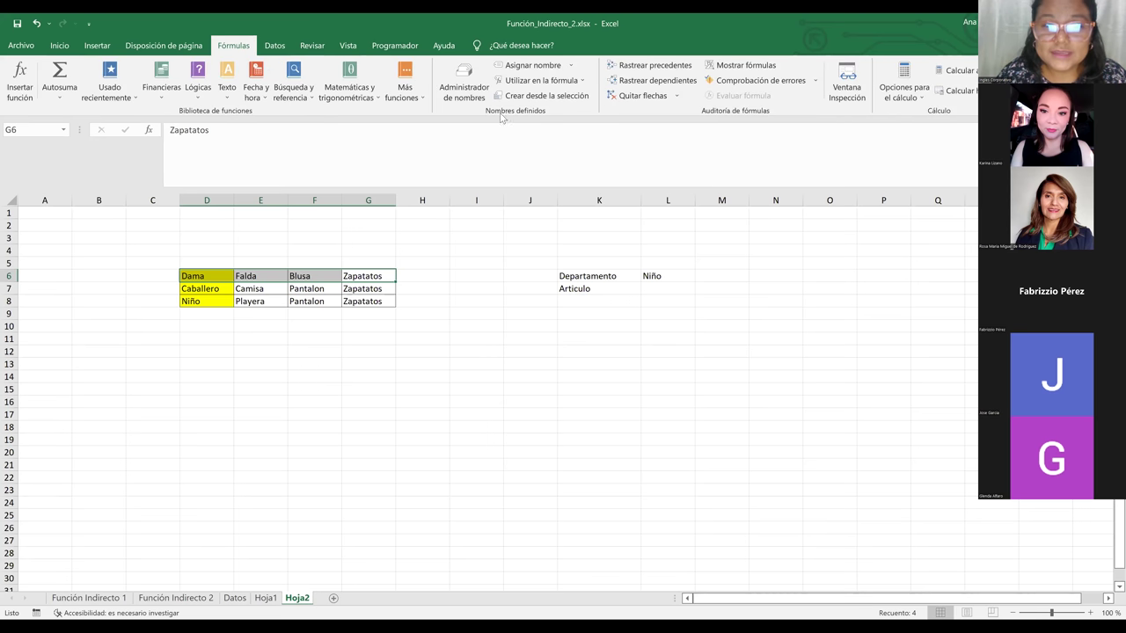
click(531, 103)
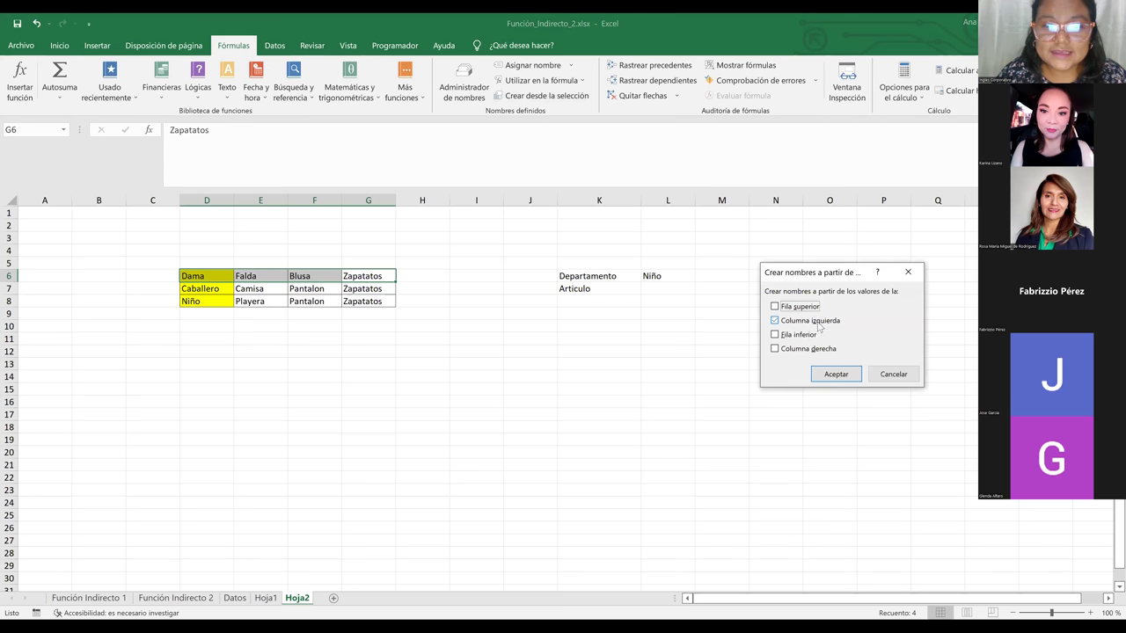
click(838, 380)
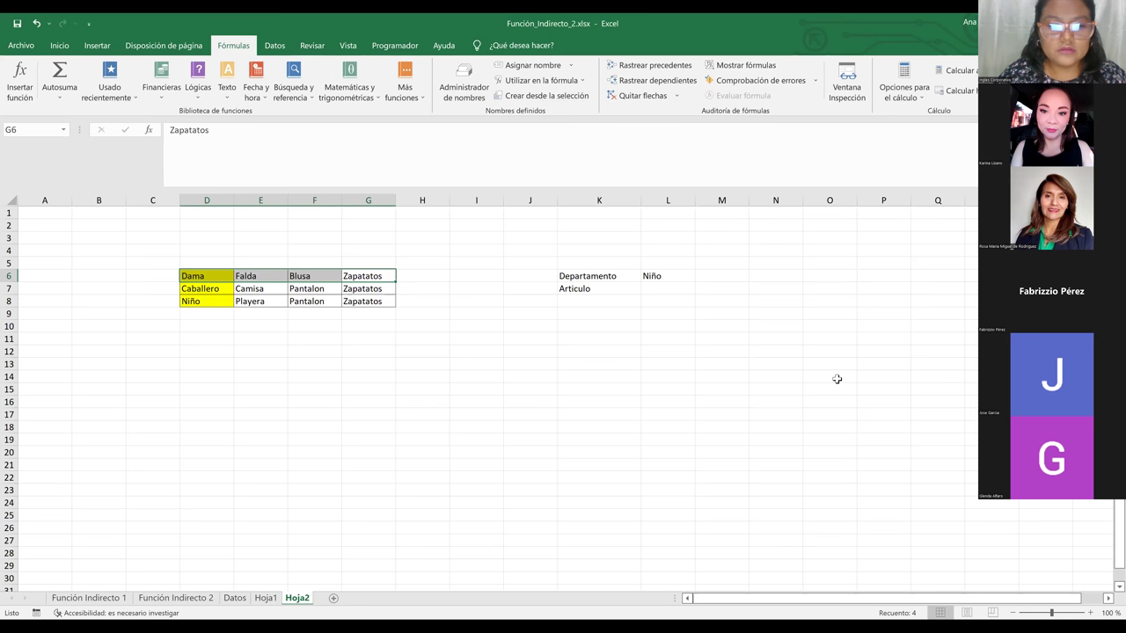
- Create a name from the left column for the Caballero row, cells D7 to G7
drag(223, 288, 370, 289)
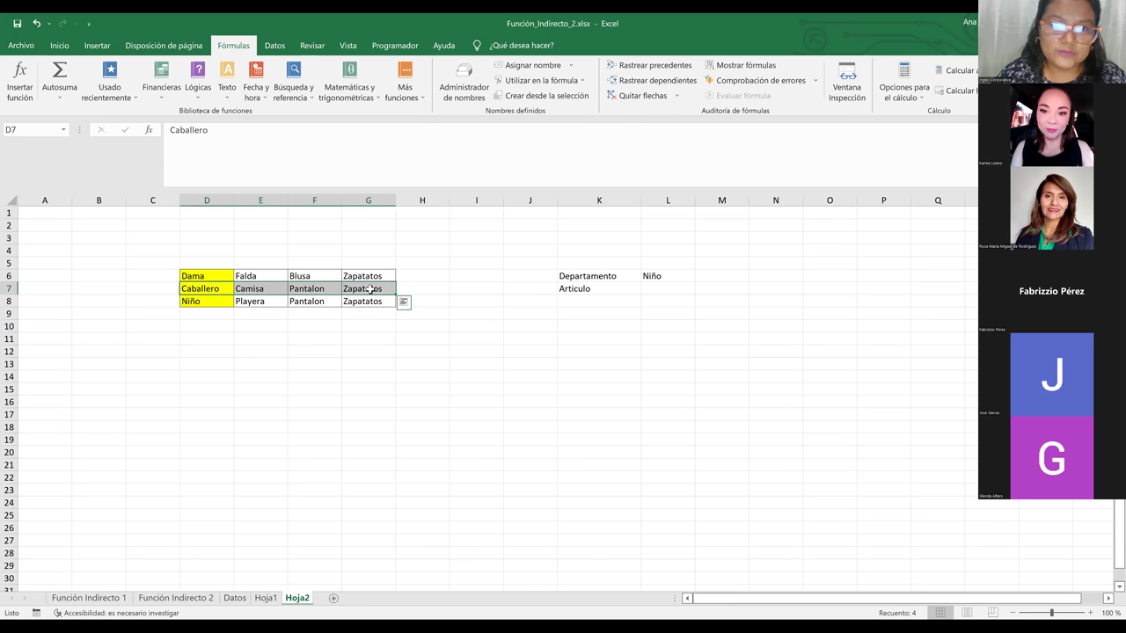
click(461, 93)
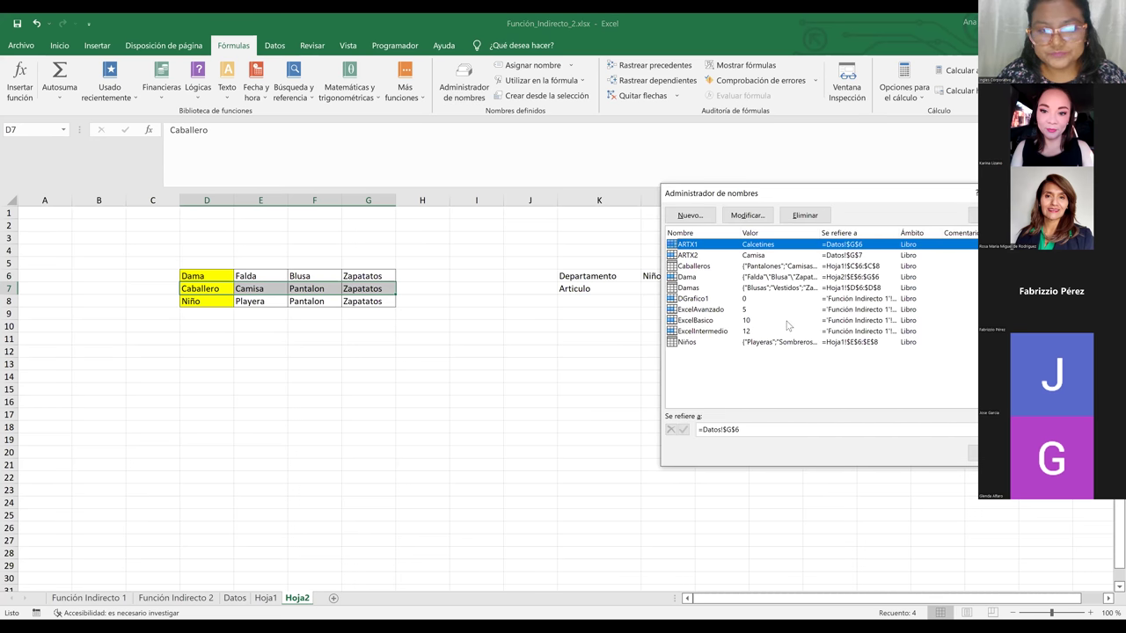
key(Escape)
key(ctrl+shift+F3)
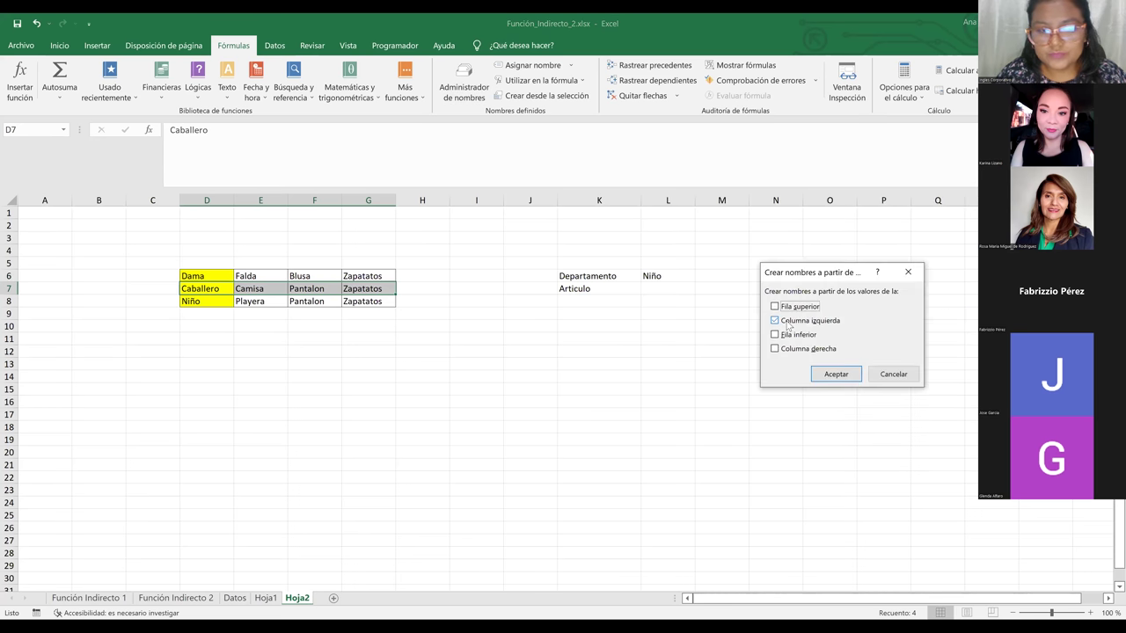
click(826, 375)
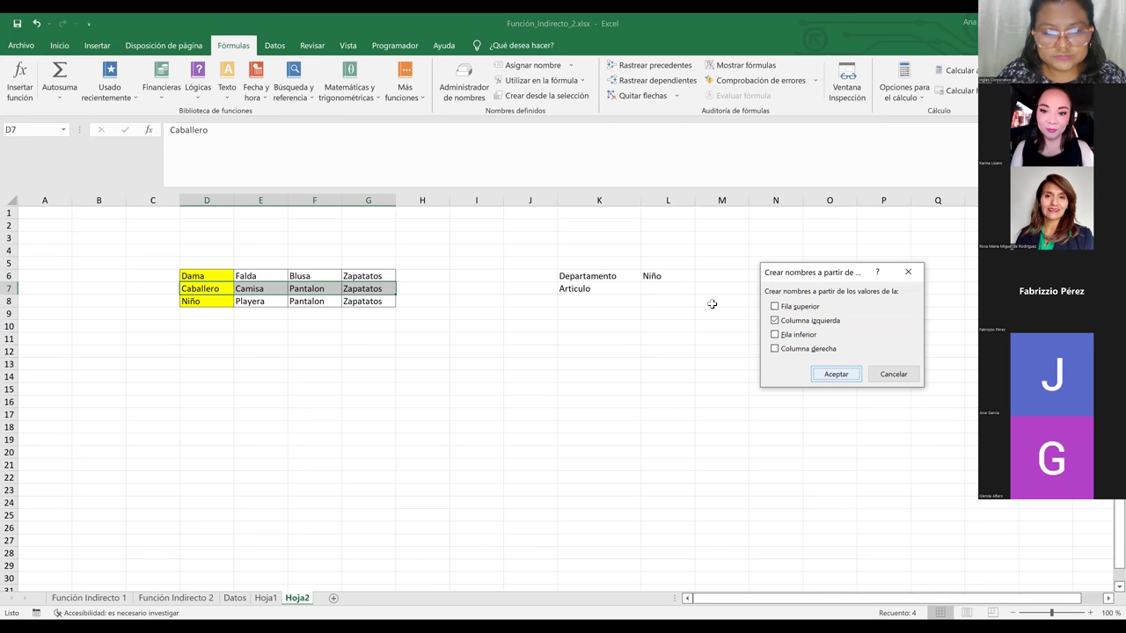
- Create a name from the left column for the Niño row, cells D8 to G8, and select the article cell L7
drag(189, 301, 387, 301)
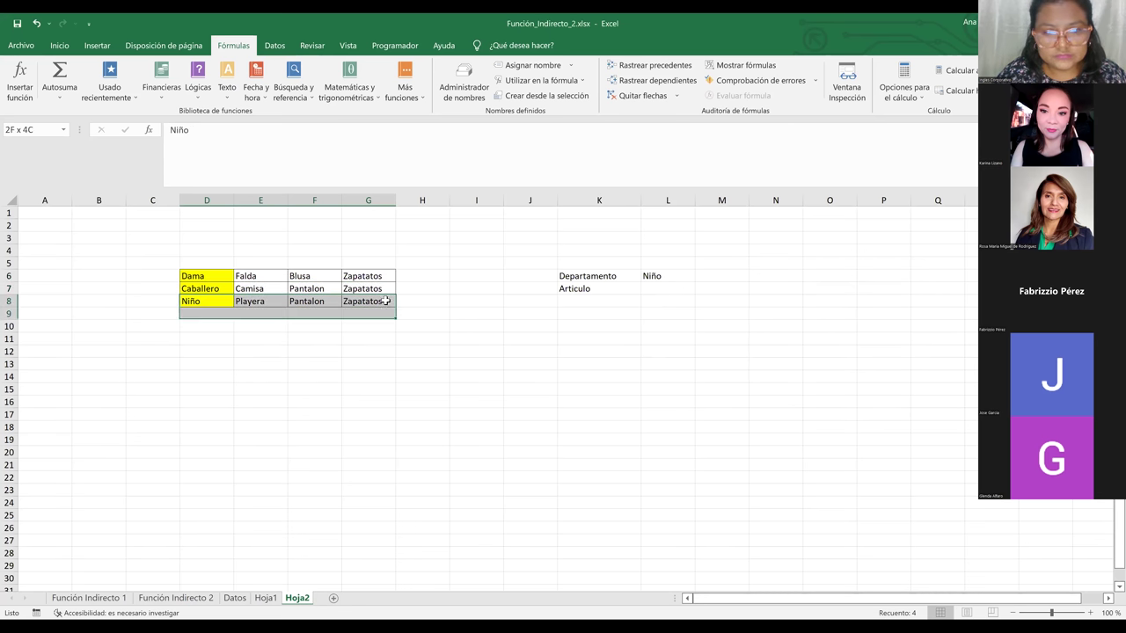
click(546, 96)
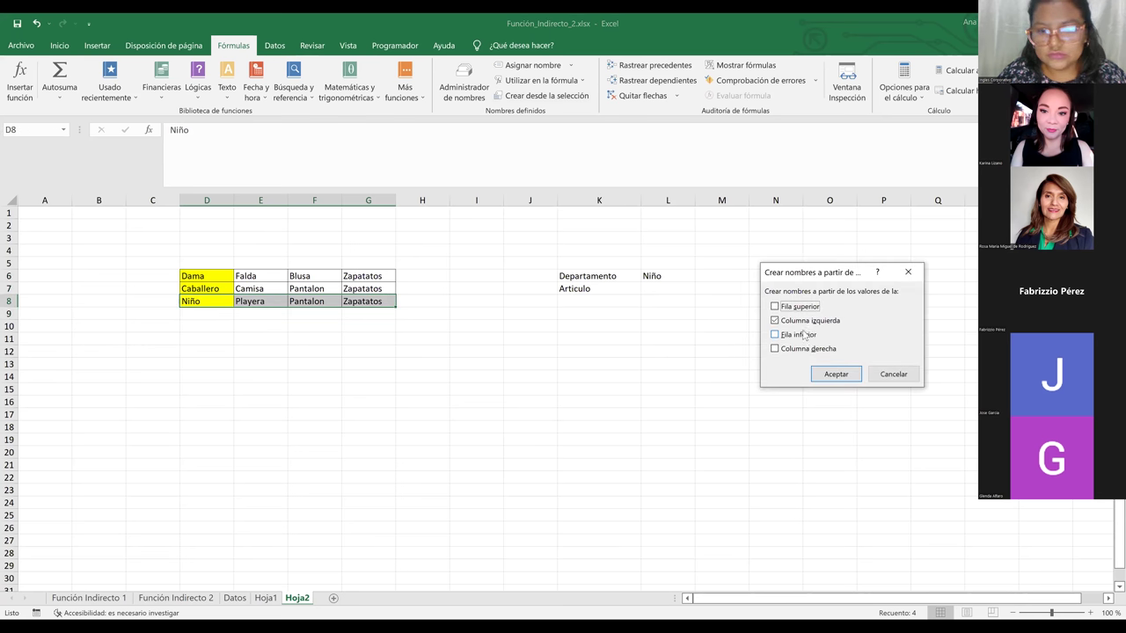
click(838, 377)
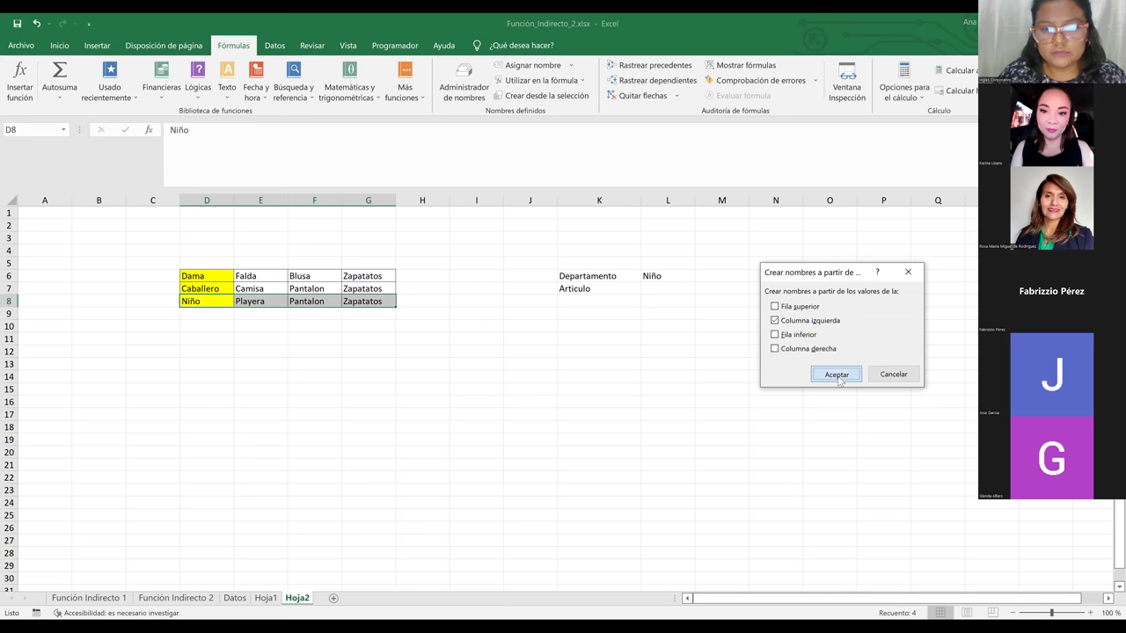
click(676, 289)
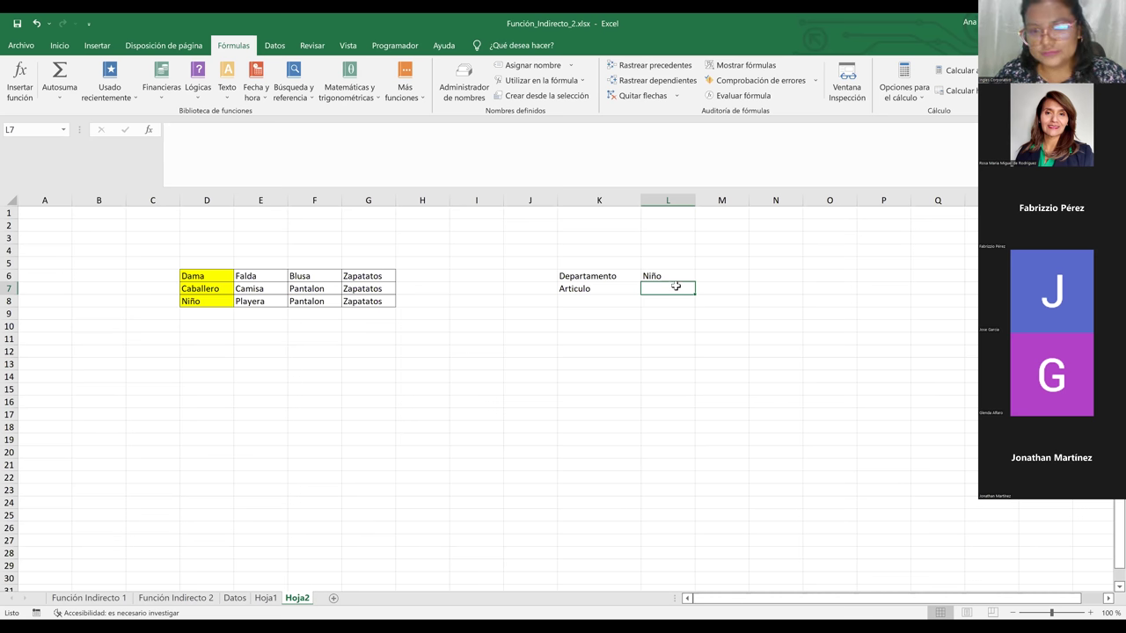
click(675, 276)
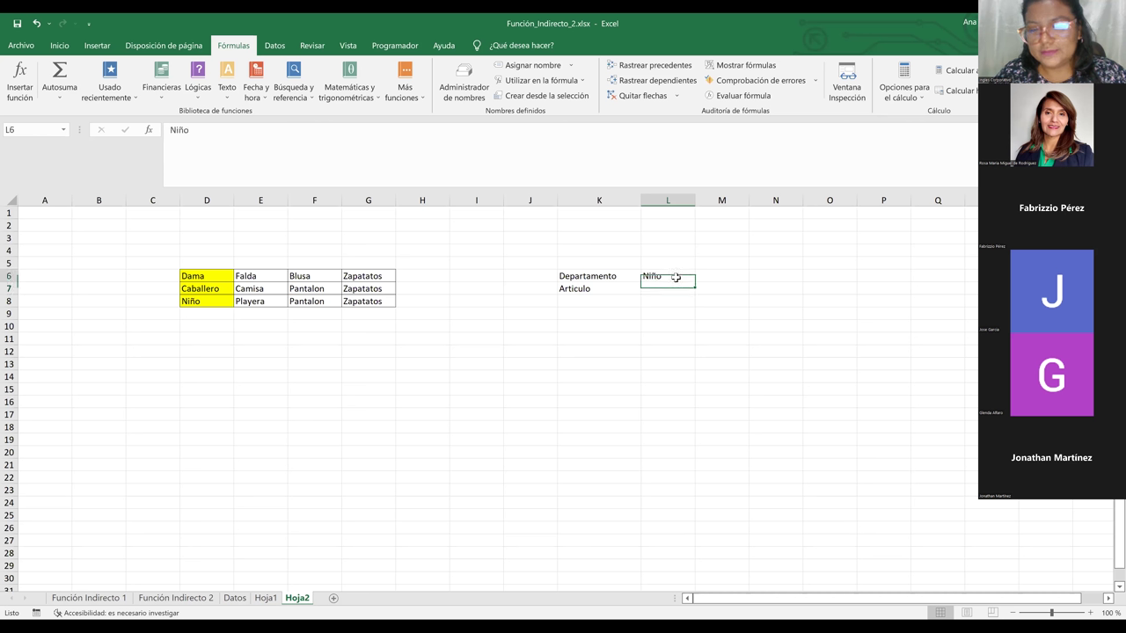
click(677, 294)
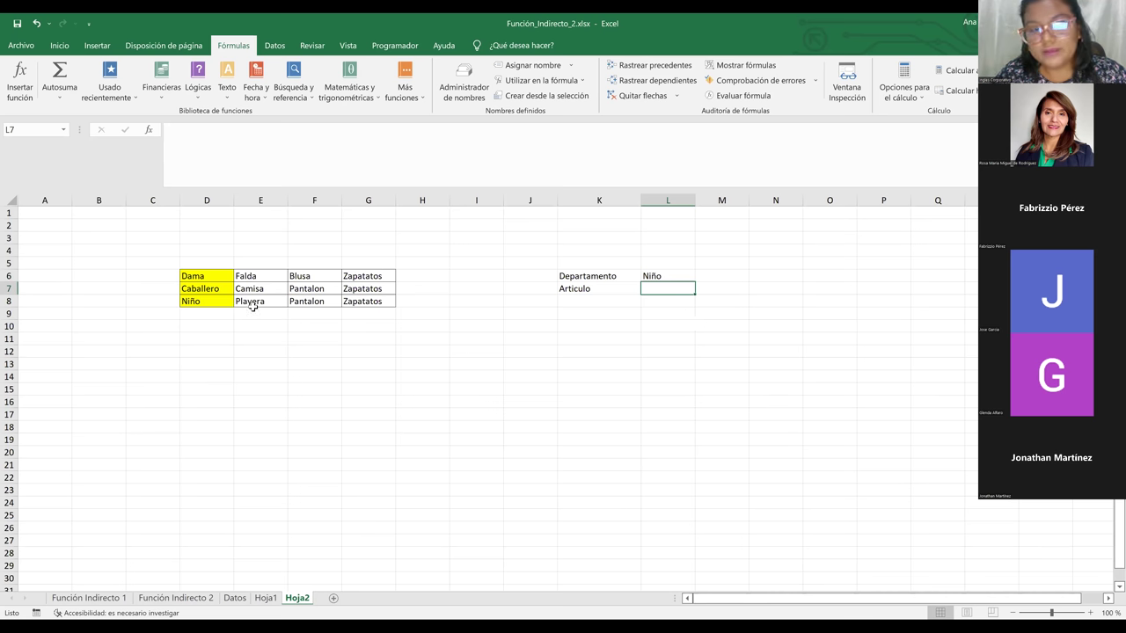
click(669, 278)
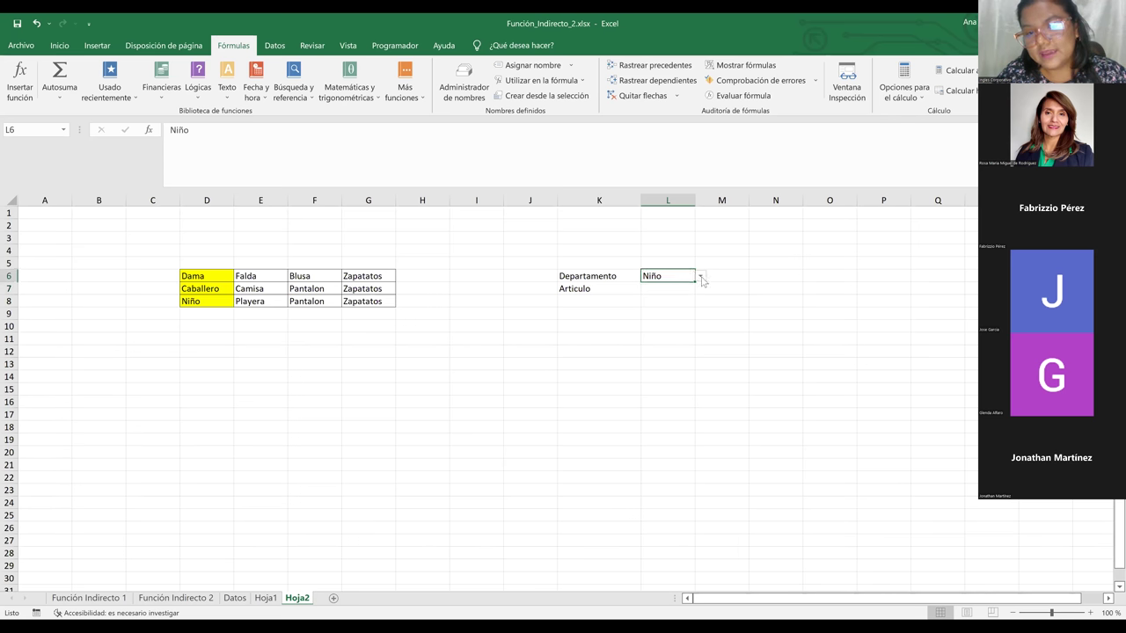
click(701, 277)
click(676, 305)
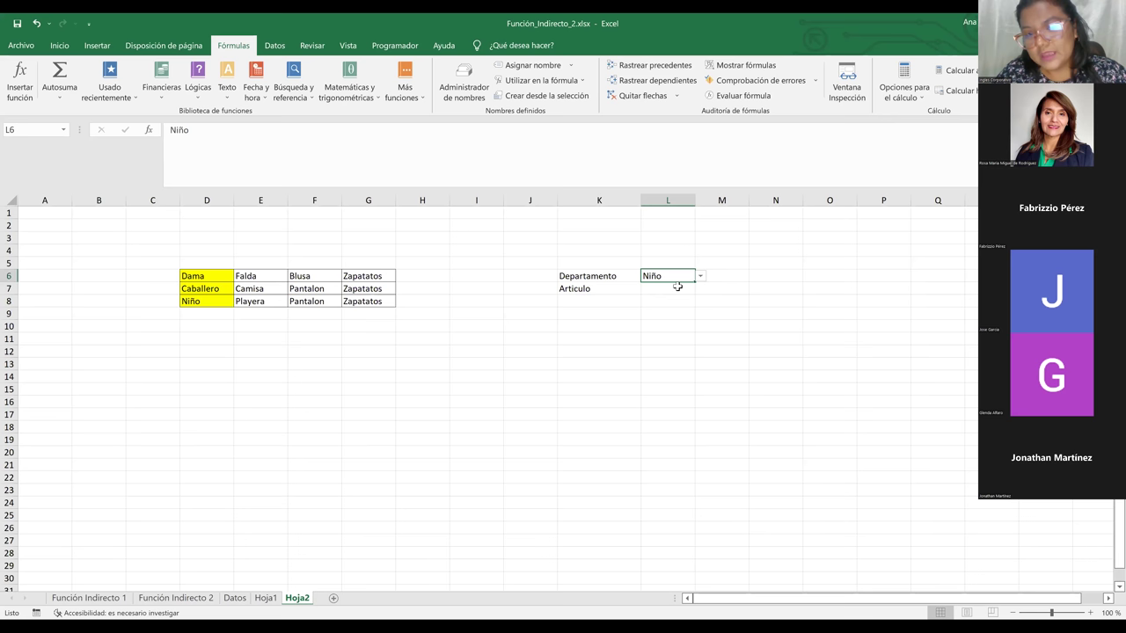
- Start a data validation rule for the article cell L7 and set the allowed values to Lista
click(692, 291)
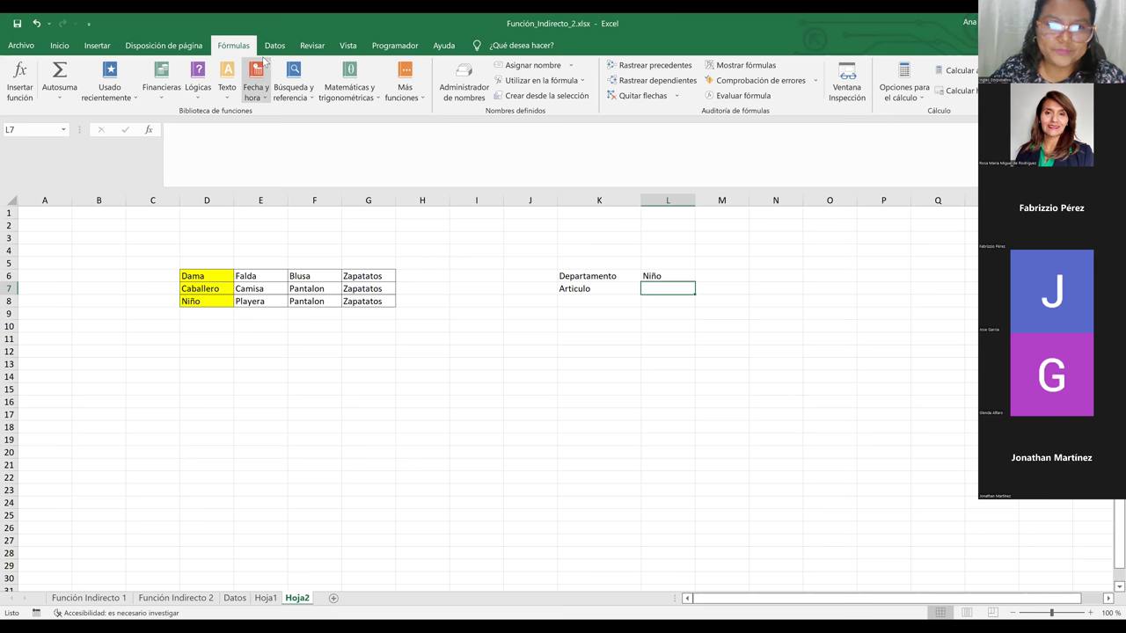
click(269, 48)
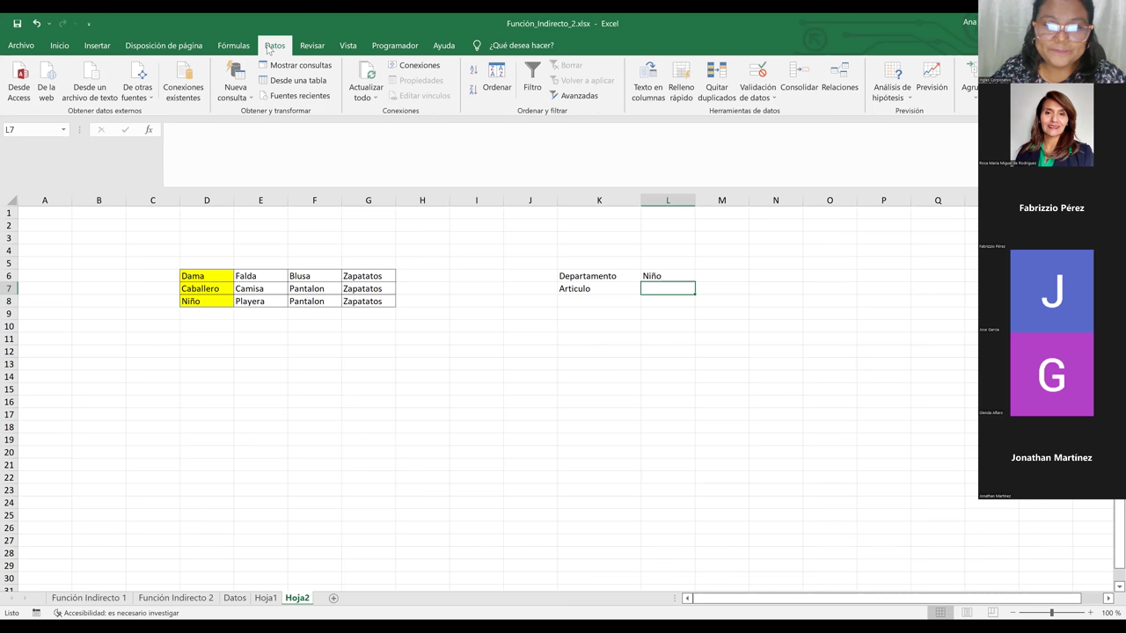
click(758, 74)
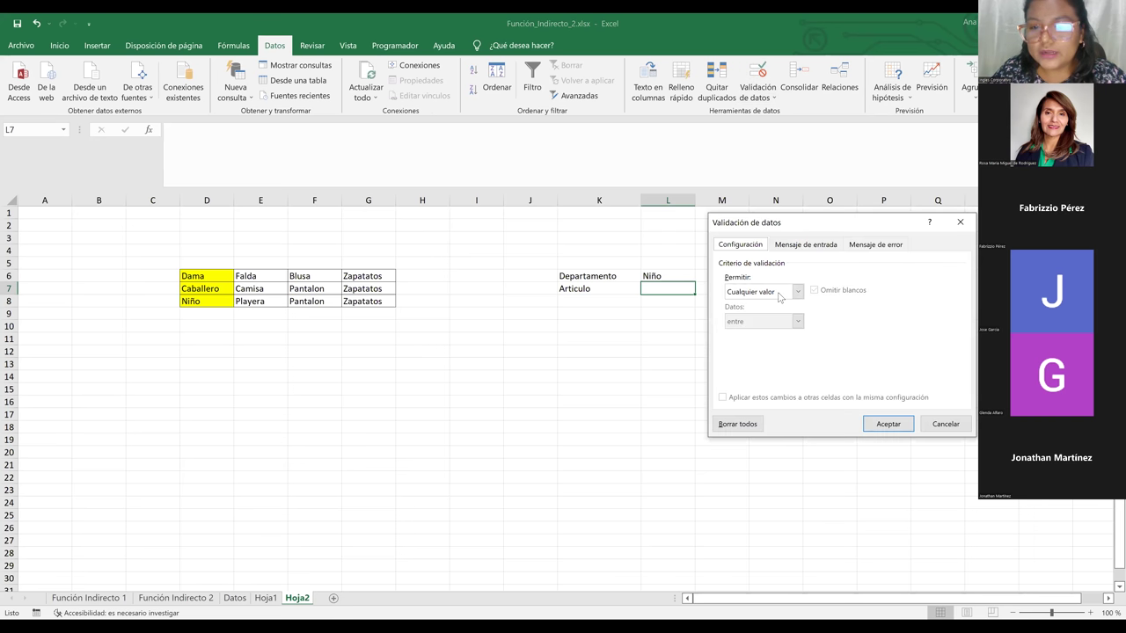
key(alt+Down)
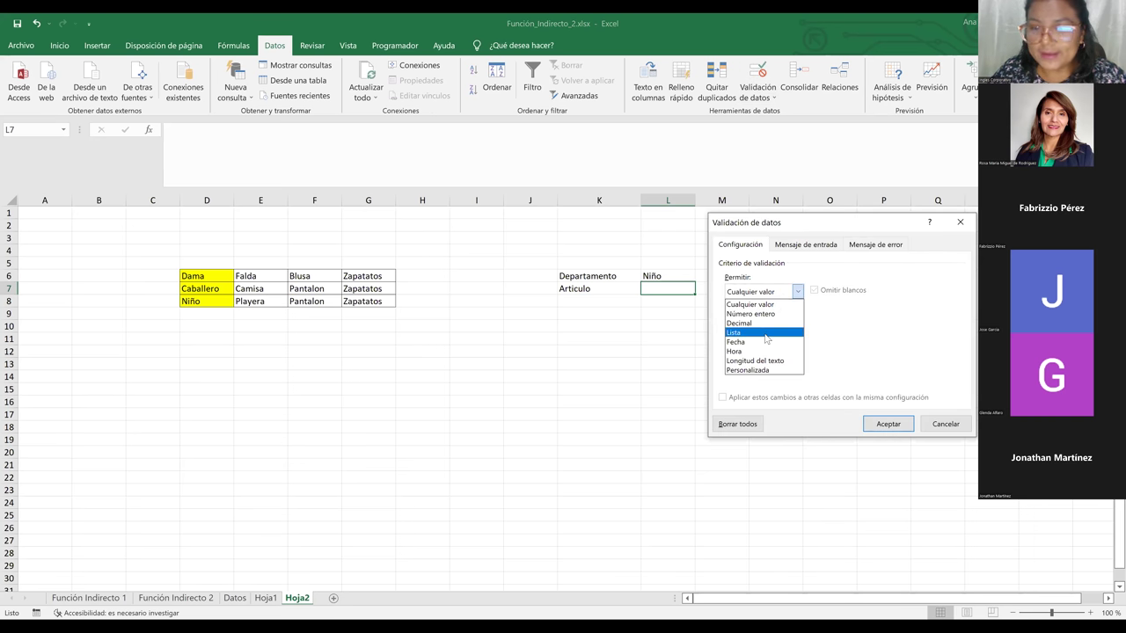
click(766, 335)
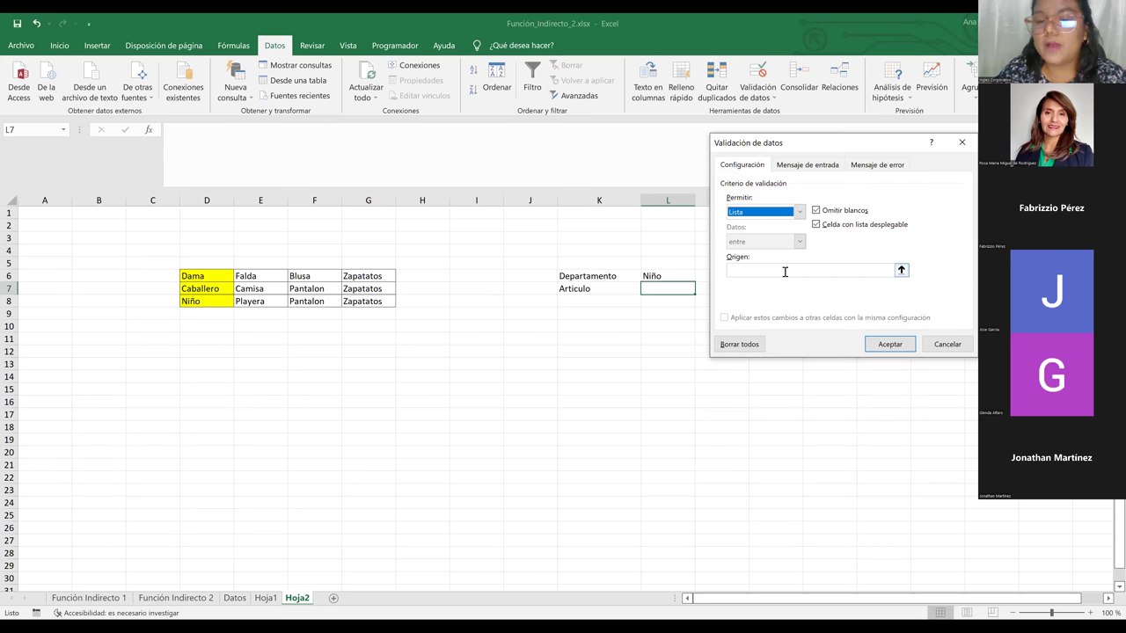
- Set the list source for L7 to =indirecto($L$6) and apply the validation
click(784, 272)
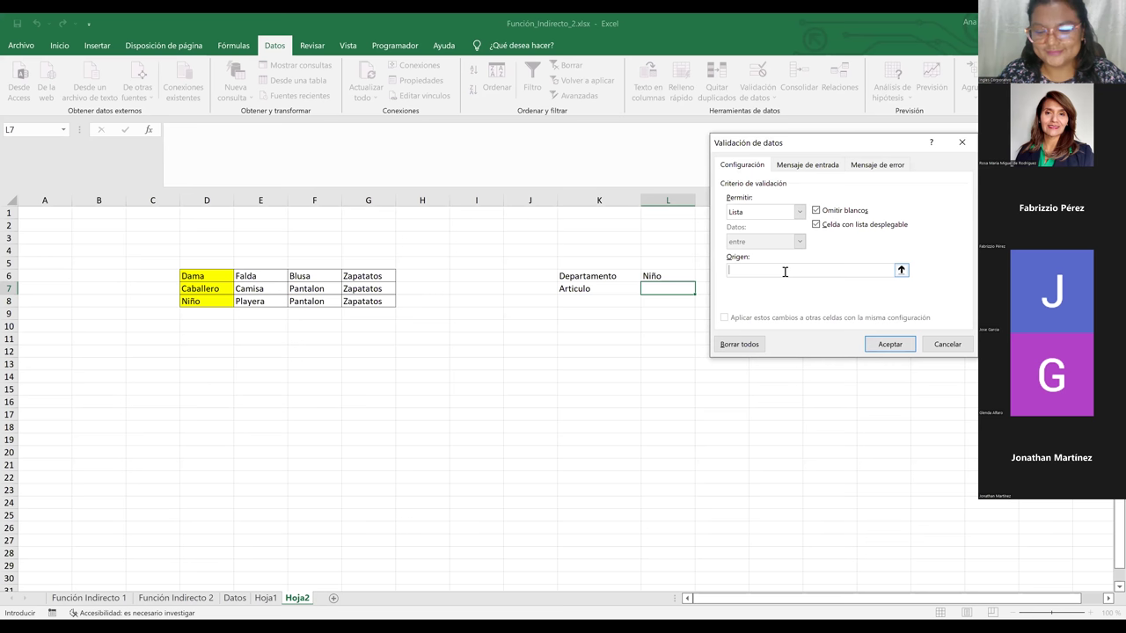
text(=indirecto)
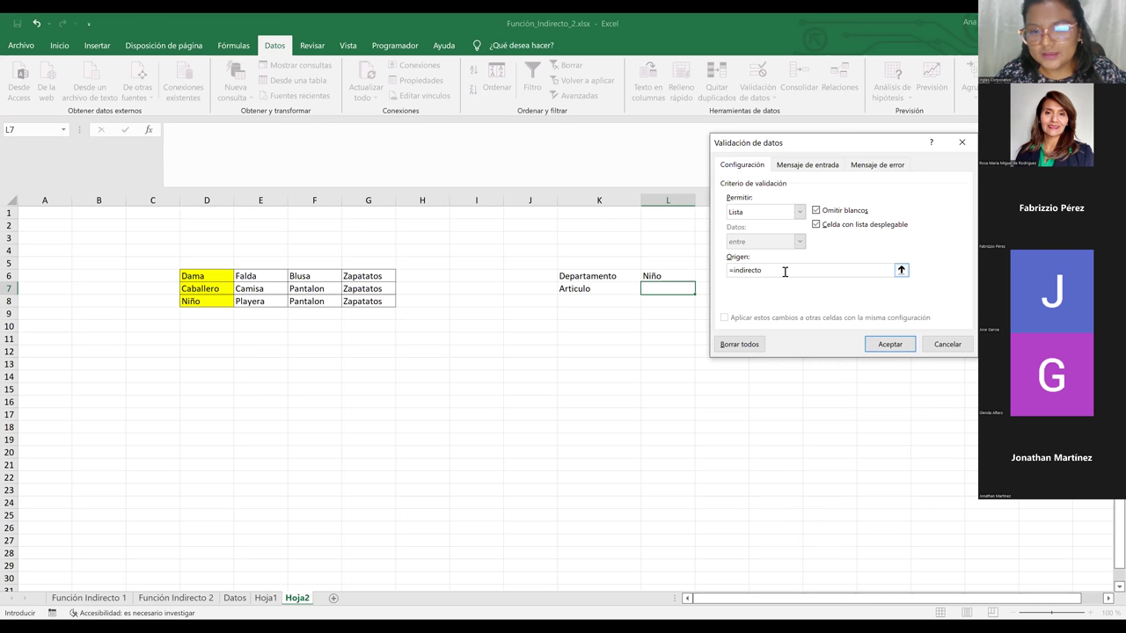
text(()
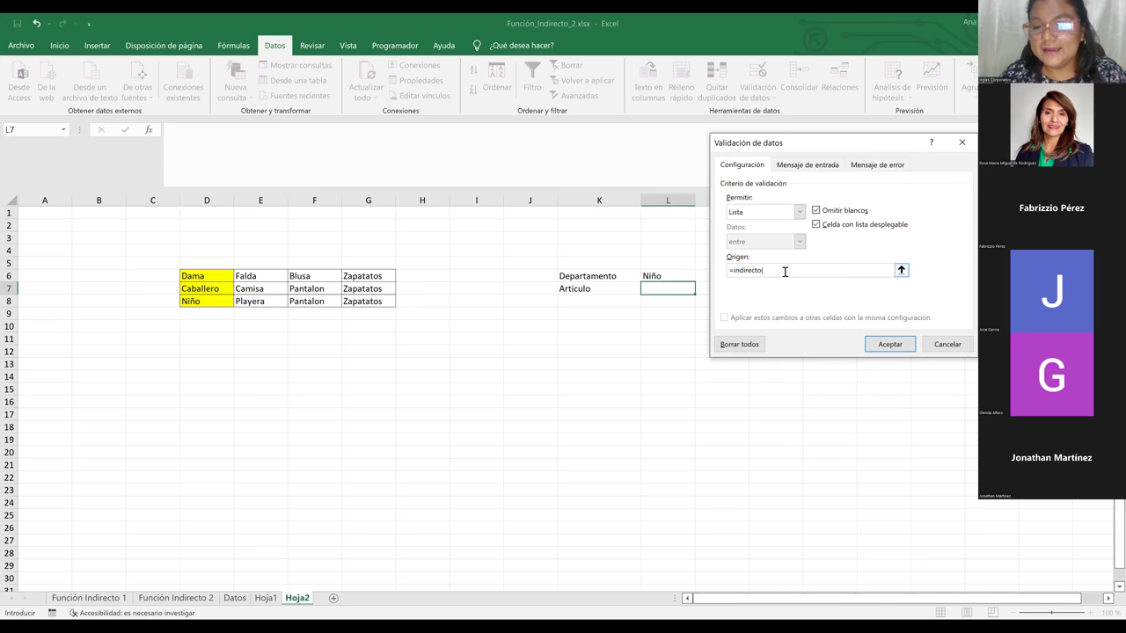
click(660, 276)
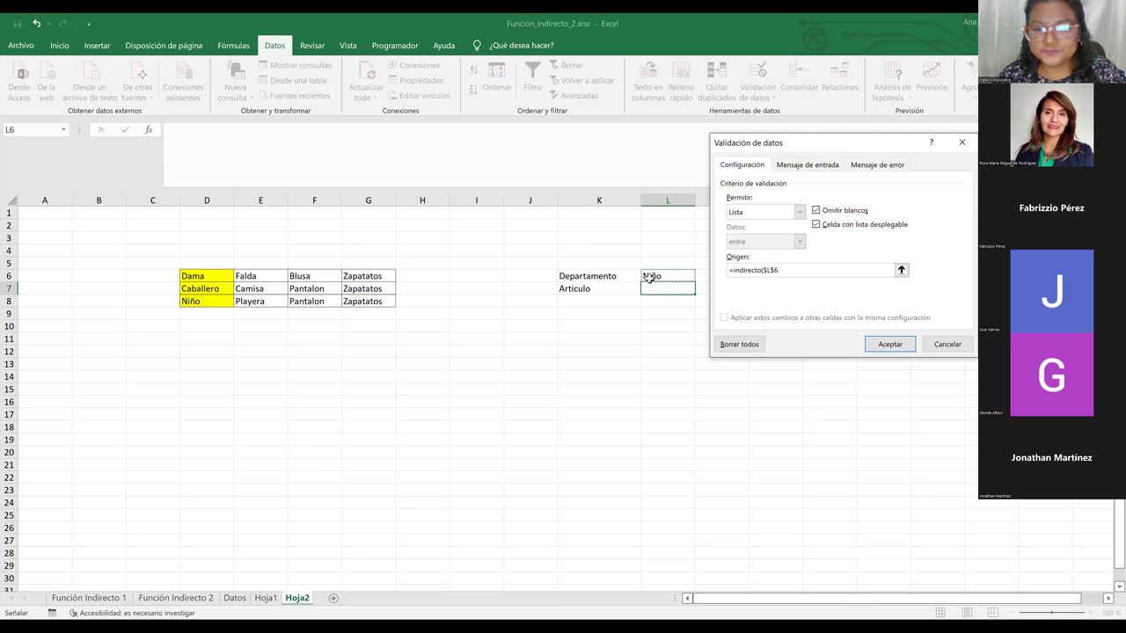
click(896, 349)
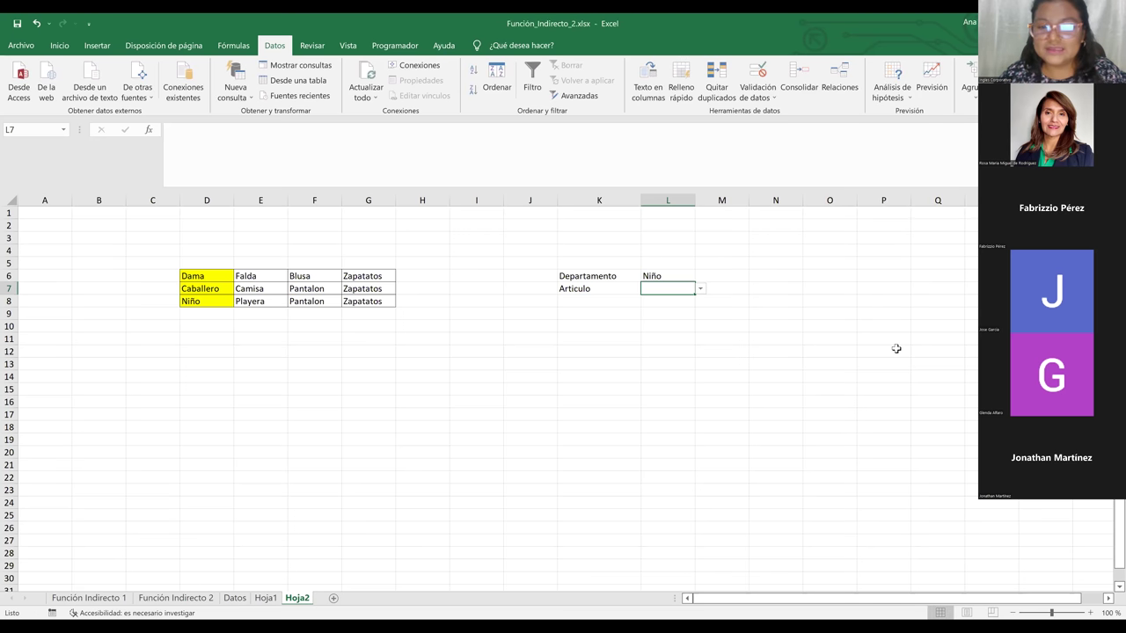
- Test the dependent lists by setting the department in L6 to Caballero and choosing Camisa as the article in L7
click(702, 290)
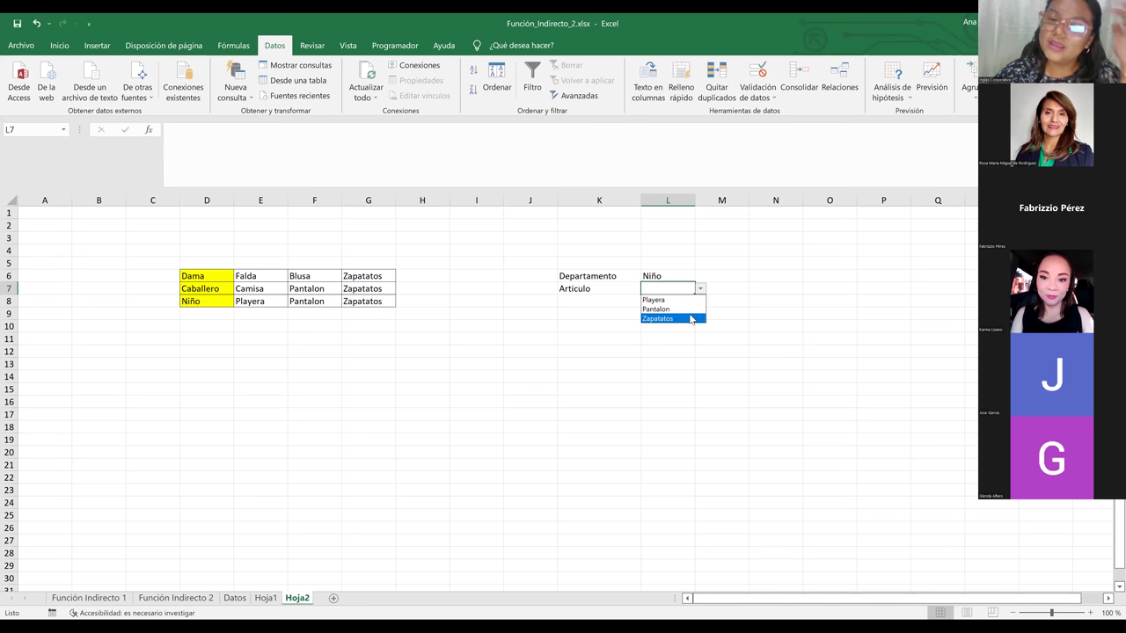
key(Escape)
click(684, 277)
click(700, 277)
click(685, 295)
click(695, 291)
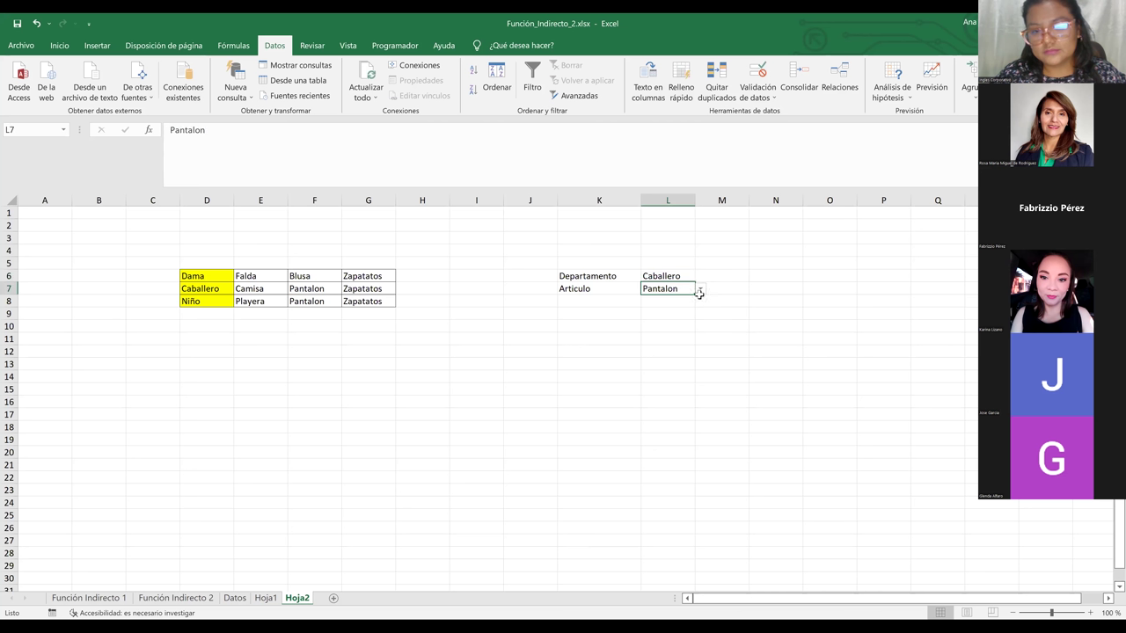
click(701, 291)
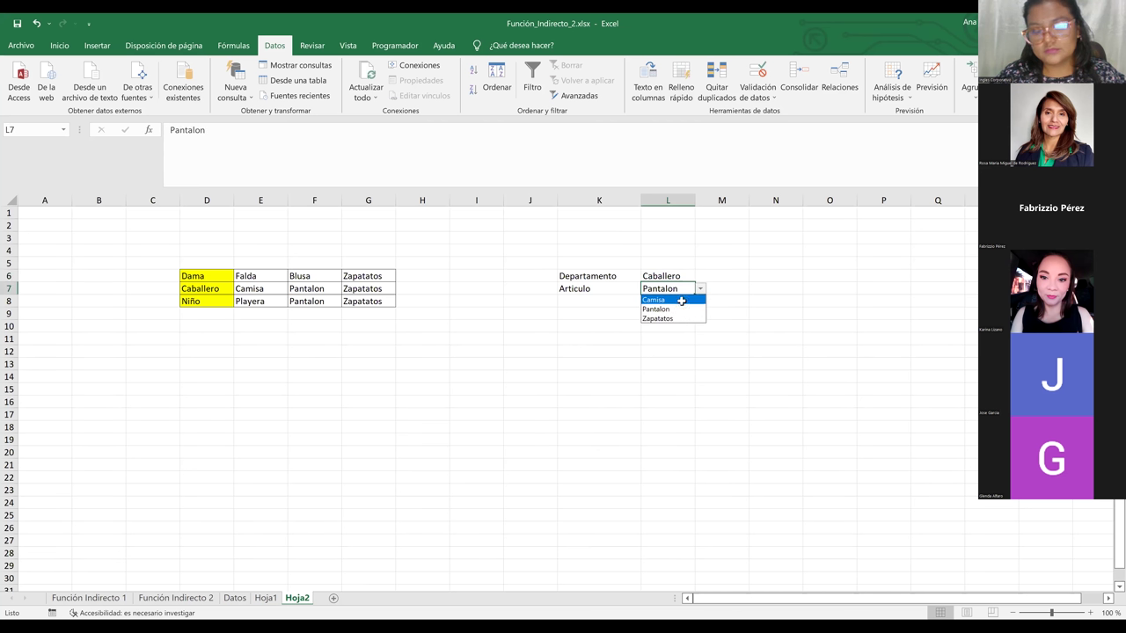
click(681, 300)
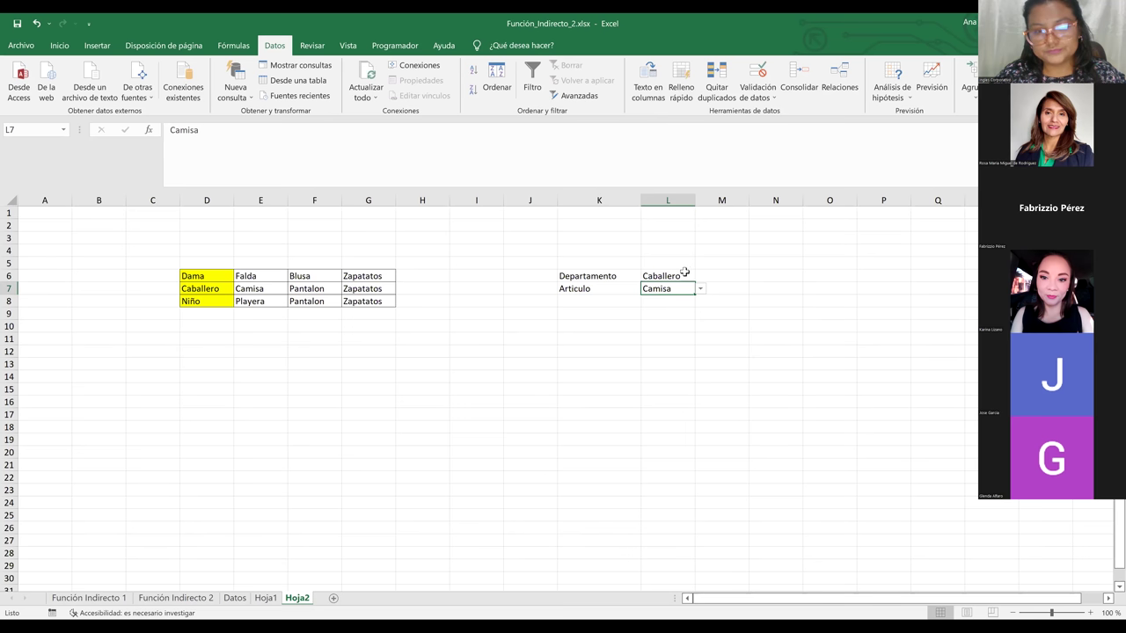
click(684, 272)
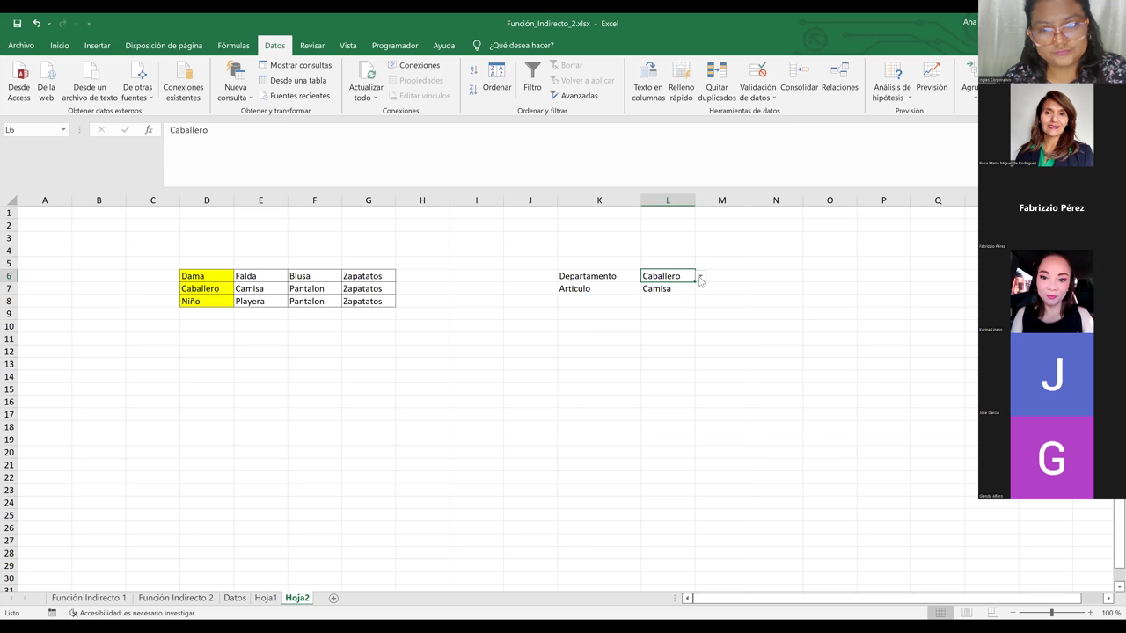
click(676, 289)
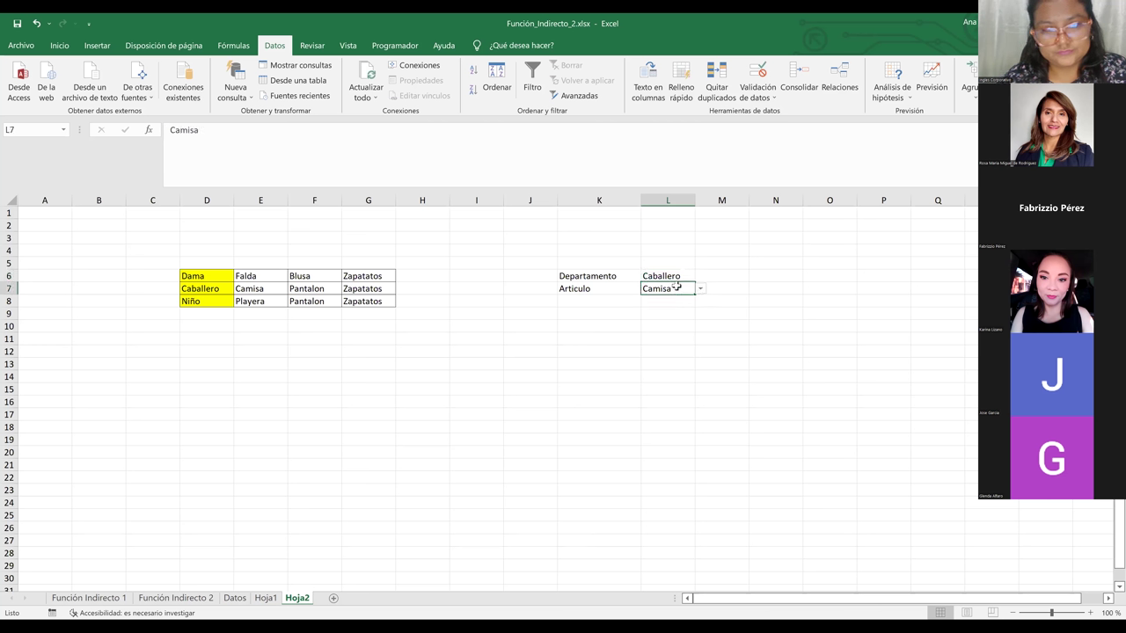
drag(368, 302, 199, 302)
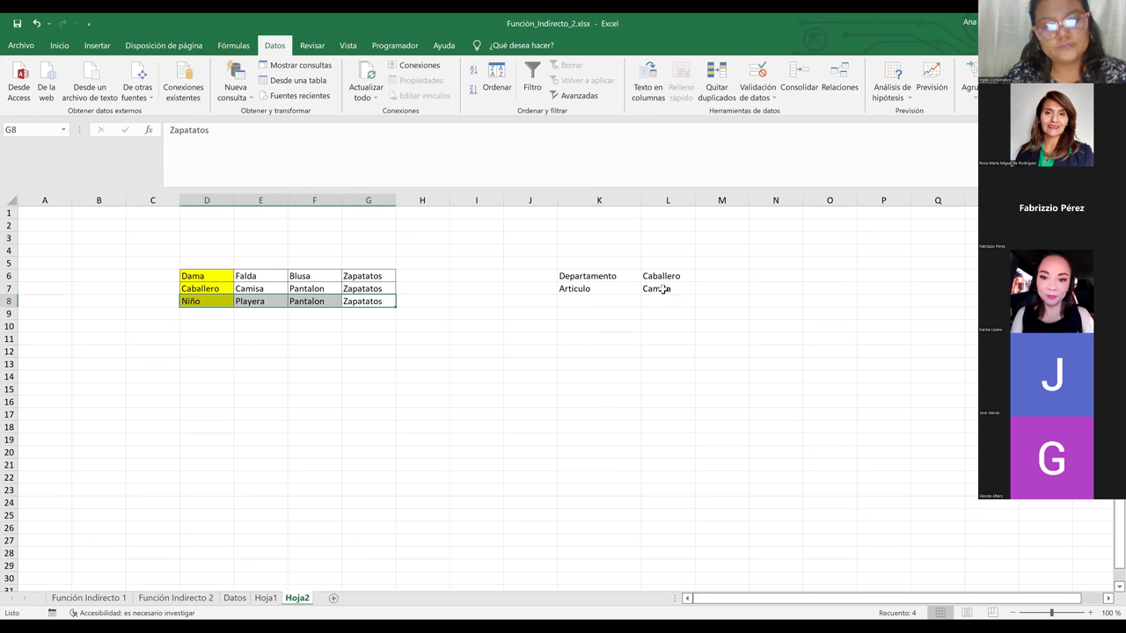
click(662, 289)
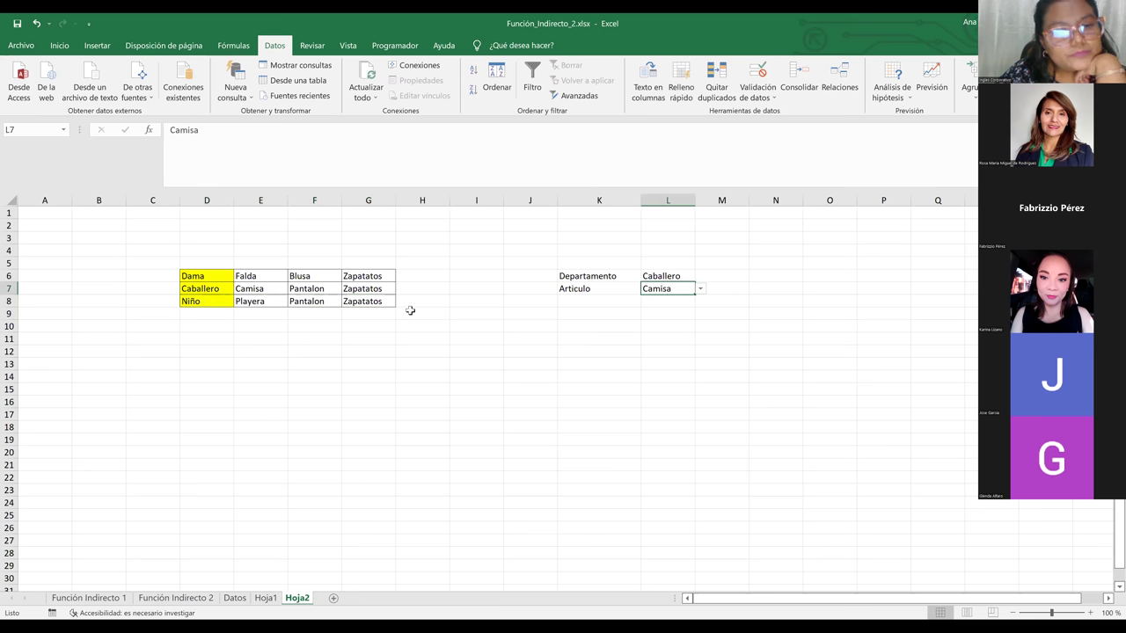
click(681, 276)
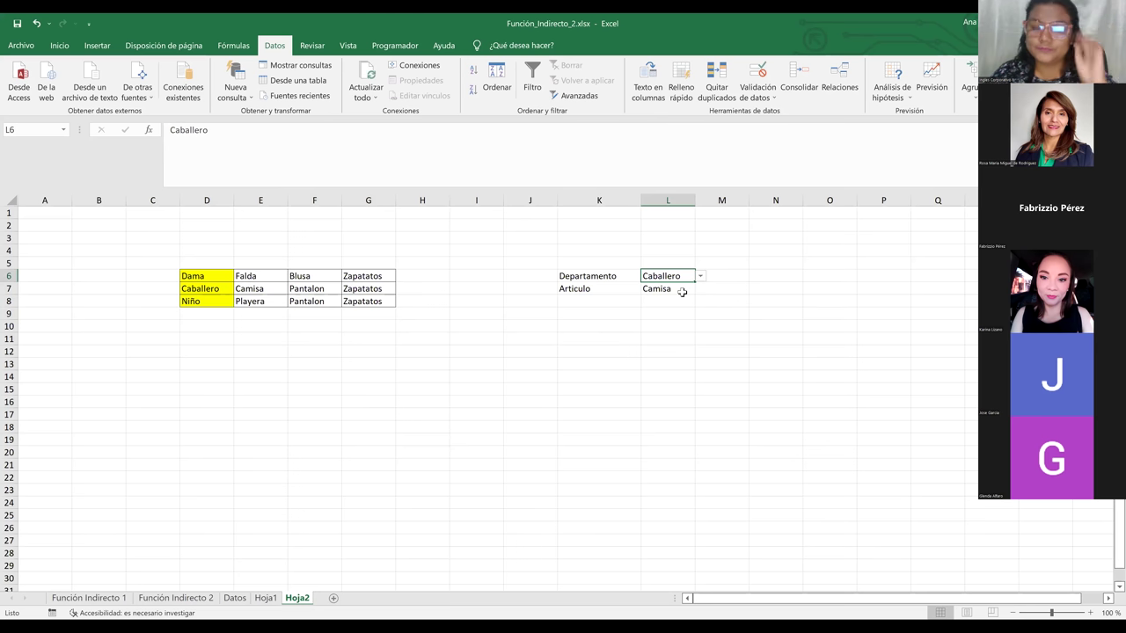
click(682, 289)
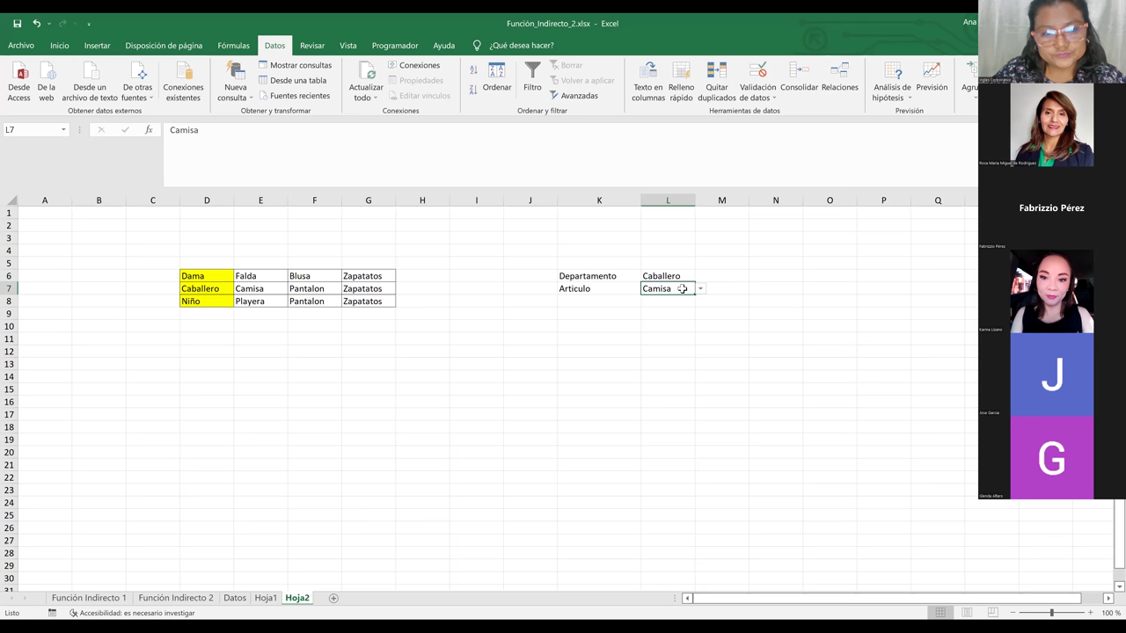
- Select the department table D6 to G8 and examine the workbook's defined names and their referenced ranges in the name manager
drag(374, 301, 207, 278)
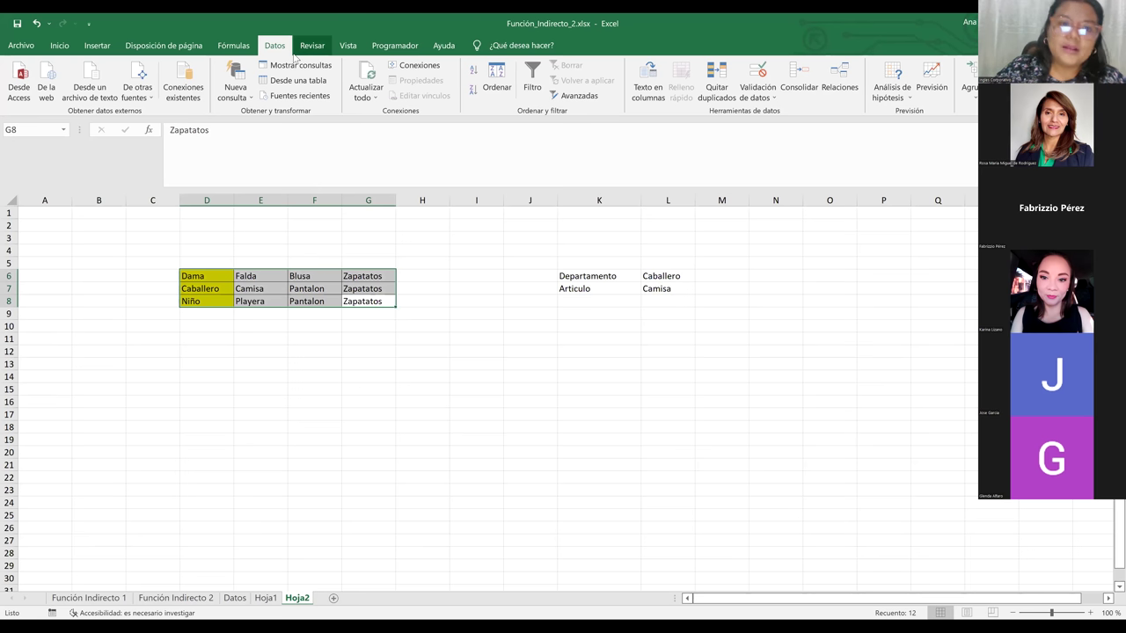
click(233, 45)
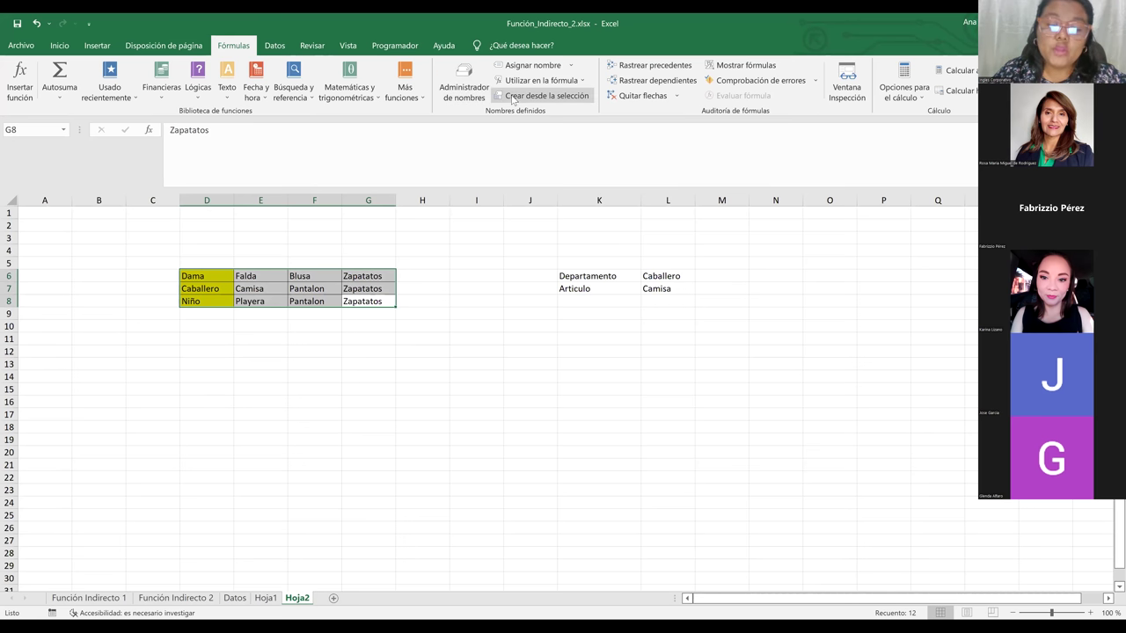
click(457, 89)
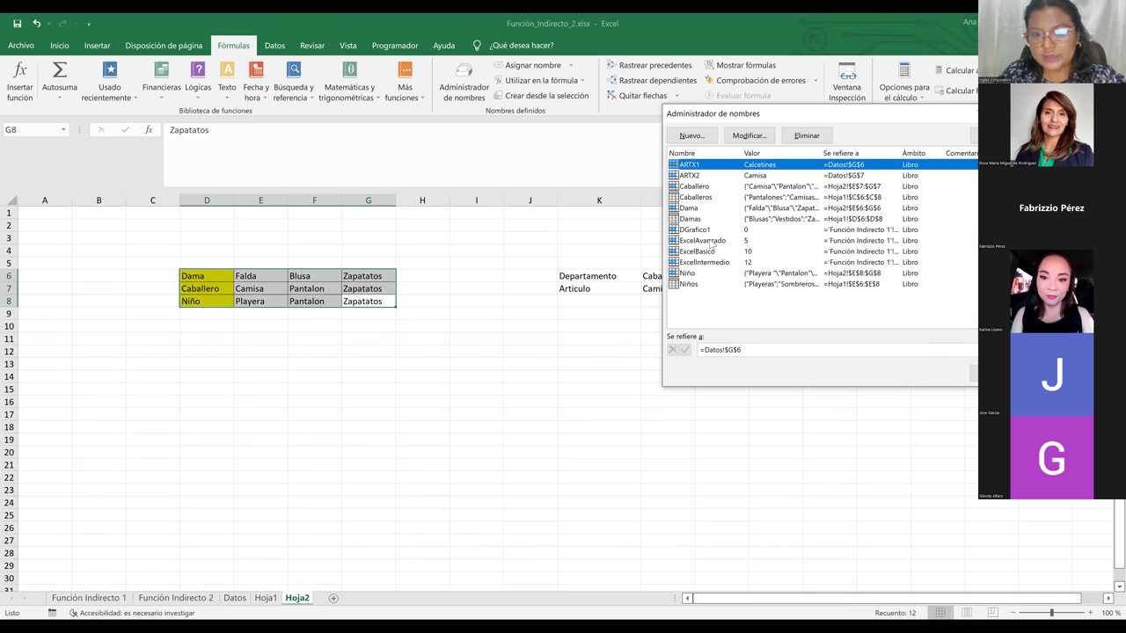
click(695, 284)
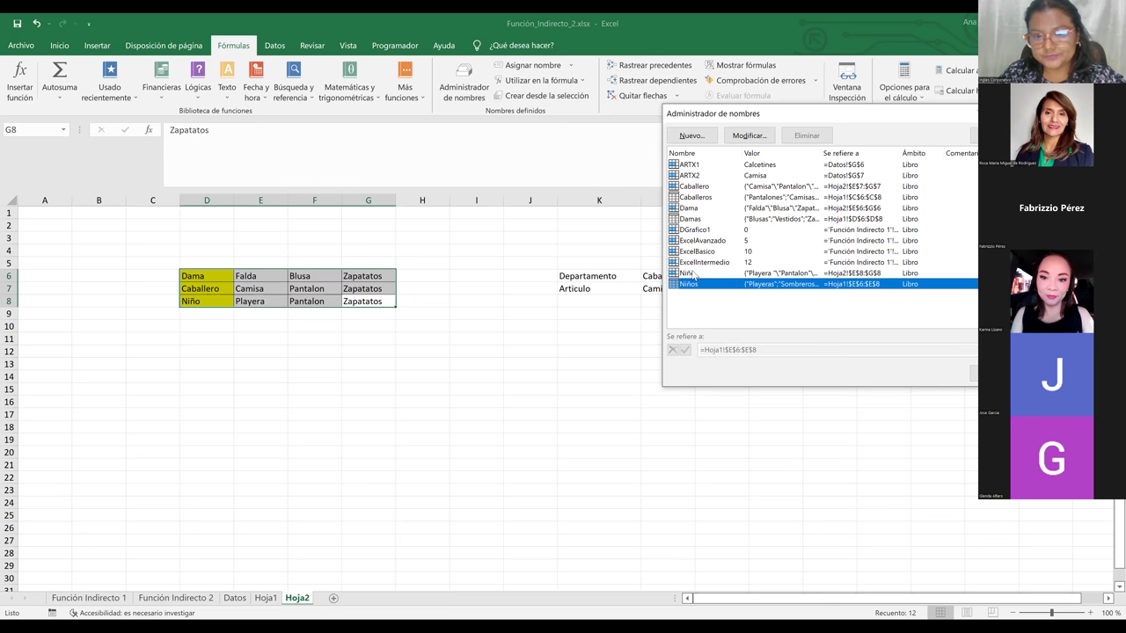
click(694, 272)
click(695, 263)
click(694, 252)
click(693, 241)
click(692, 230)
click(692, 219)
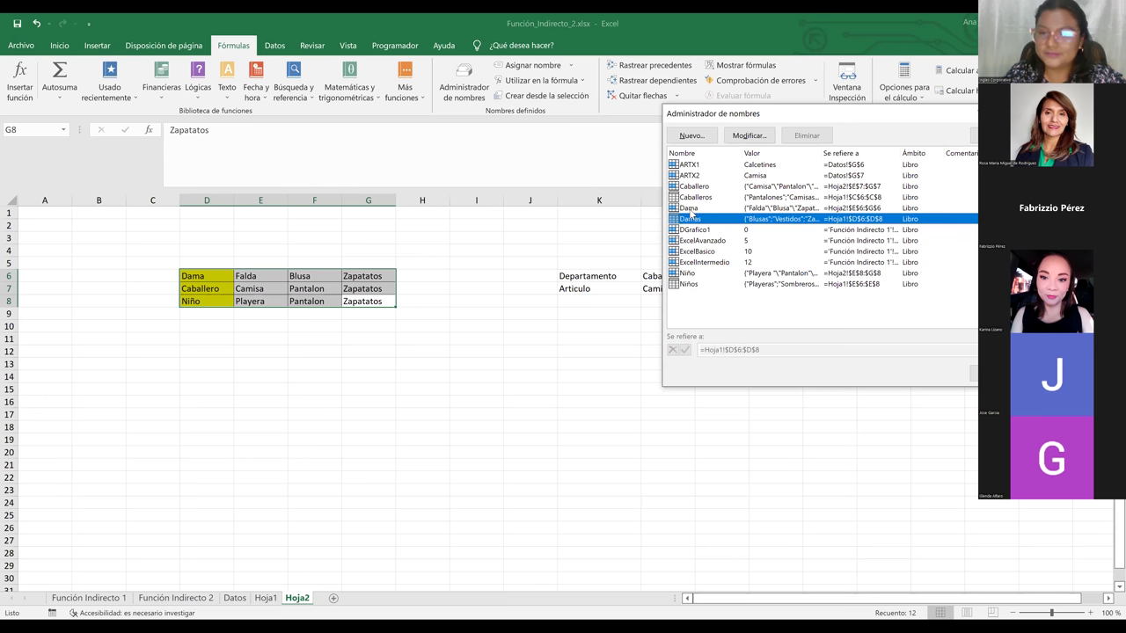
click(693, 208)
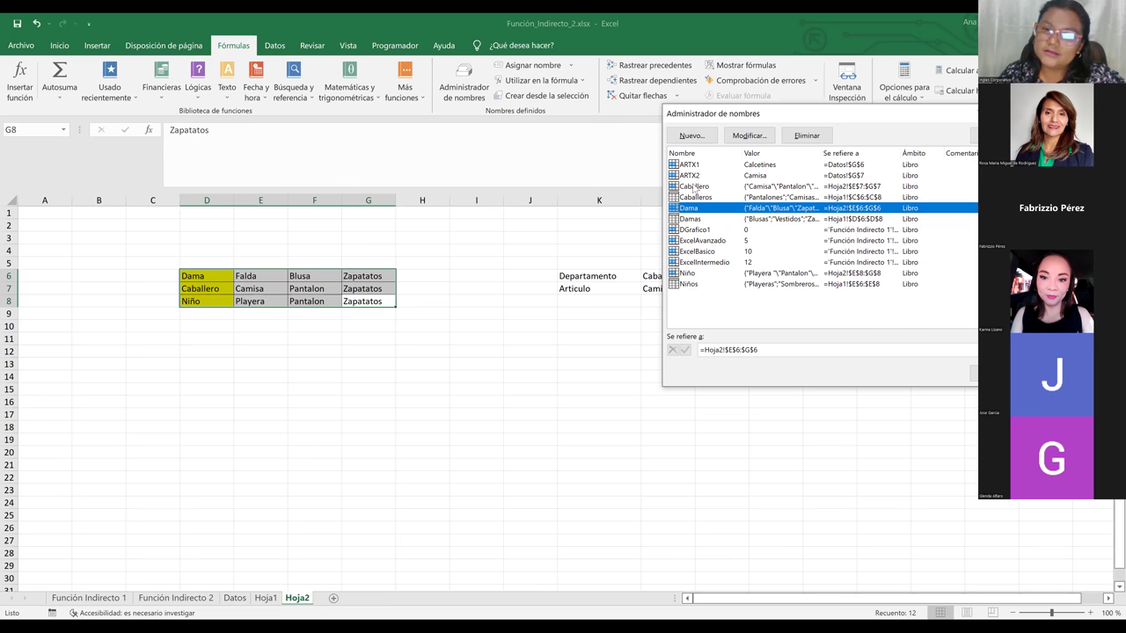
click(694, 186)
click(692, 169)
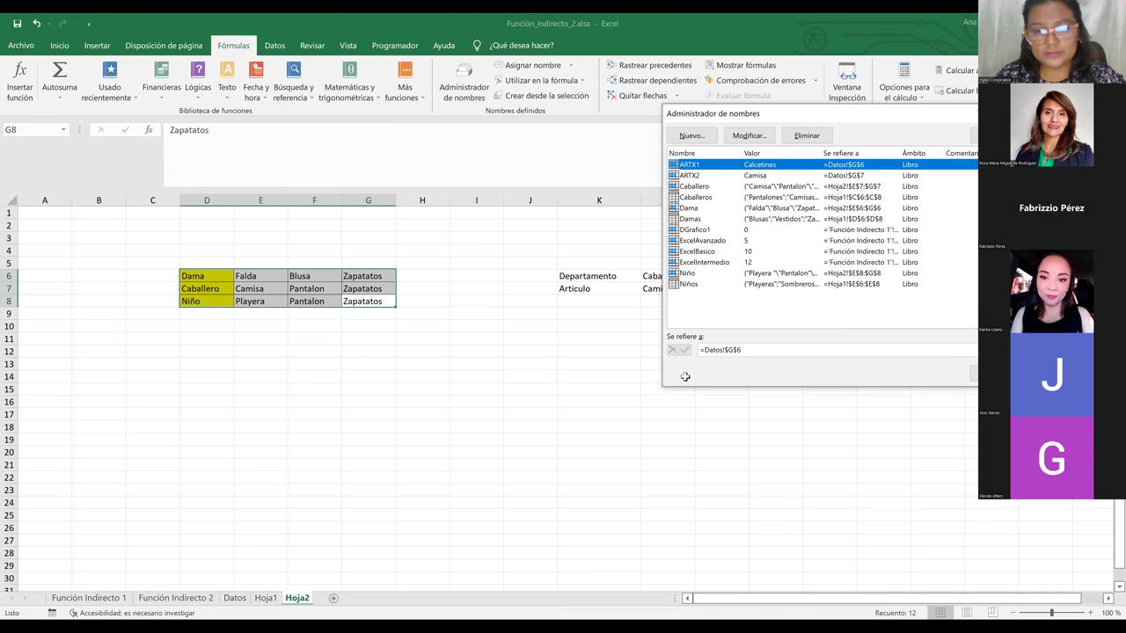
key(Escape)
- Set the department in L6 to Niño and choose Pantalon from the dependent article list in L7
click(678, 290)
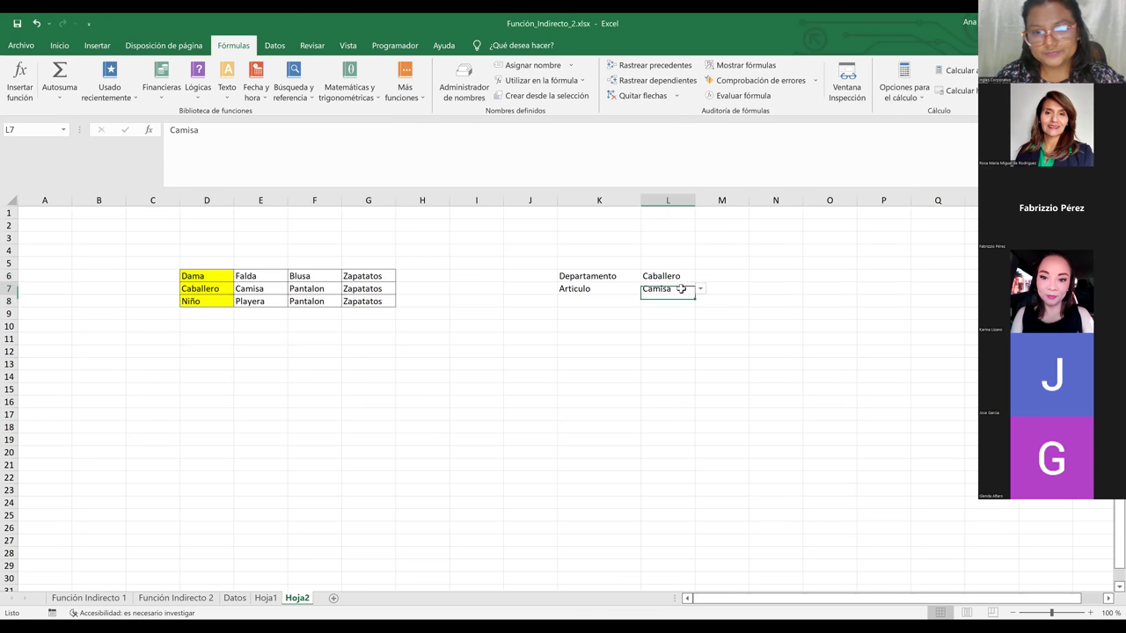
click(680, 277)
click(700, 276)
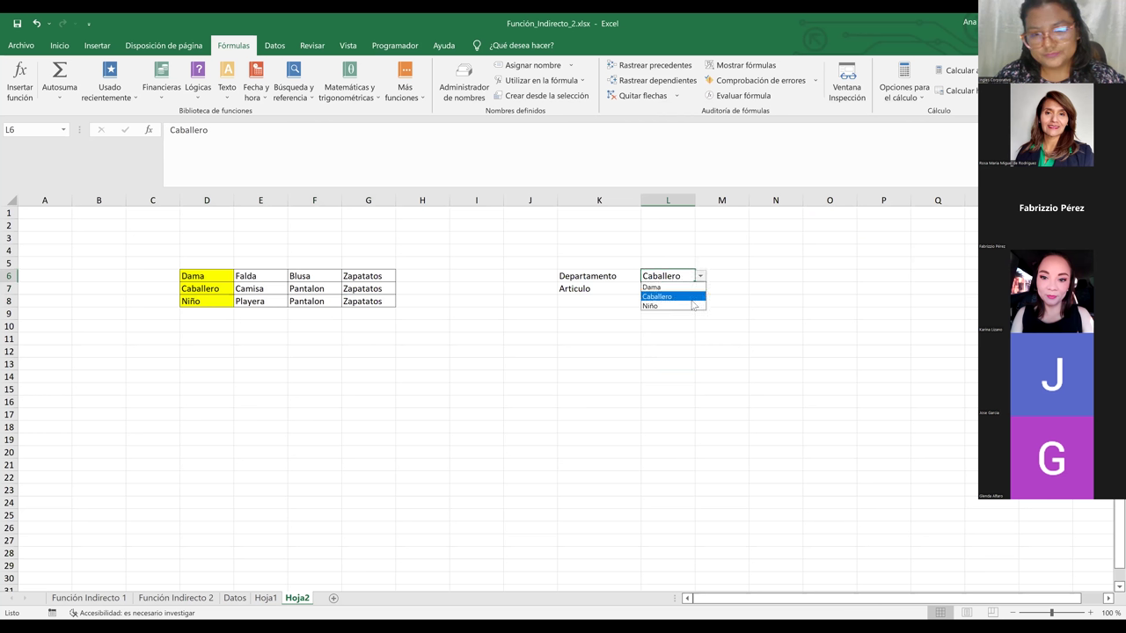
click(687, 306)
click(682, 290)
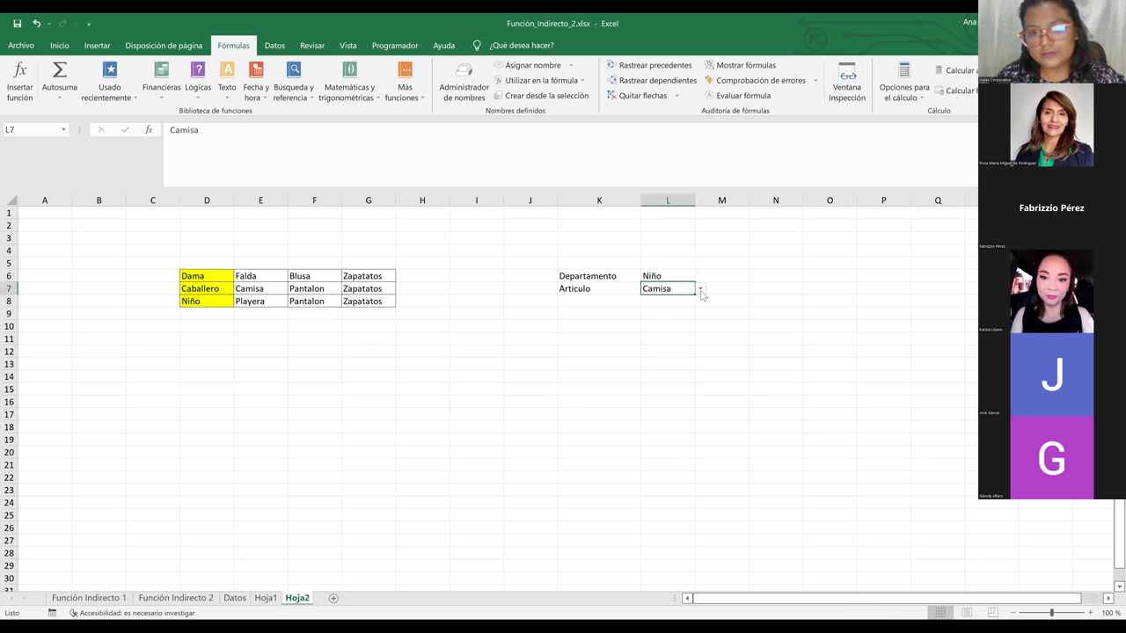
click(701, 289)
click(682, 308)
click(682, 314)
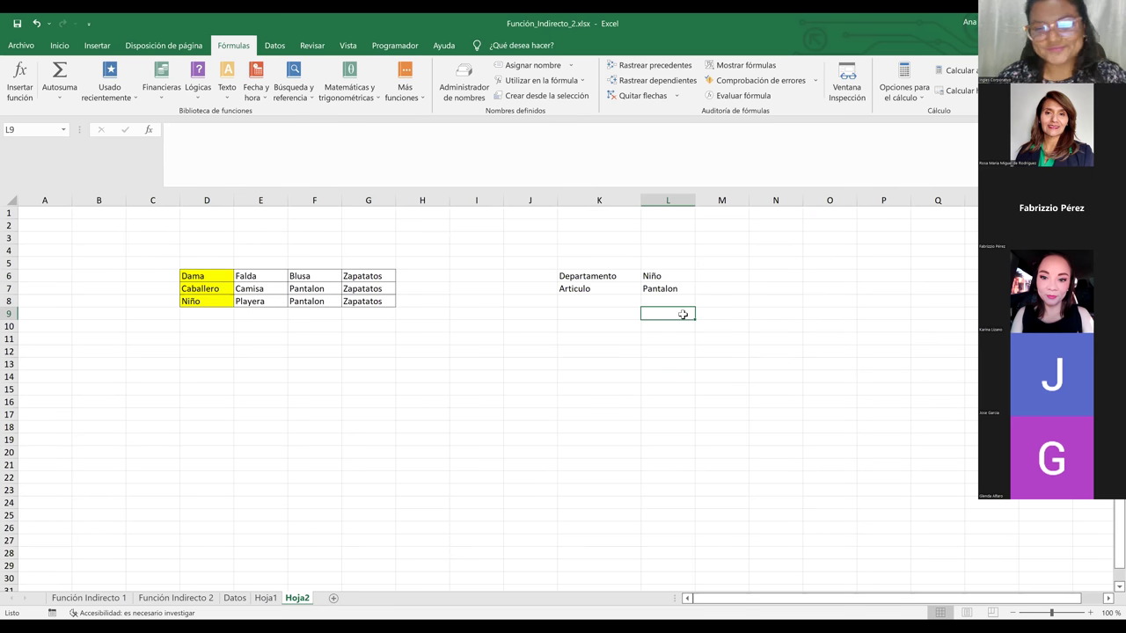
- Review the department and article in L6:L7 and the source departments listed from D6 downward
click(673, 290)
click(669, 275)
click(666, 289)
click(666, 303)
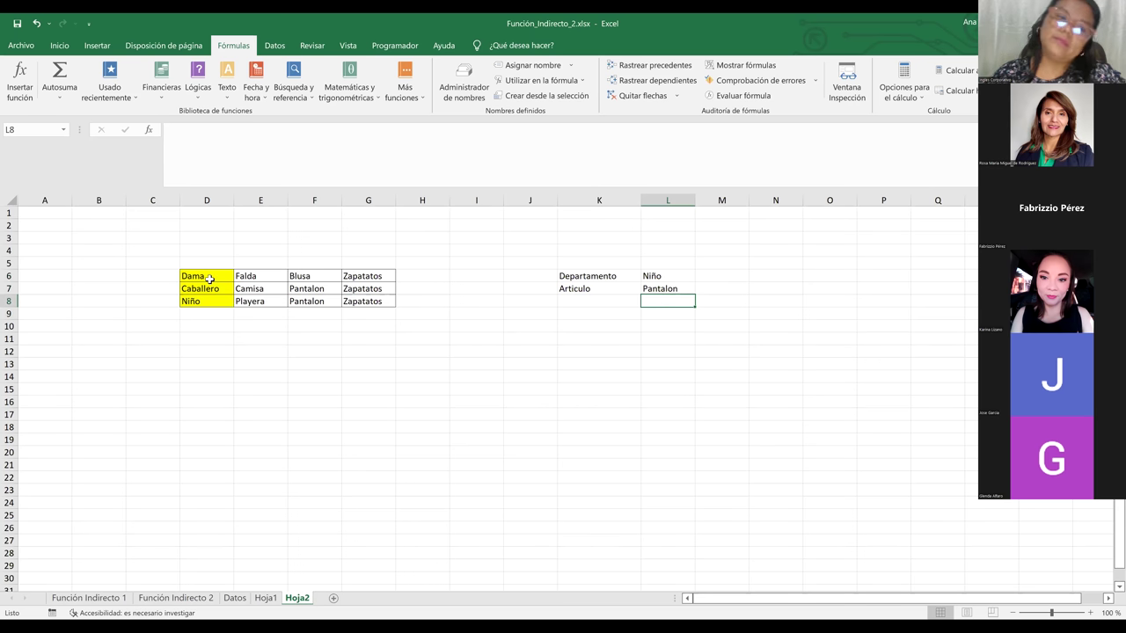
click(209, 278)
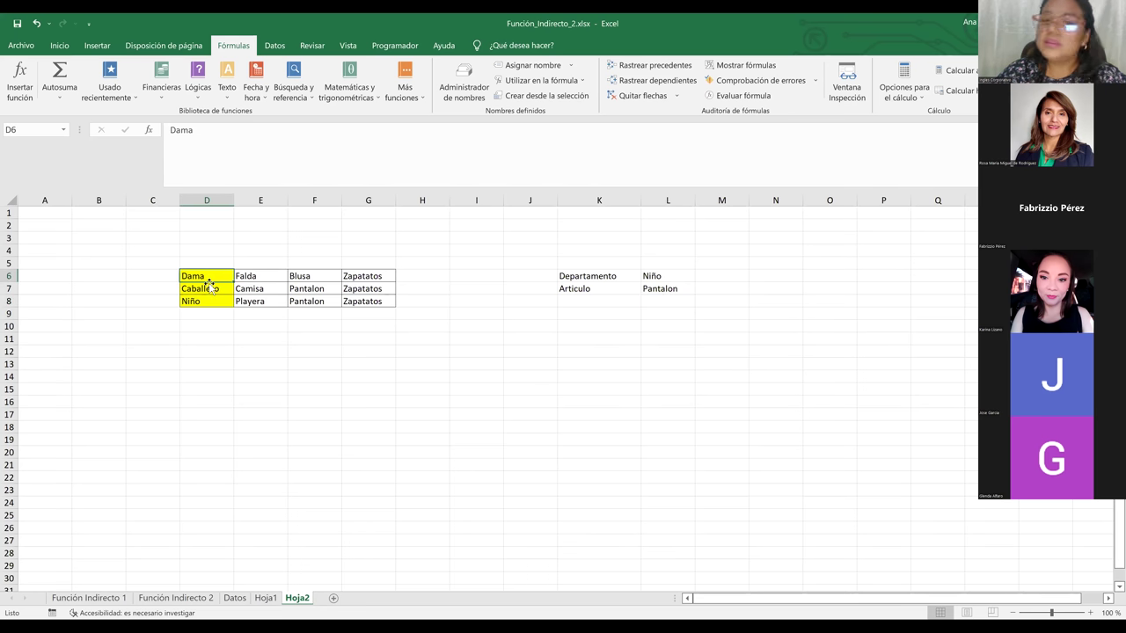
drag(209, 283, 208, 340)
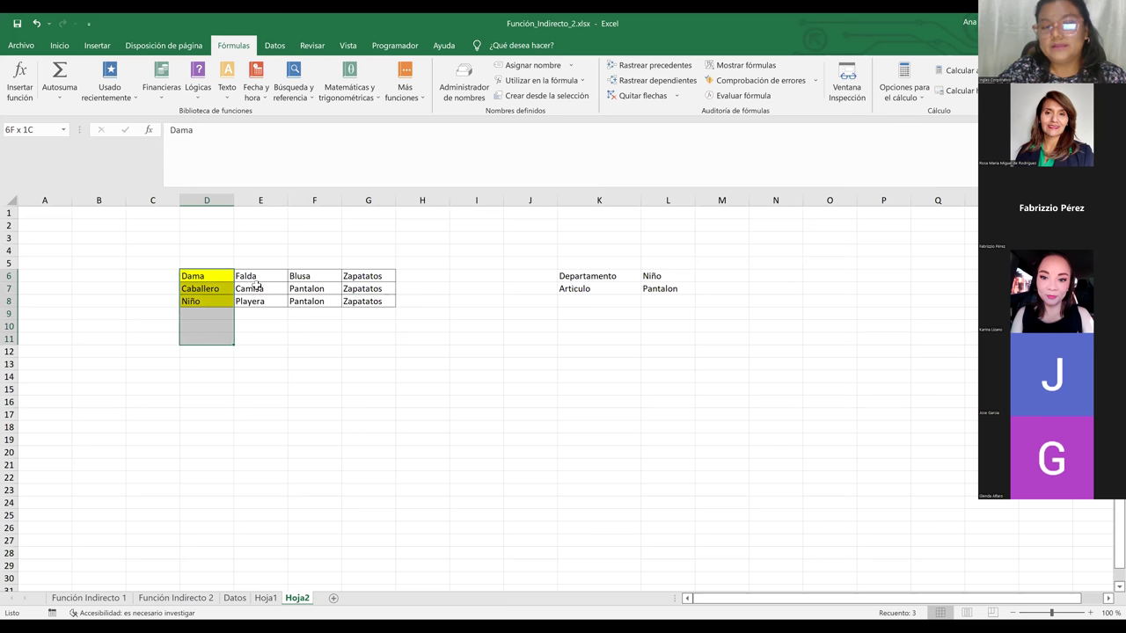
click(252, 239)
drag(393, 236, 545, 238)
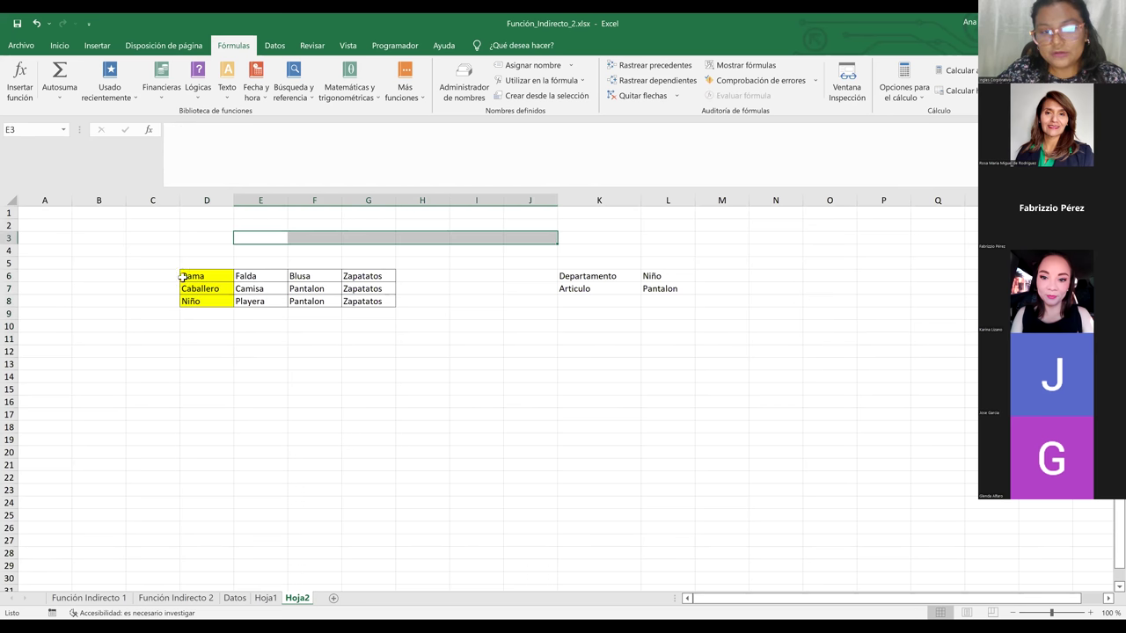
drag(199, 276, 200, 387)
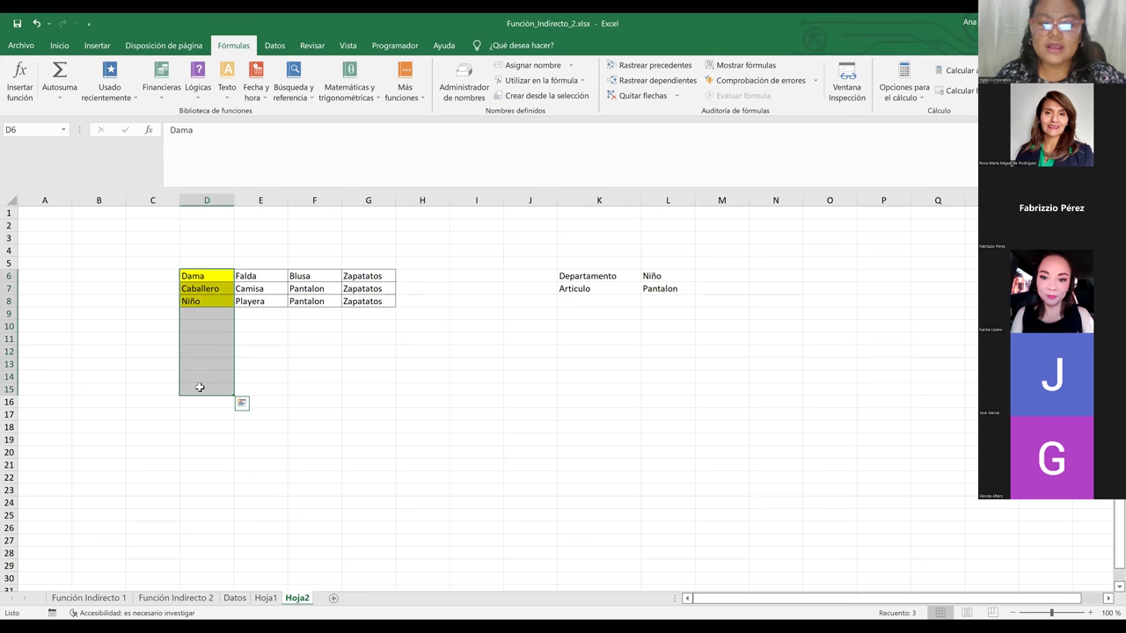
click(335, 361)
- Enter the place name usulutan in F3 above the article table
click(308, 237)
text(usuk)
key(BackSpace)
text(lutan)
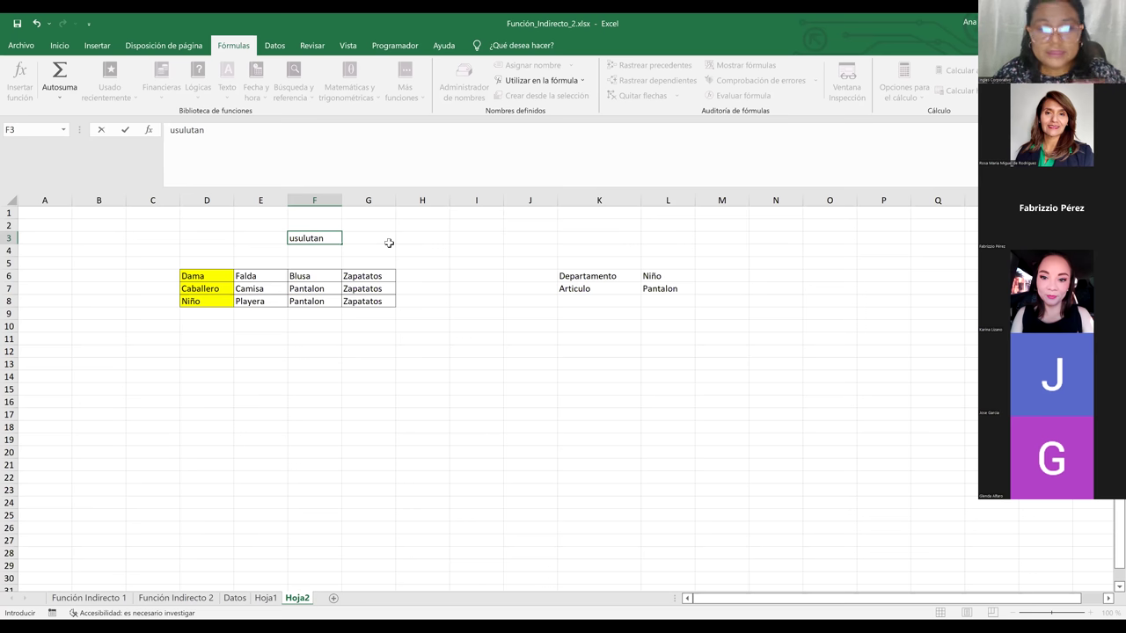
click(329, 239)
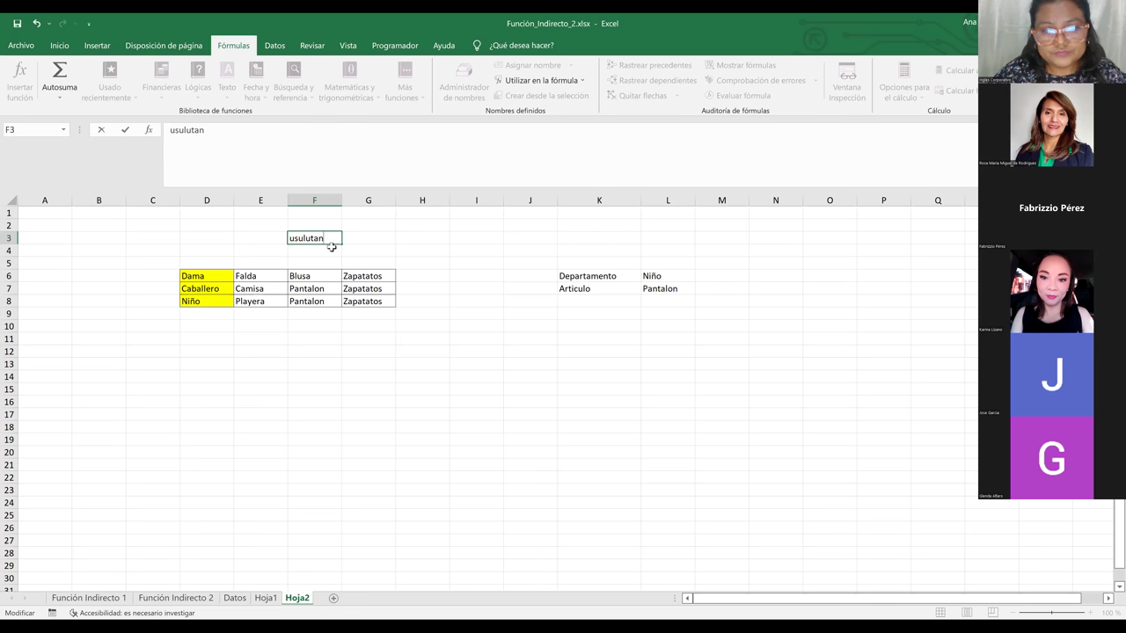
click(331, 250)
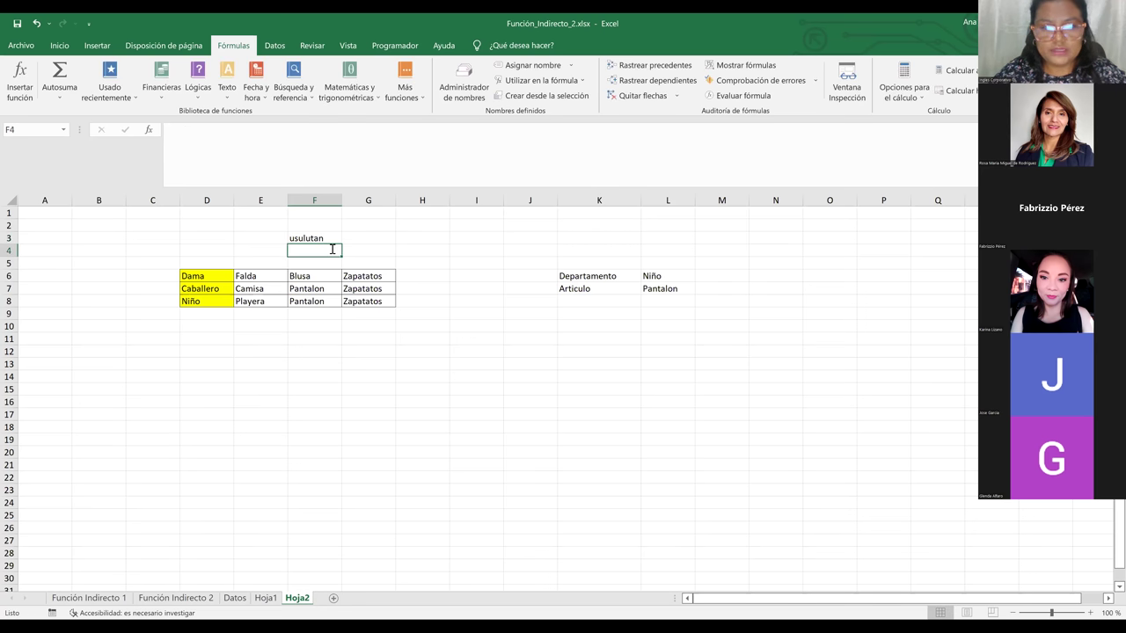
- Enter Santiago de maria in F4 and Jucuapa in F5 below the first place name
text(Sa)
key(BackSpace)
key(BackSpace)
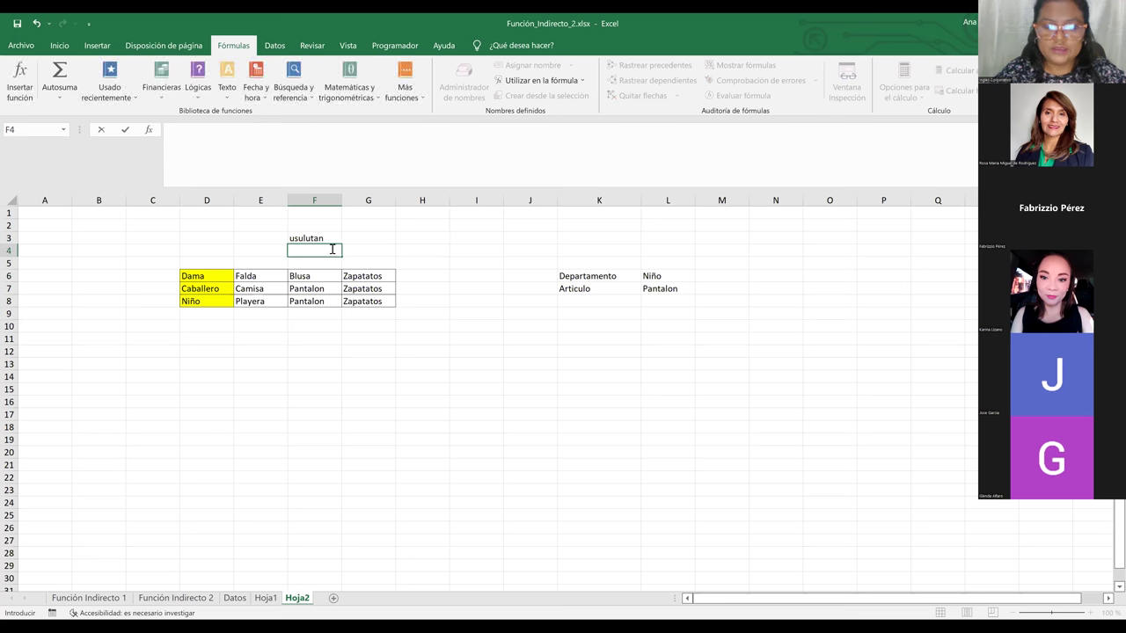
text(Santiago)
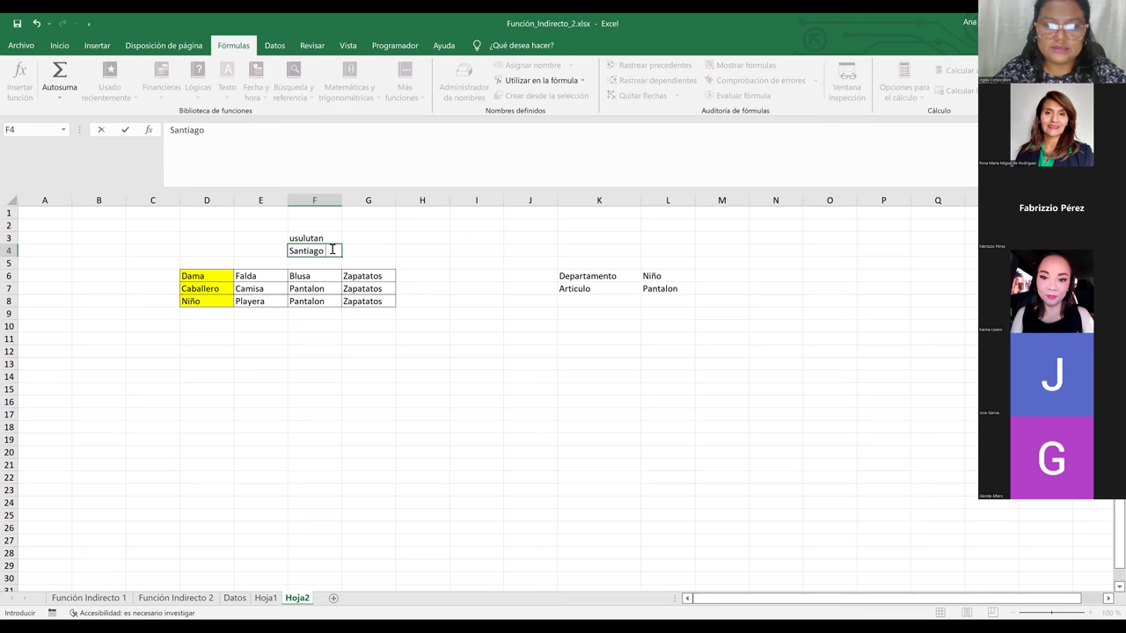
text( de maria)
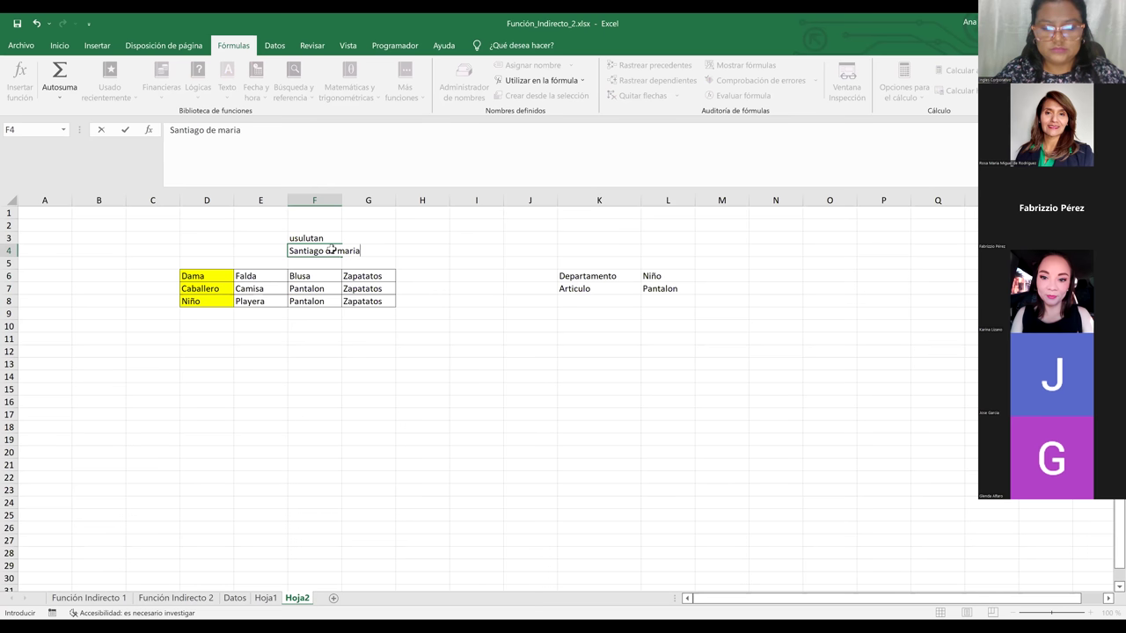
key(Return)
text(Jucuapa)
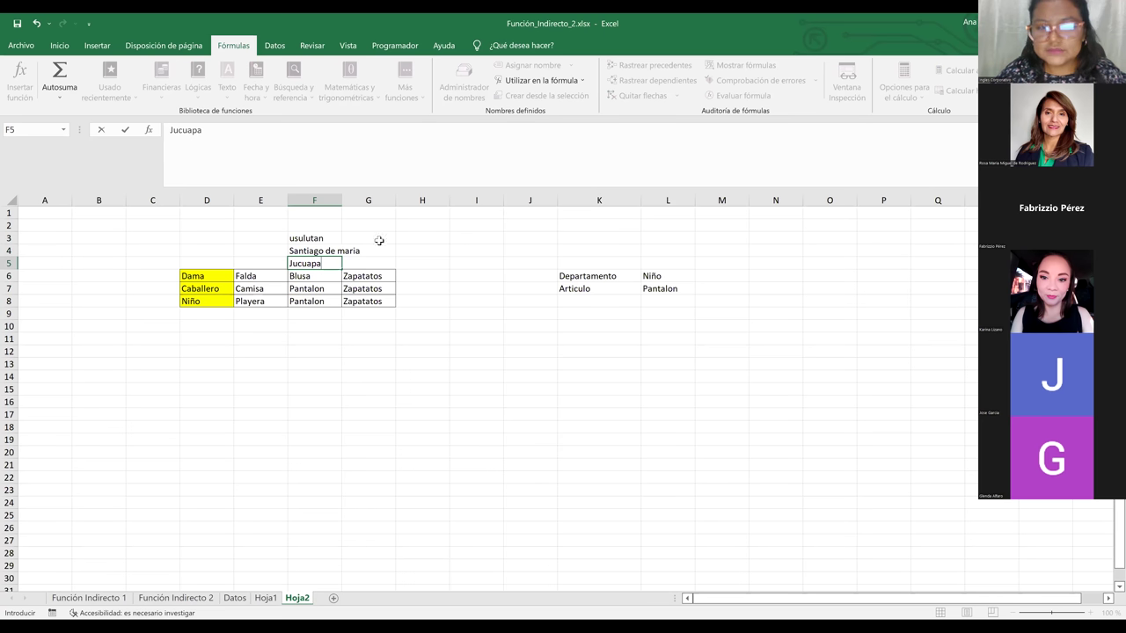
drag(429, 240, 340, 257)
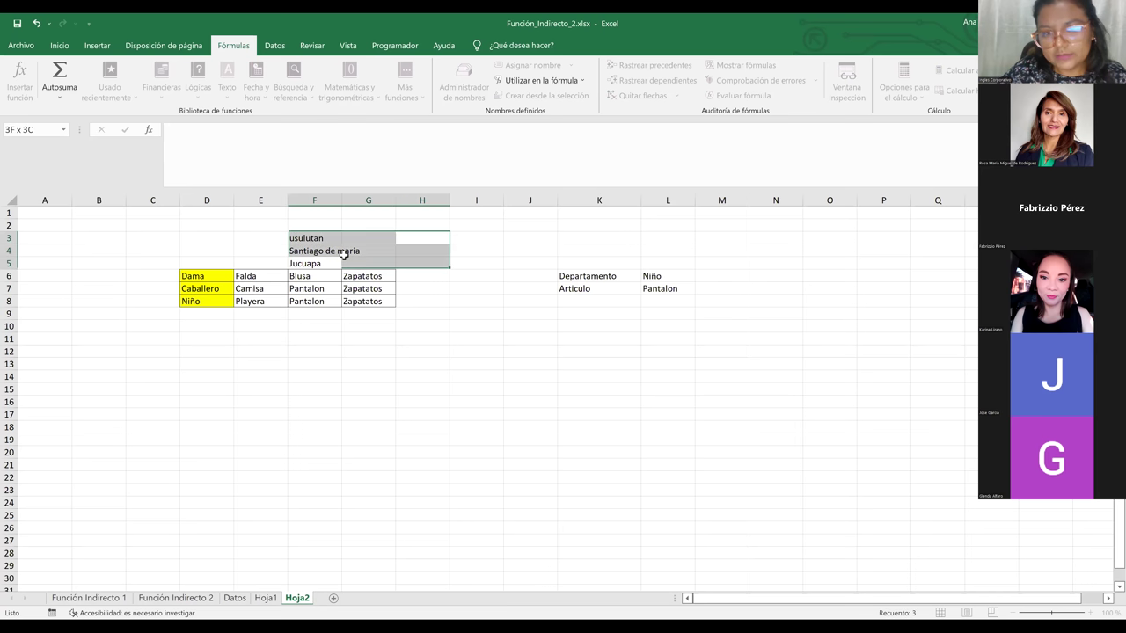
- Replace the Articulo label in K7 with Municipio
click(598, 276)
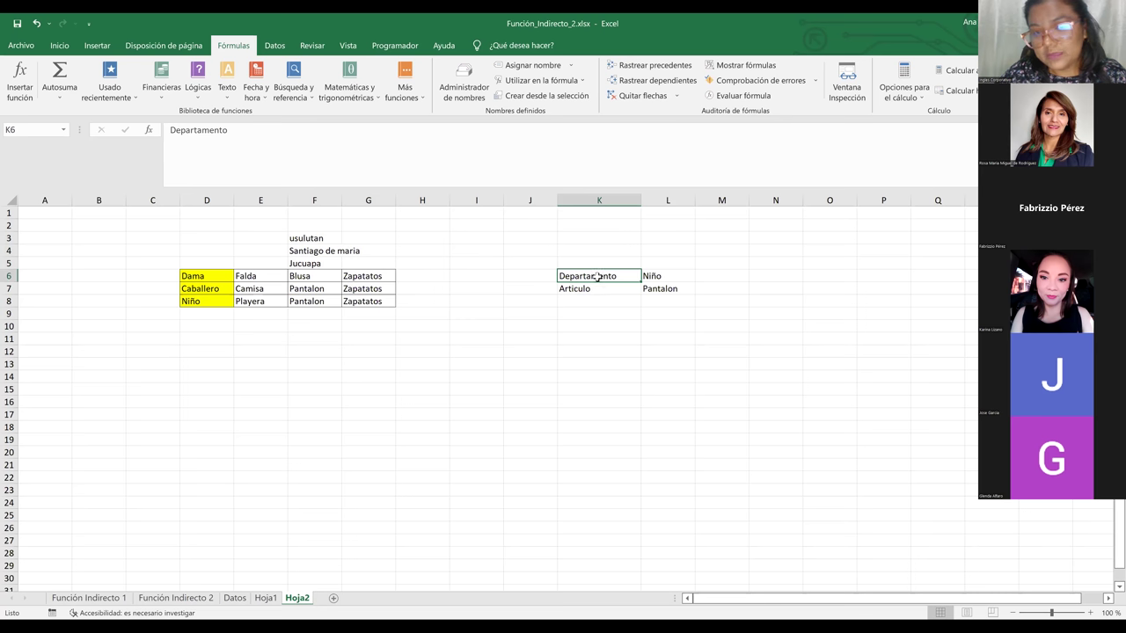
click(587, 288)
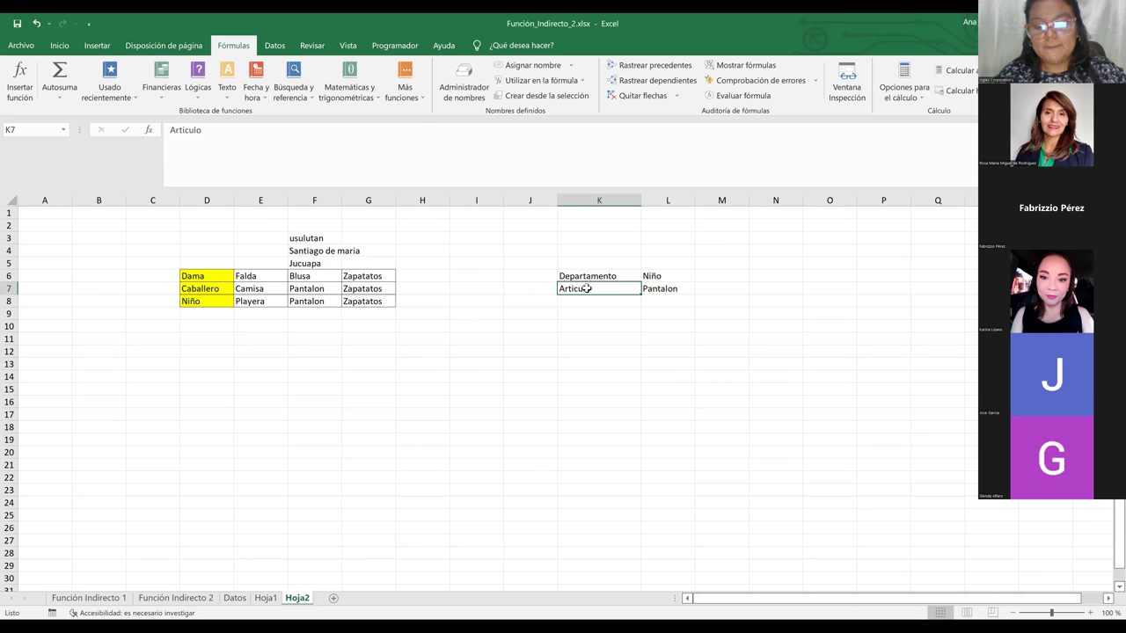
text(Mu)
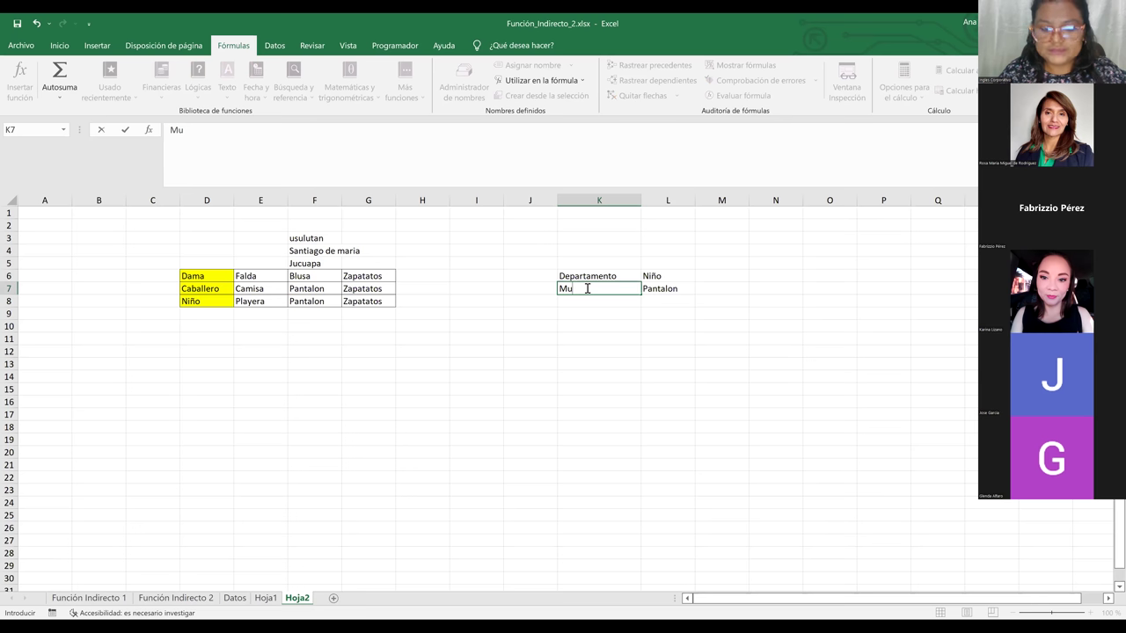
text(nicipio)
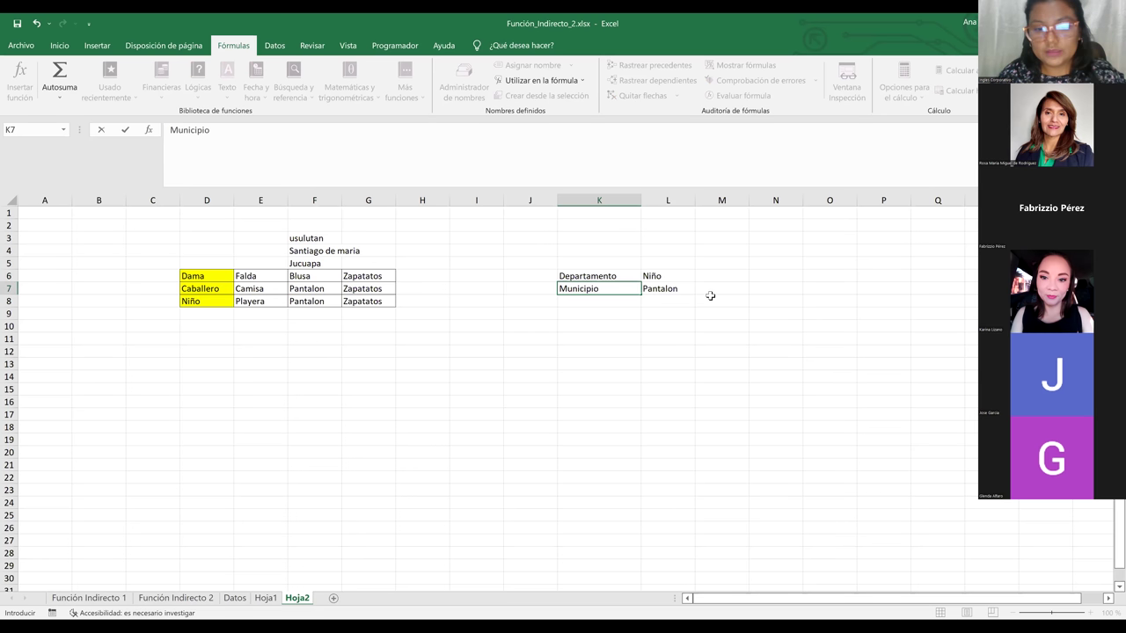
click(721, 351)
- Set the department in L6 to Caballero and check the options of the dependent list in L7
click(668, 276)
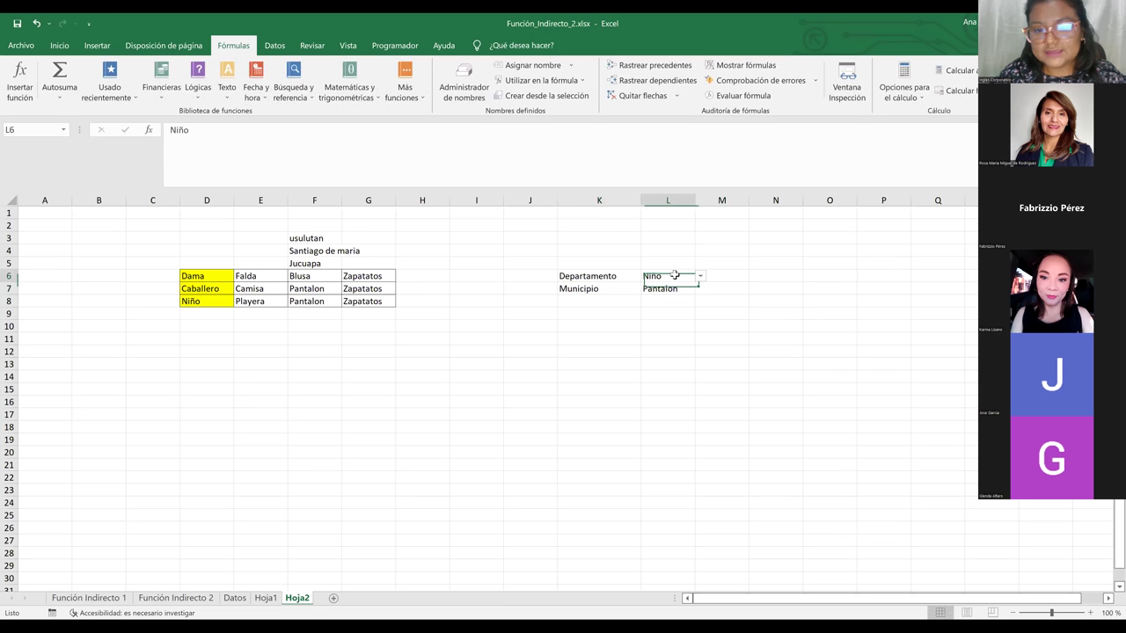
click(701, 277)
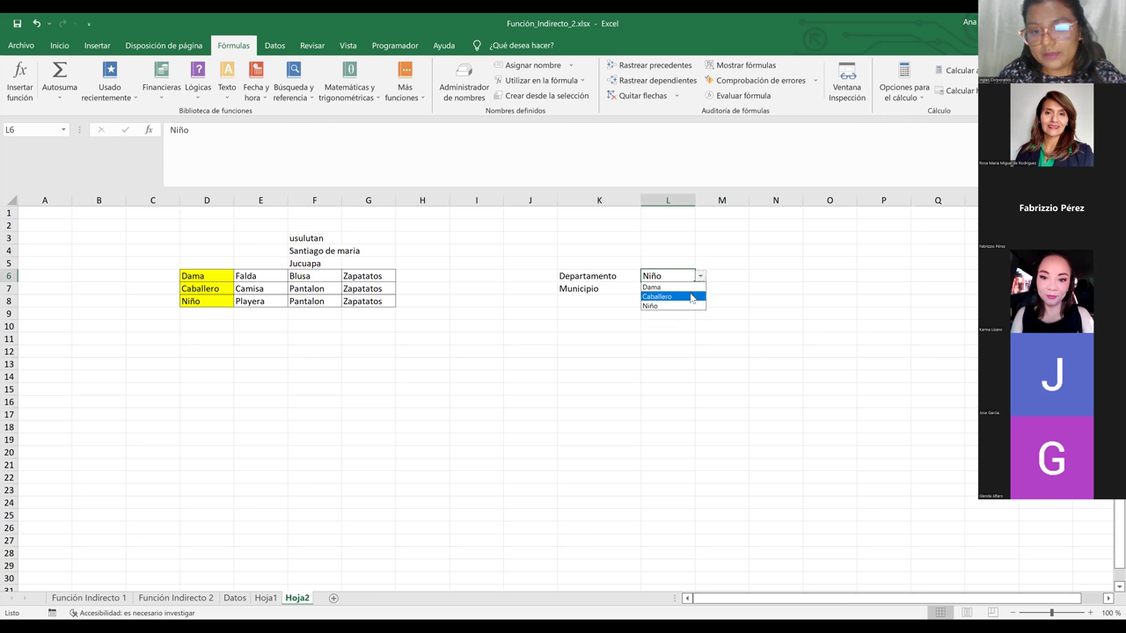
click(692, 297)
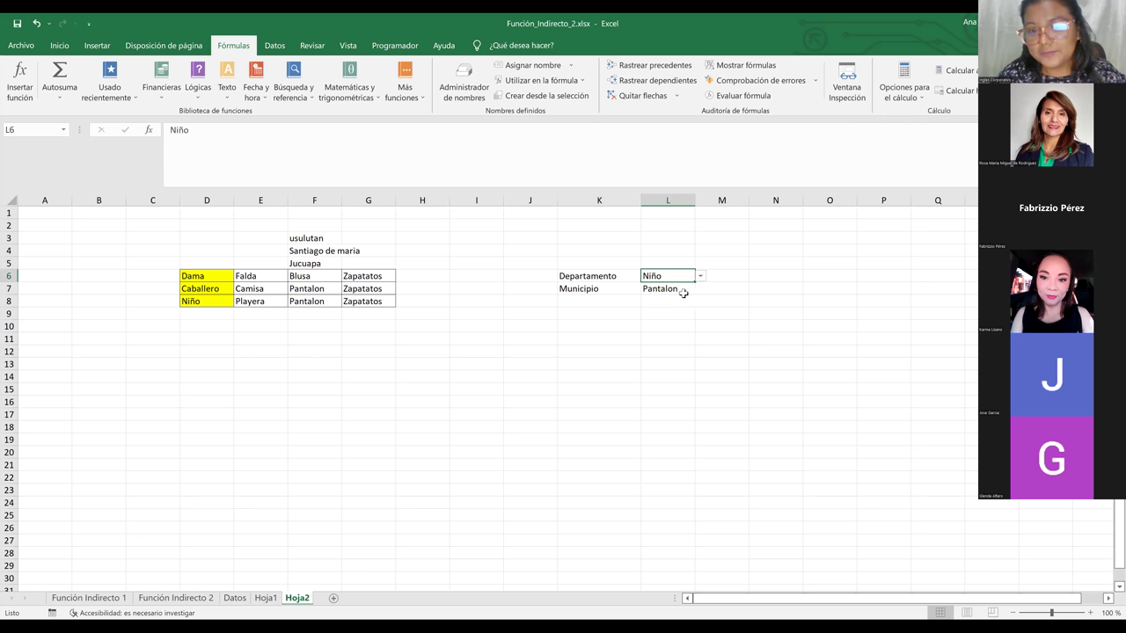
click(690, 290)
click(679, 277)
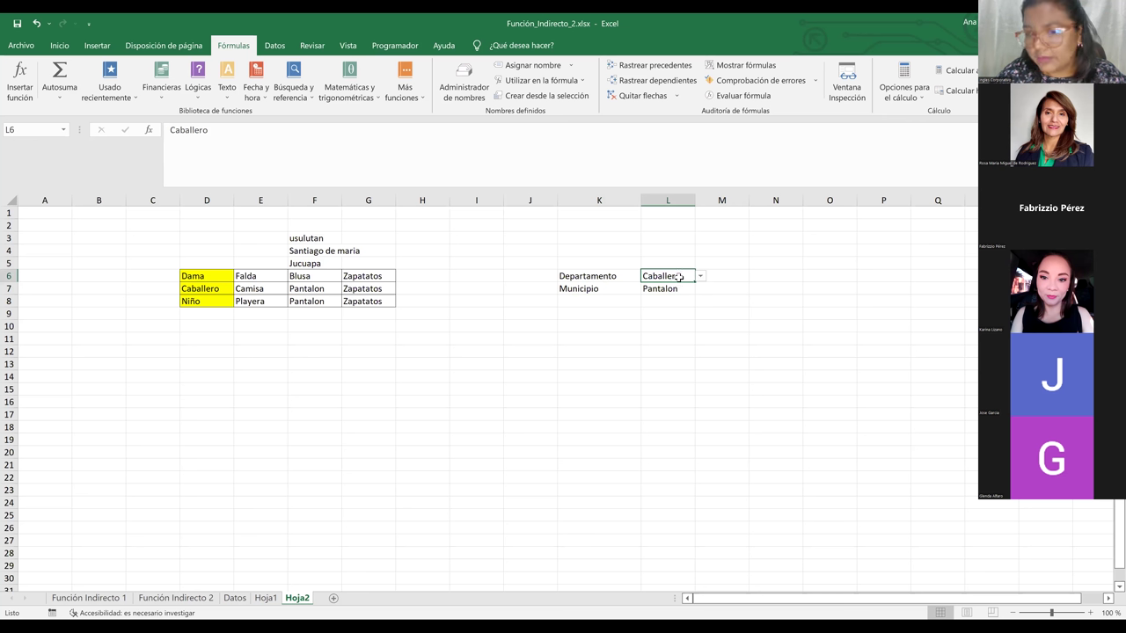
click(684, 288)
click(702, 291)
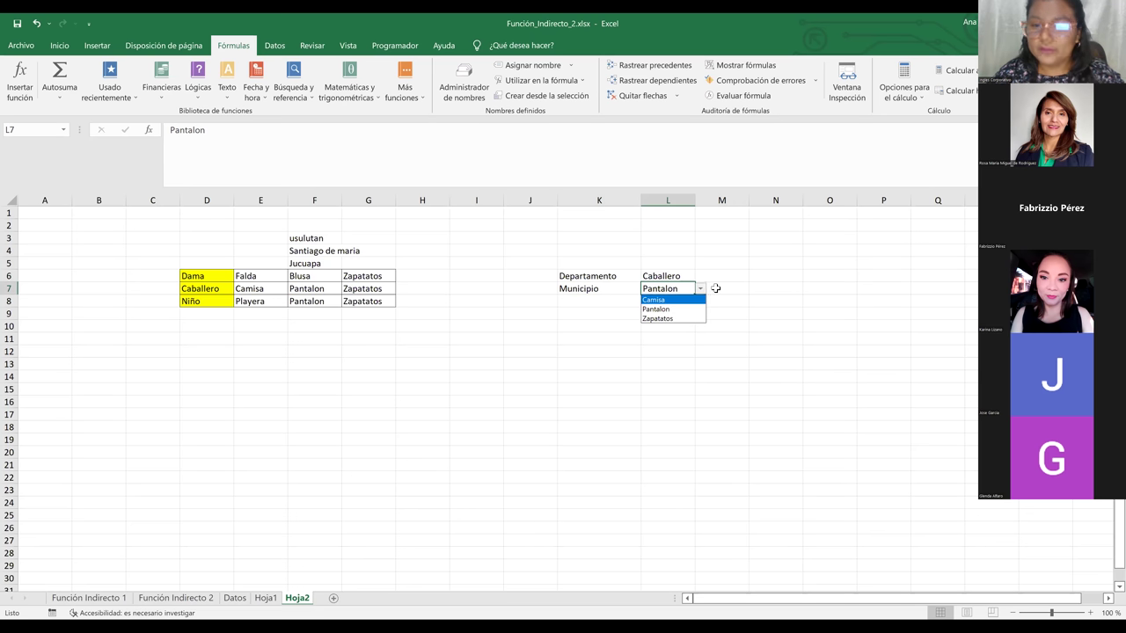
click(715, 289)
click(535, 353)
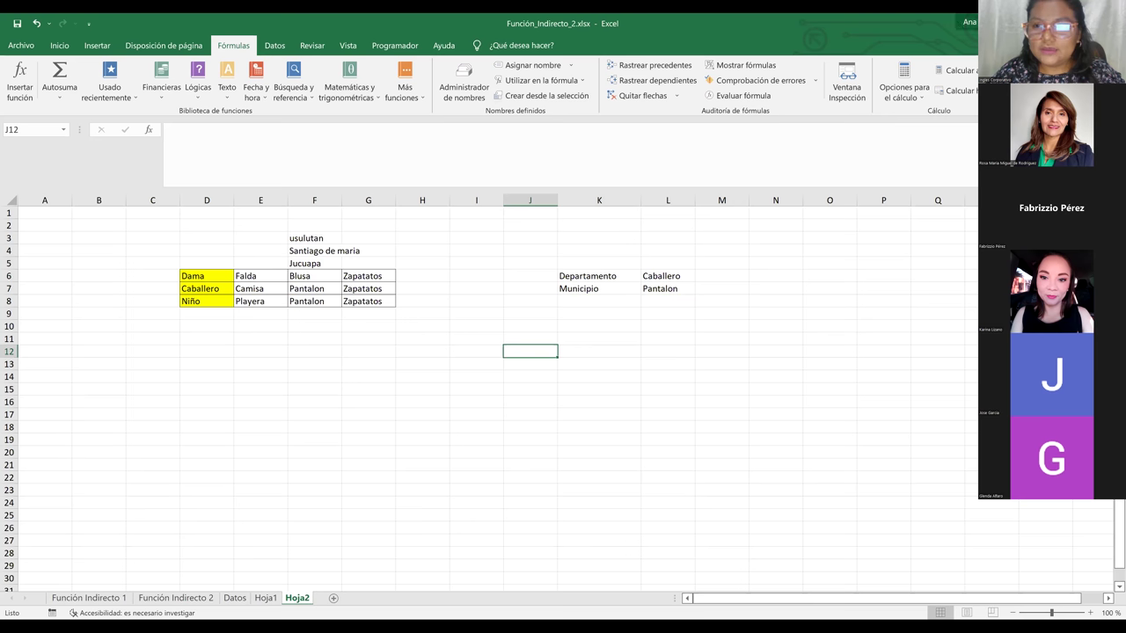
- Close the Función_Indirecto_2.xlsx workbook and save its changes
click(722, 403)
shift+click(213, 238)
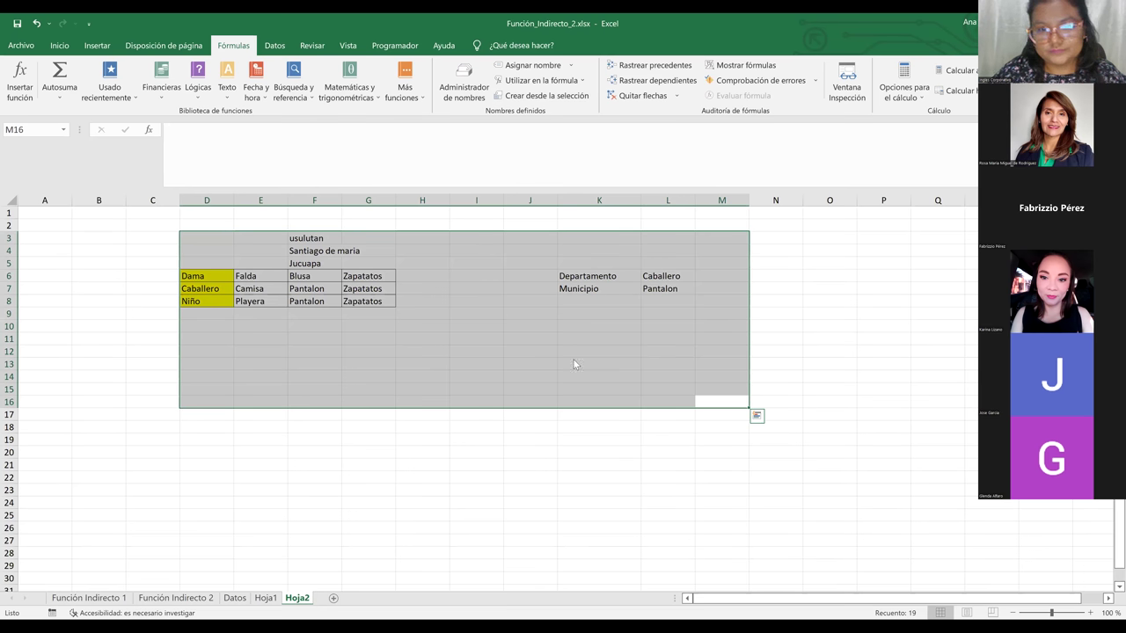
key(ctrl+w)
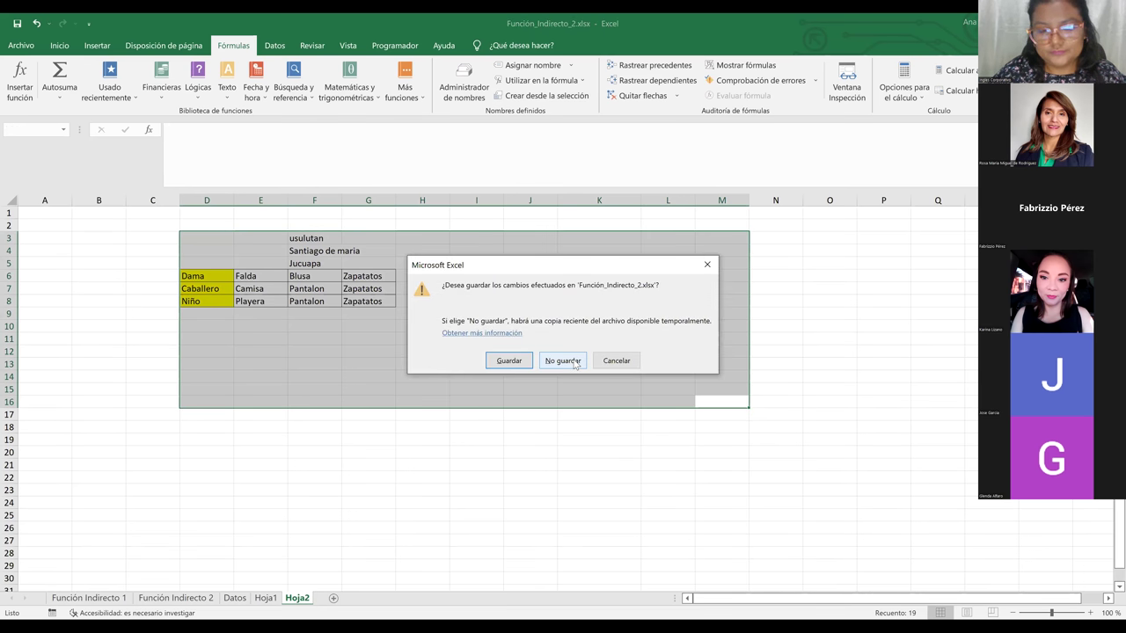
click(508, 360)
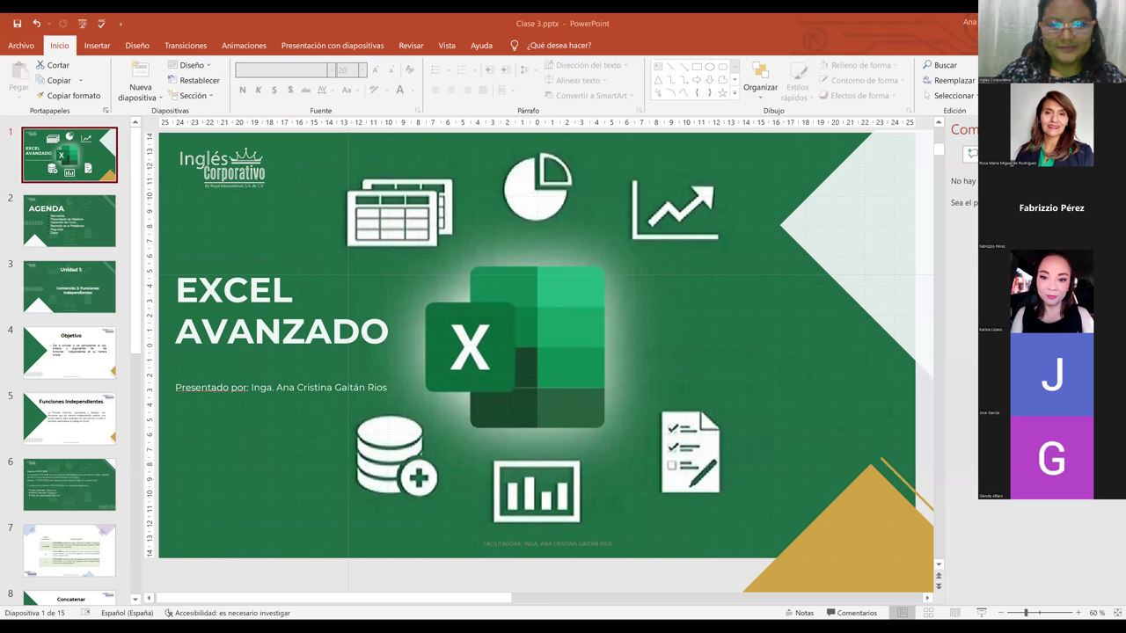
- Present Clase 3.pptx in PowerPoint as a slide show from the first slide and advance to the Objetivo slide
key(F5)
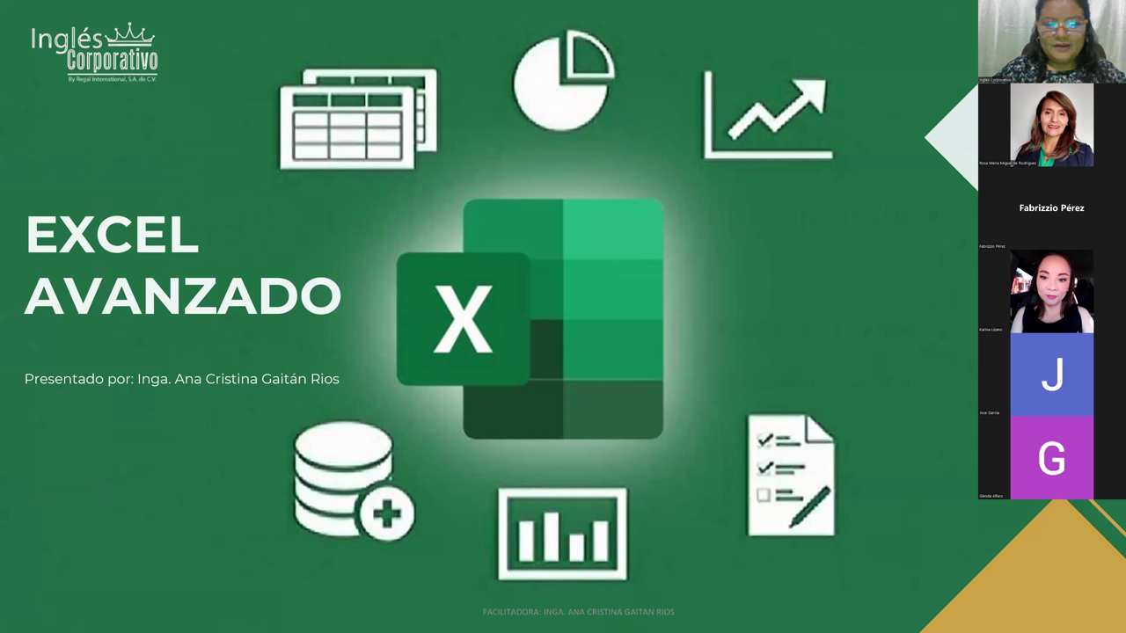
key(Right)
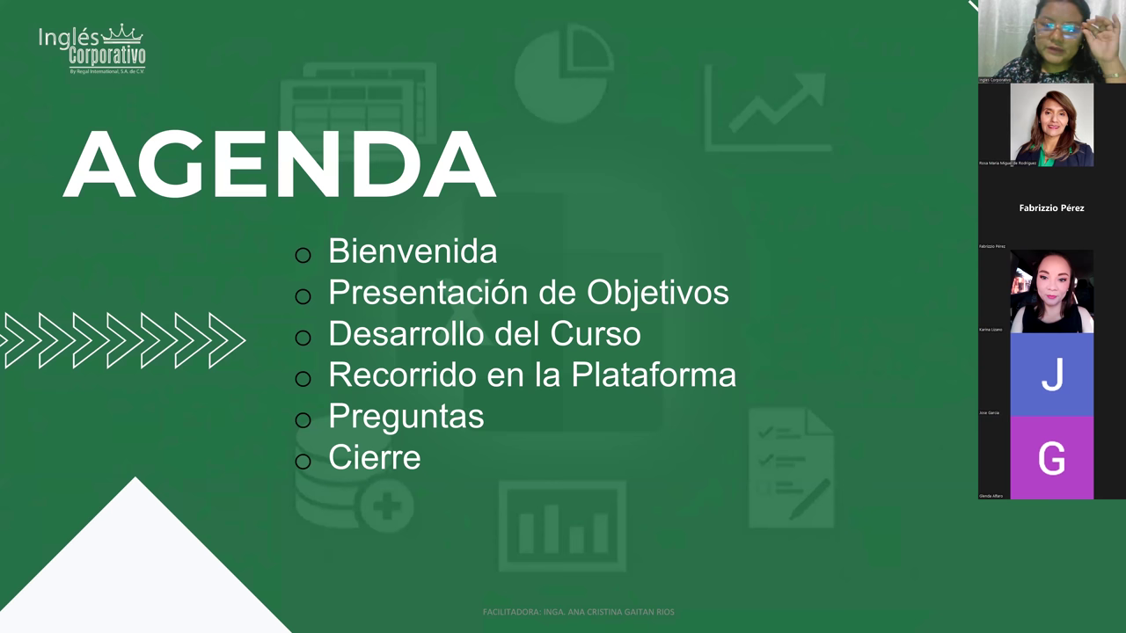
key(Right)
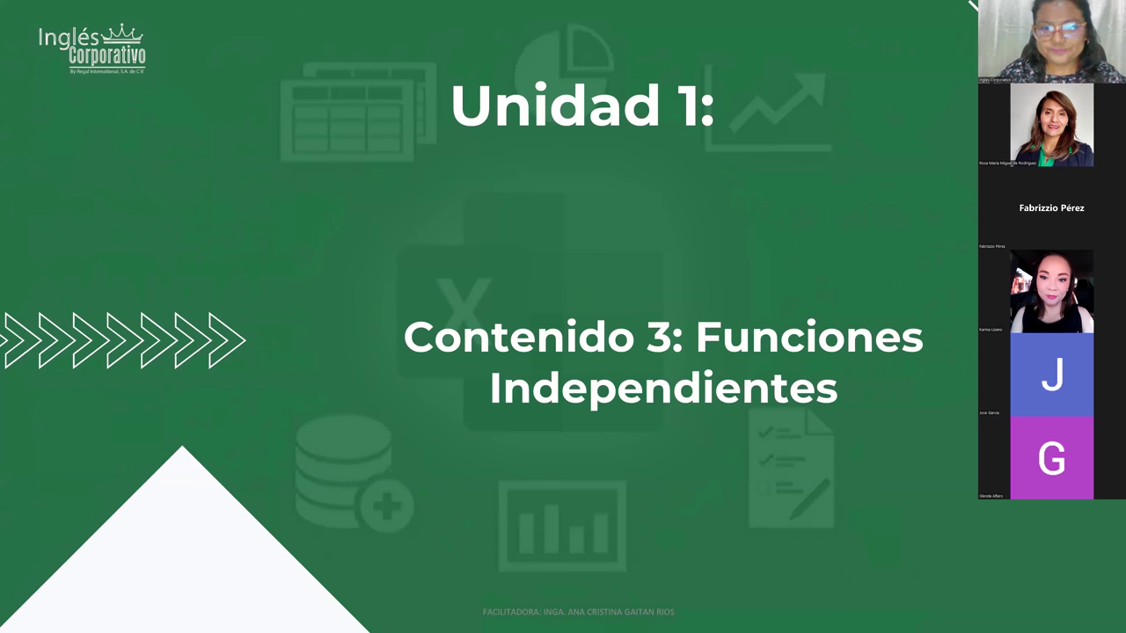
key(Right)
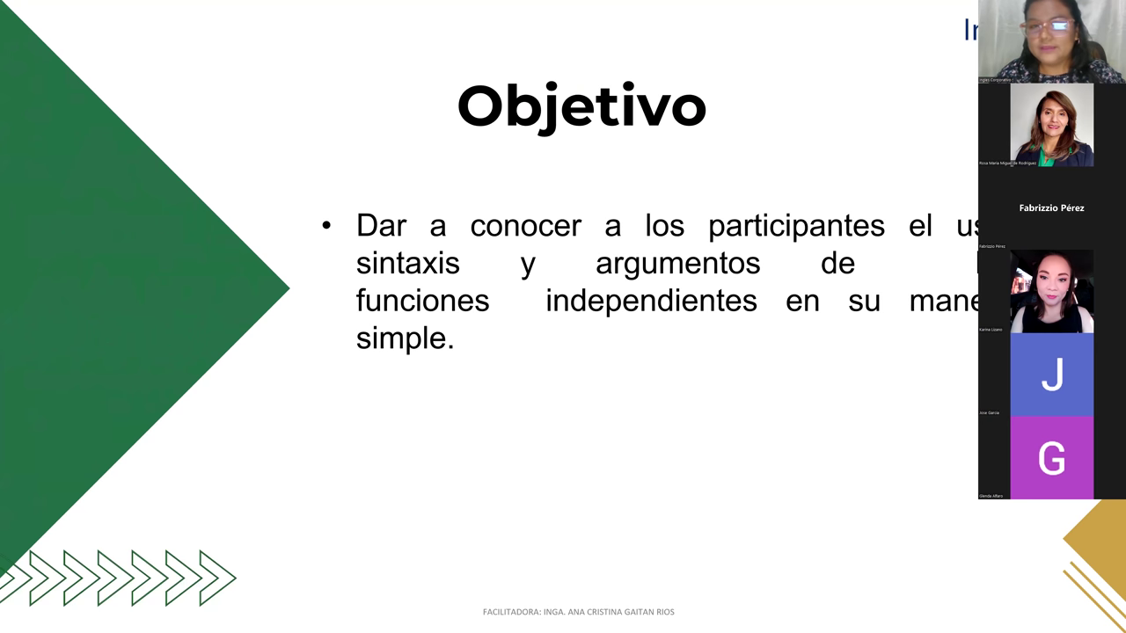
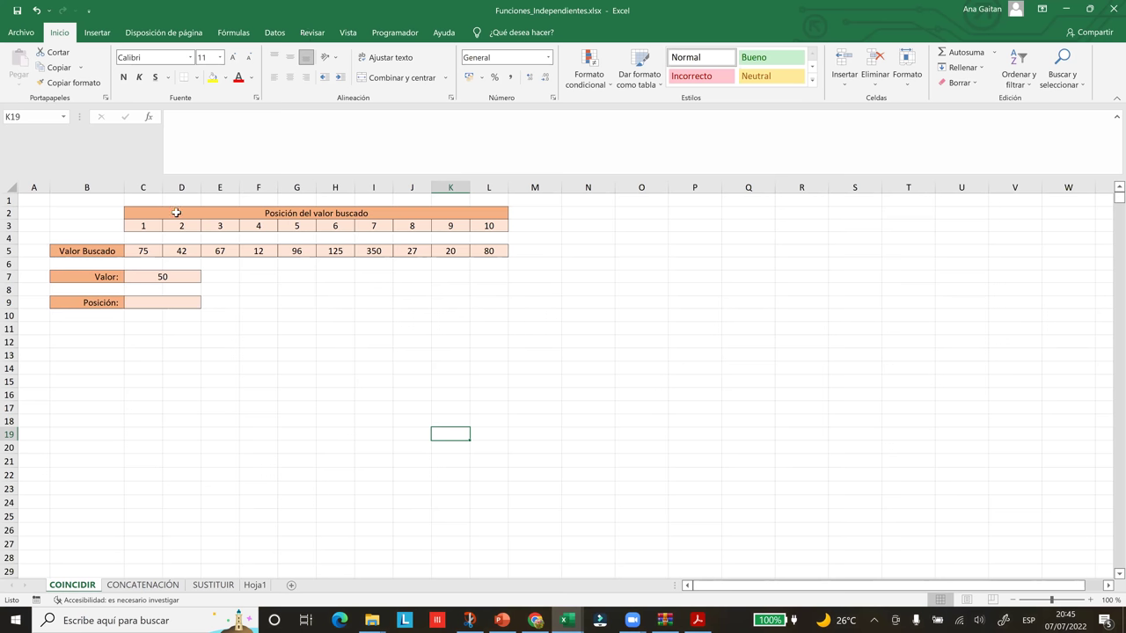
- In Excel, examine the position row C2:L3 and the searched values C5:L5 on the COINCIDIR sheet of Funciones_Independientes.xlsx
drag(152, 208, 207, 227)
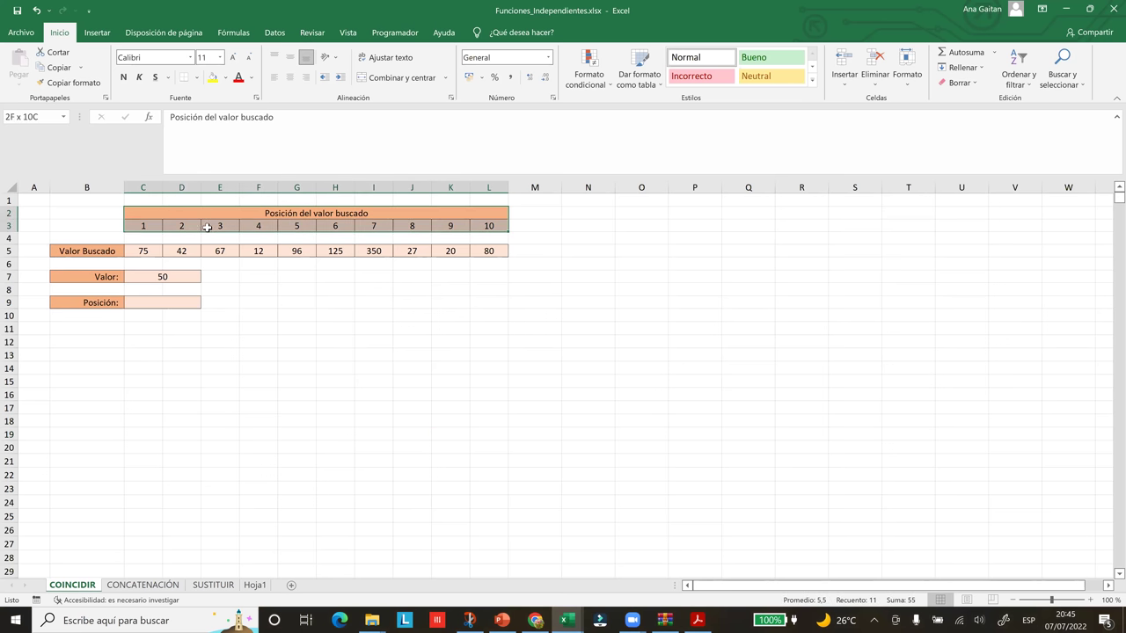
click(208, 227)
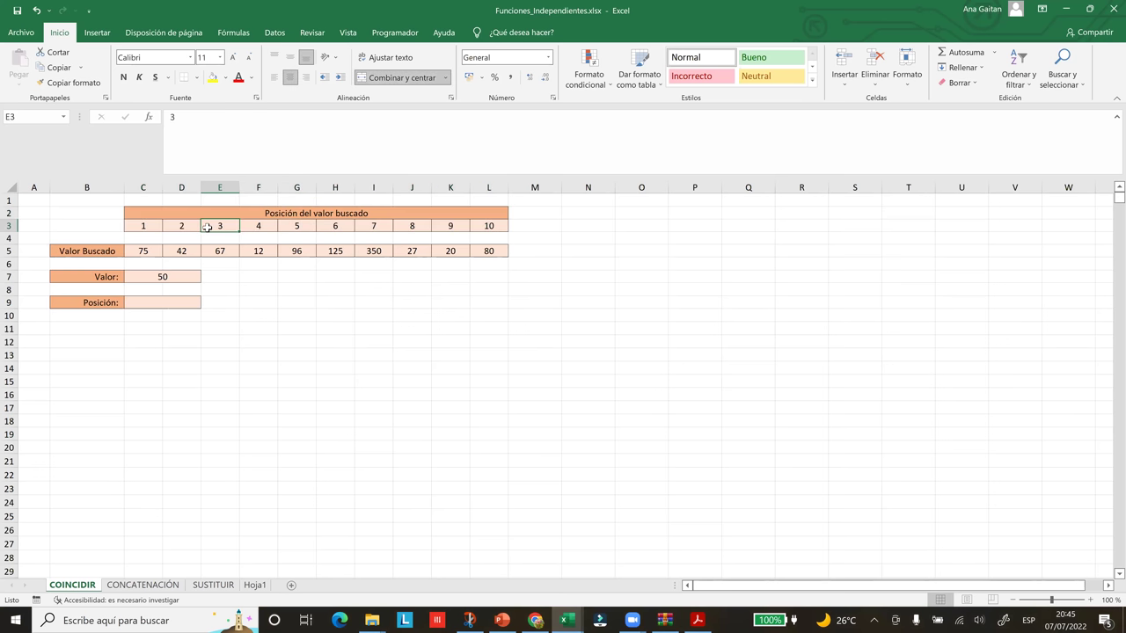
click(142, 252)
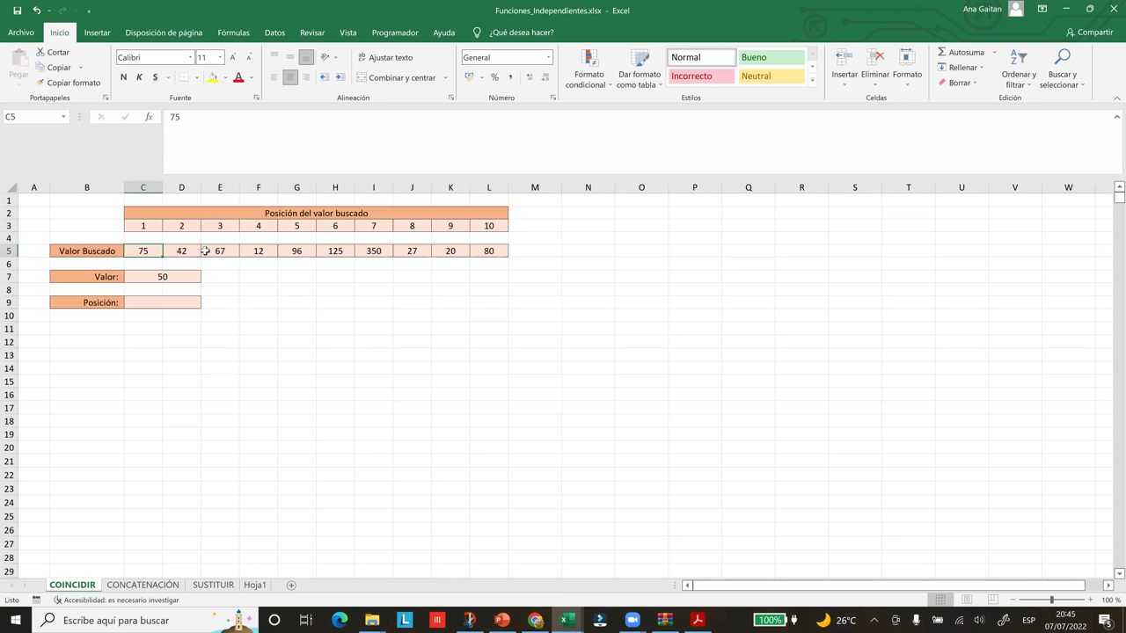
drag(146, 251, 486, 248)
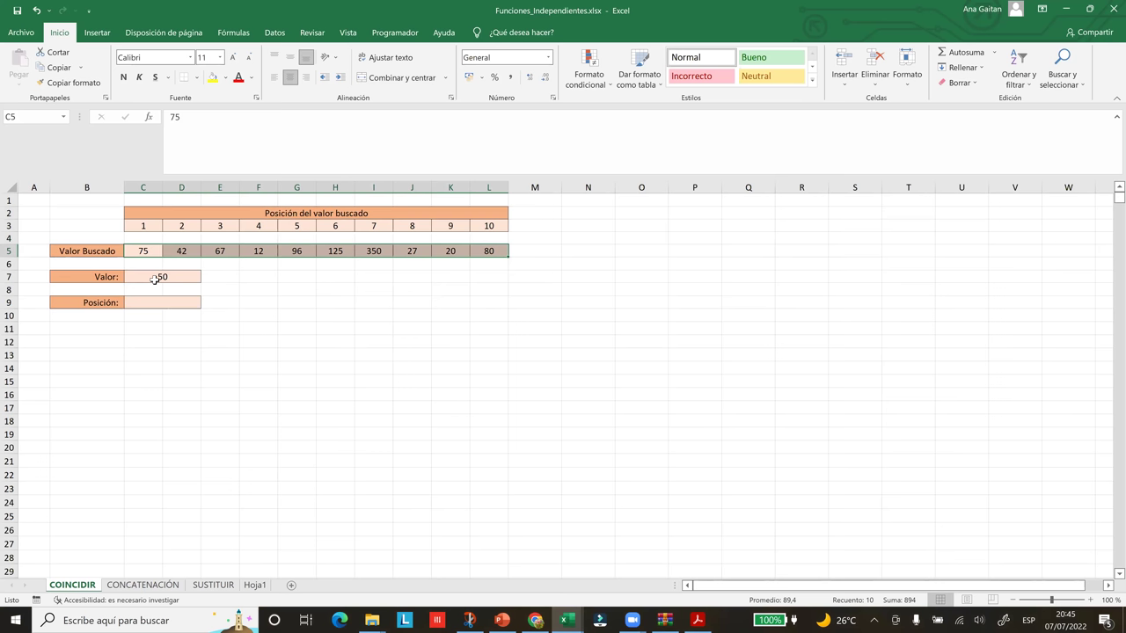
- Clear the search value next to Valor in merged cell C7 of the COINCIDIR sheet
click(155, 279)
key(BackSpace)
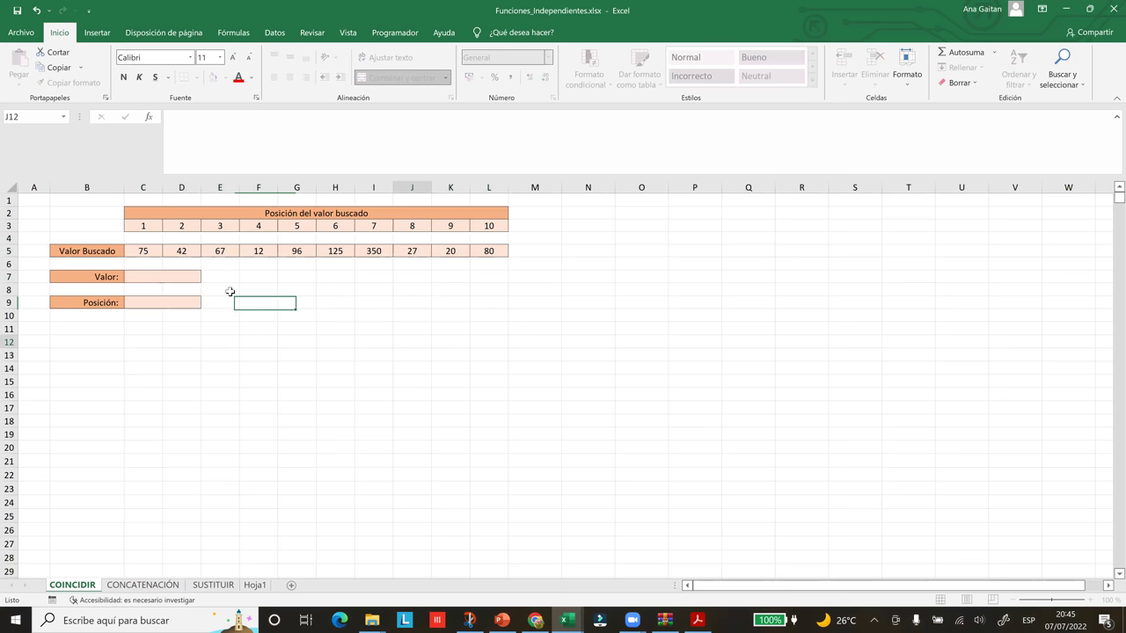
key(Escape)
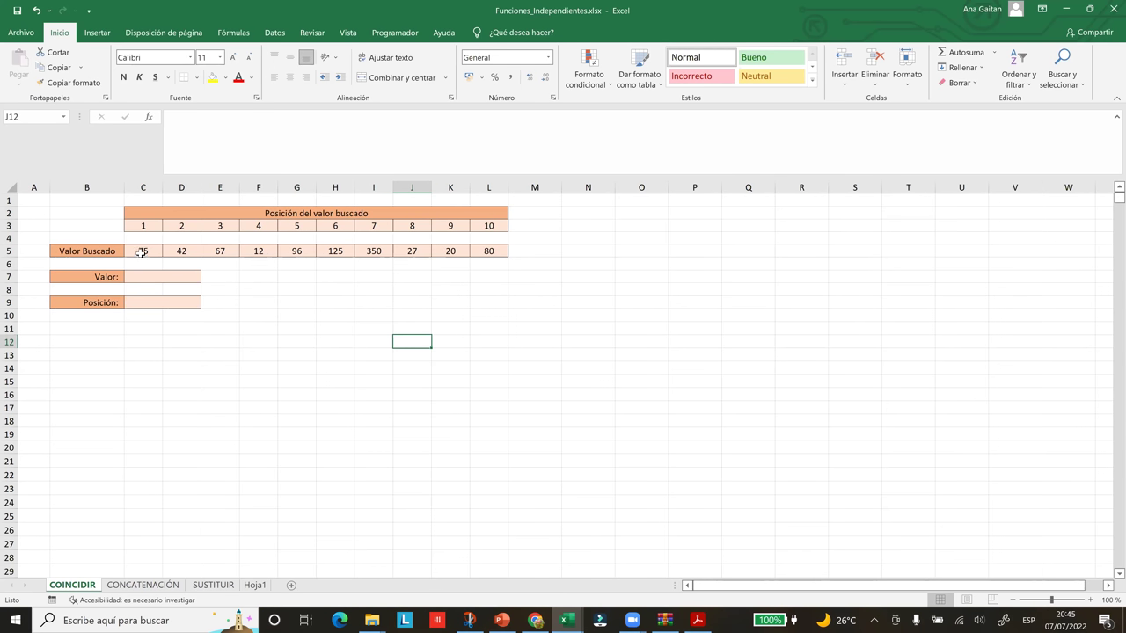
- Examine the row of searched values C5:L5 together with the empty Valor and Posición cells
drag(141, 250, 486, 253)
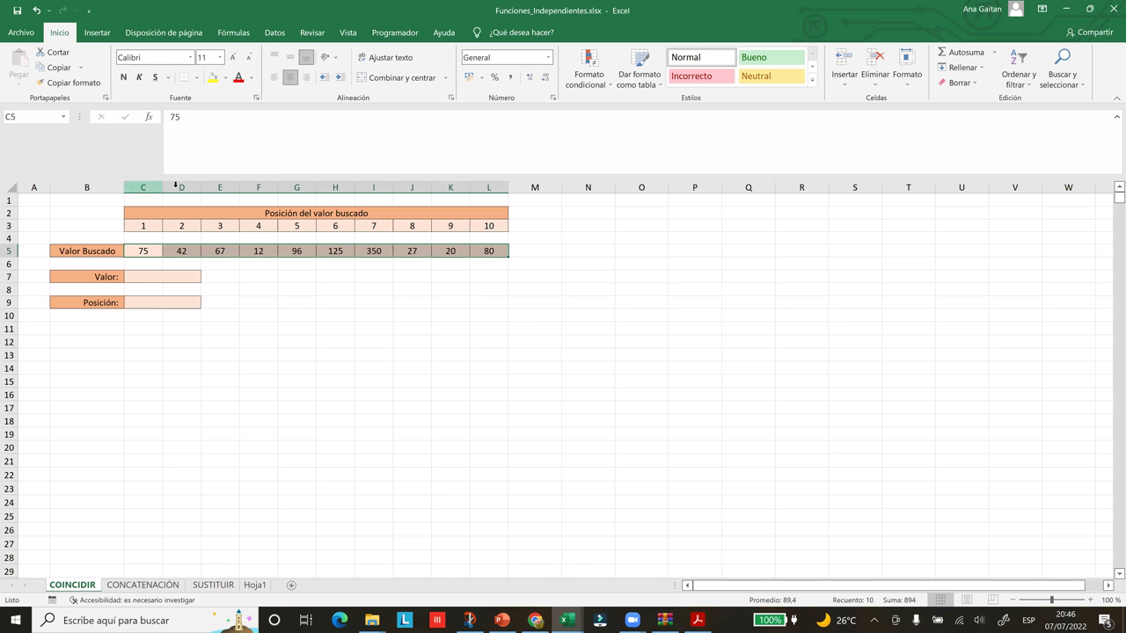
click(142, 251)
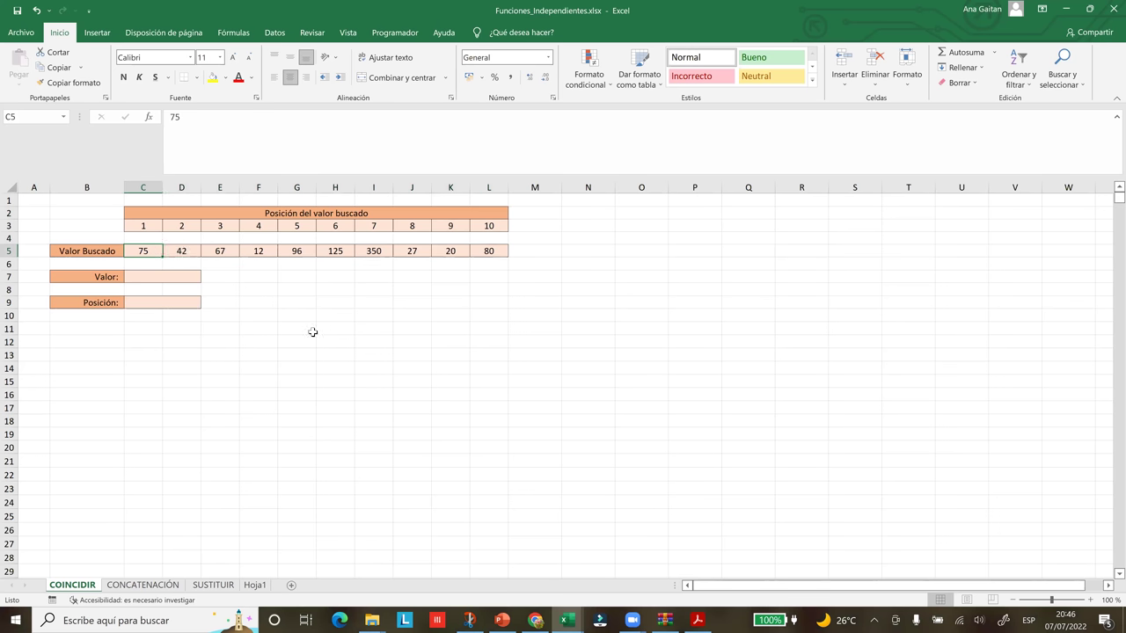
drag(139, 250, 495, 260)
drag(250, 295, 583, 450)
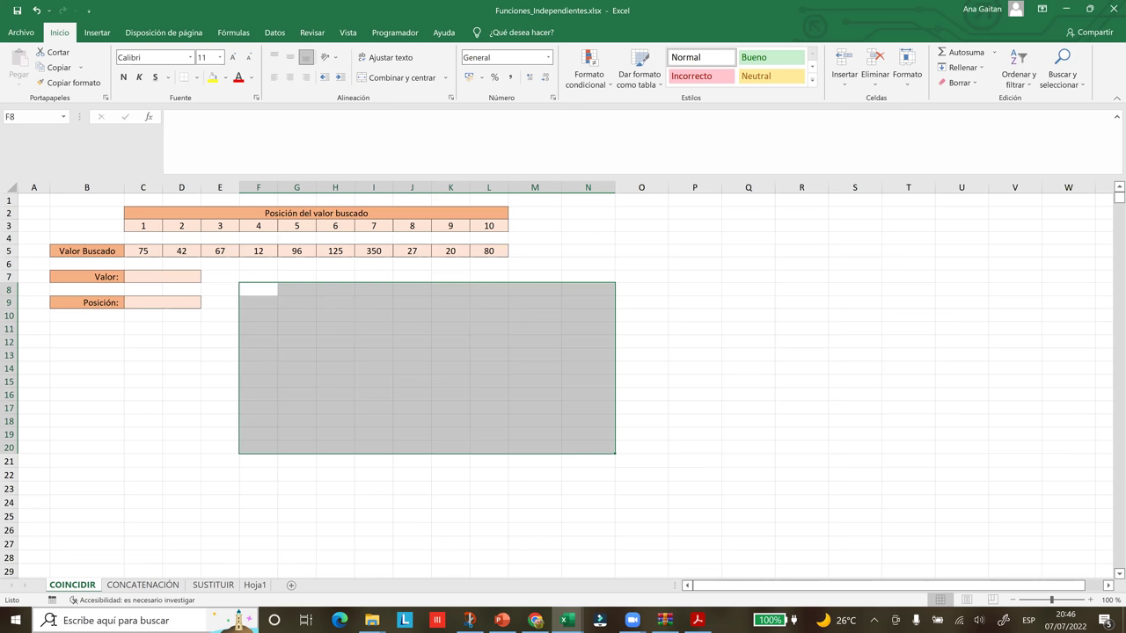
click(164, 303)
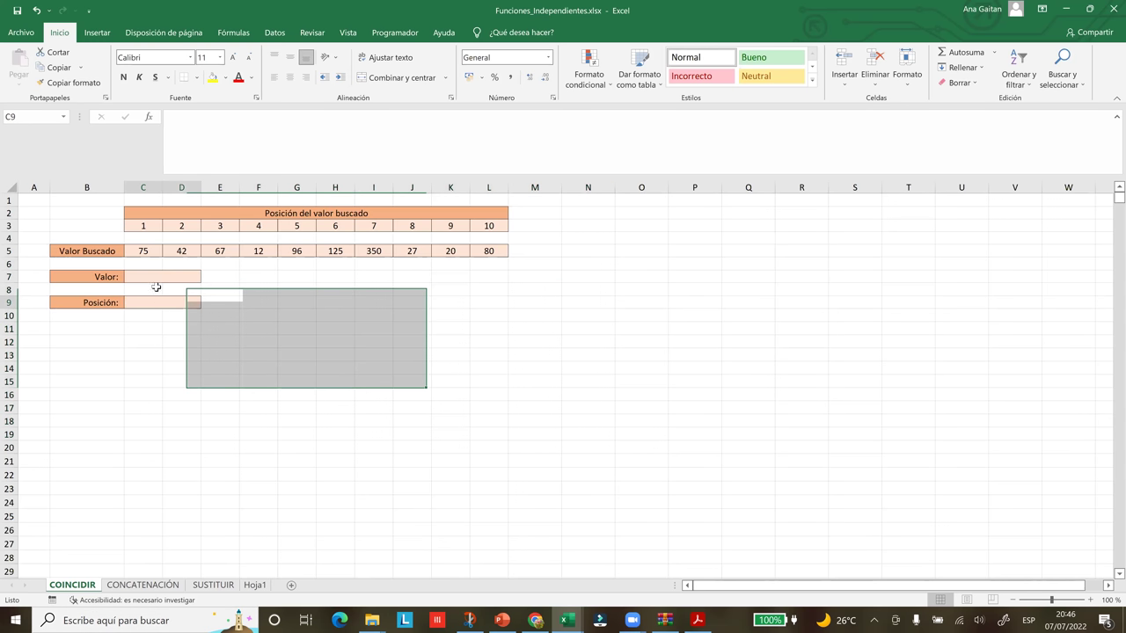
click(148, 278)
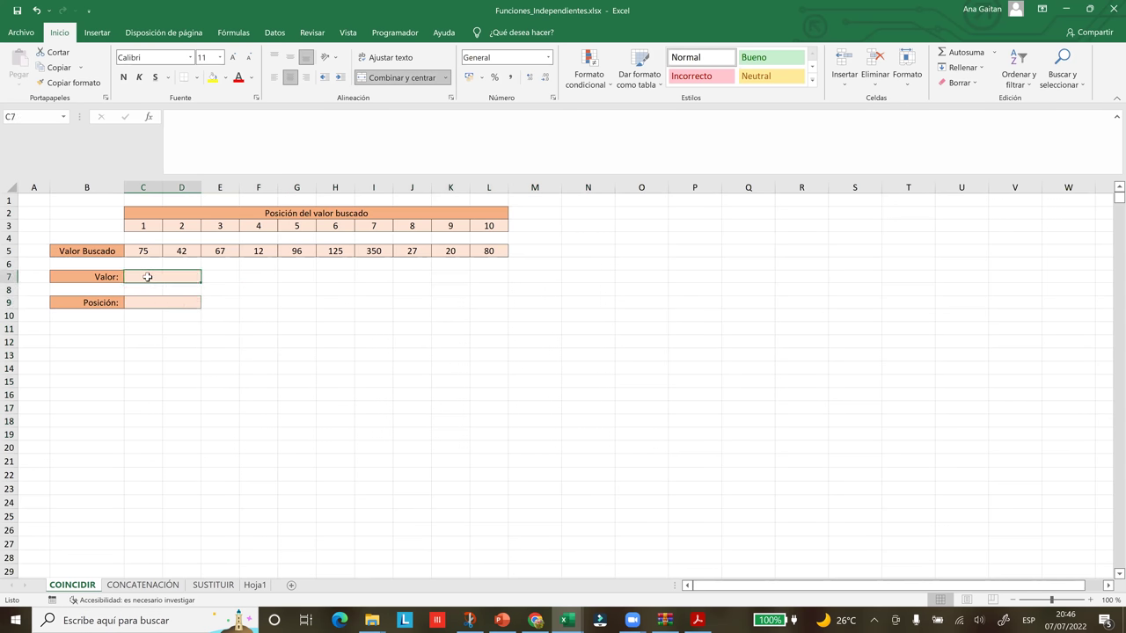
drag(143, 251, 490, 251)
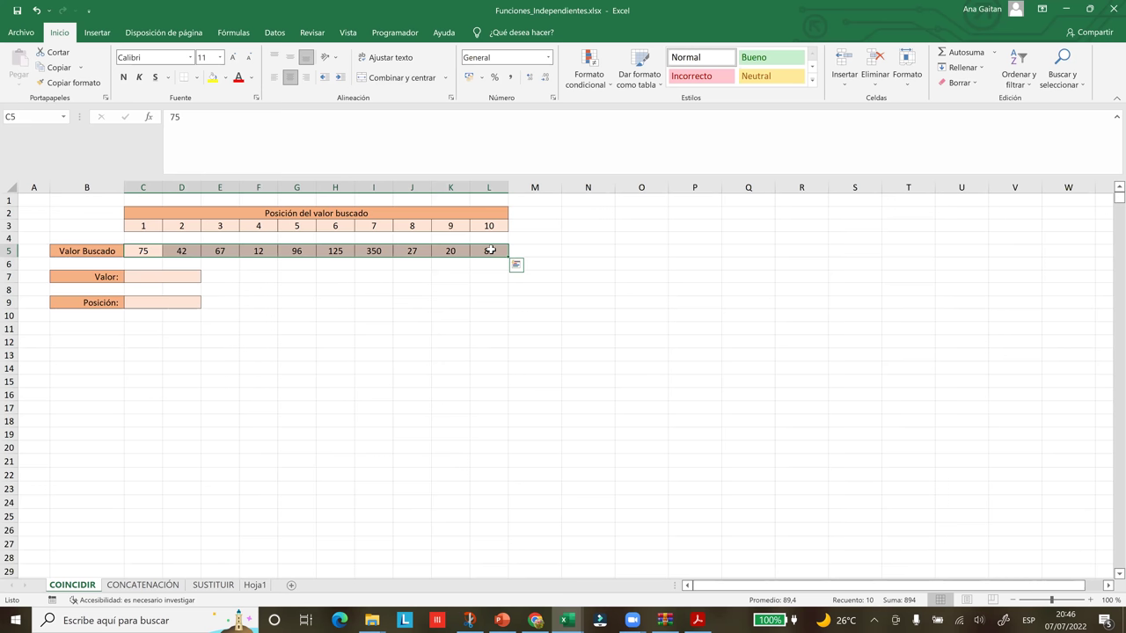
- Enter 350 as the value to look up in C7
click(143, 278)
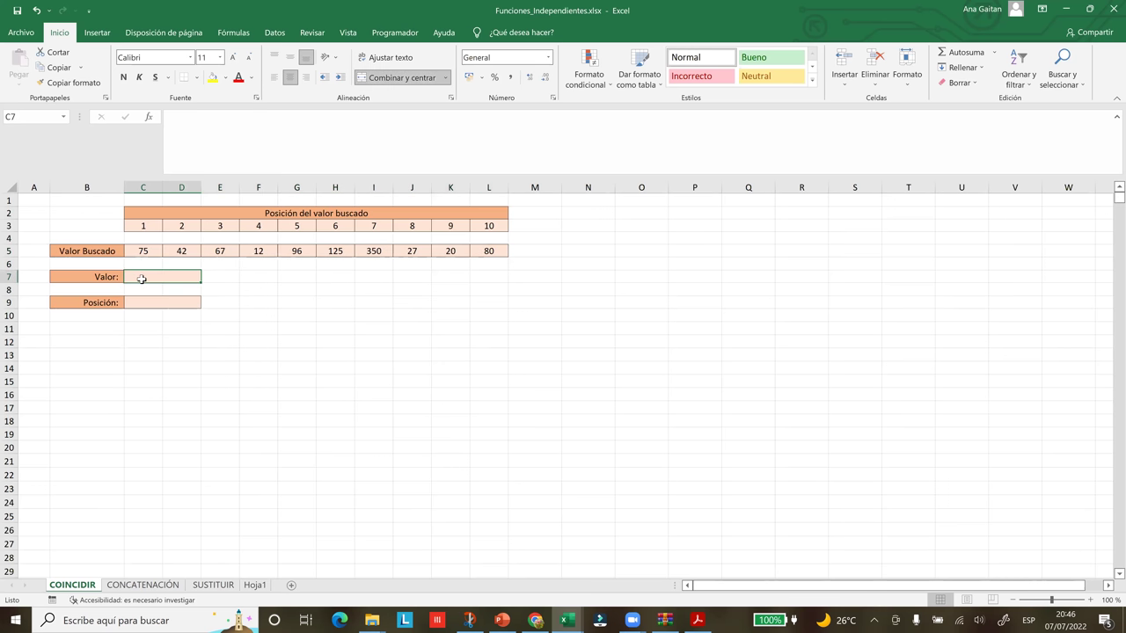
text(350)
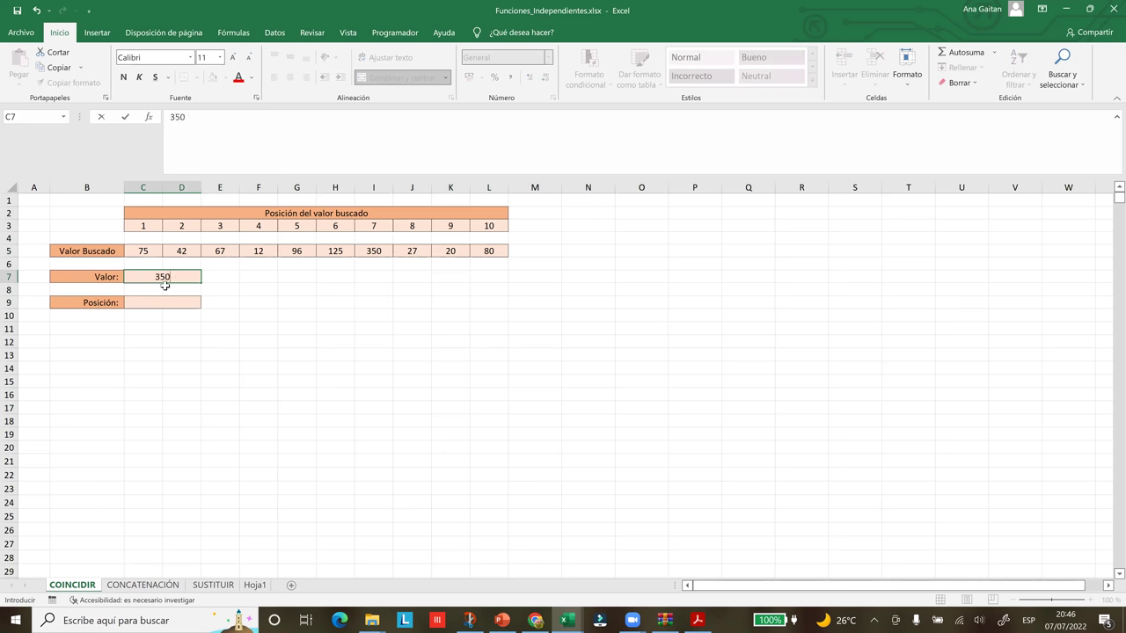
click(215, 384)
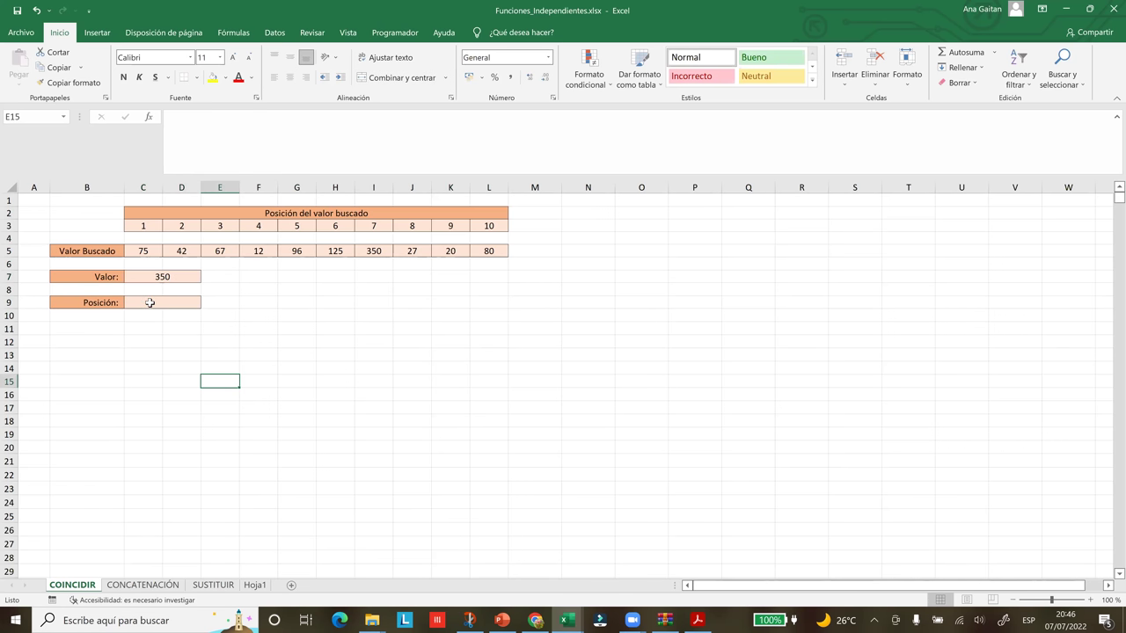
- Enter =COINCIDIR(C7;C5:L5;0) in C9 to return the position of the value in C7 by exact match
click(149, 303)
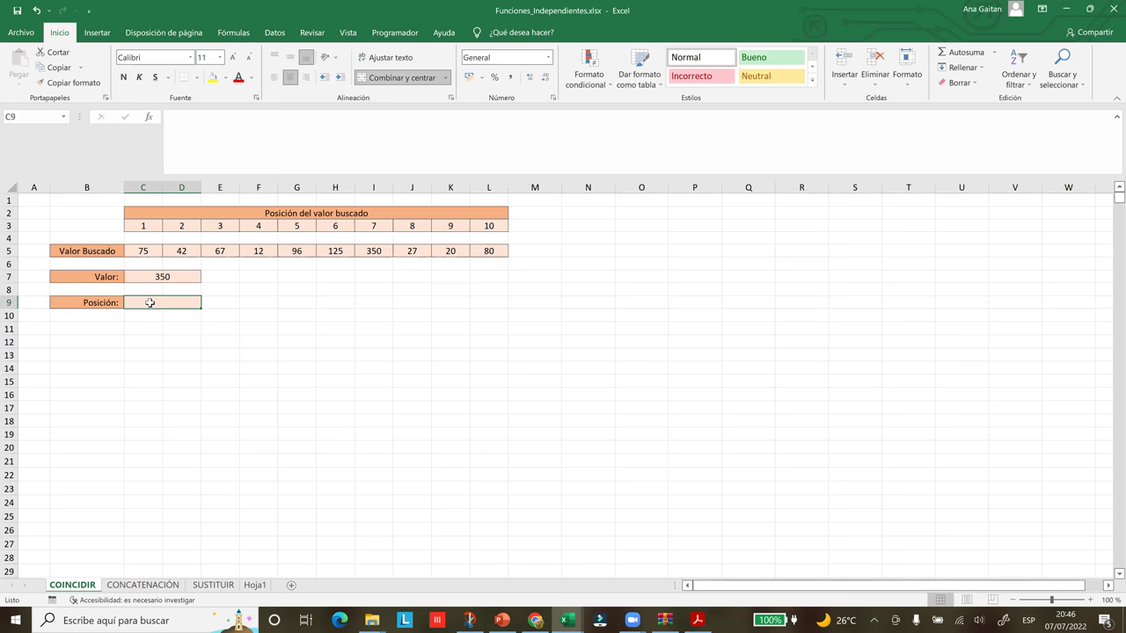
text(=)
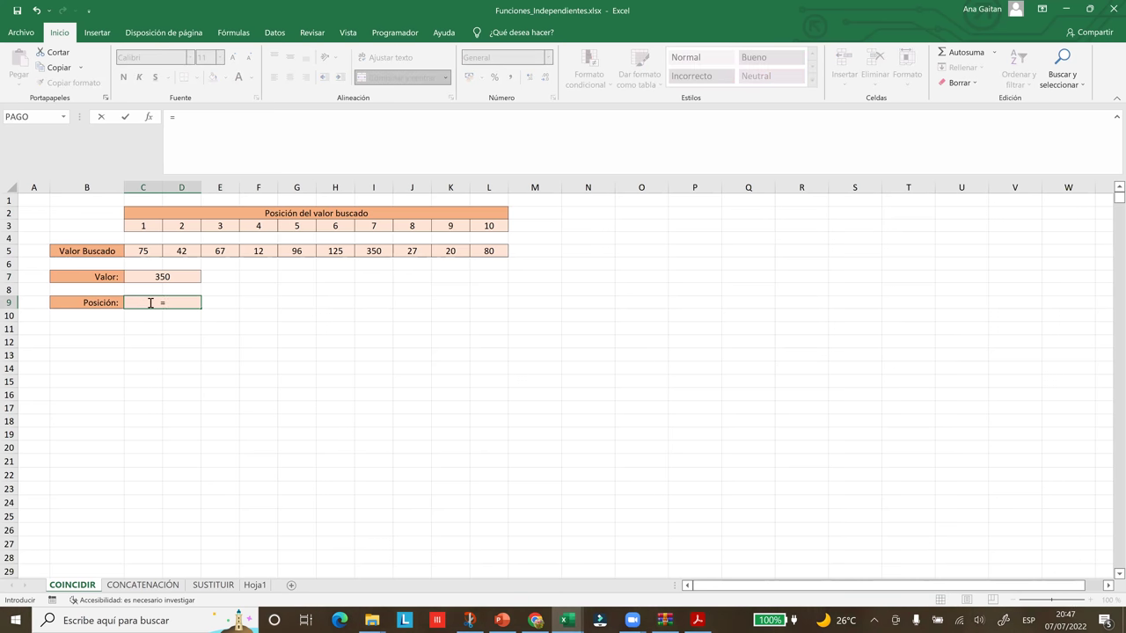
text(coi)
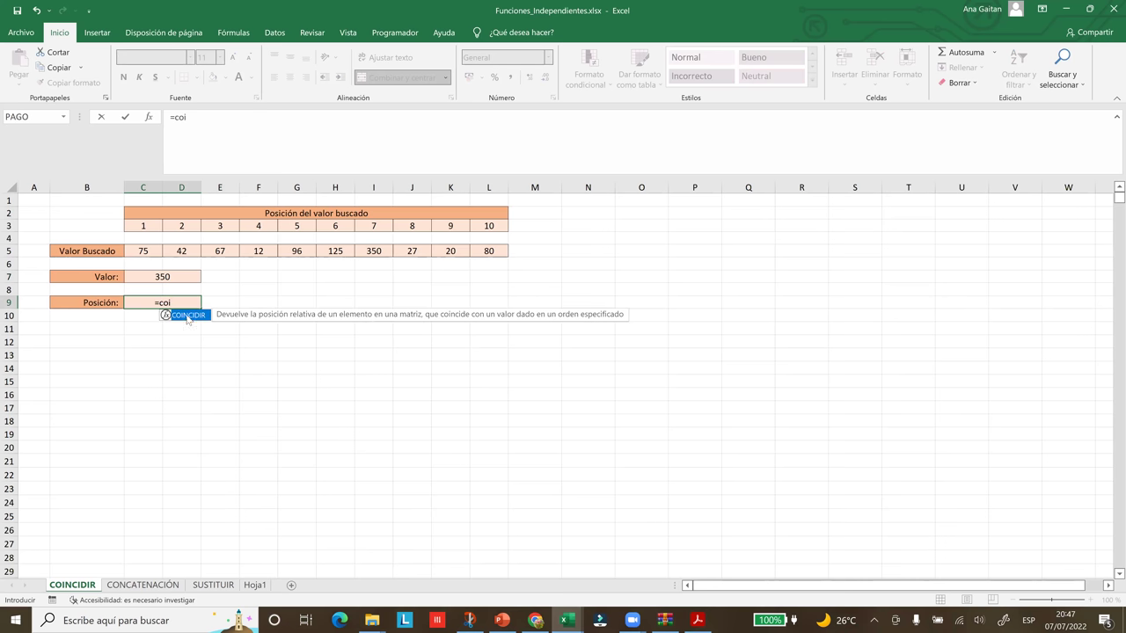
double_click(187, 316)
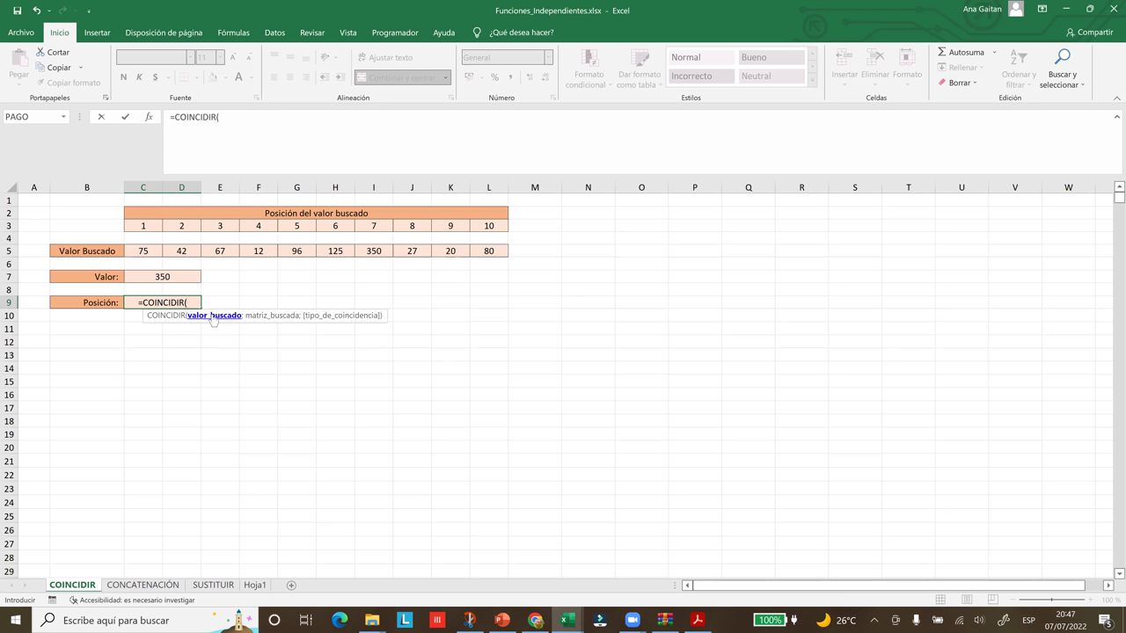
click(156, 277)
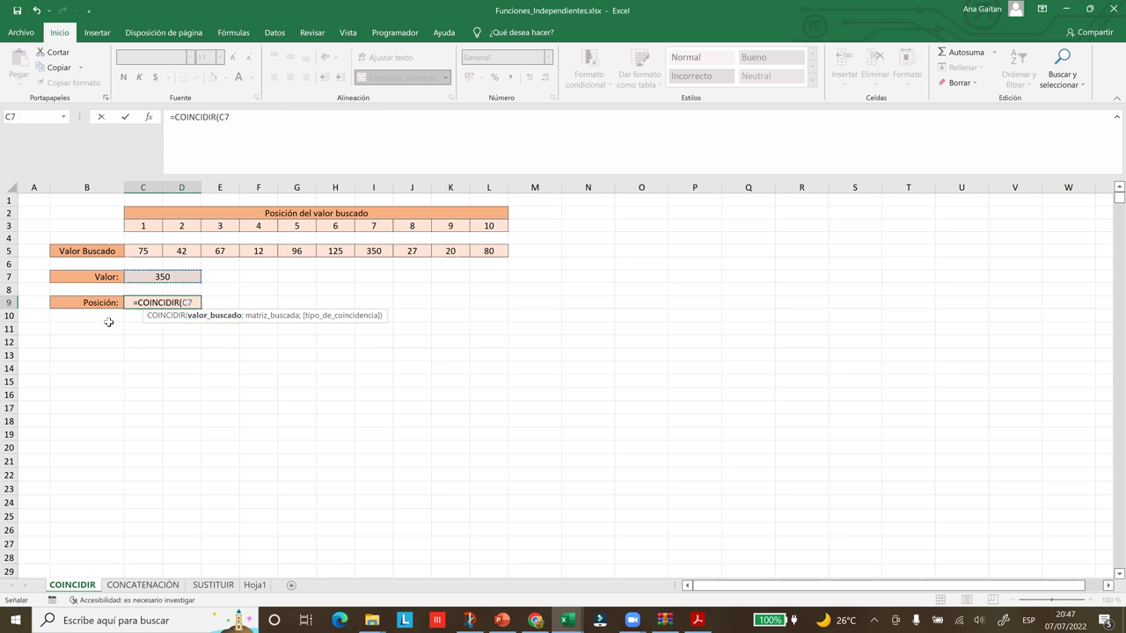
text(;)
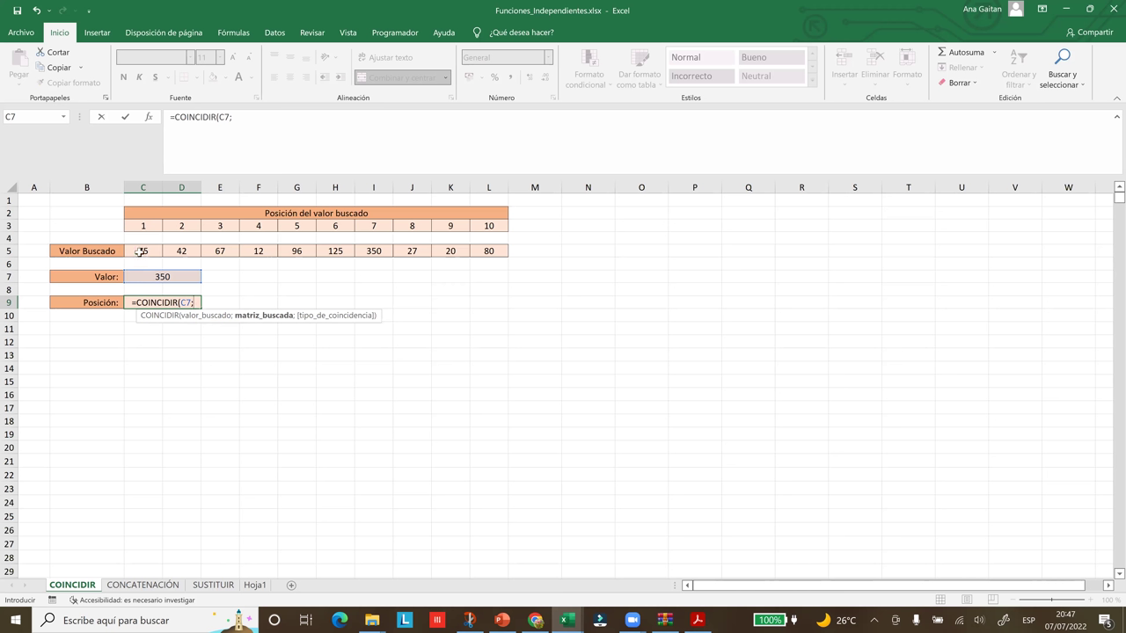
drag(141, 252, 496, 251)
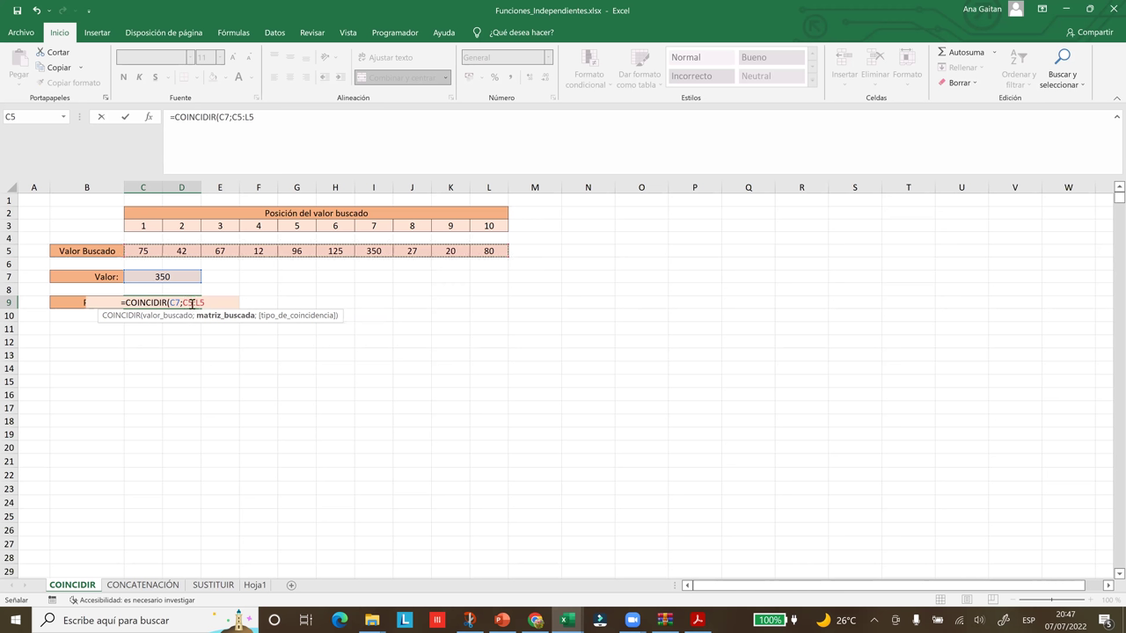
text(;)
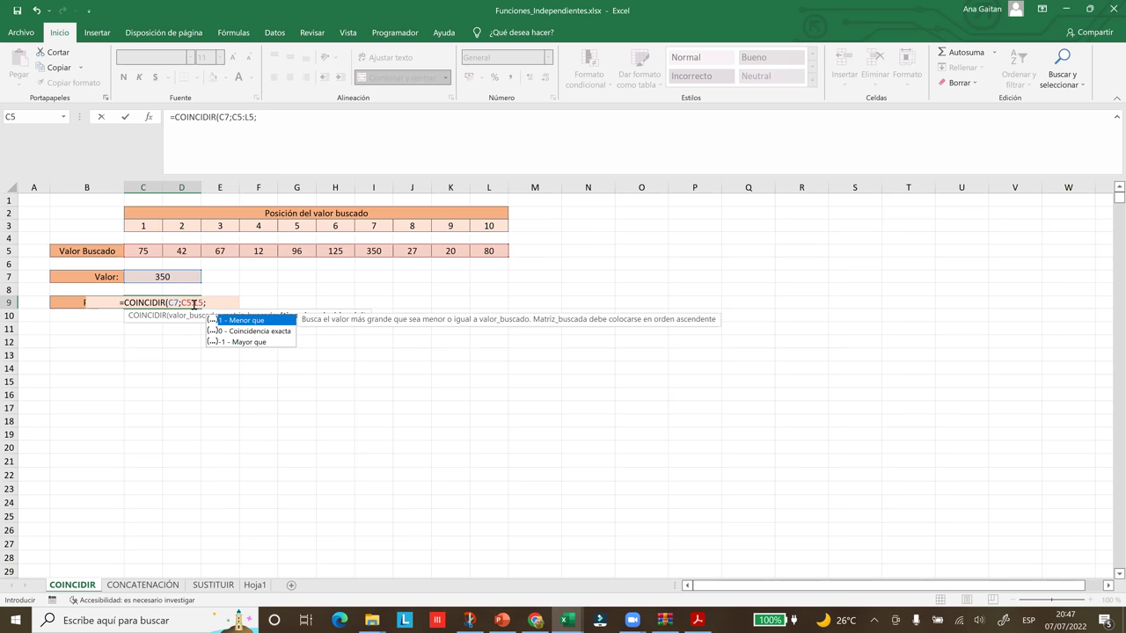
double_click(238, 331)
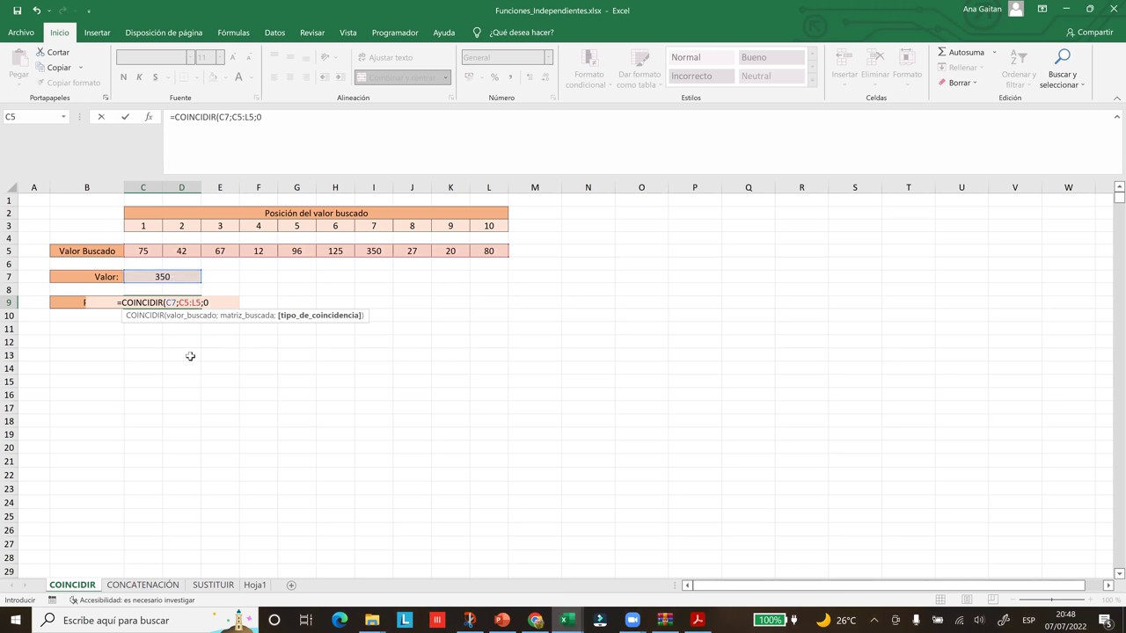
text())
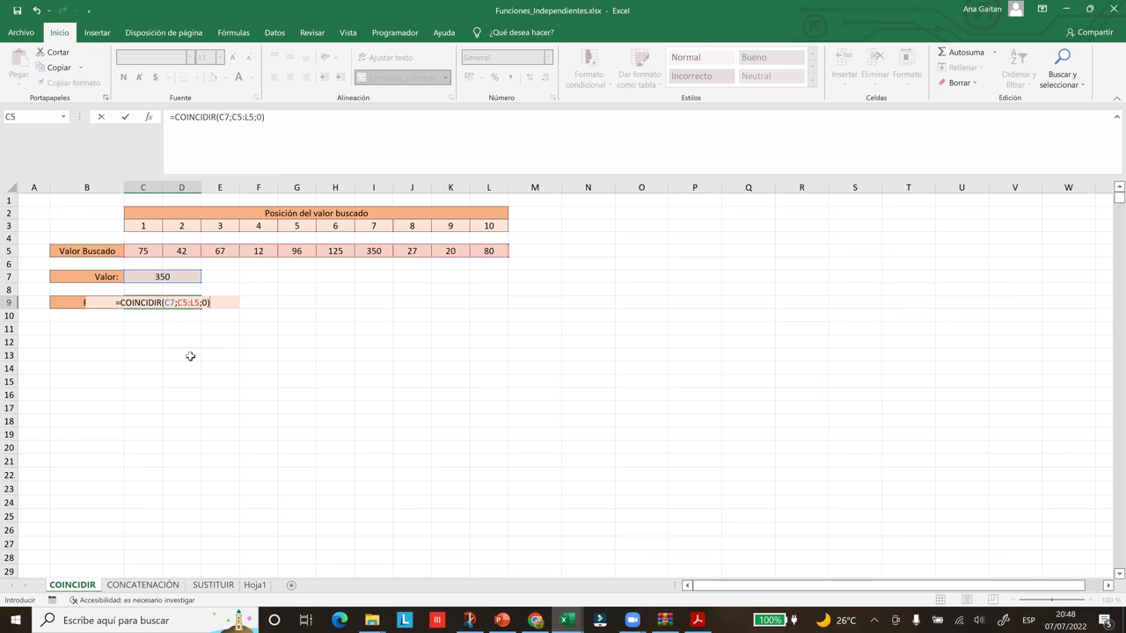
key(Return)
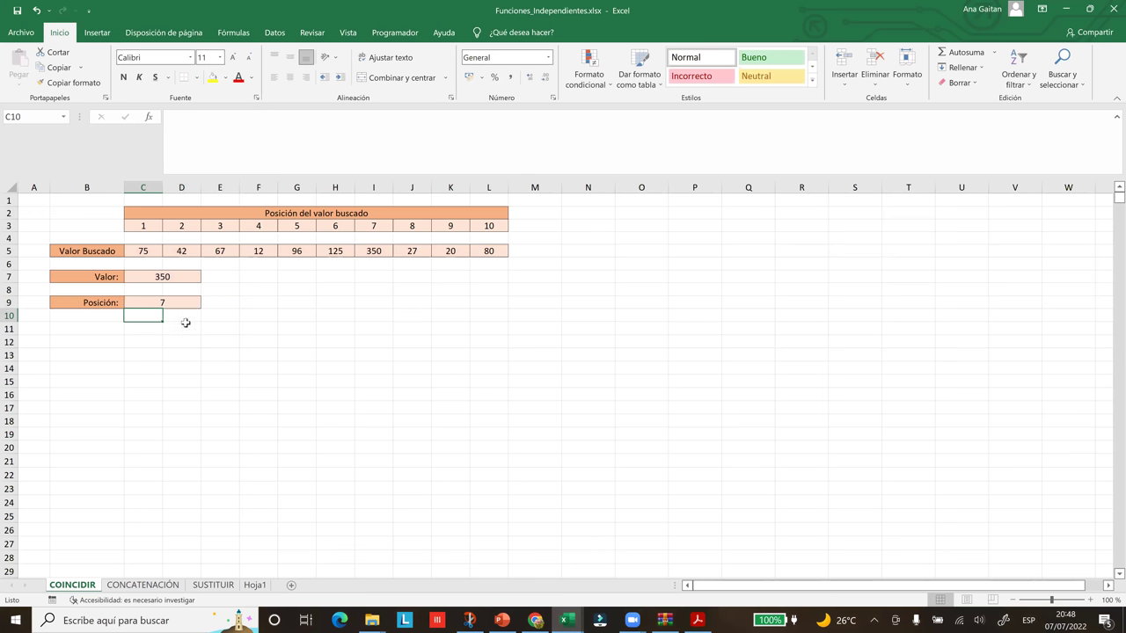
- Check the formula in C9 against the row of values by going through C5 to I5 one cell at a time
click(163, 302)
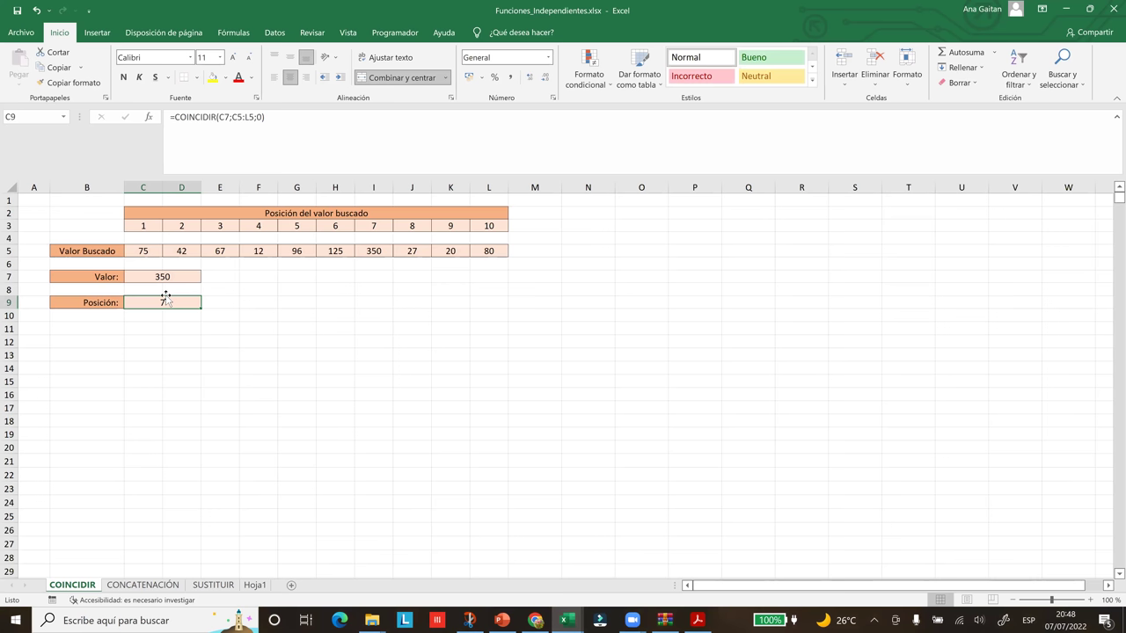
click(151, 251)
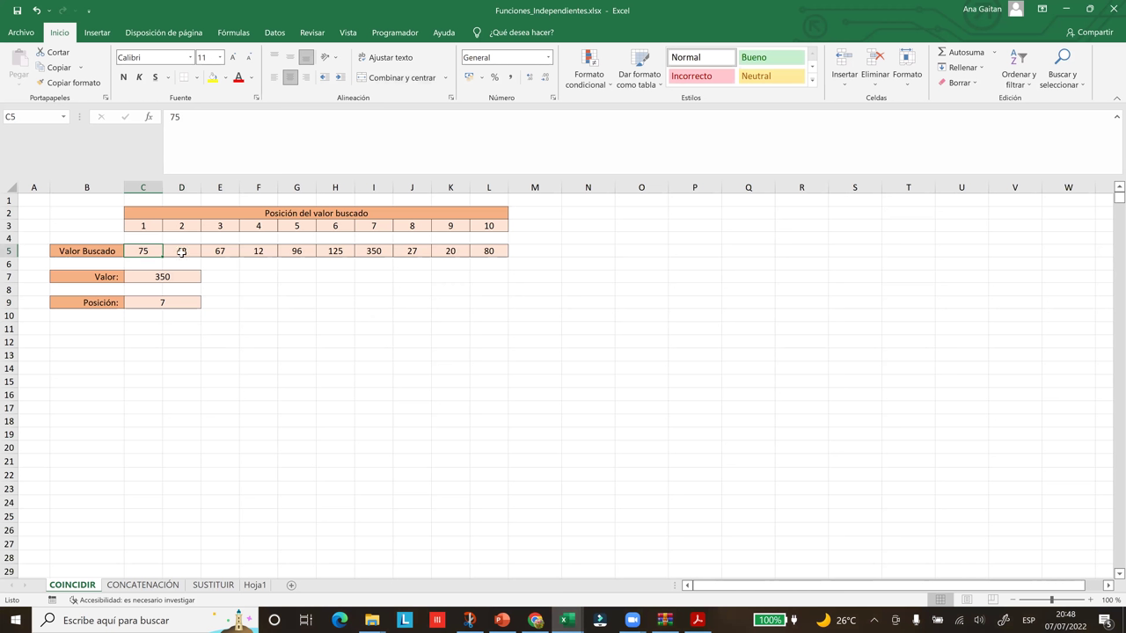
key(Right)
key(Right)
key(Right)
key(Right)
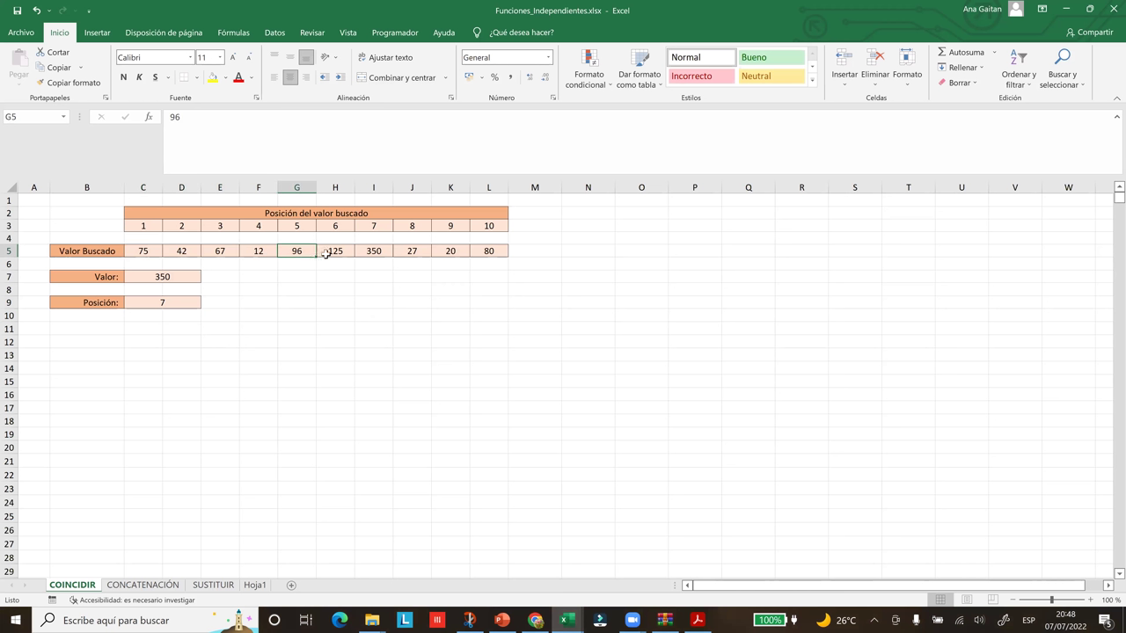
key(Right)
key(Right)
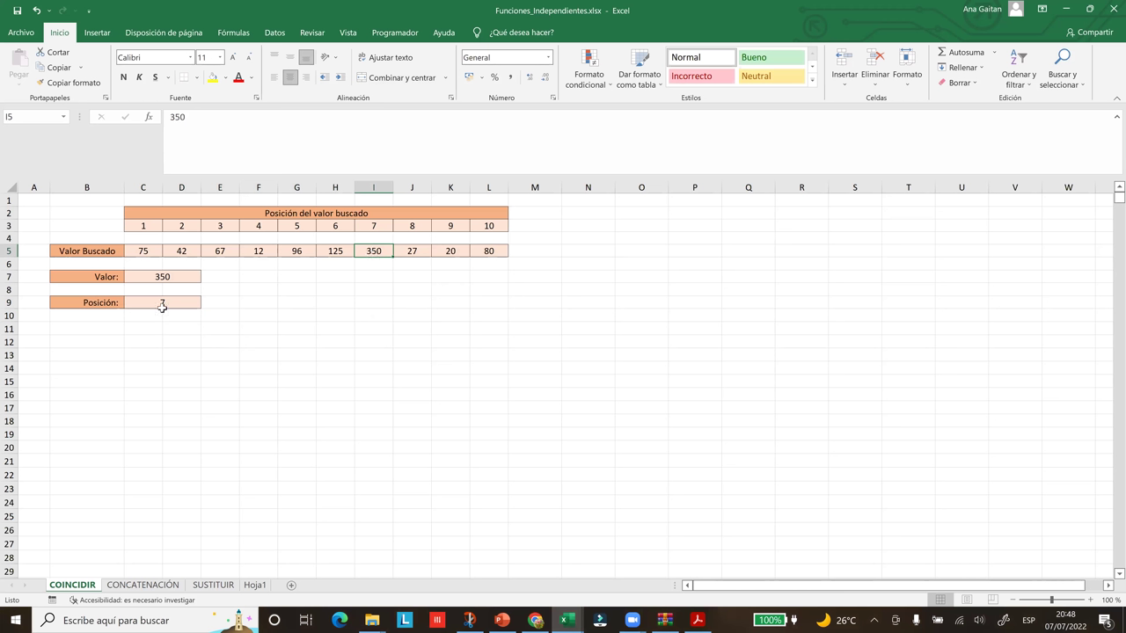
- Enter 1 in N8 and 2 in N9, and extend the series down to 10 in N17
click(588, 239)
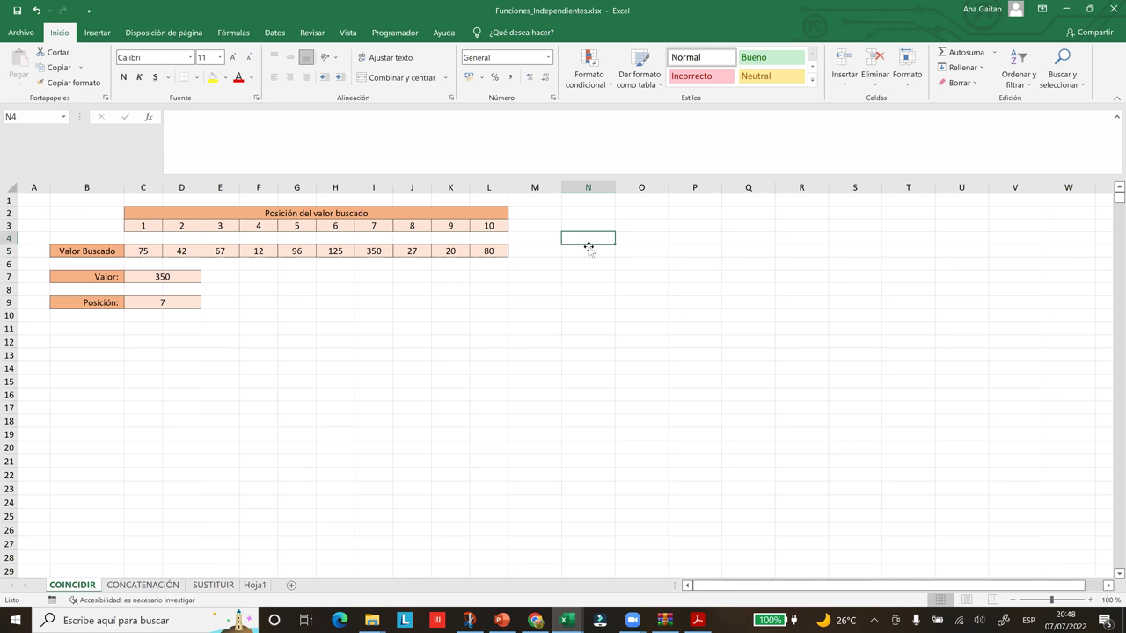
click(589, 294)
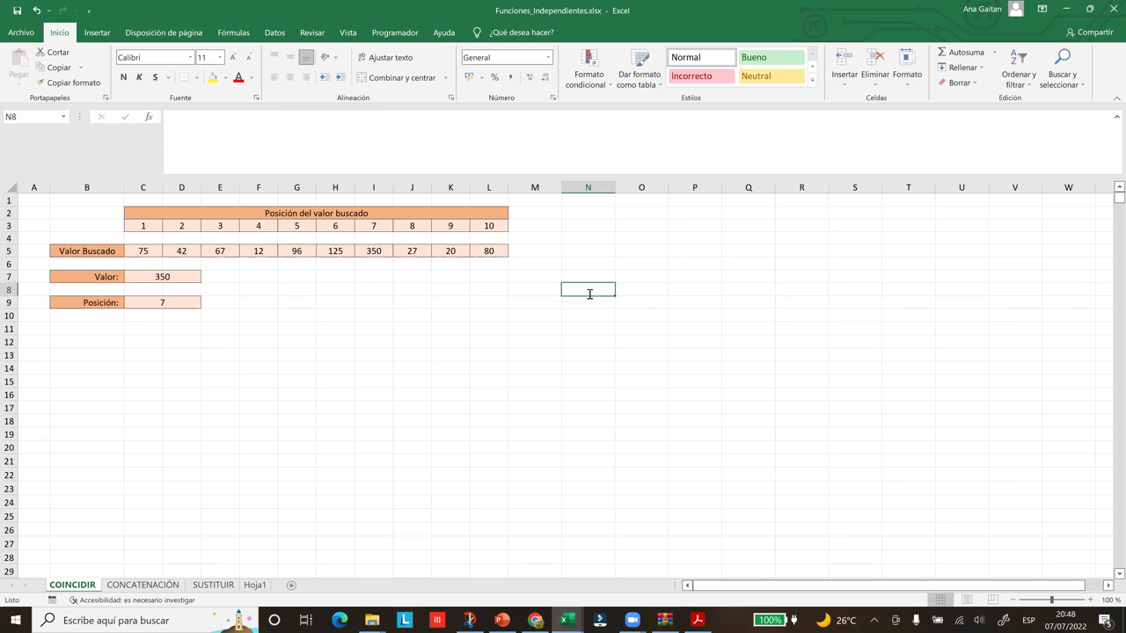
text(1)
key(Return)
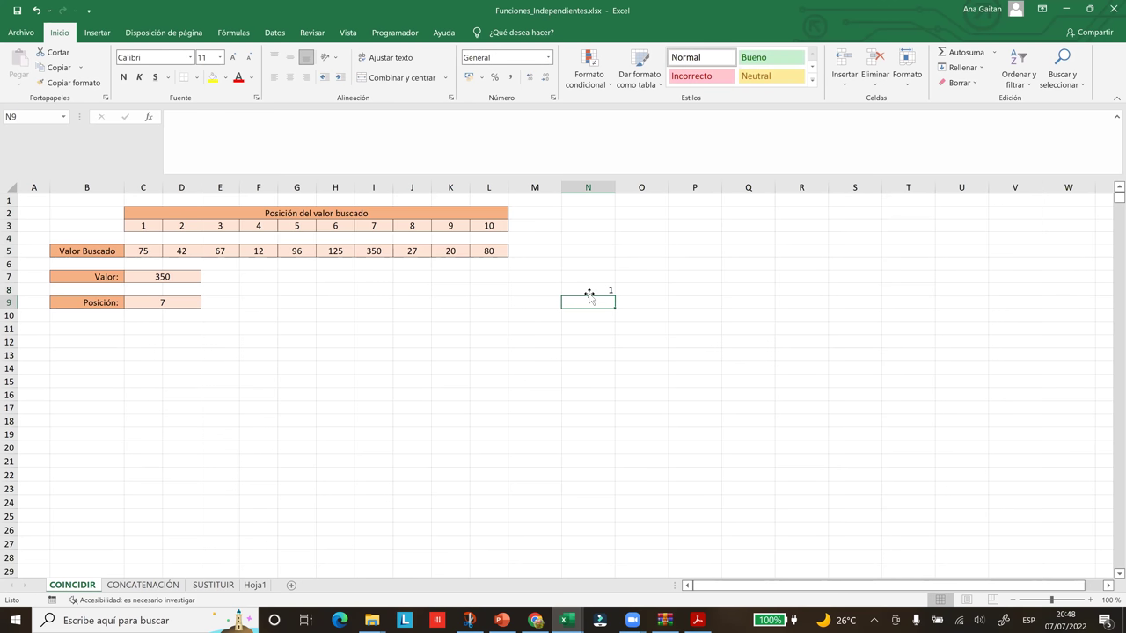
text(2)
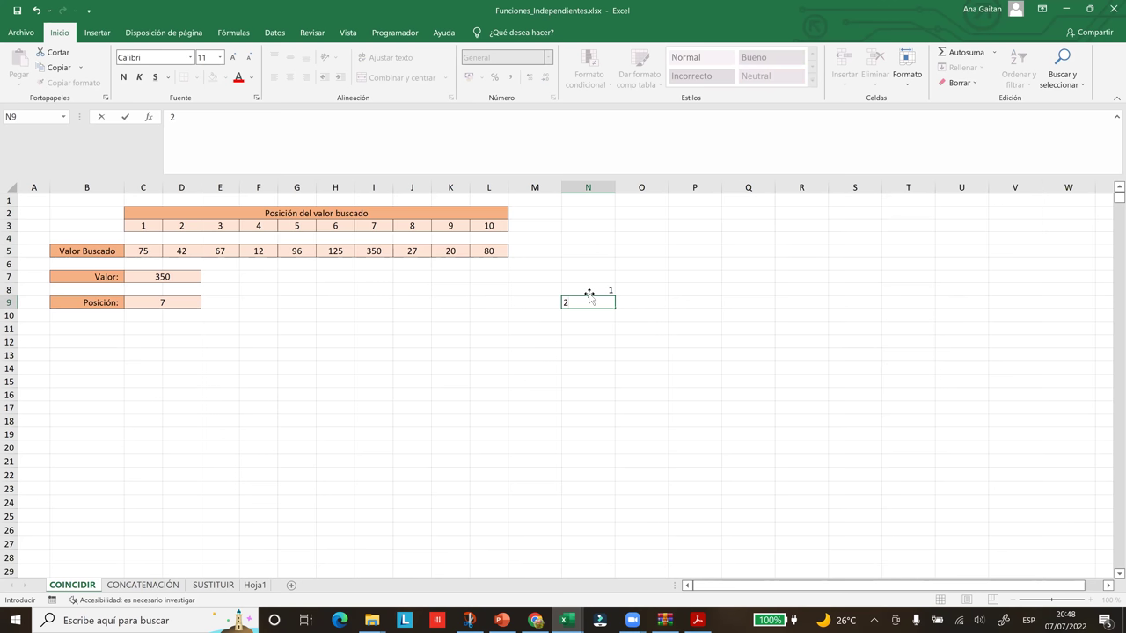
key(Return)
click(592, 289)
drag(596, 310, 604, 299)
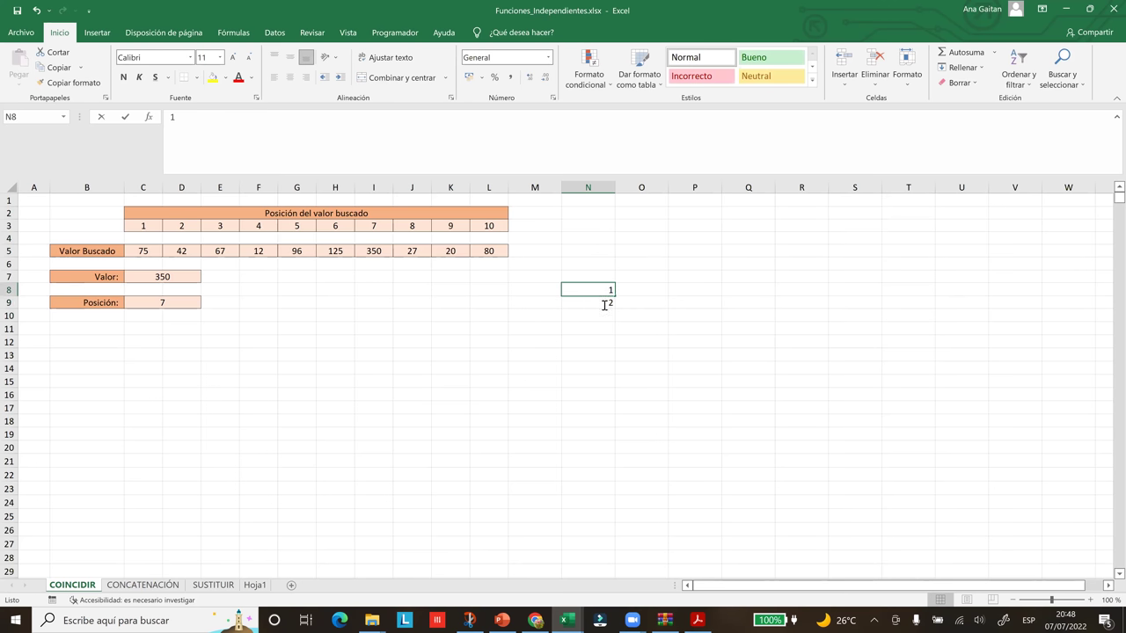
click(598, 303)
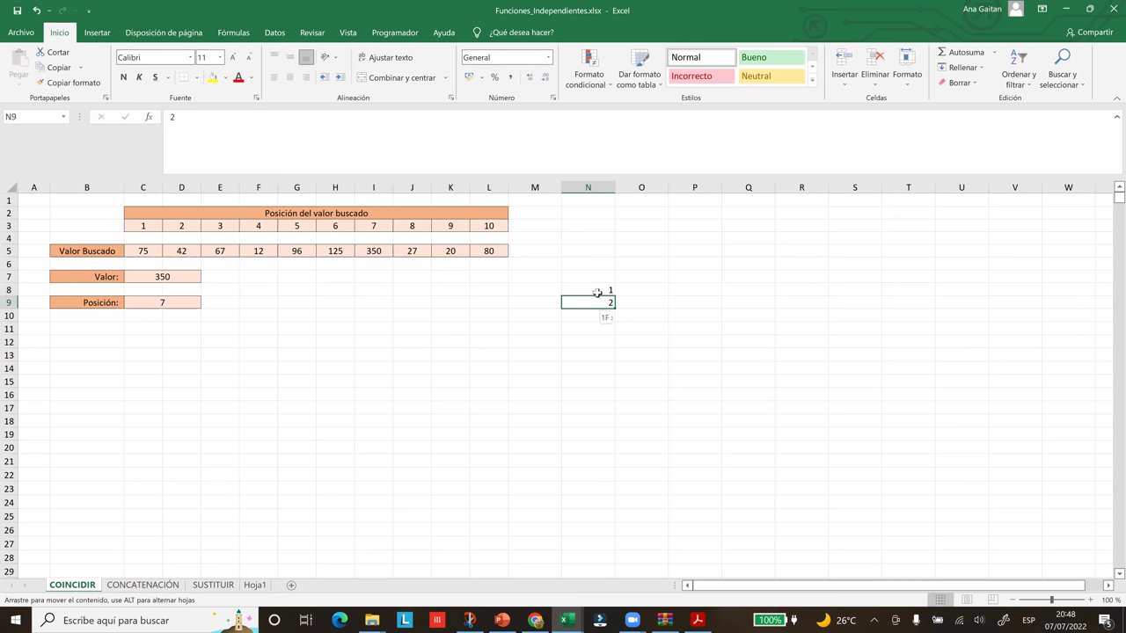
drag(596, 293, 608, 418)
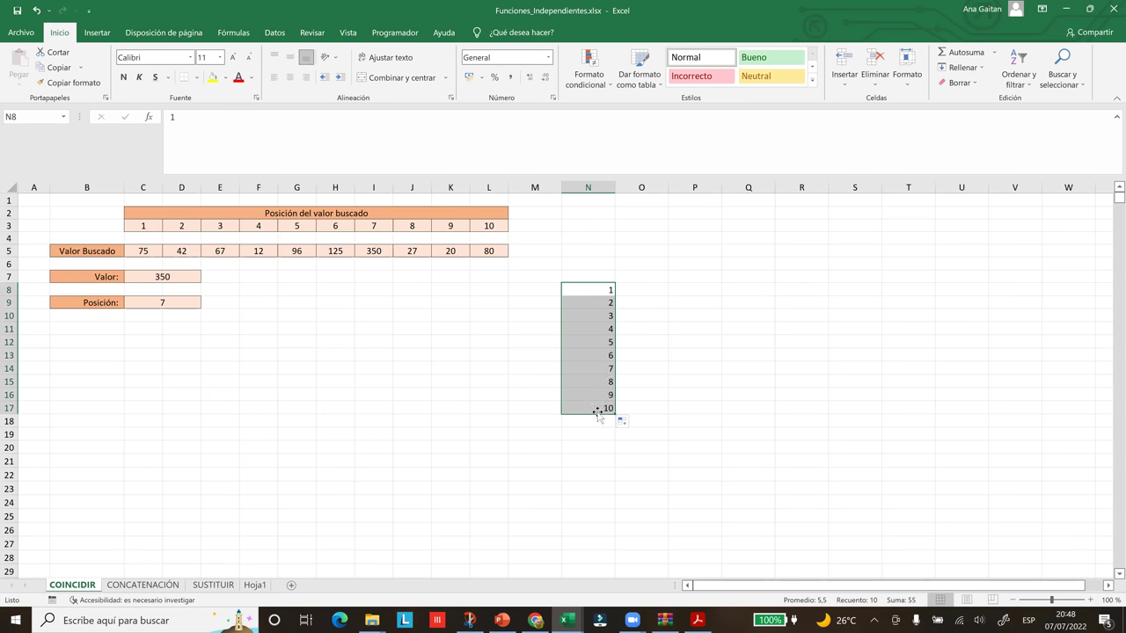
click(436, 398)
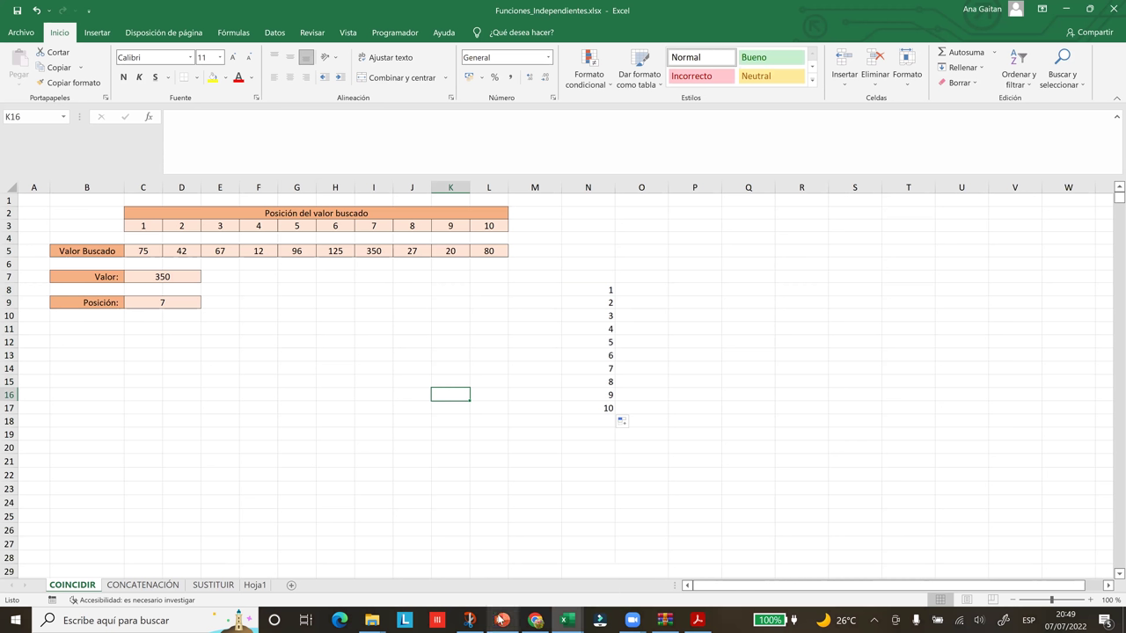
- Bring up the Clase 3.pptx presentation beside the workbook and enter 5 as the value to look up in C7
click(501, 620)
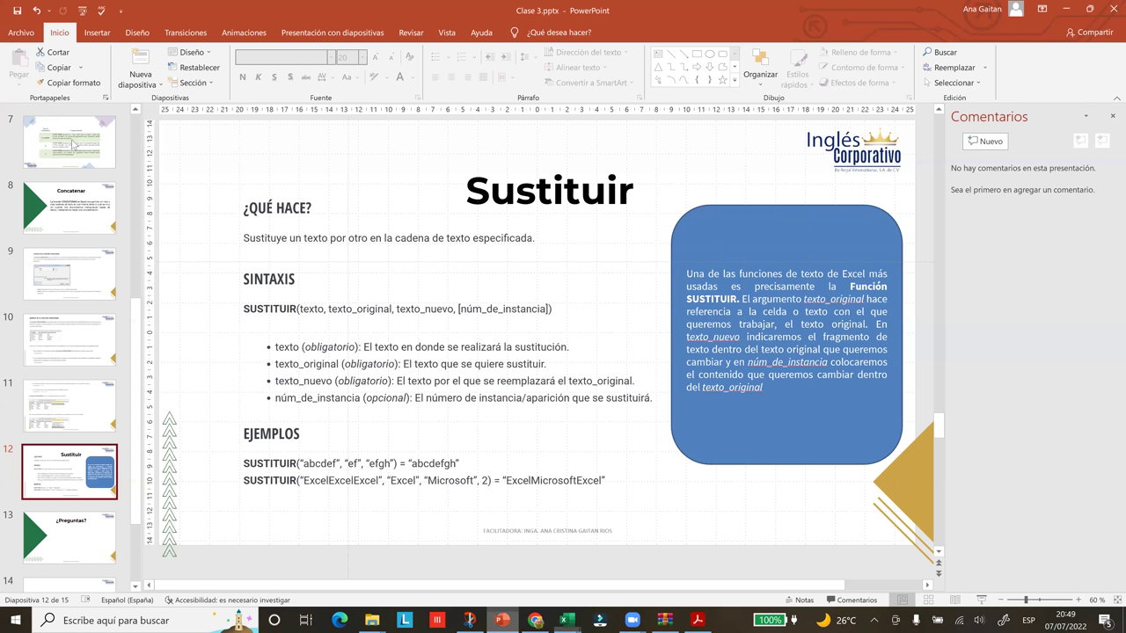
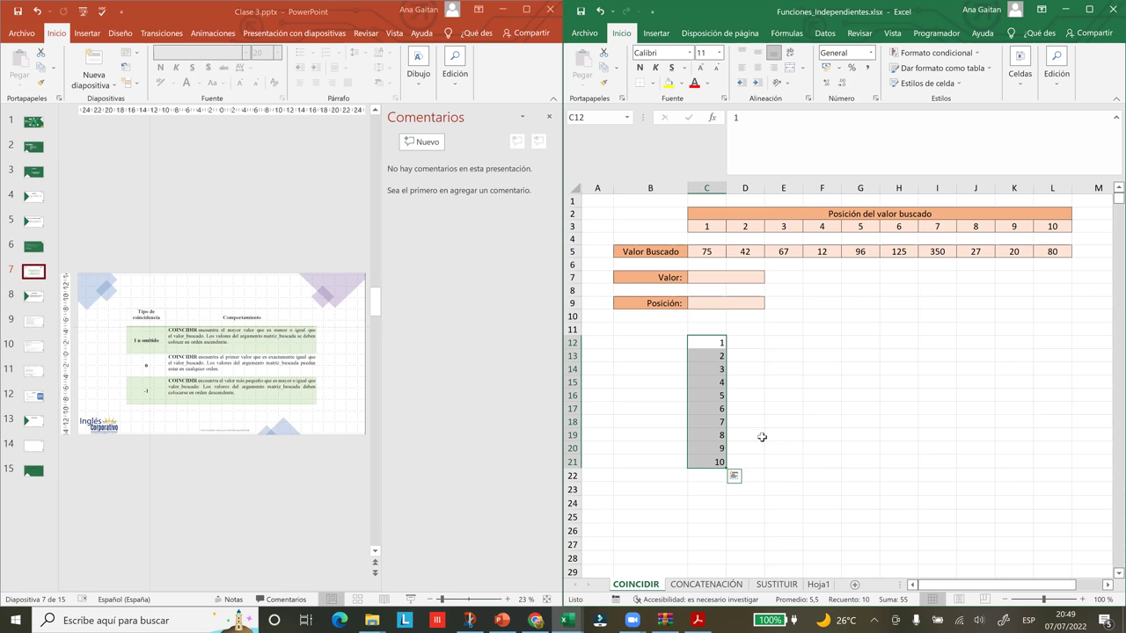
click(719, 277)
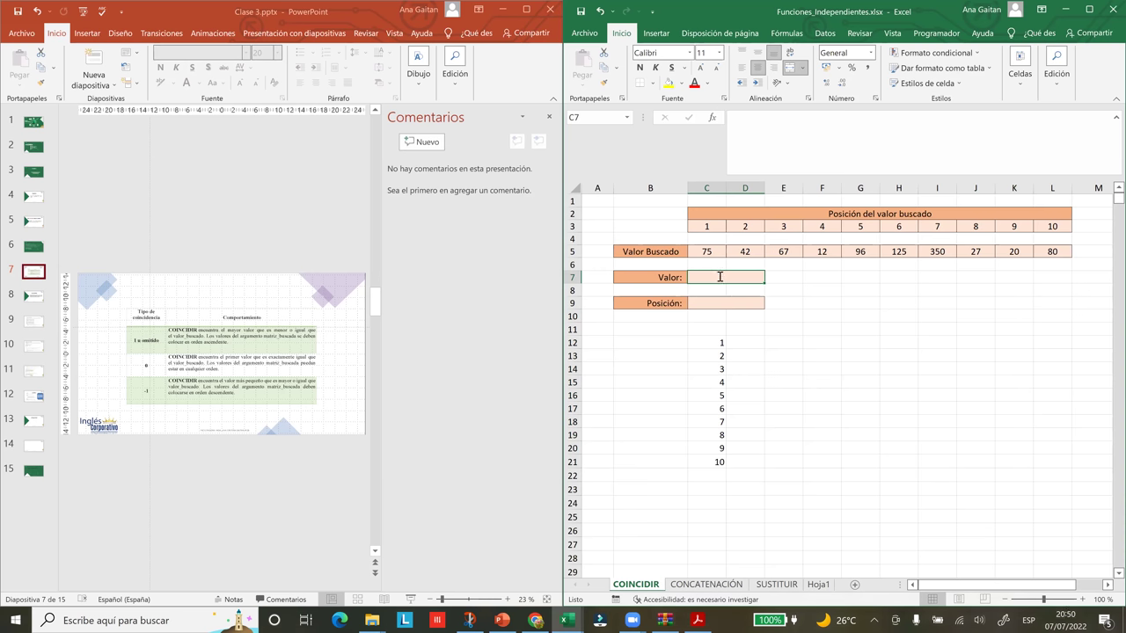
text(75)
key(Return)
key(Return)
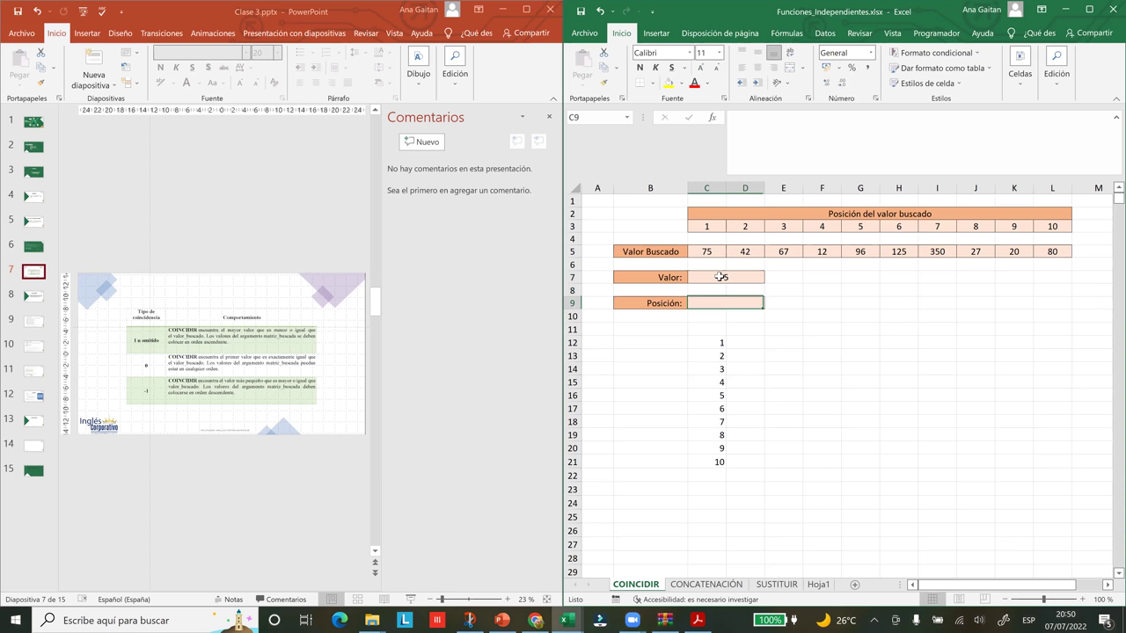
- Enter =COINCIDIR(C7;C12:C21;1) in C9 to find the position of the C7 value with the less-than match type
text())
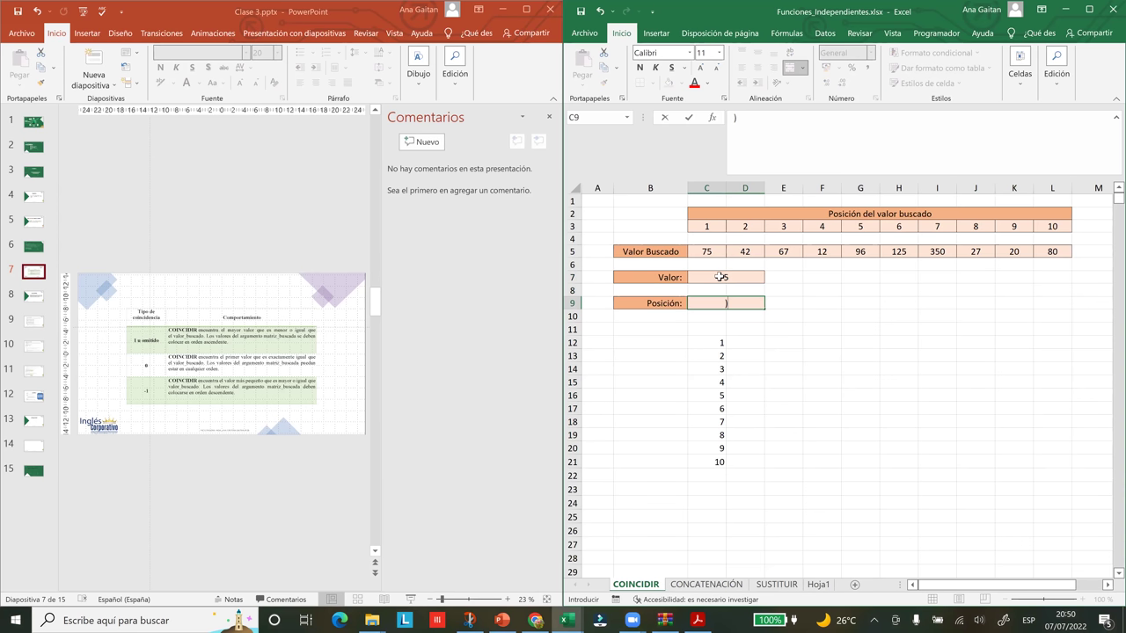
text(=coin)
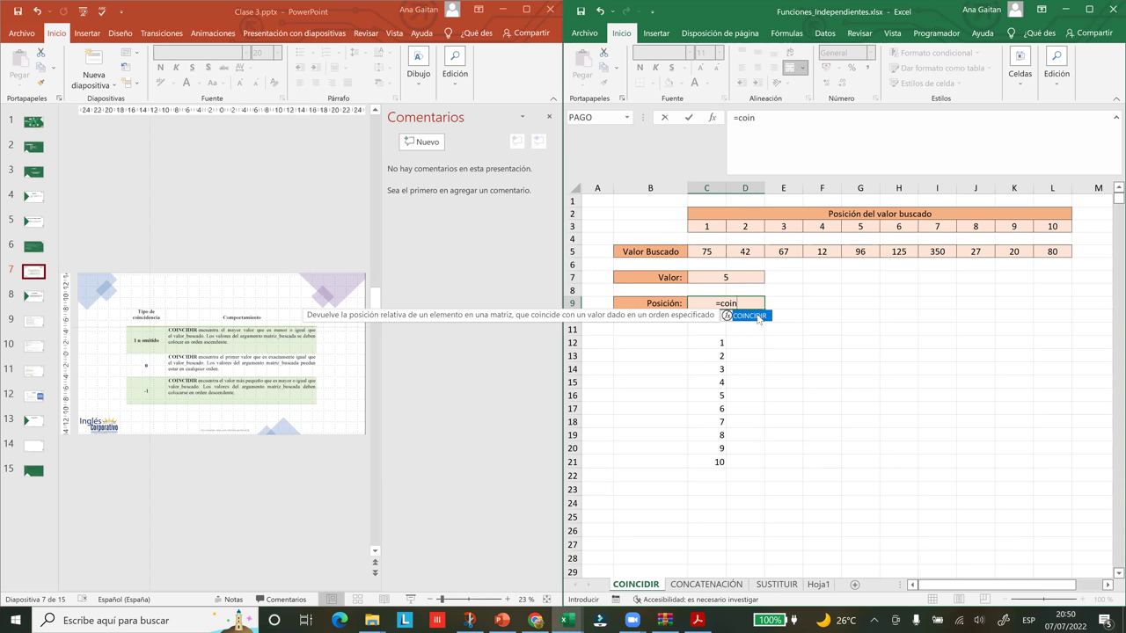
double_click(761, 317)
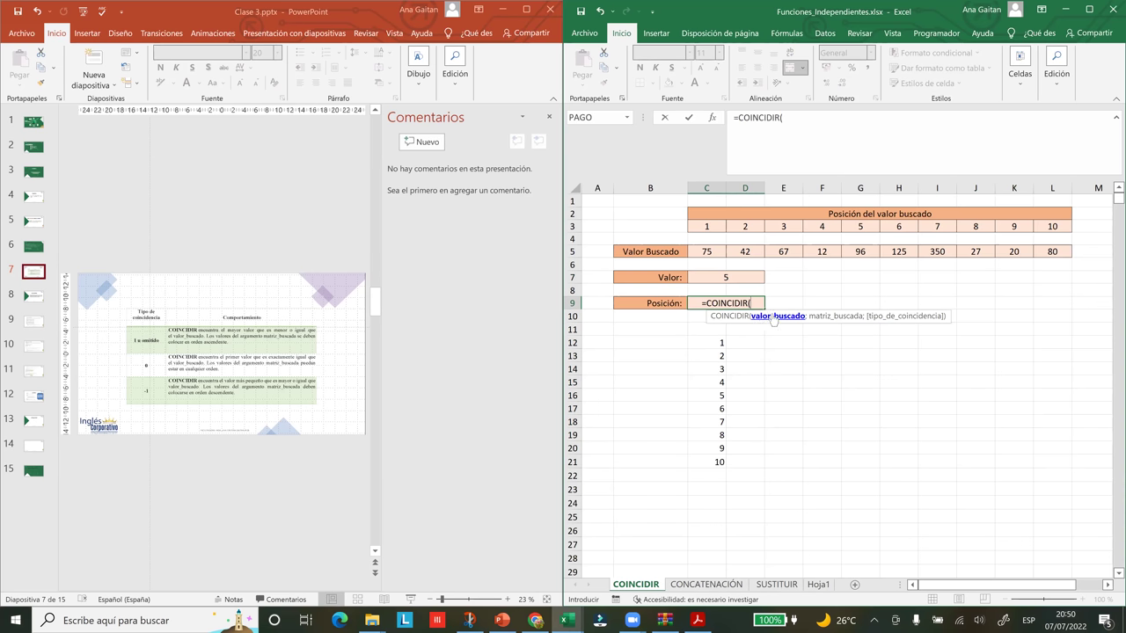
click(725, 279)
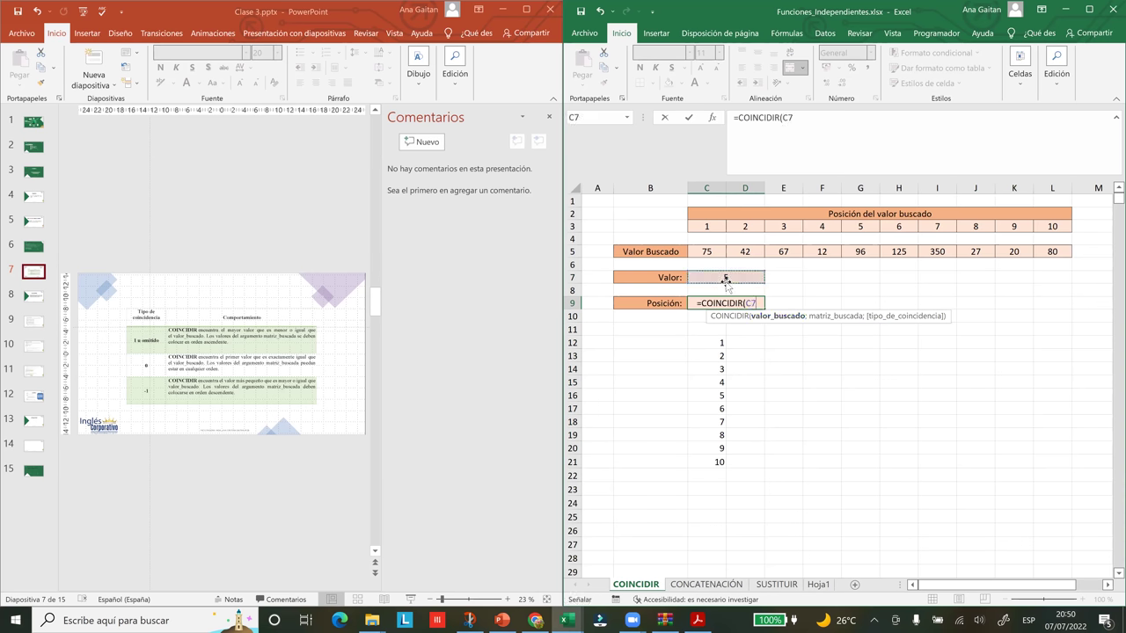
text(;)
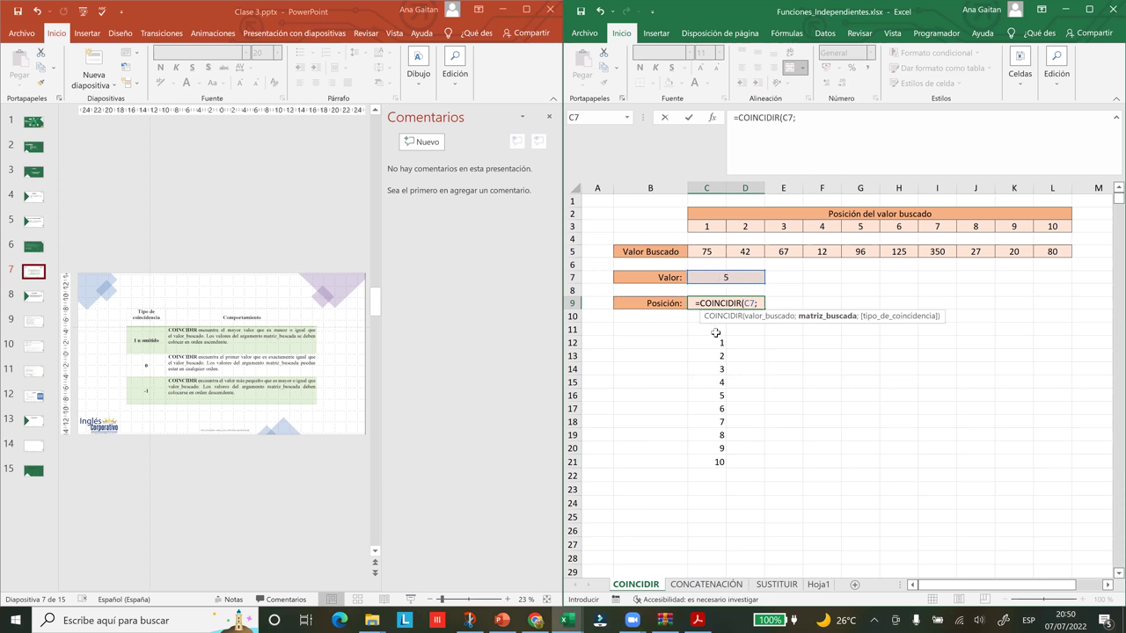
drag(714, 343, 706, 461)
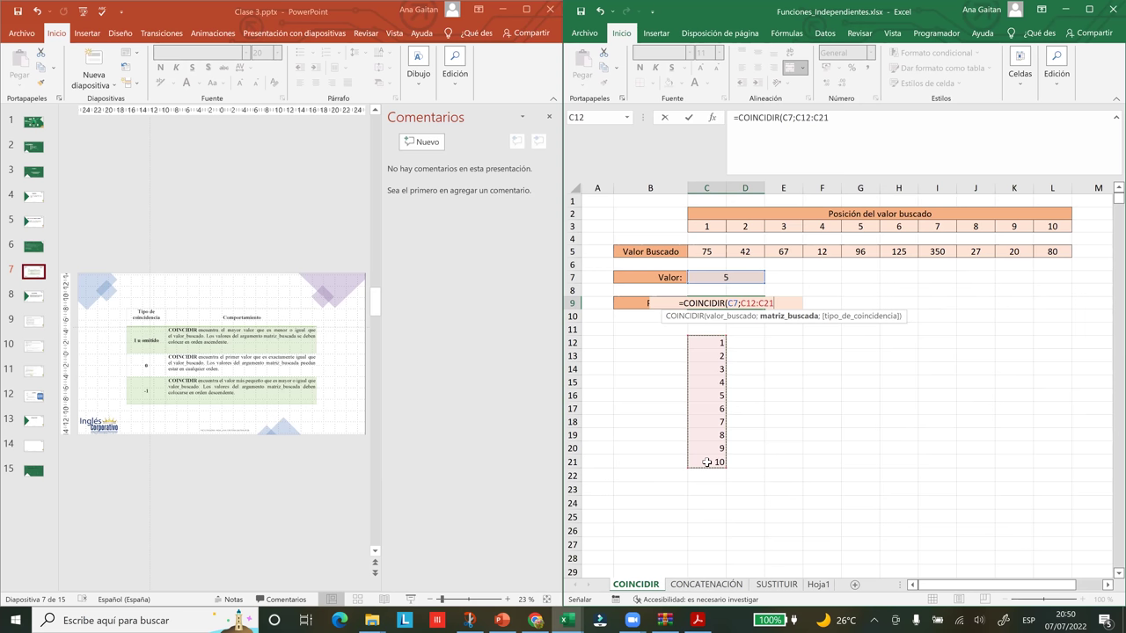
text(;)
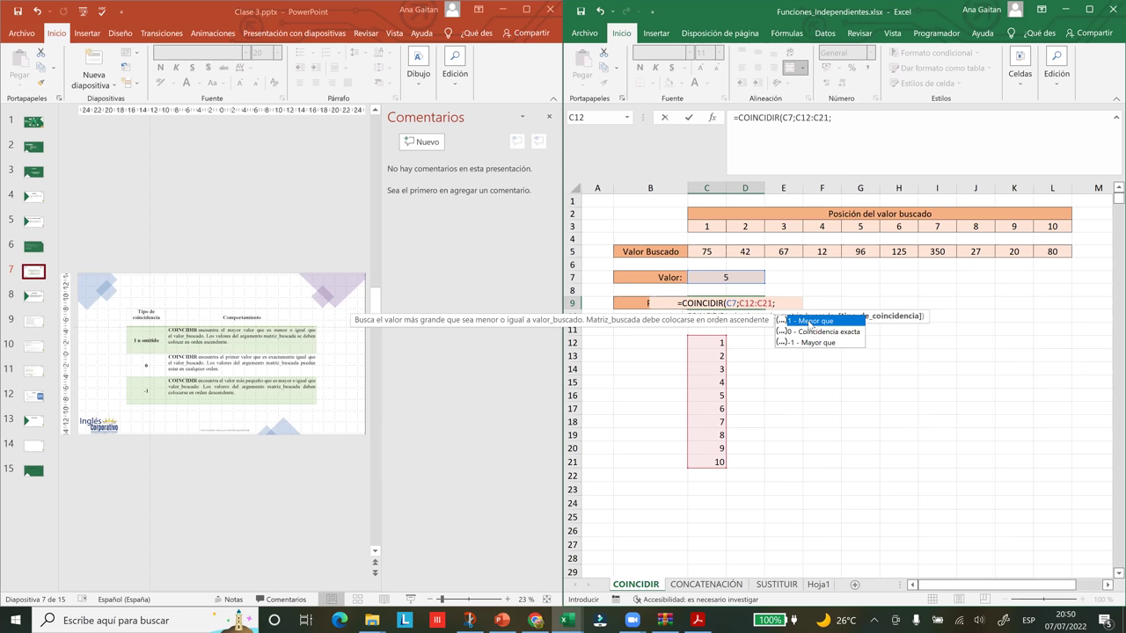
double_click(809, 322)
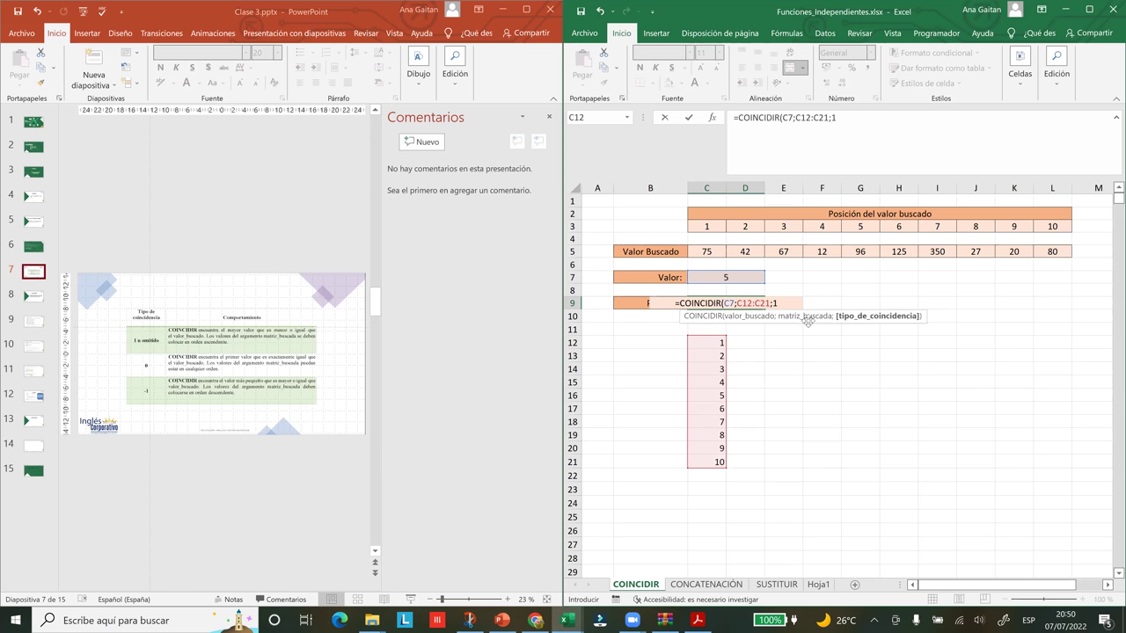
text())
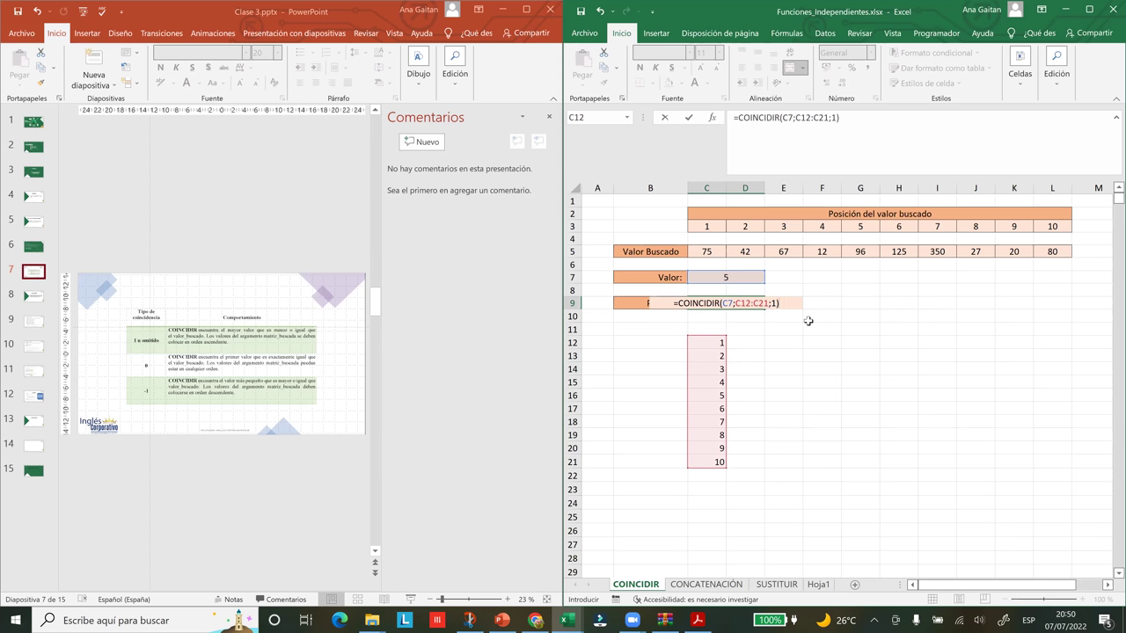
key(Return)
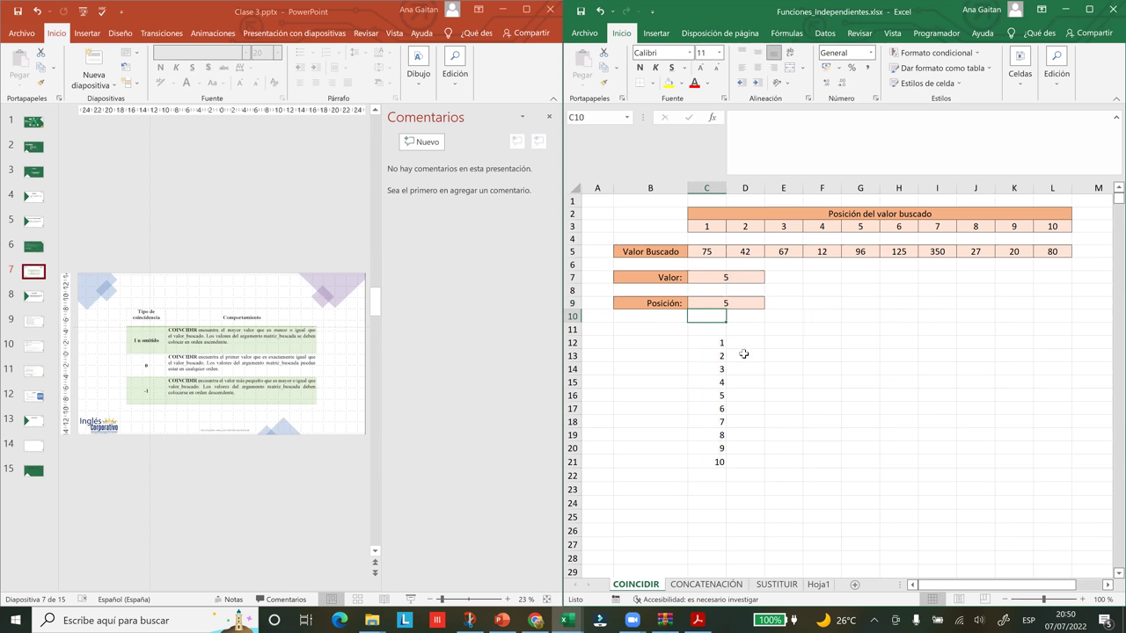
- Check the position in C9 against the vertical list by going through C12 to C16 and highlighting C12:C21
click(717, 343)
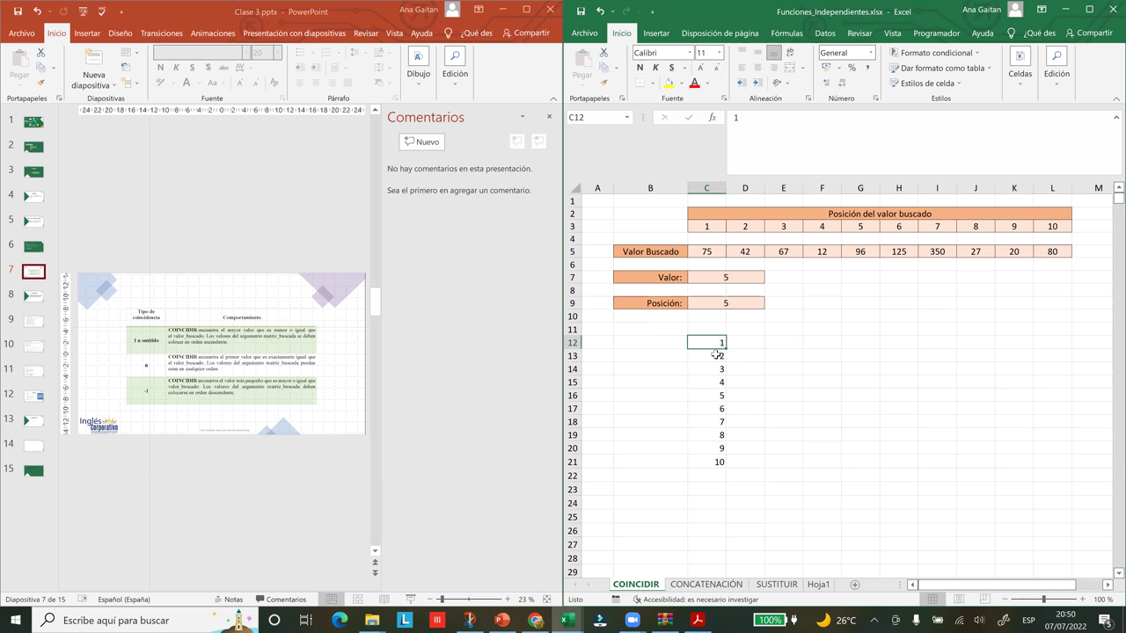
key(Down)
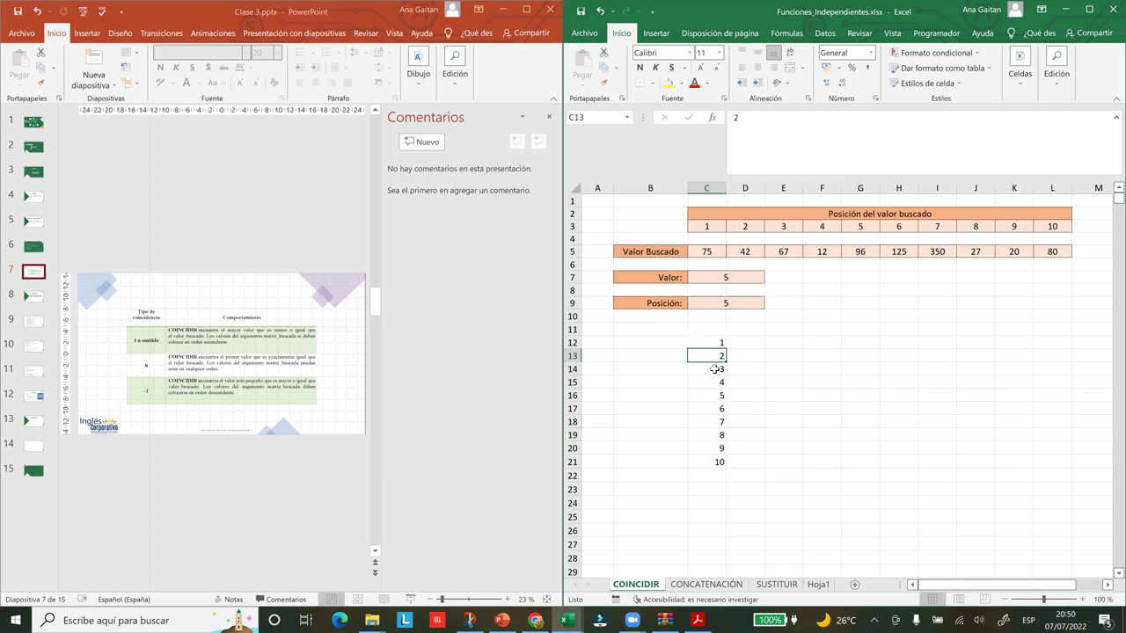
key(Down)
key(Down)
key(Down)
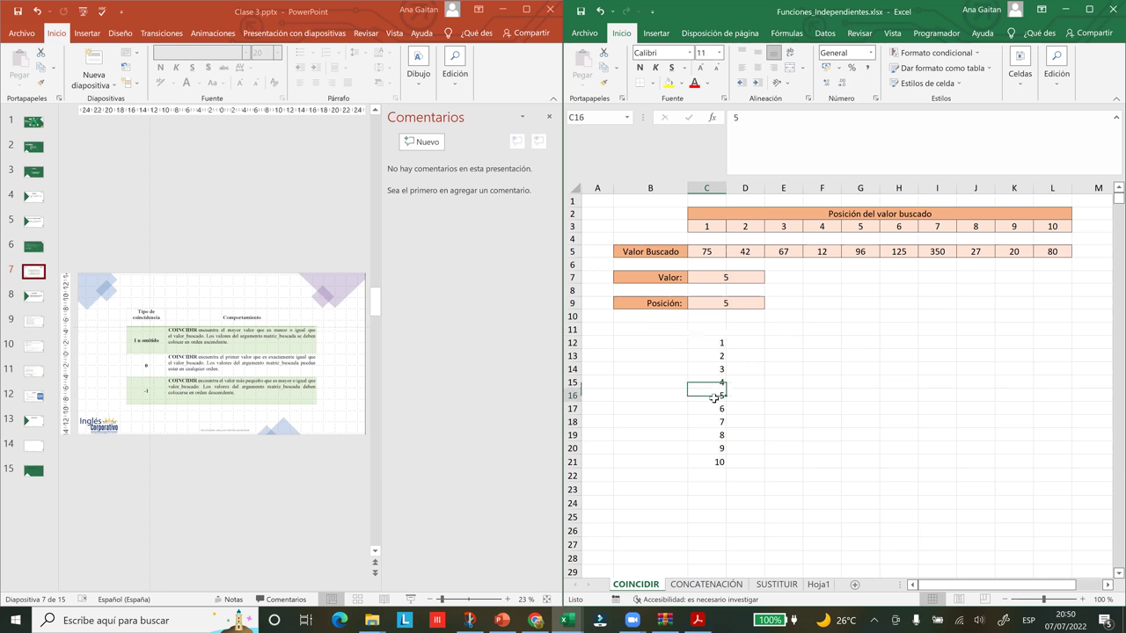
drag(713, 340, 709, 457)
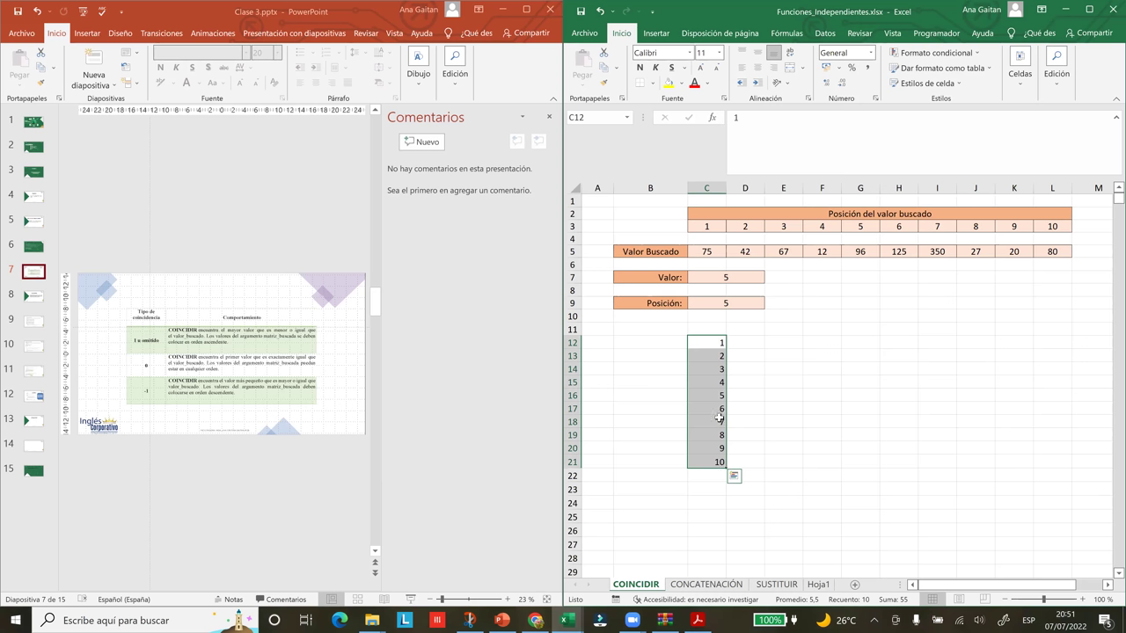
- Review the range and match type in the C9 formula and compare the ordered list with the values in C5:L5
double_click(725, 302)
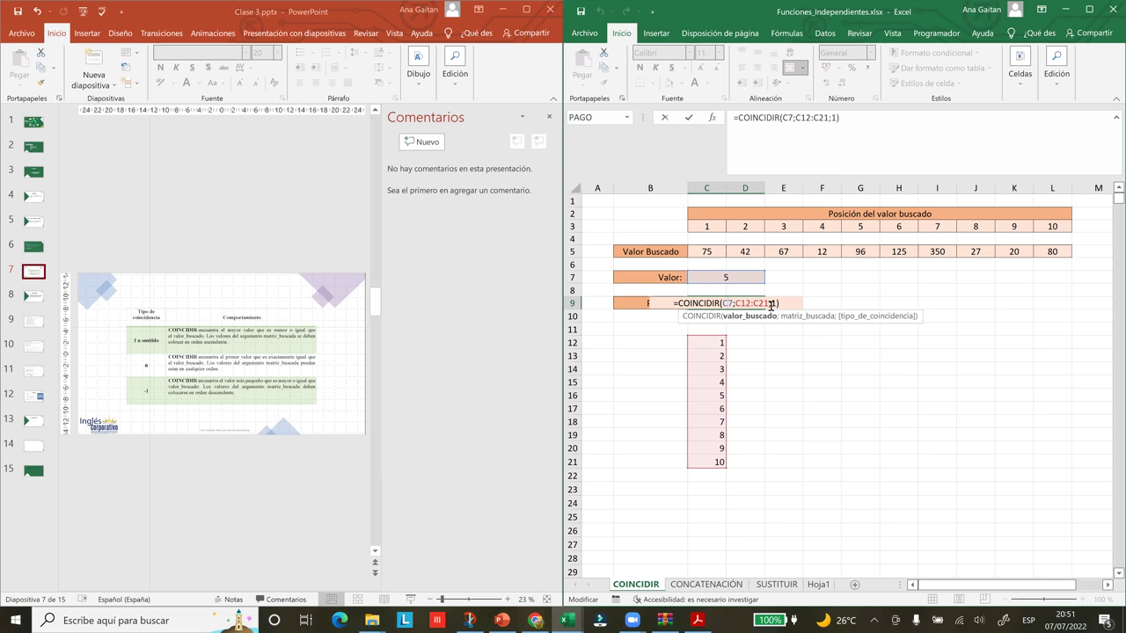
key(Return)
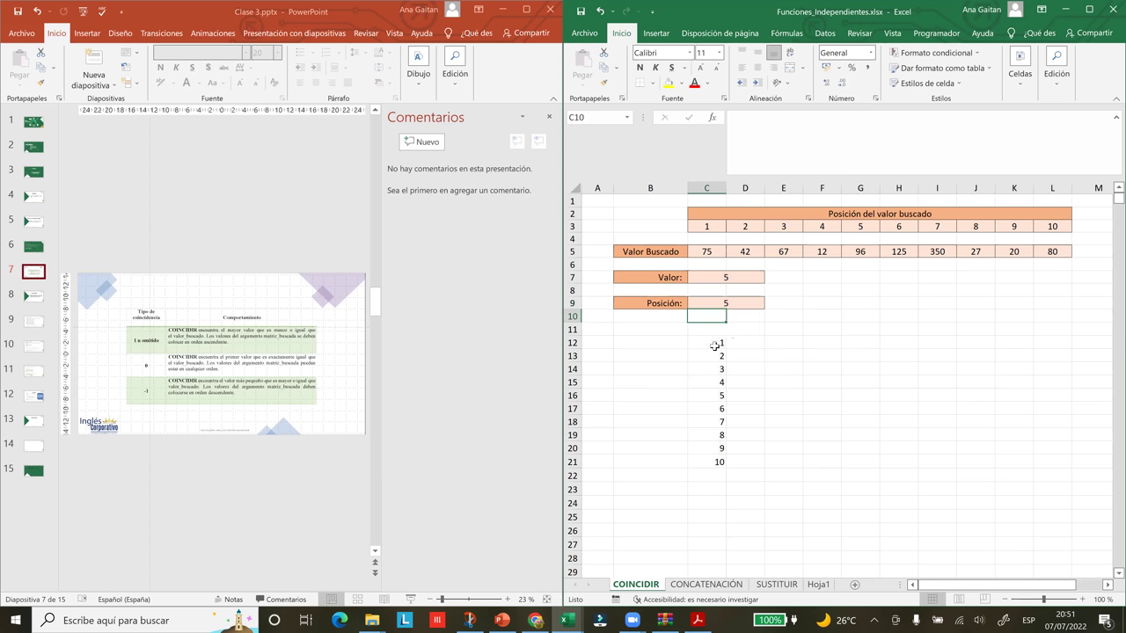
drag(711, 250, 745, 251)
drag(1046, 237, 1052, 251)
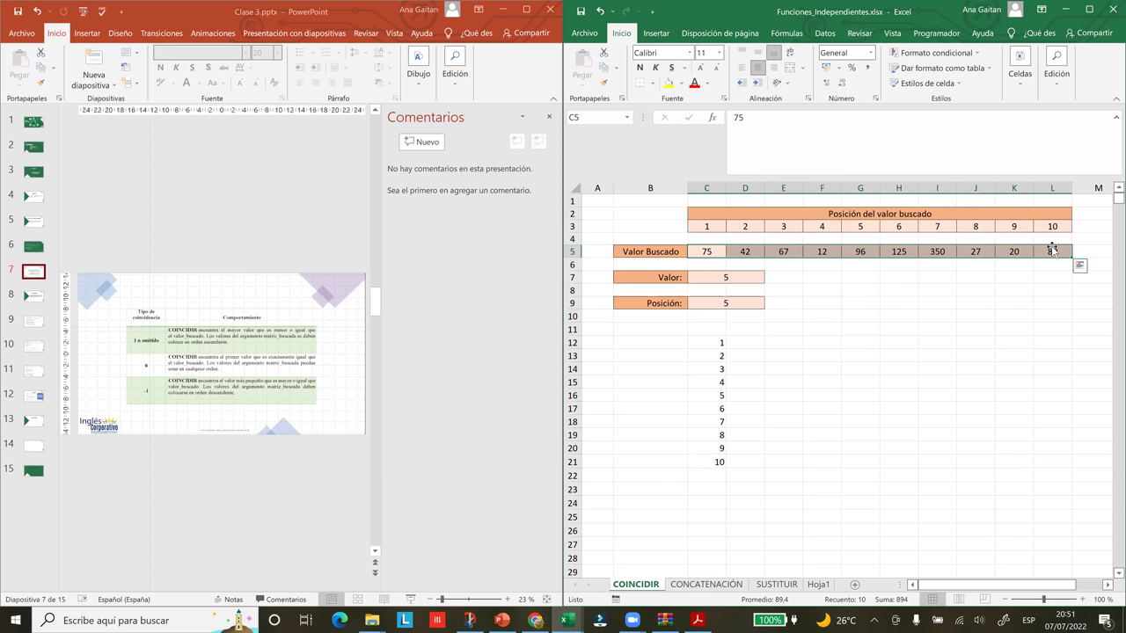
click(931, 367)
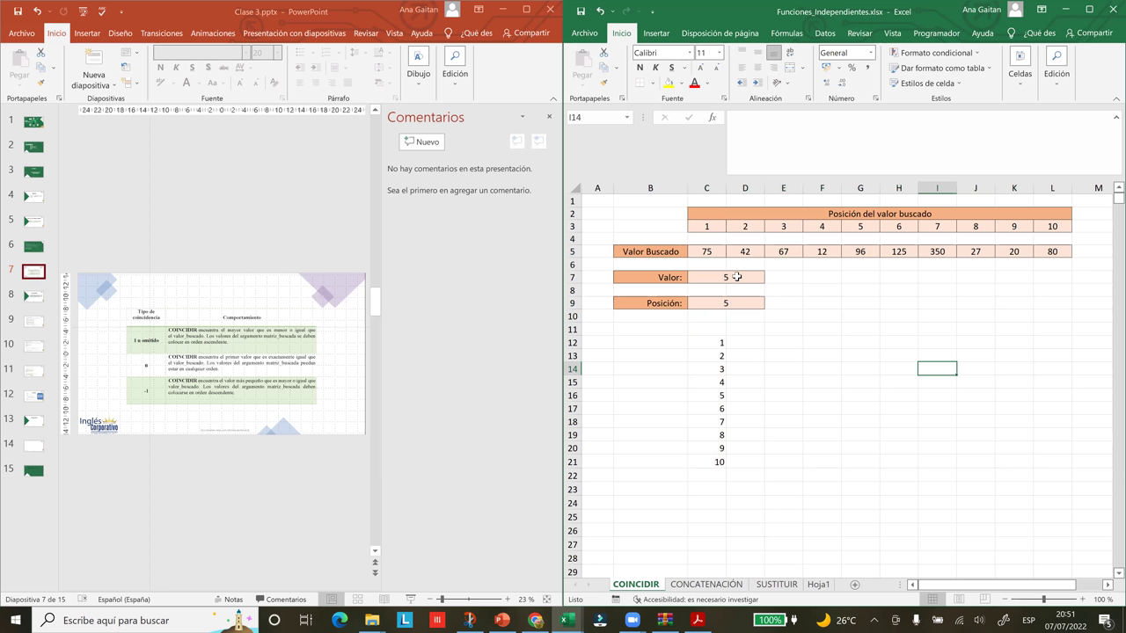
- Open the CONCATENACIÓN sheet and maximize the workbook window to fill the screen
click(710, 585)
click(711, 585)
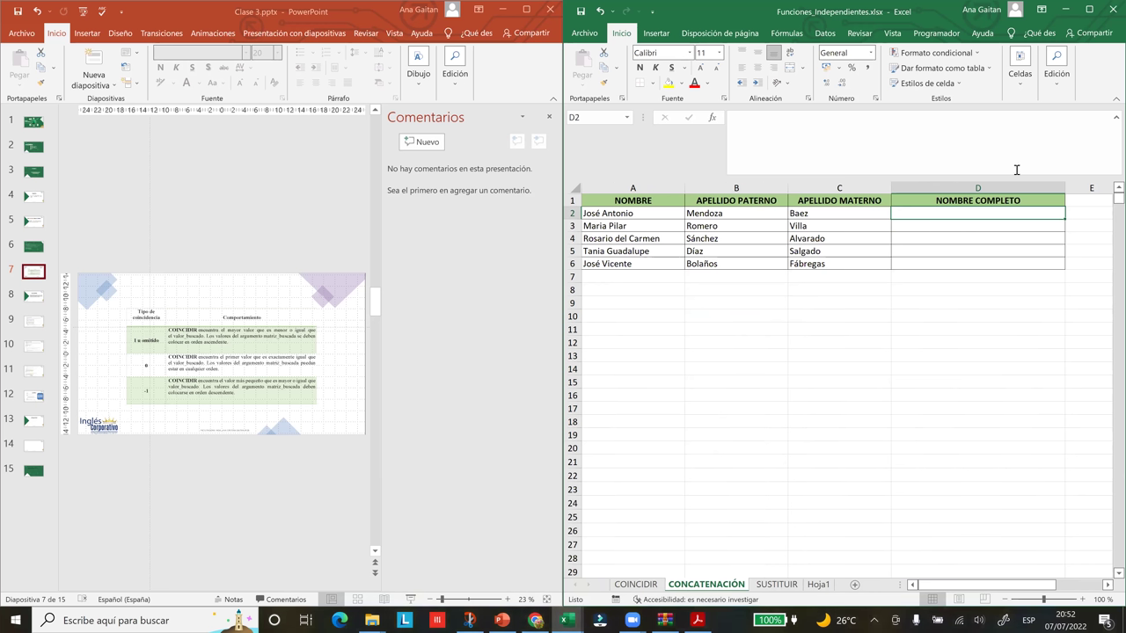
key(super+Left)
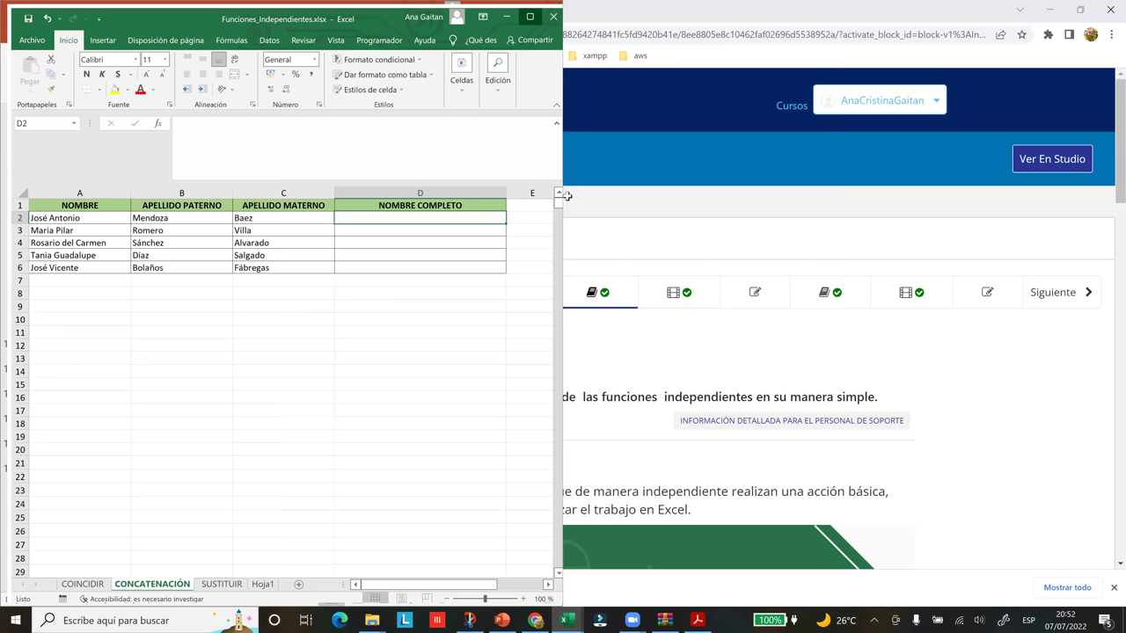
key(super+Up)
- Enter =CONCATENAR(A2;B2;C2) in D2 to join the first name and both surnames in the NOMBRE COMPLETO column
text(=)
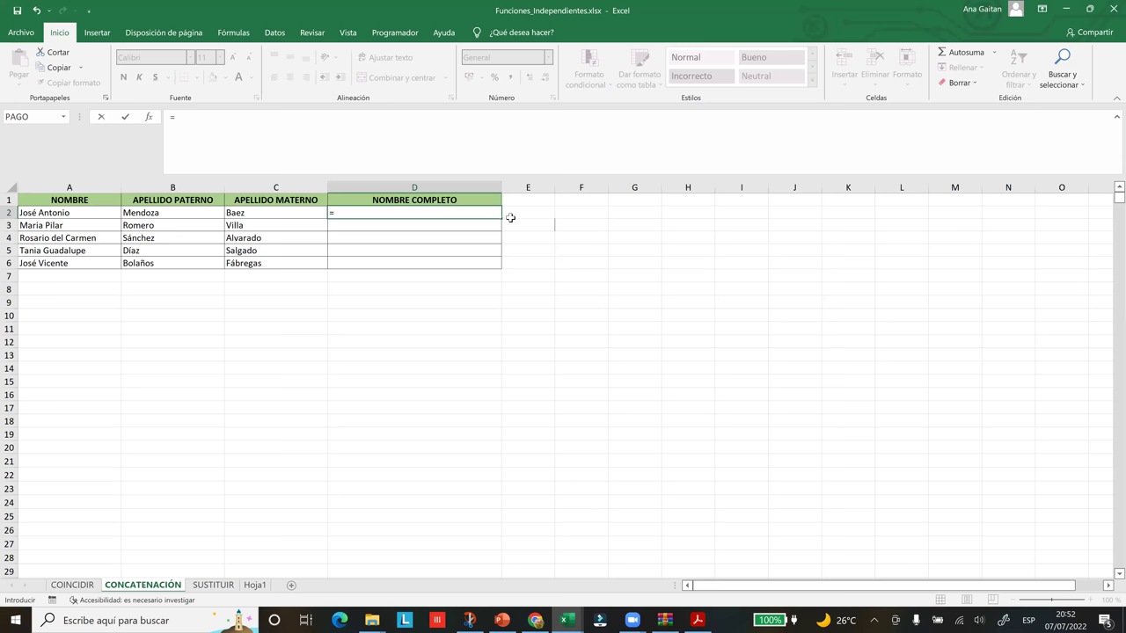
text(conca)
double_click(371, 225)
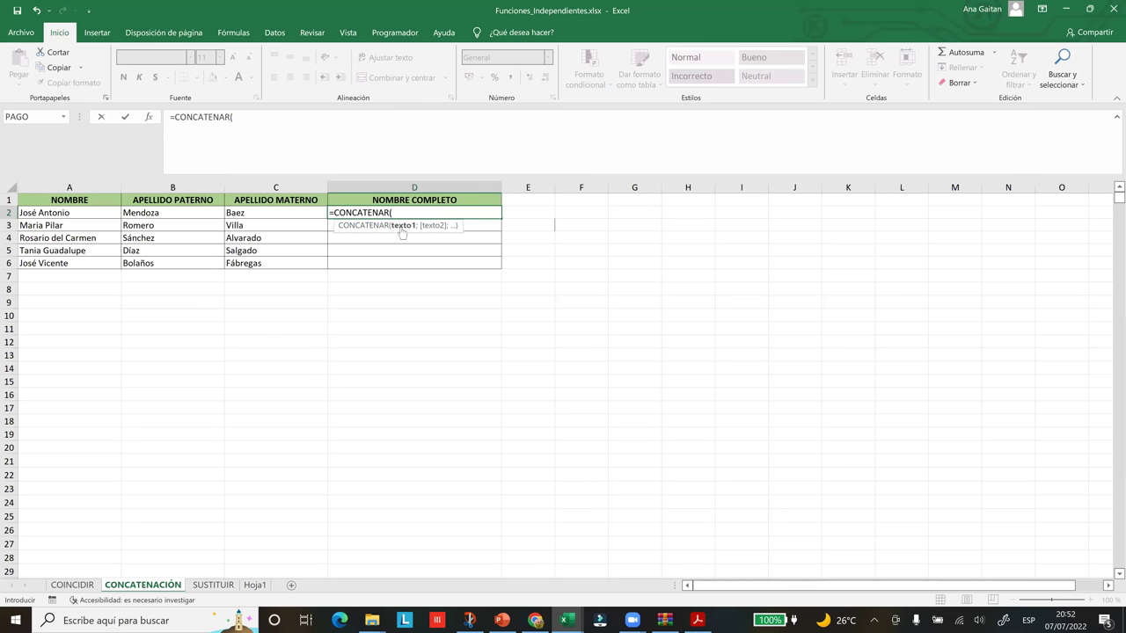
click(58, 213)
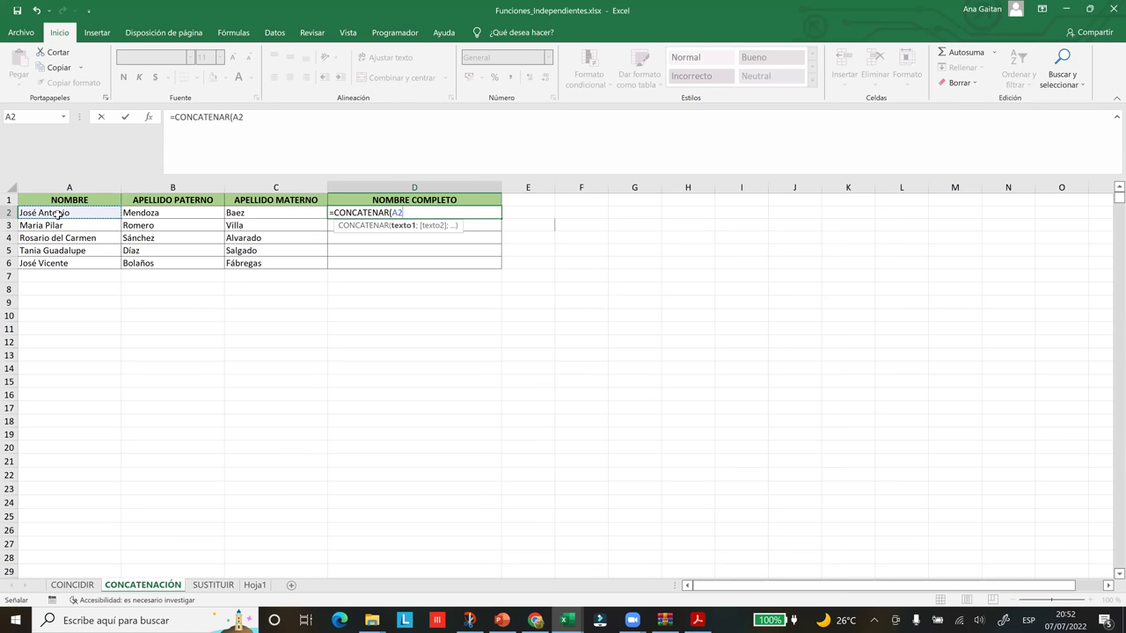
text(;)
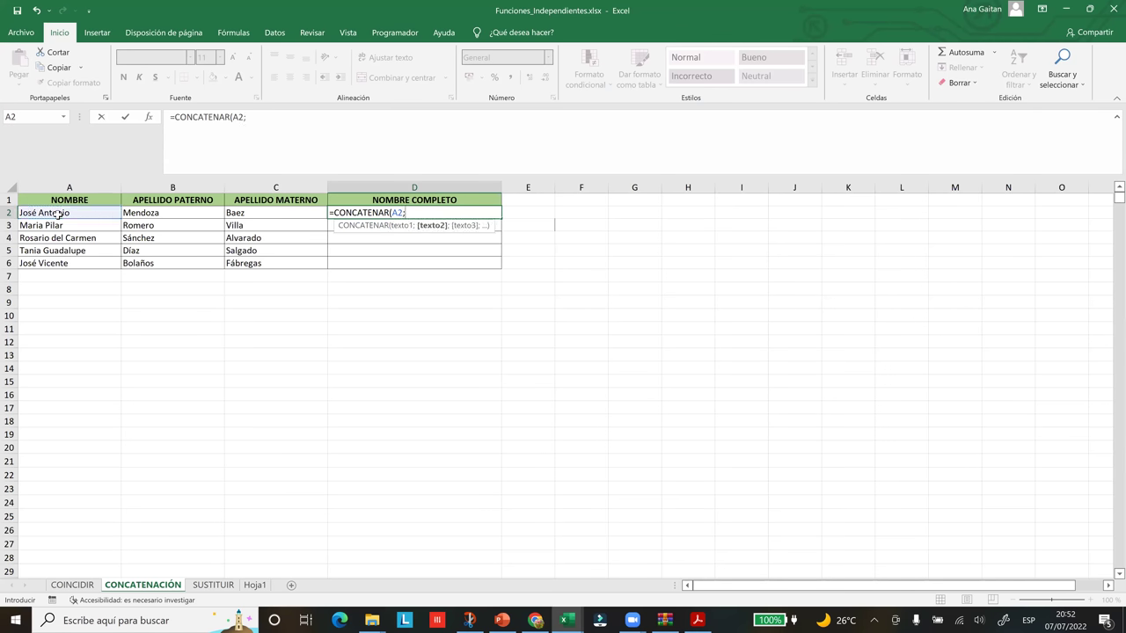
click(149, 213)
text(;)
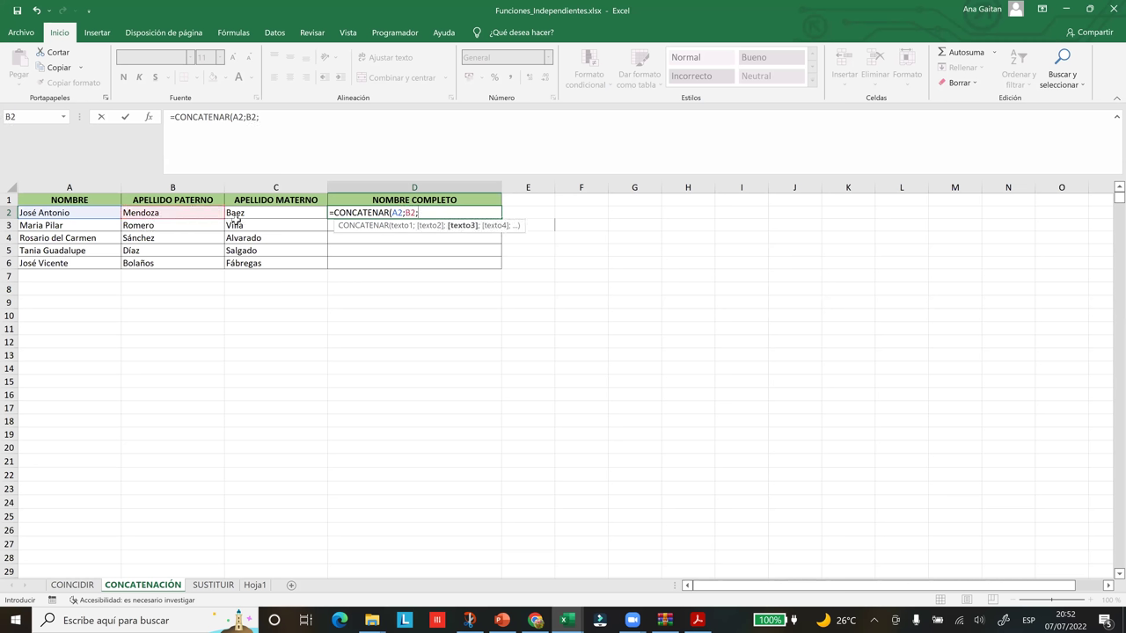
click(239, 218)
text(;)
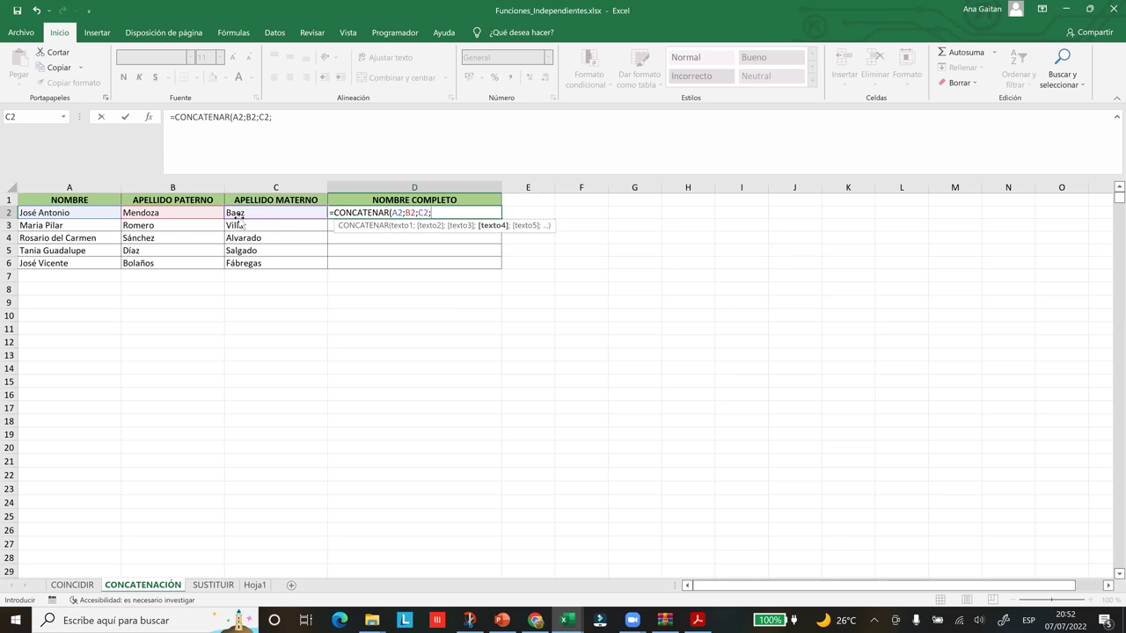
key(BackSpace)
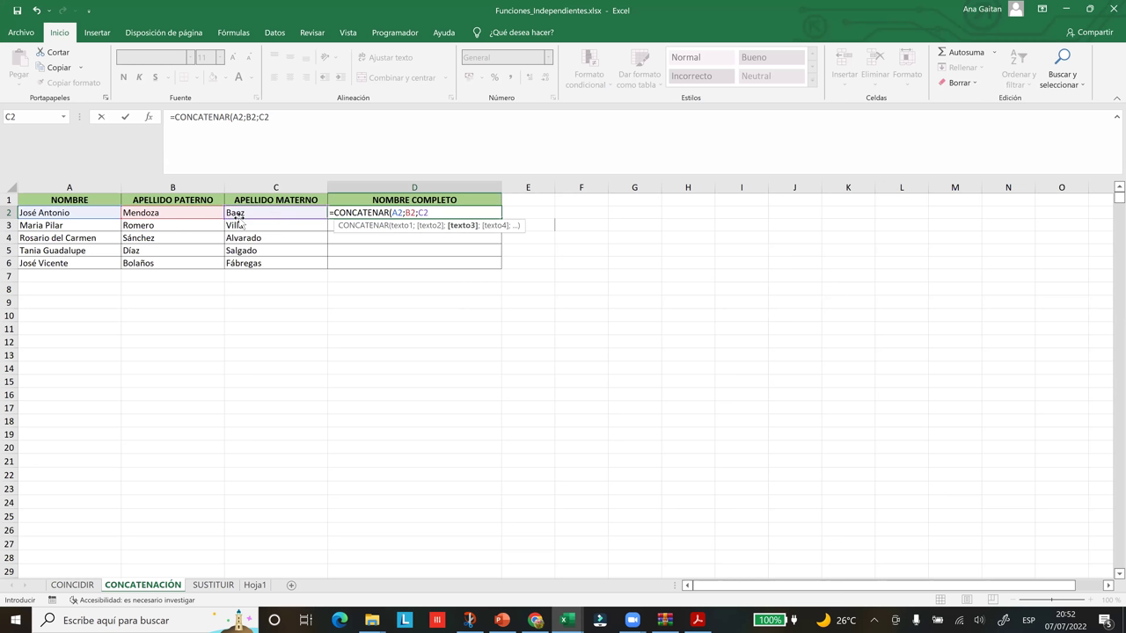
text())
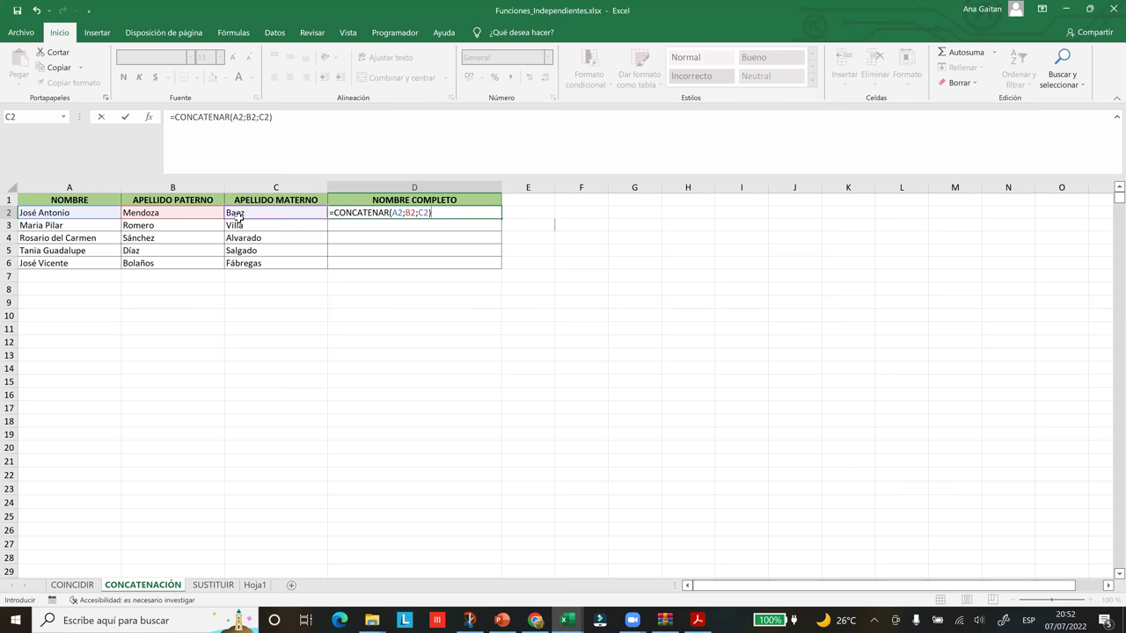
key(Return)
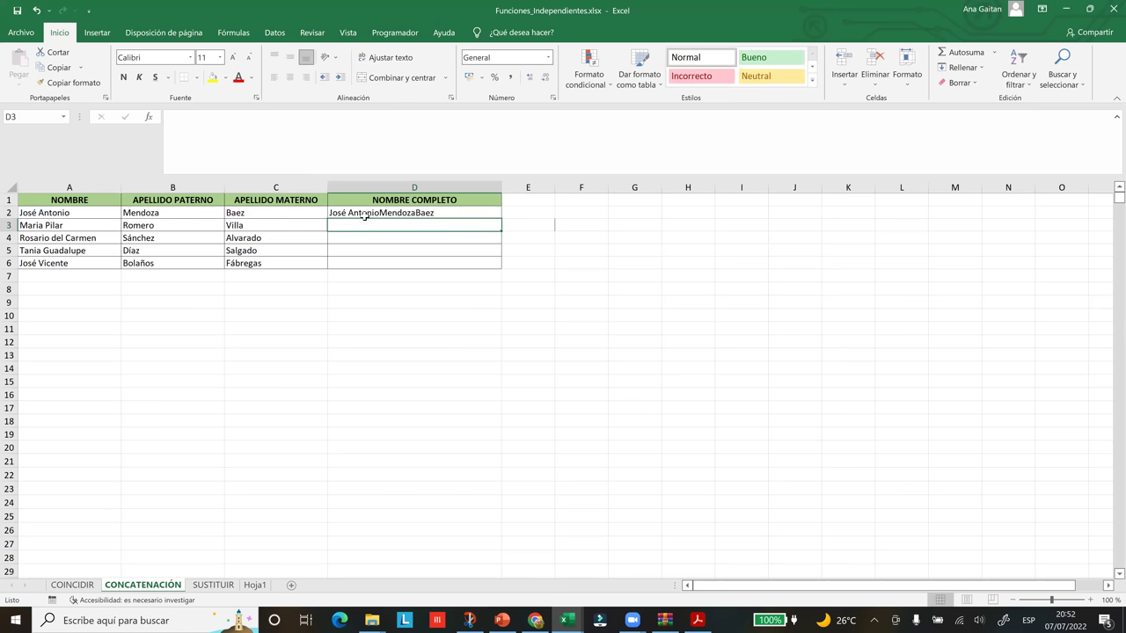
- Check the CONCATENAR formula in D2 and remove the space between the two given names in A2
click(343, 215)
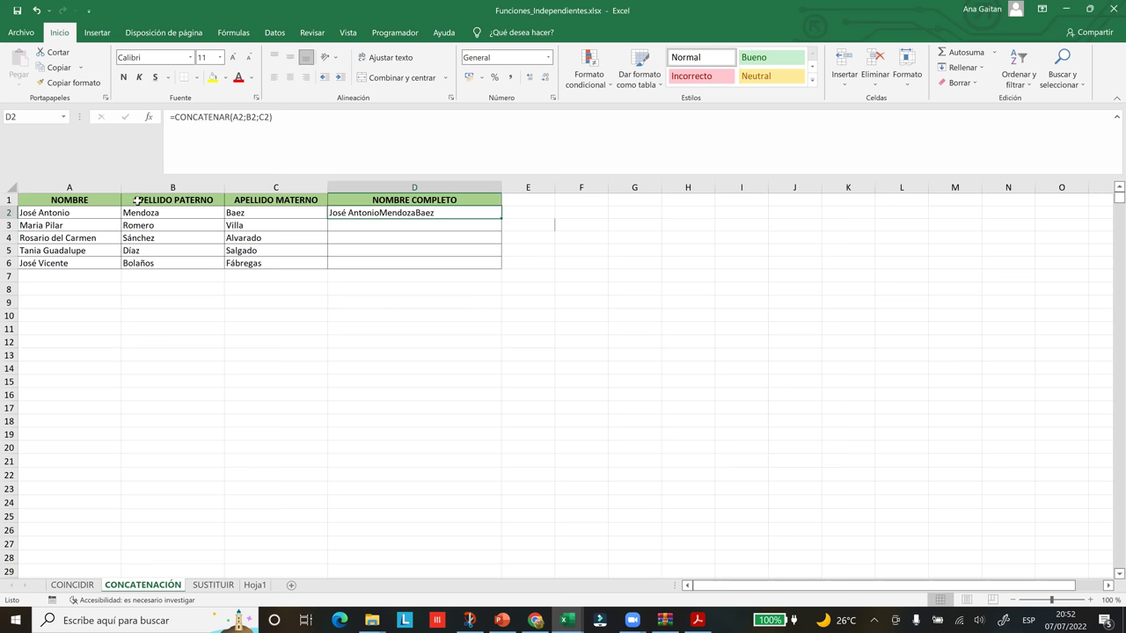
click(40, 212)
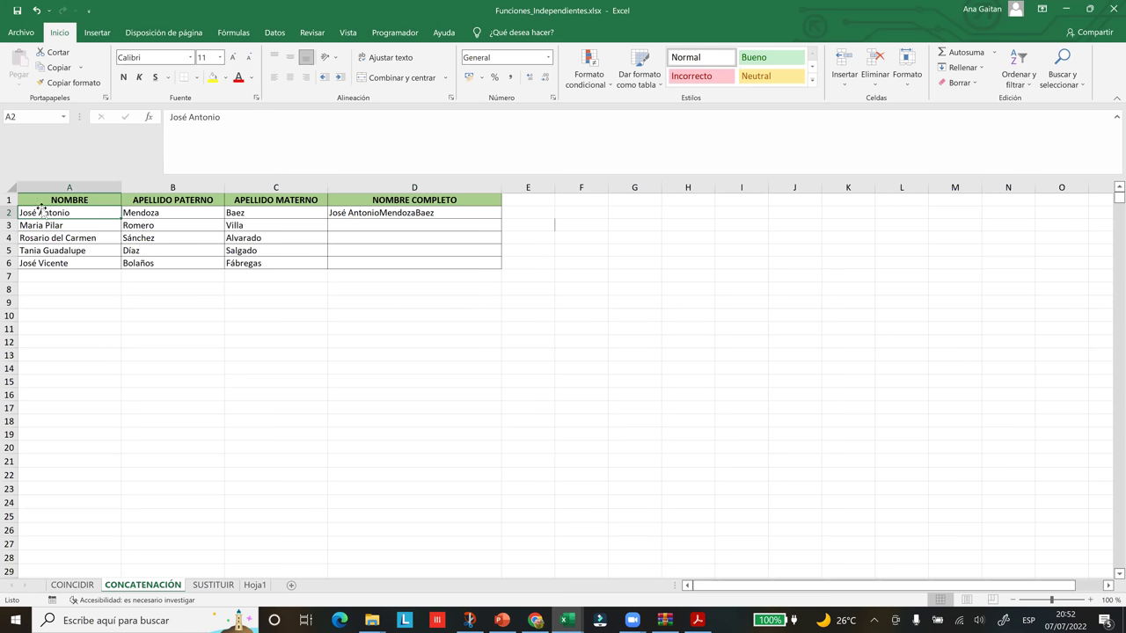
double_click(38, 212)
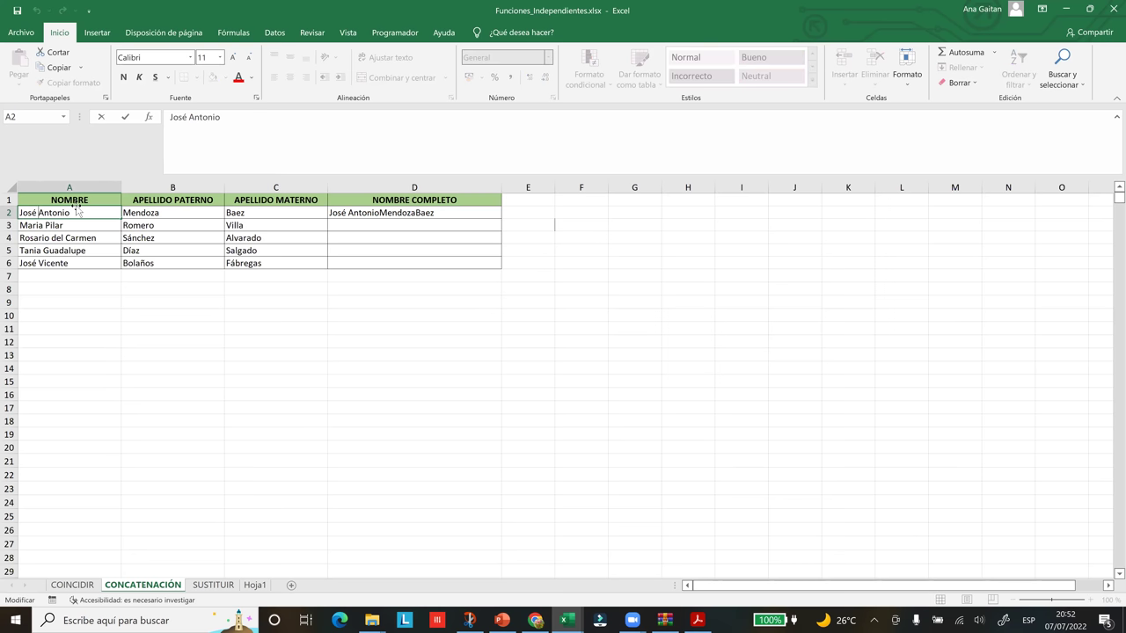
key(BackSpace)
key(Return)
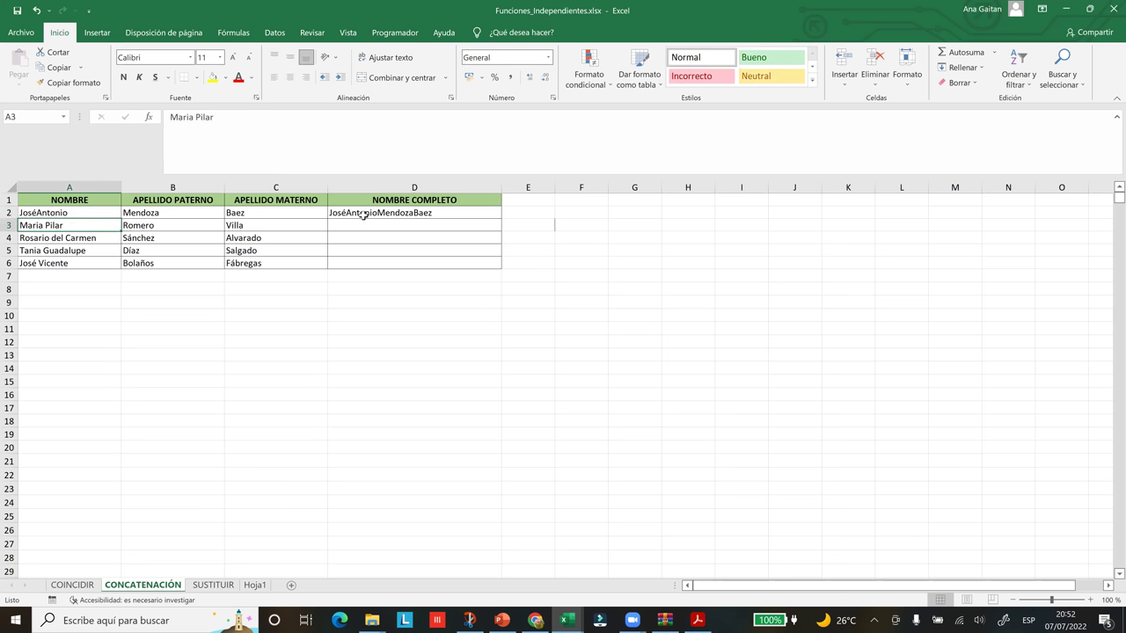
- Restore the space between the two given names in A2
double_click(38, 213)
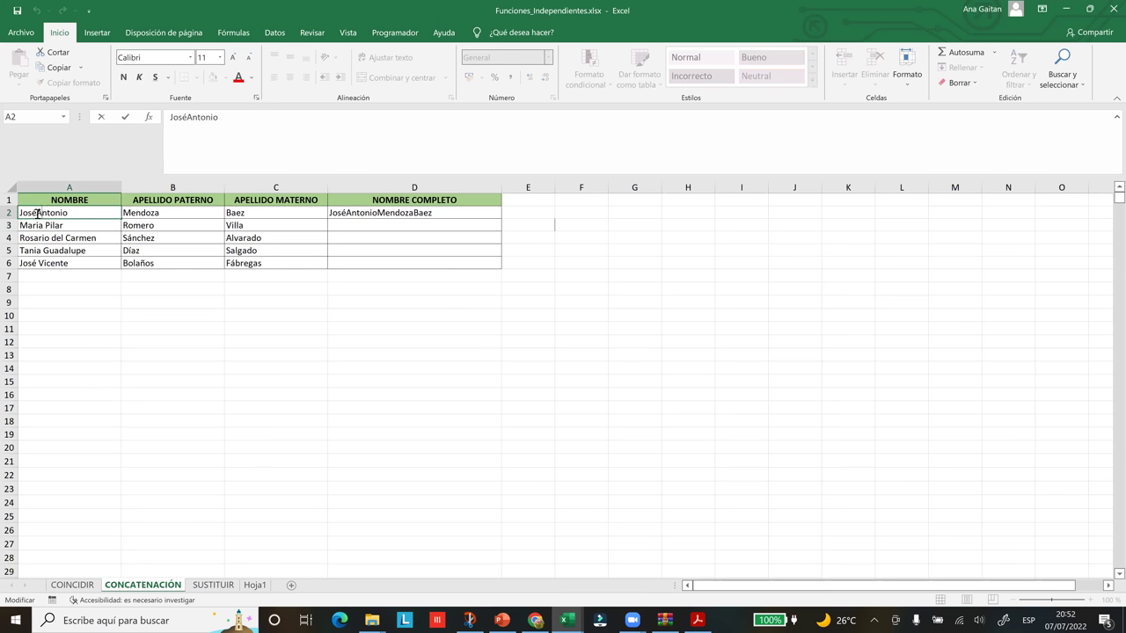
key(Return)
click(83, 291)
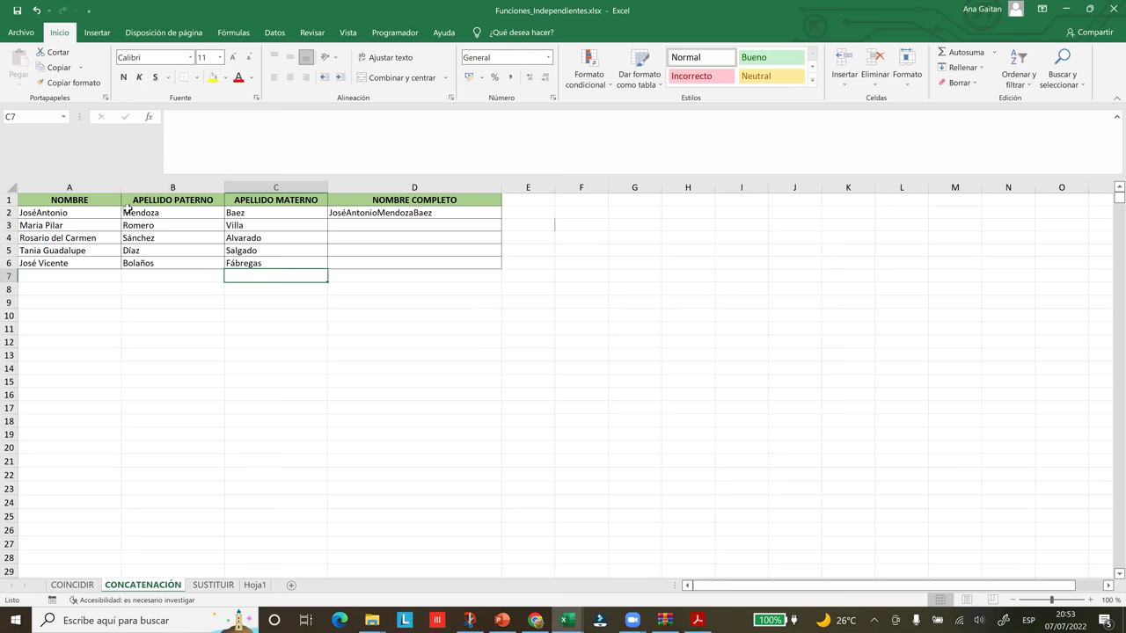
click(34, 213)
double_click(37, 213)
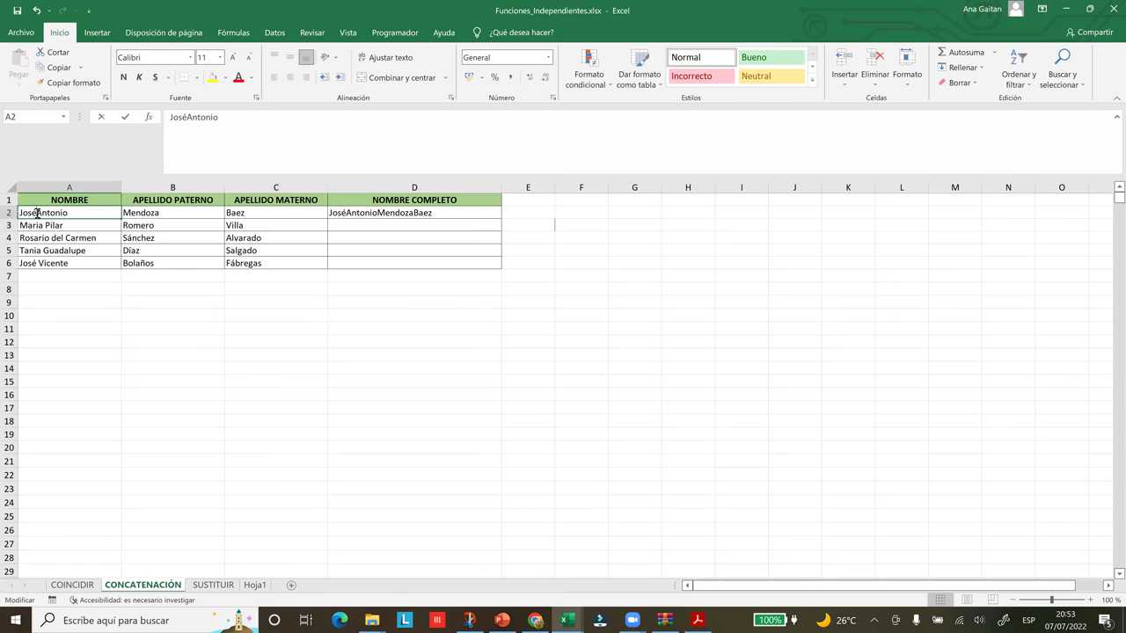
click(321, 223)
- Enter =CONCATENAR(A3;" ";B3;" ";C3) in D3 to join the name and both surnames with spaces between them
click(388, 225)
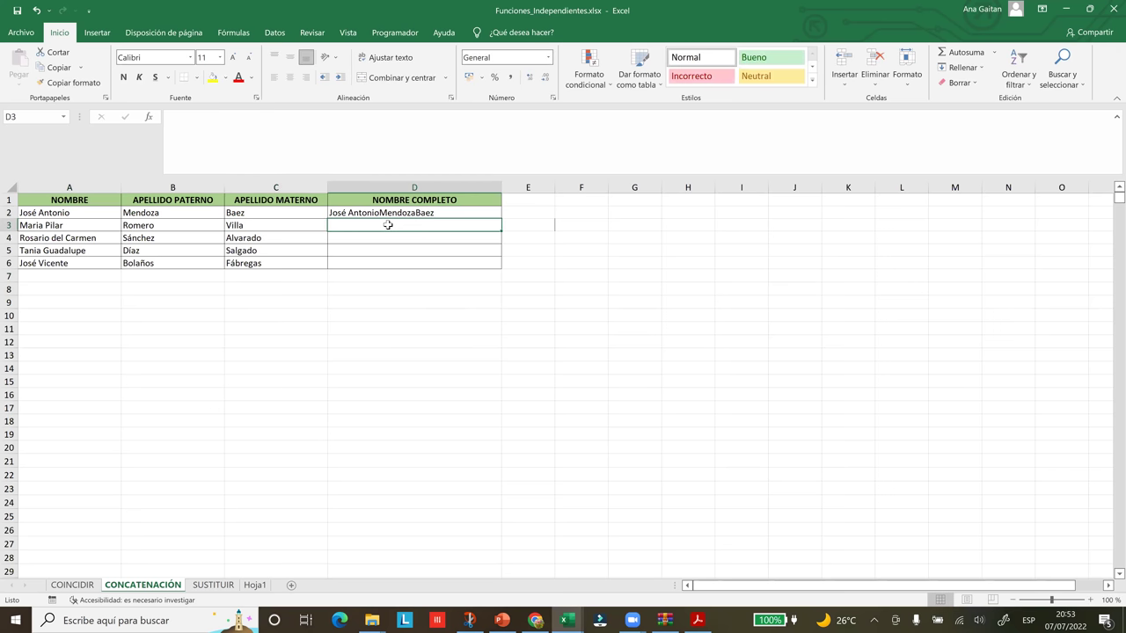
text())
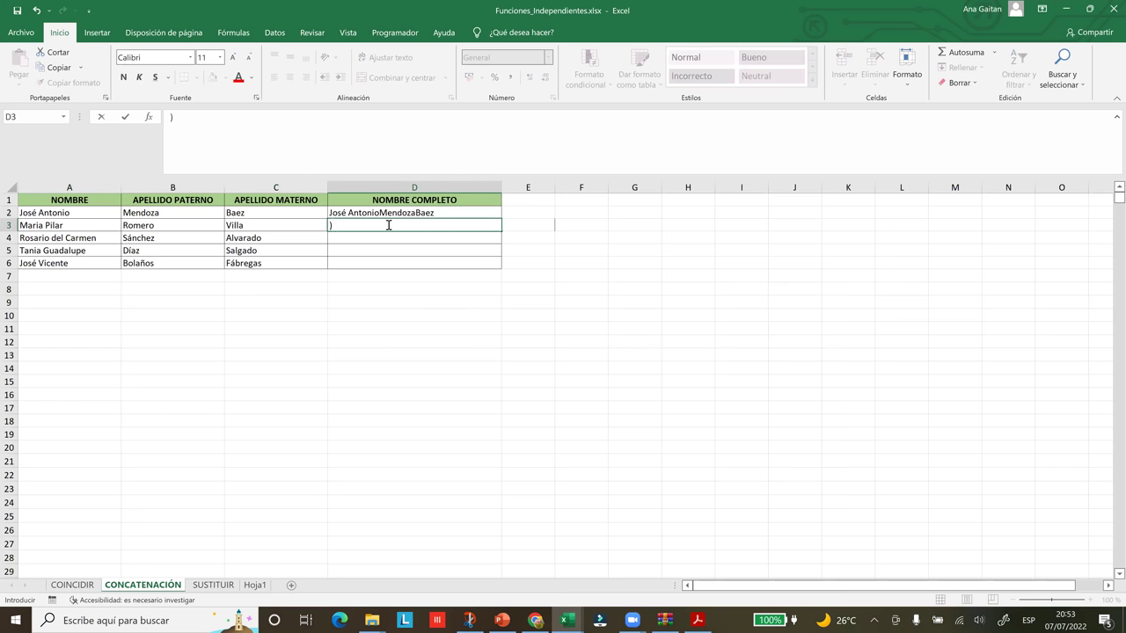
text(=)
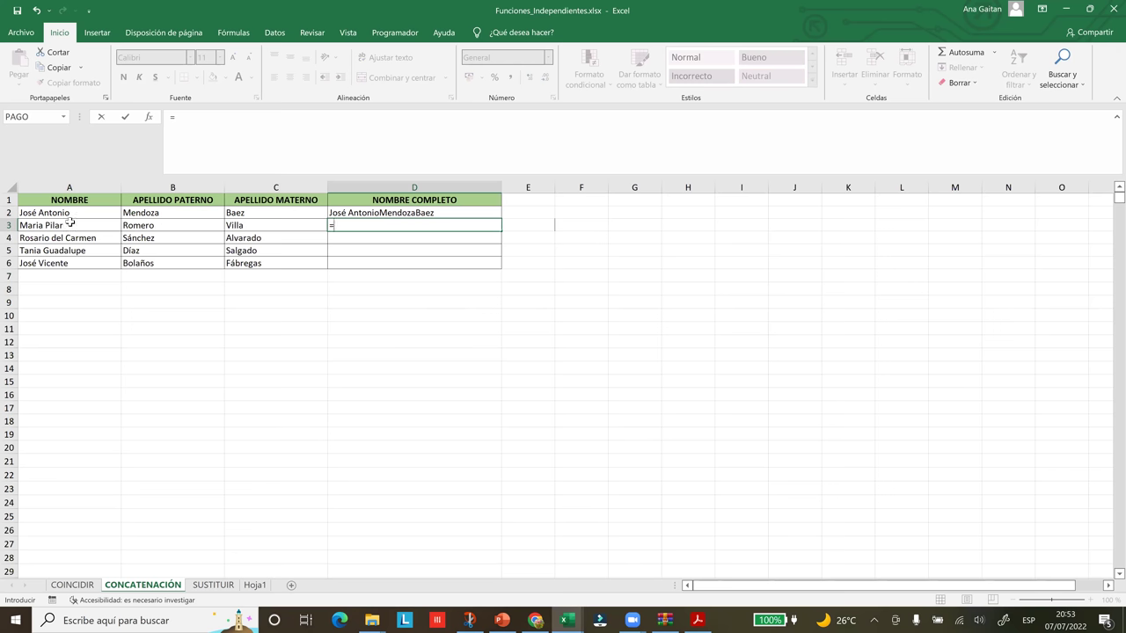
text(con)
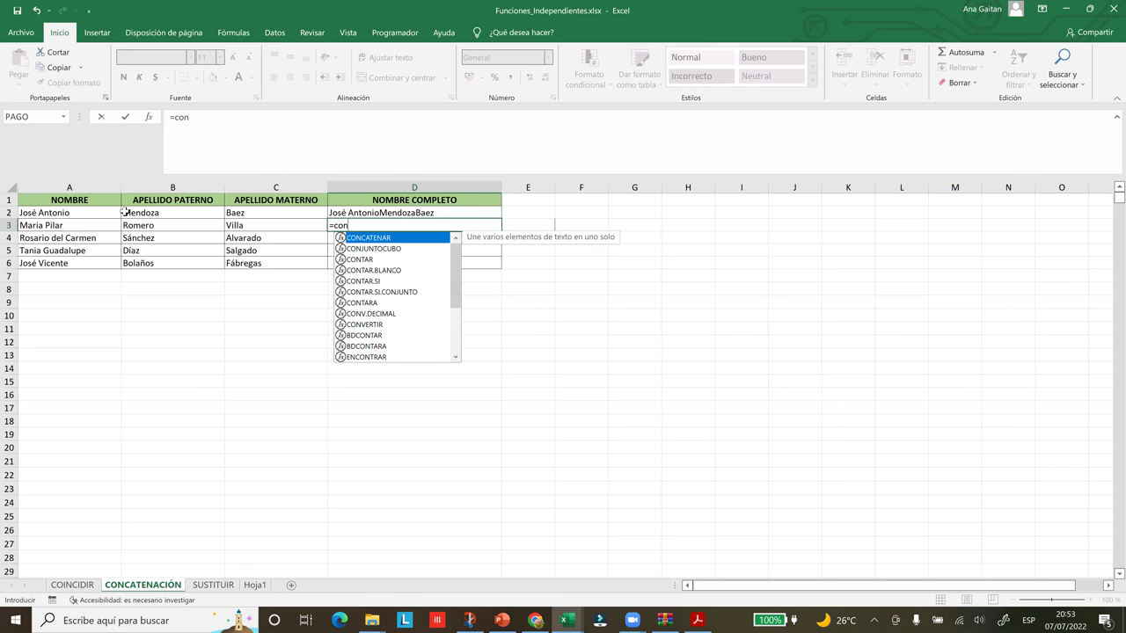
double_click(364, 238)
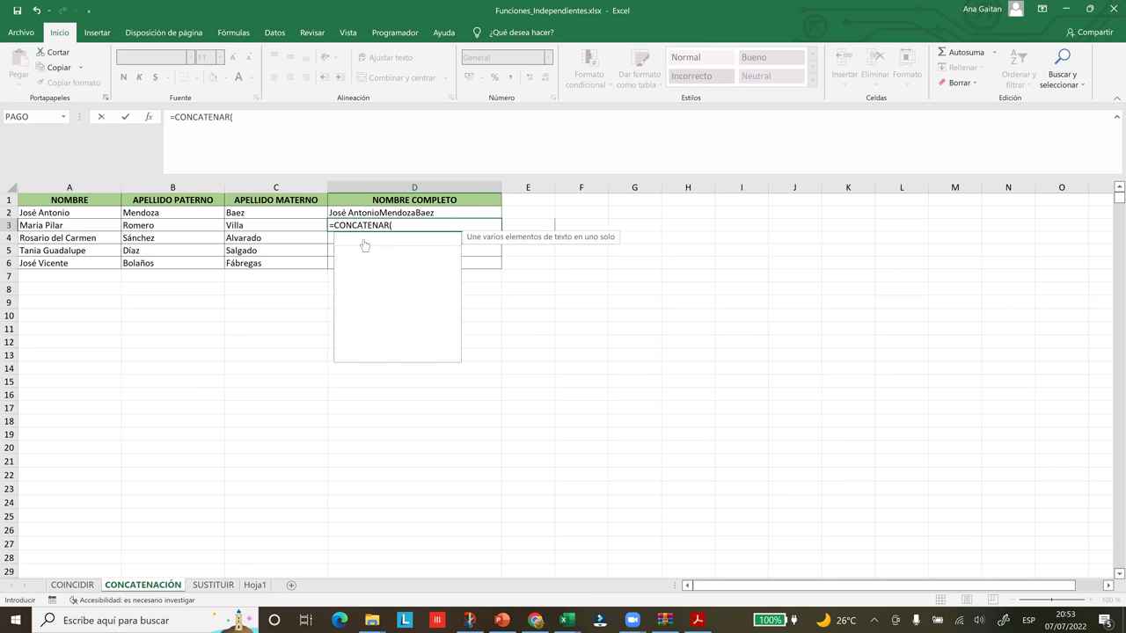
click(68, 227)
text(;)
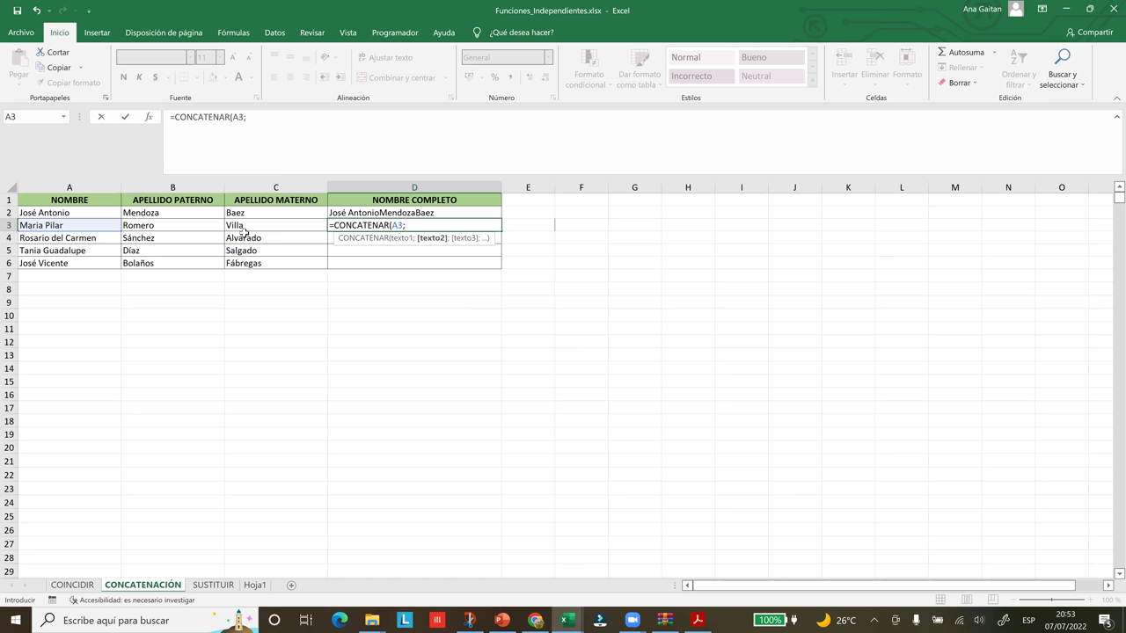
text(")
text(";)
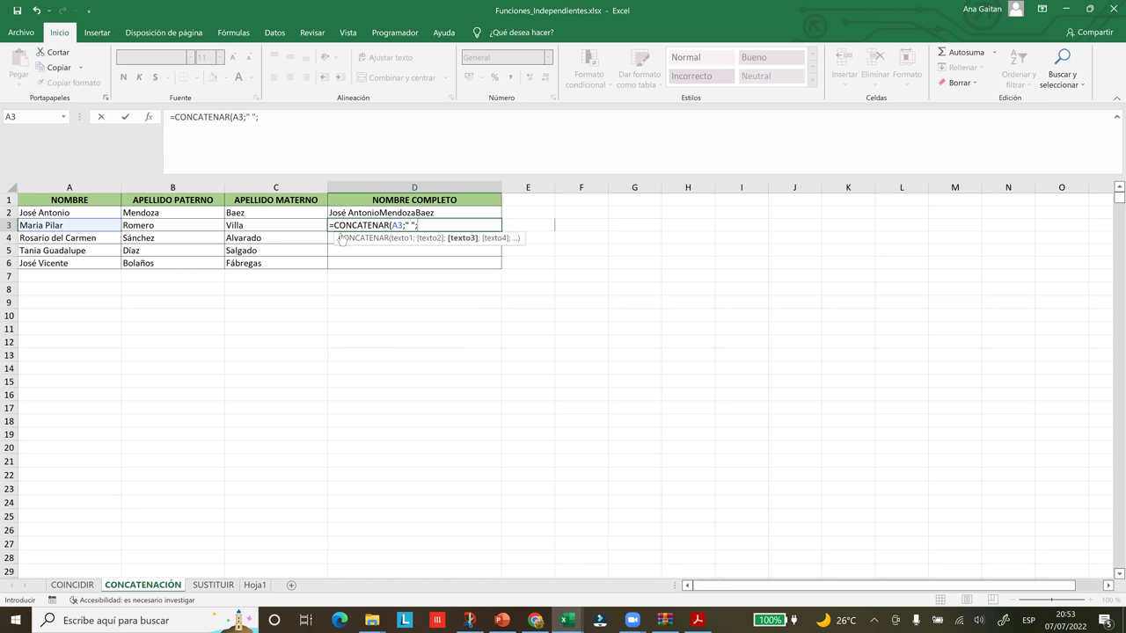
click(173, 228)
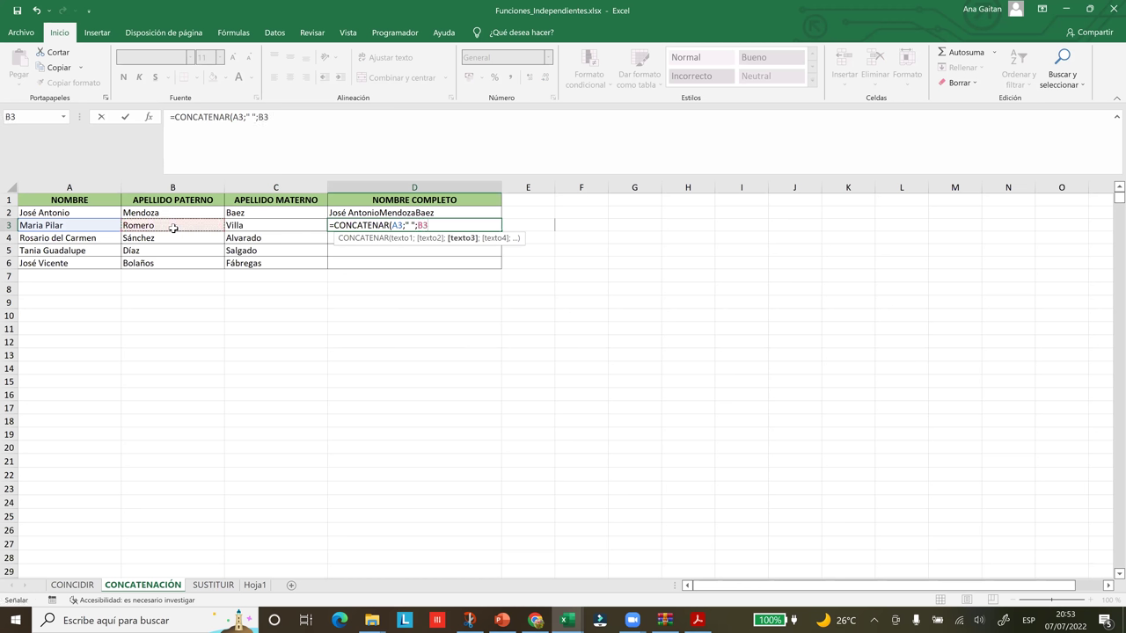
text(;)
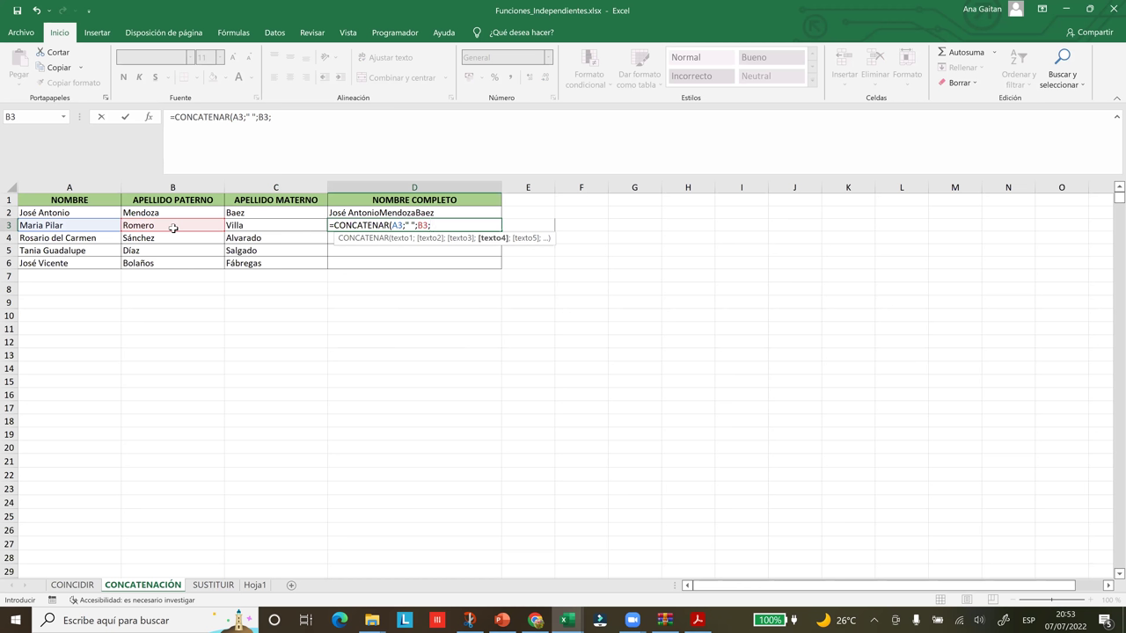
text(")
text(";)
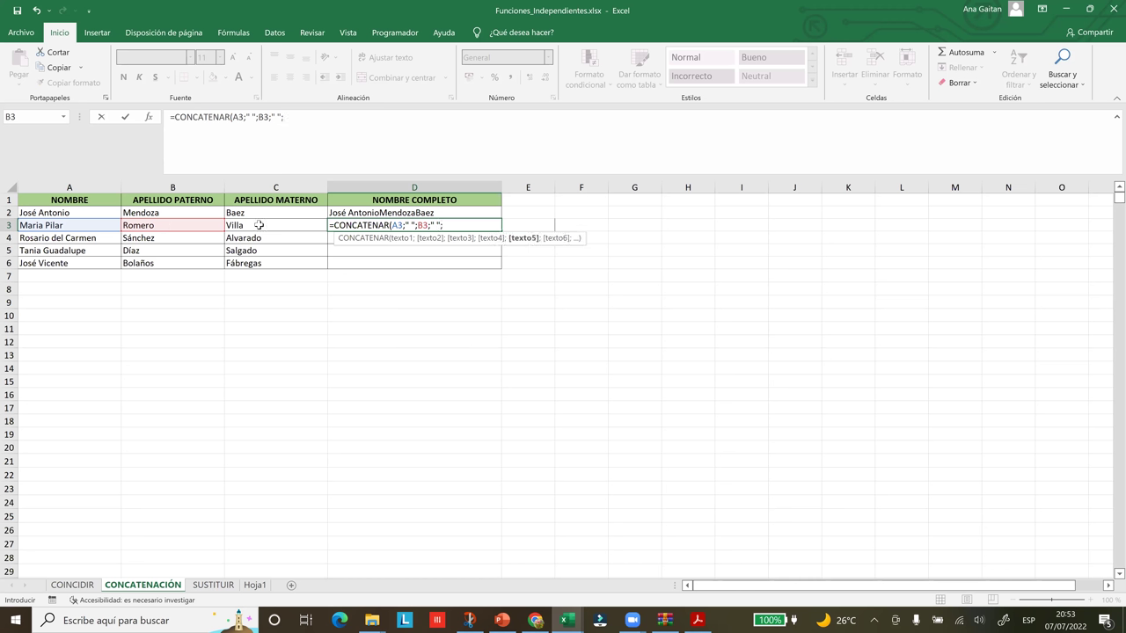
click(260, 225)
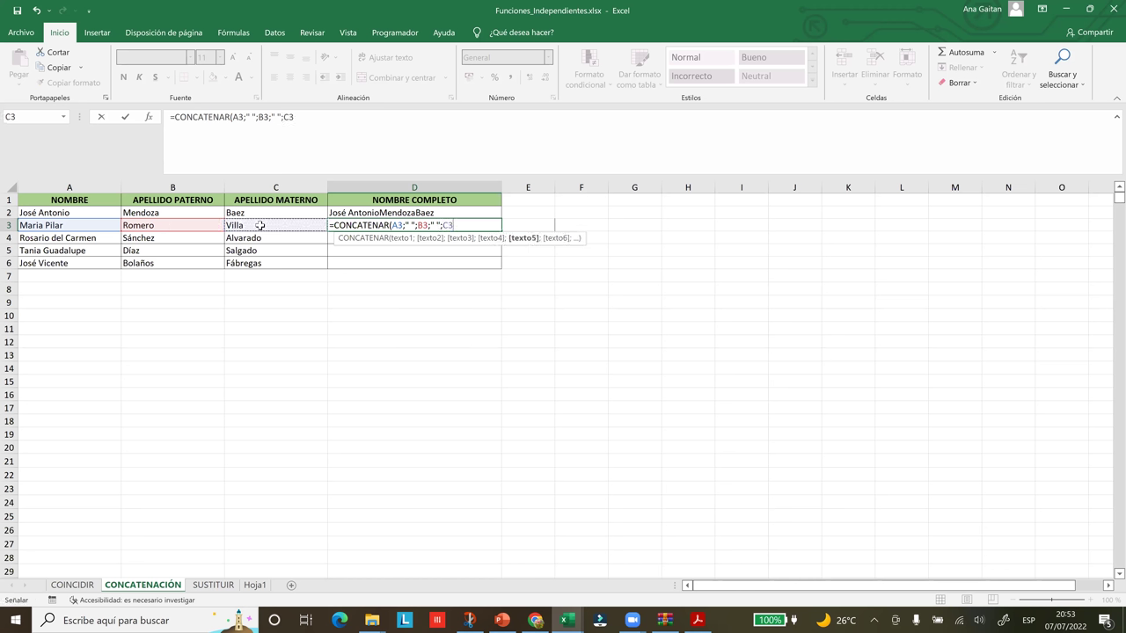
text(()
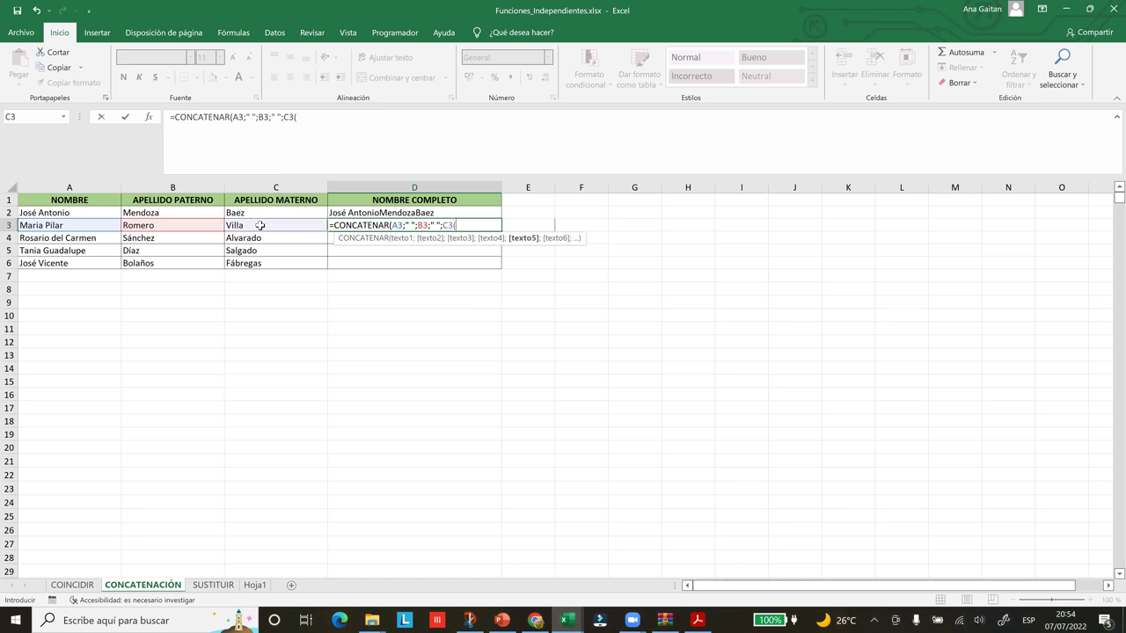
key(BackSpace)
text())
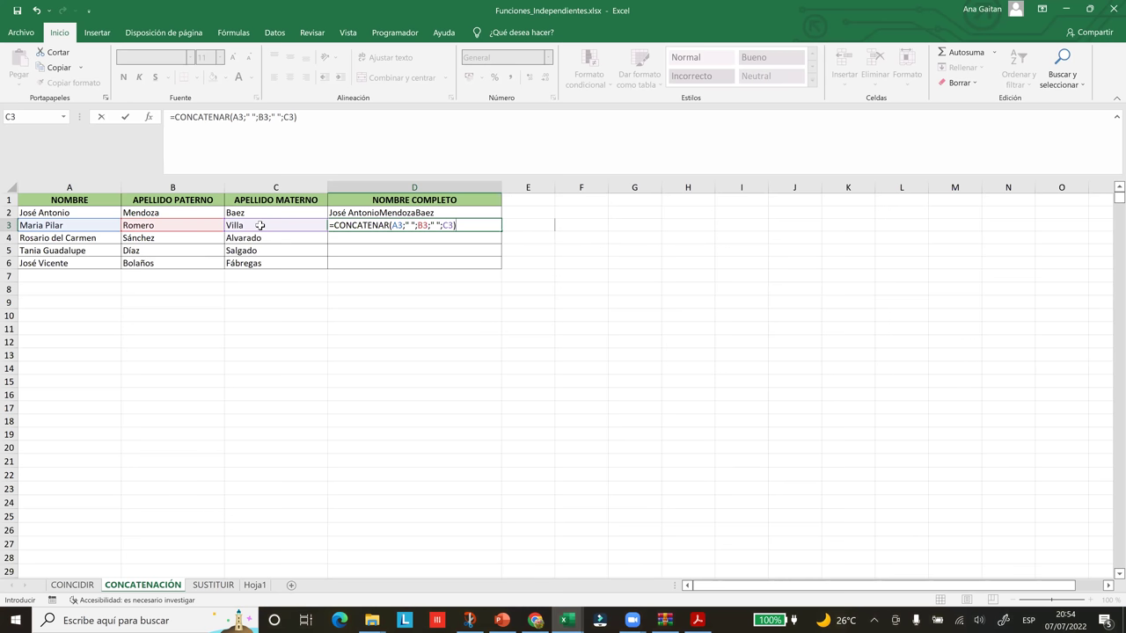
key(Return)
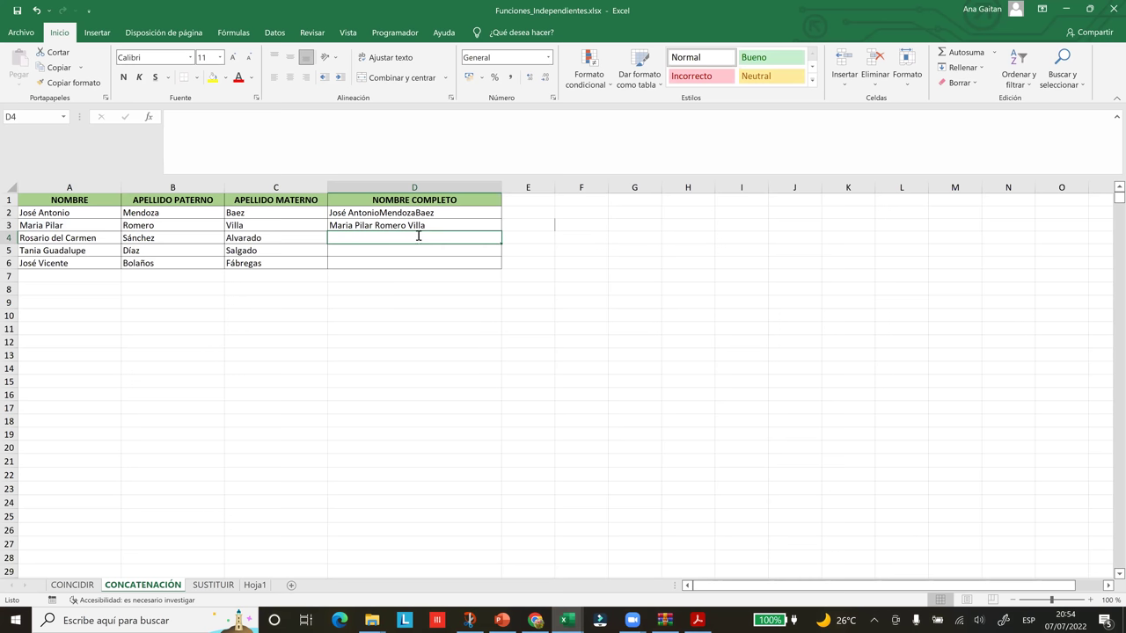
- Enter =CONCATENAR(A4;" ";C4) in D4 to join only the first name and the maternal surname with a space
text(=con)
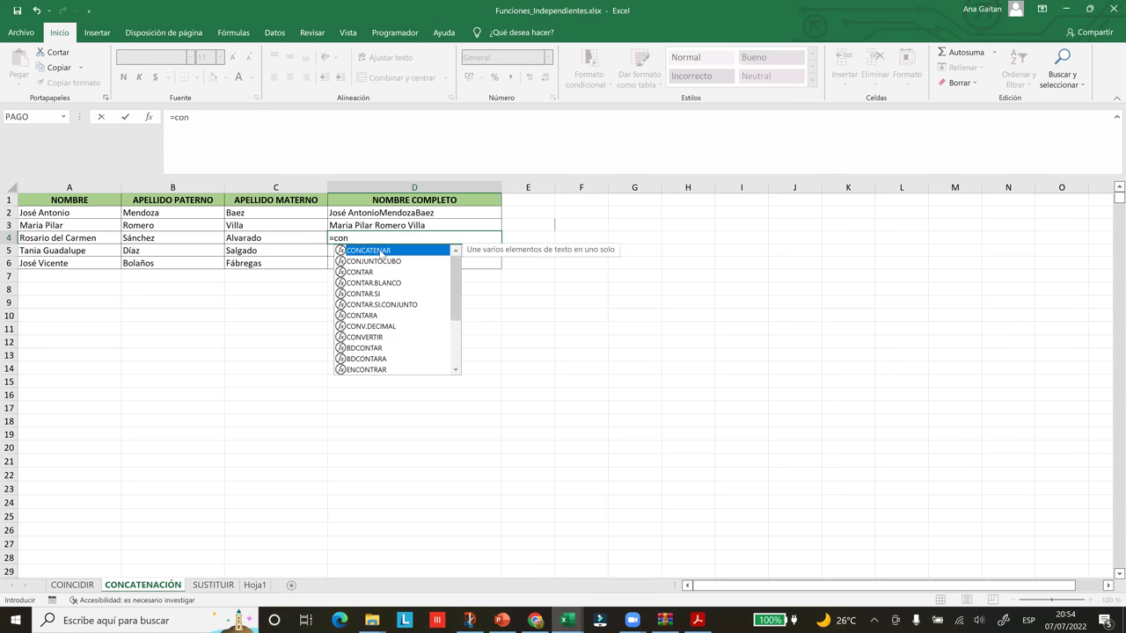
key(Down)
key(Tab)
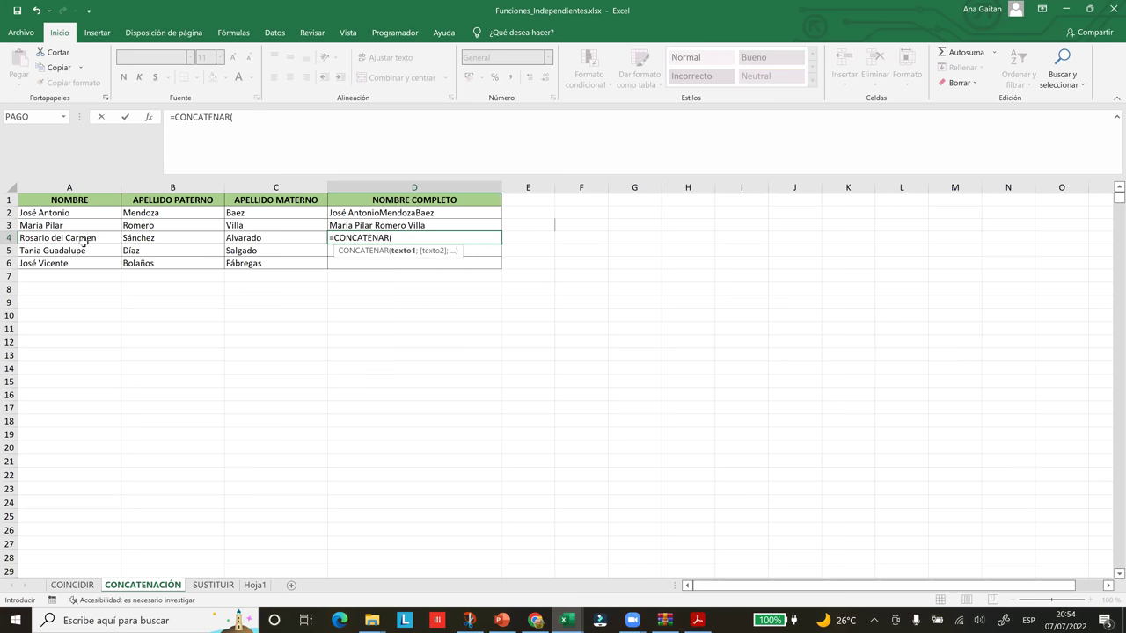
click(78, 240)
text(;)
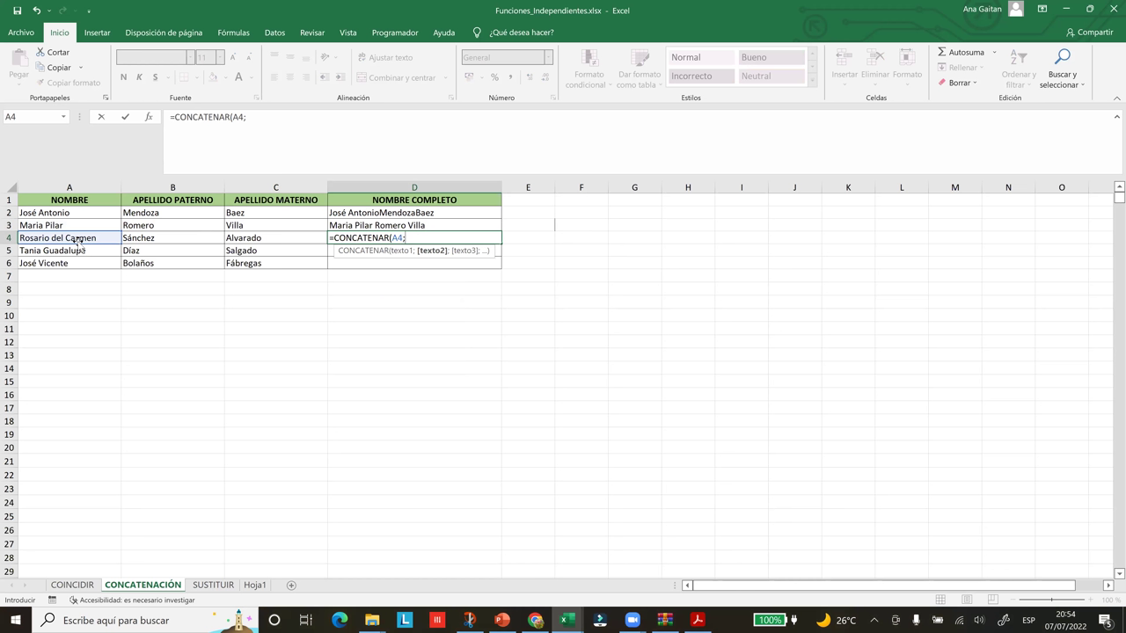
text(" ";)
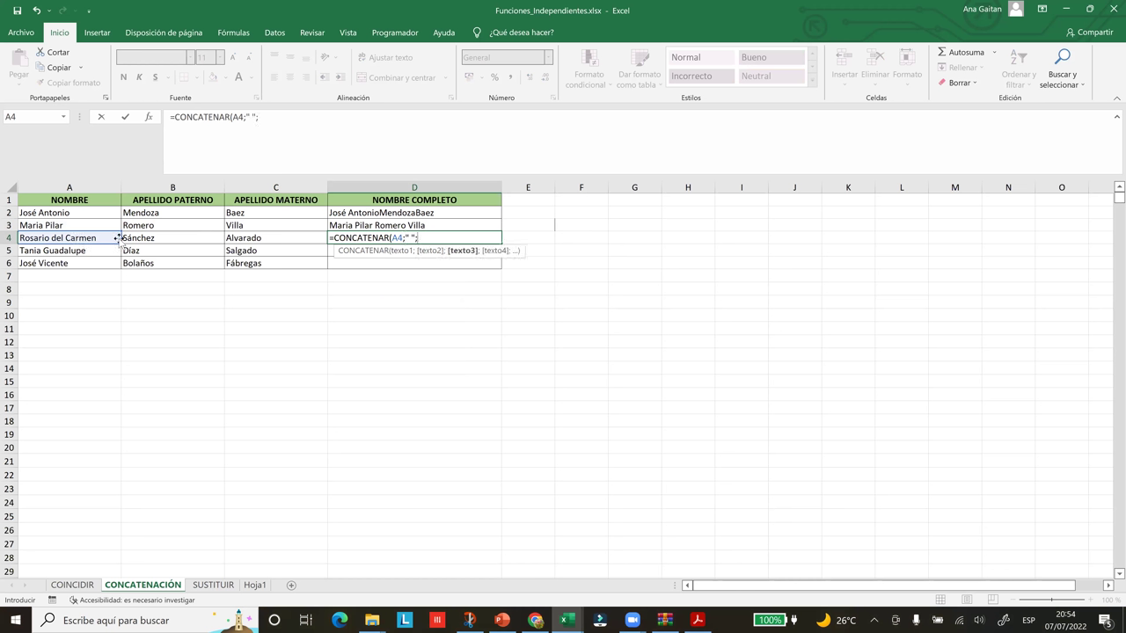
click(247, 237)
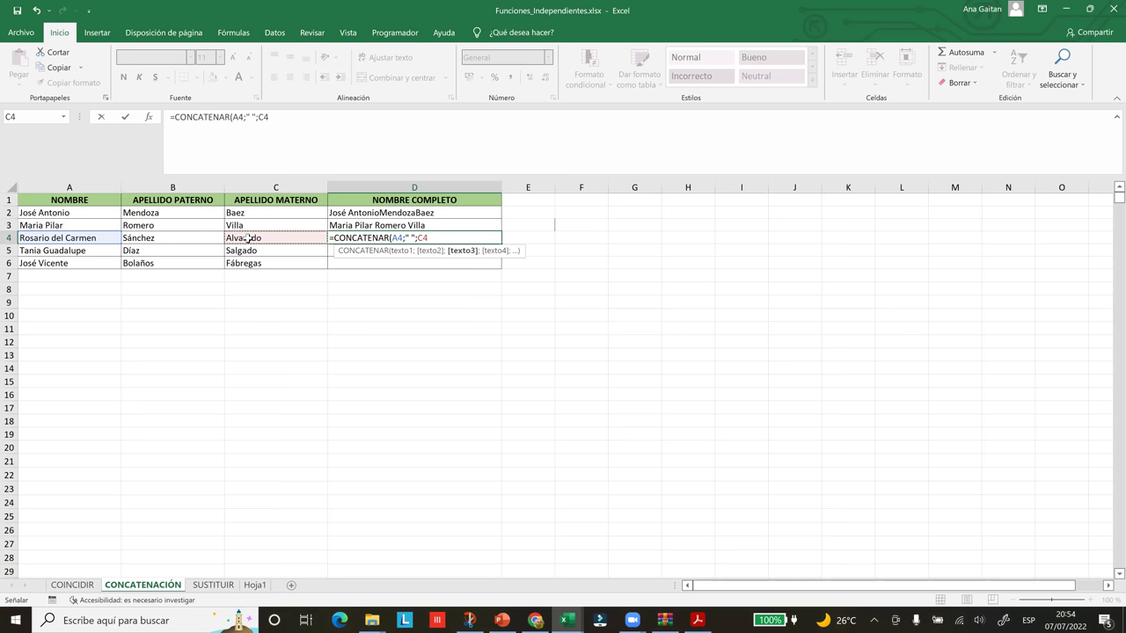
text())
key(Return)
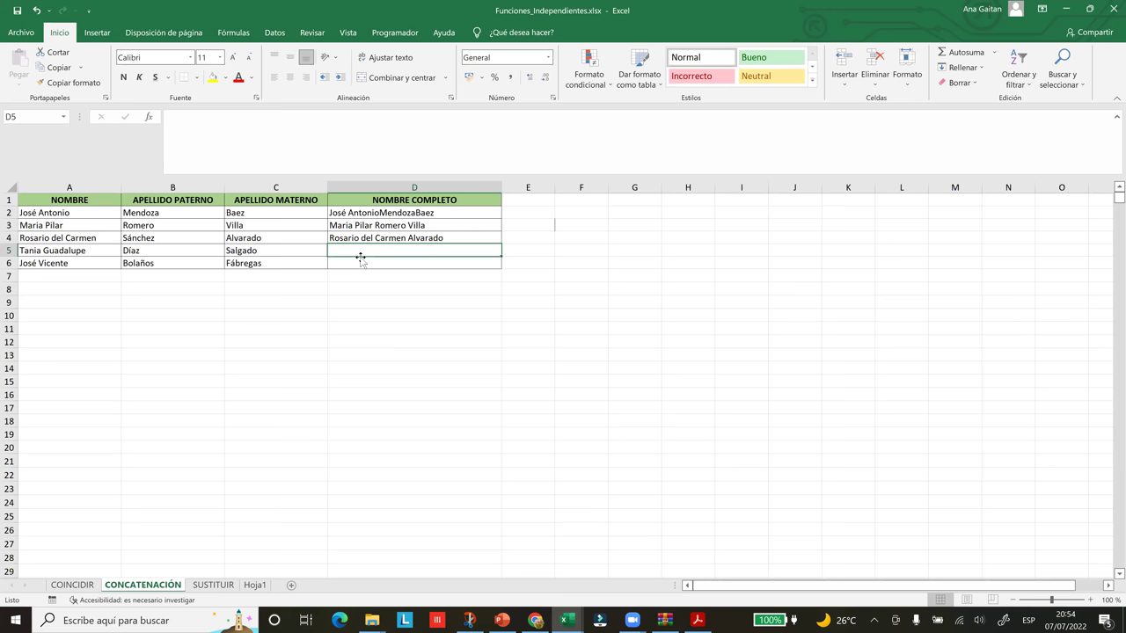
- Enter =CONCATENAR(A5;B5;C5) in D5 to join the name and both surnames without spaces
text(=)
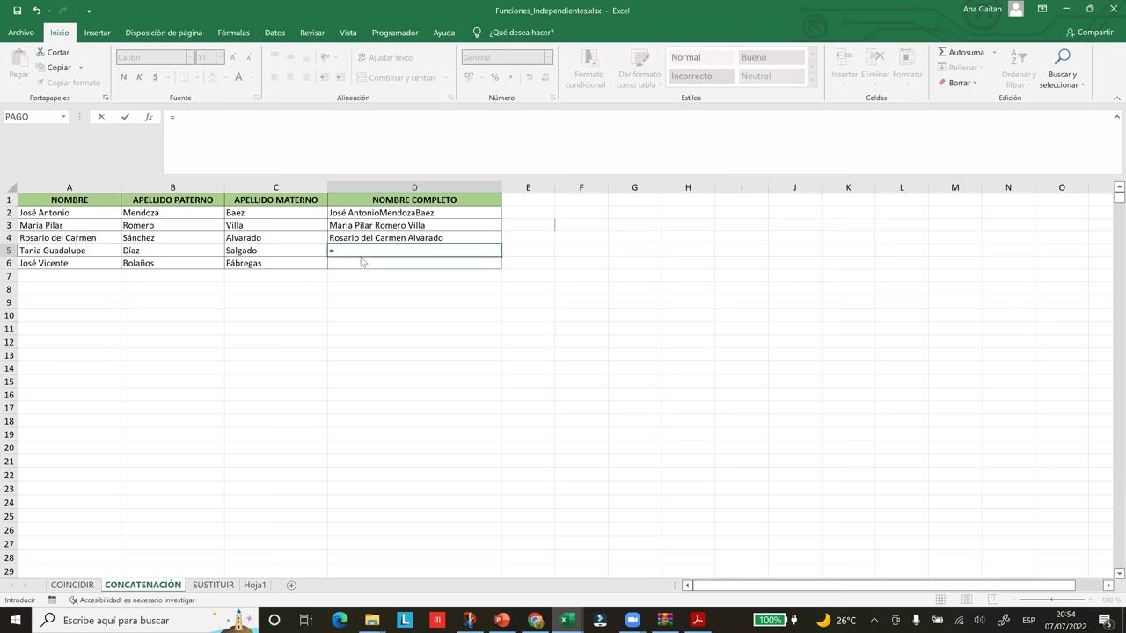
text(con)
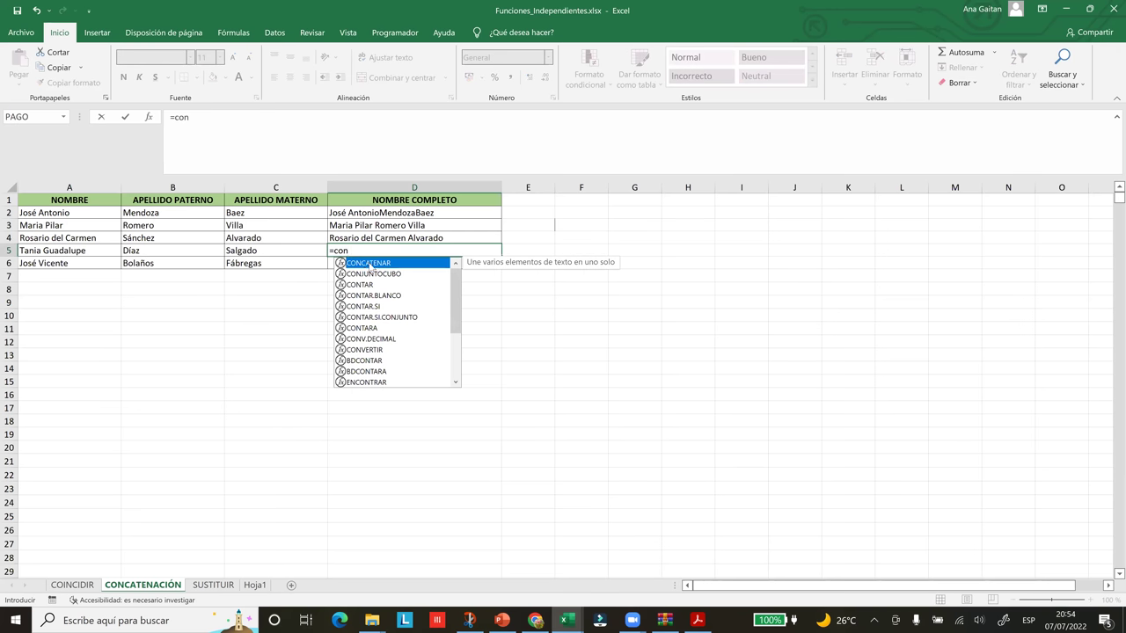
double_click(369, 263)
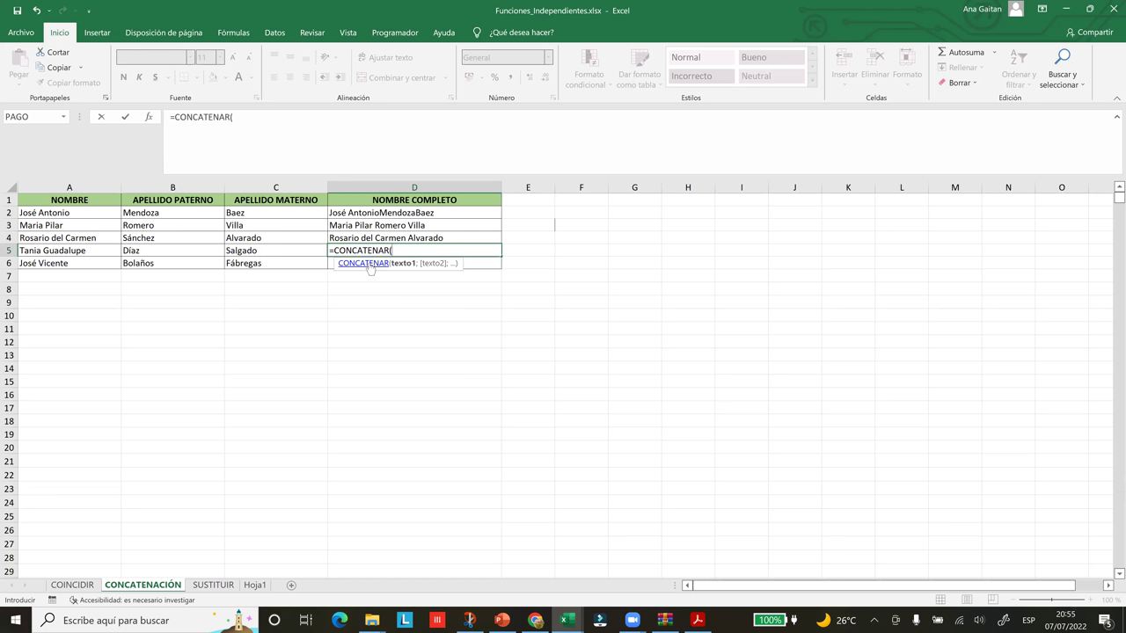
click(85, 252)
text(;)
click(133, 250)
text(;)
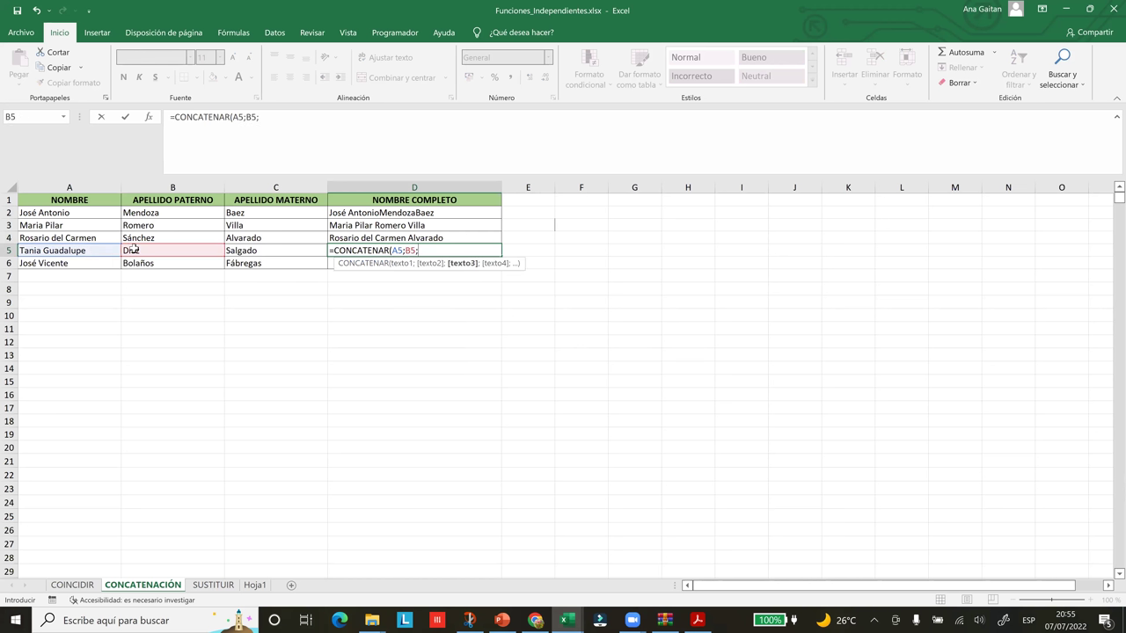
click(240, 246)
text(;)
key(BackSpace)
text())
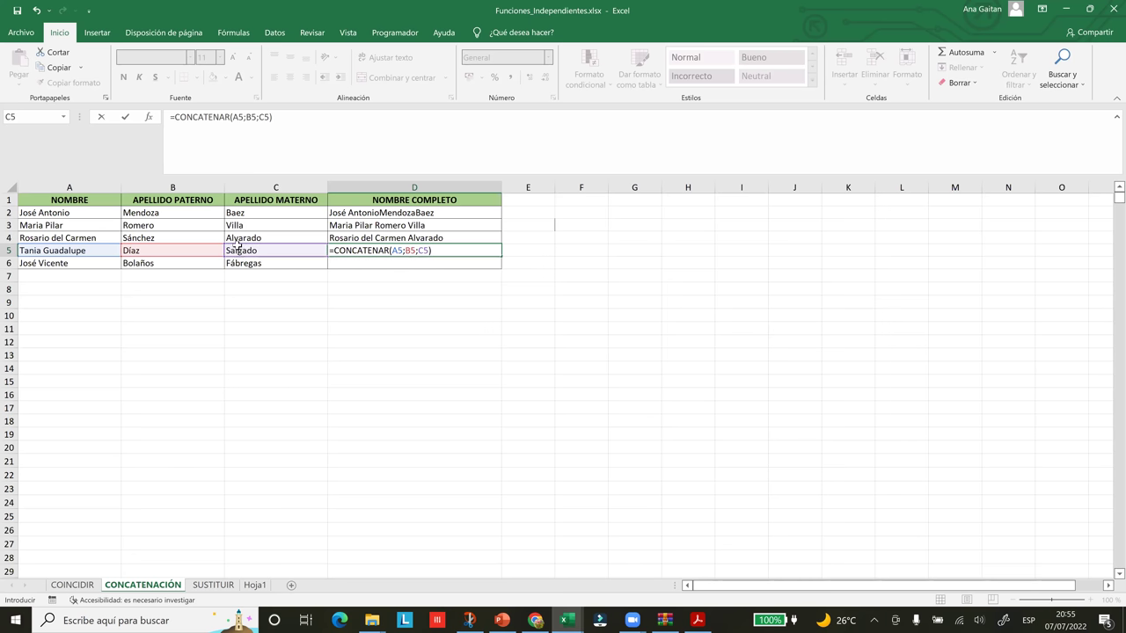
key(Return)
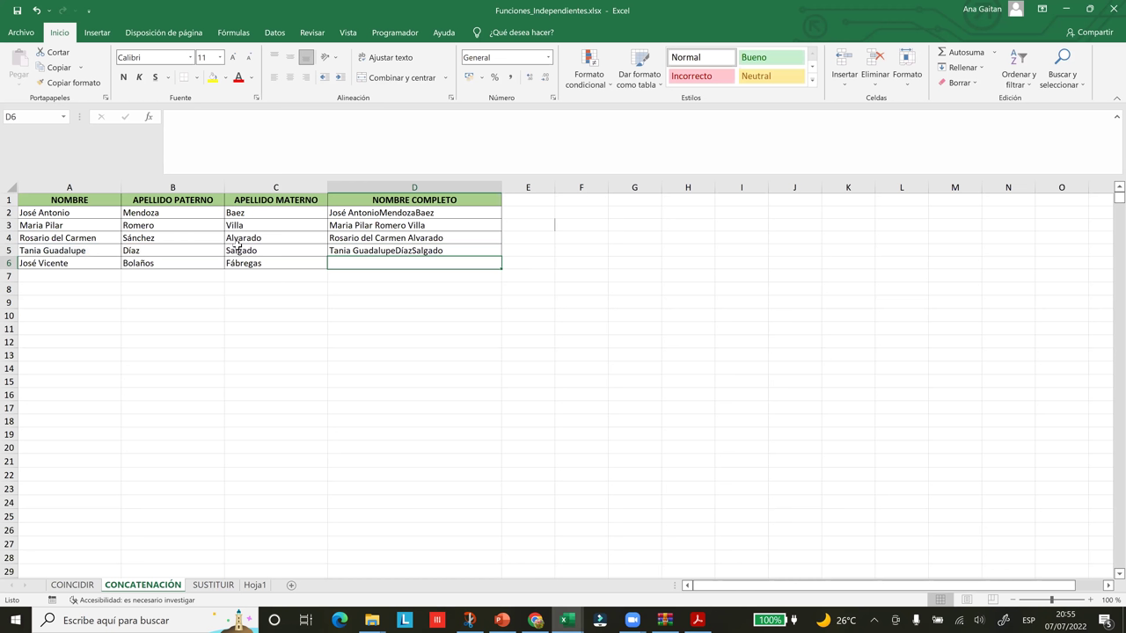
- Enter =CONCATENAR(A6&C6) in D6 to join the first name and the maternal surname without a space
text())
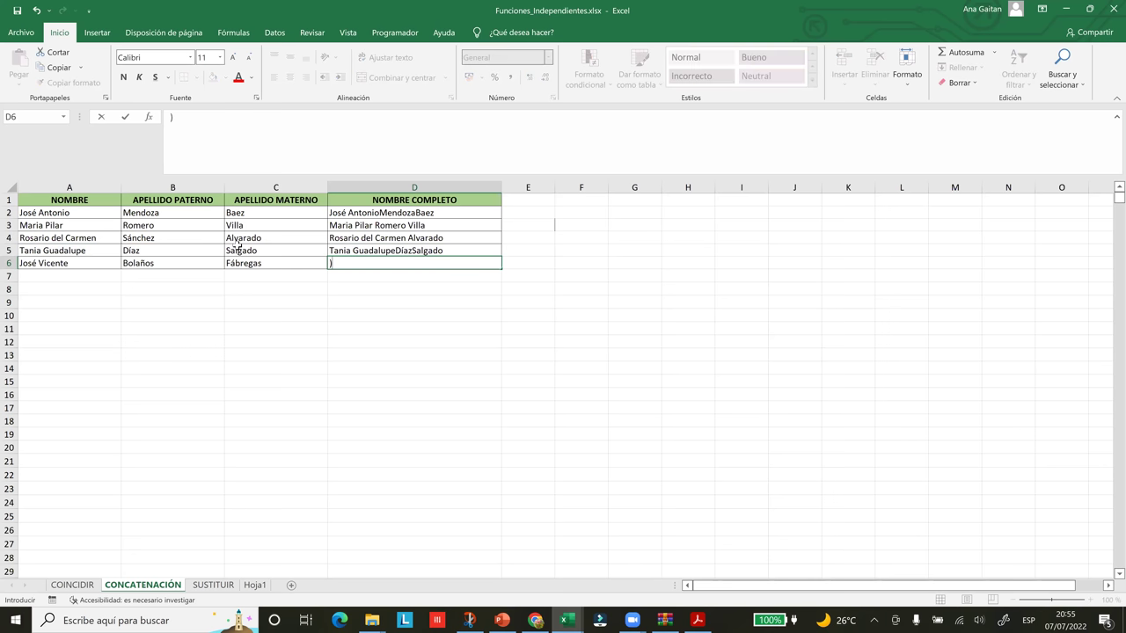
text(=conca)
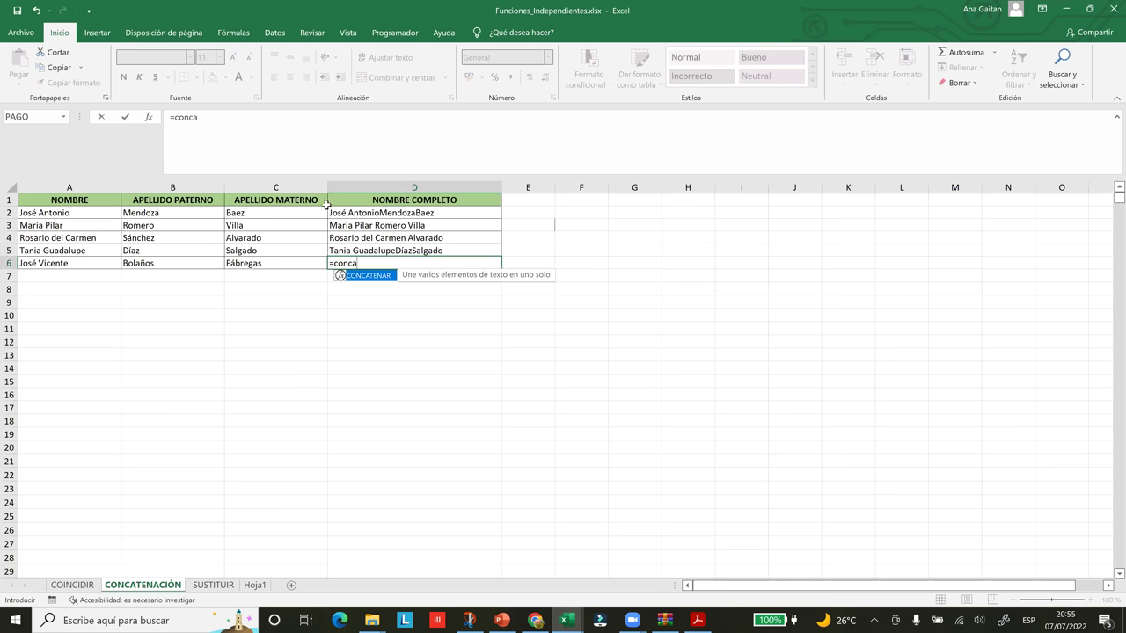
double_click(374, 277)
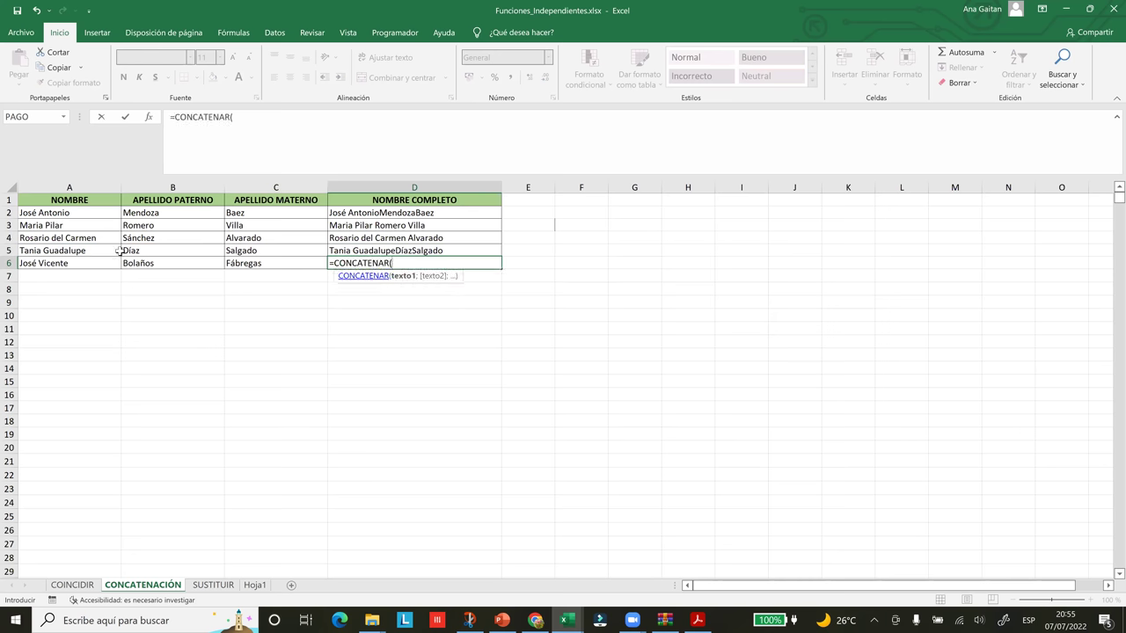
click(82, 264)
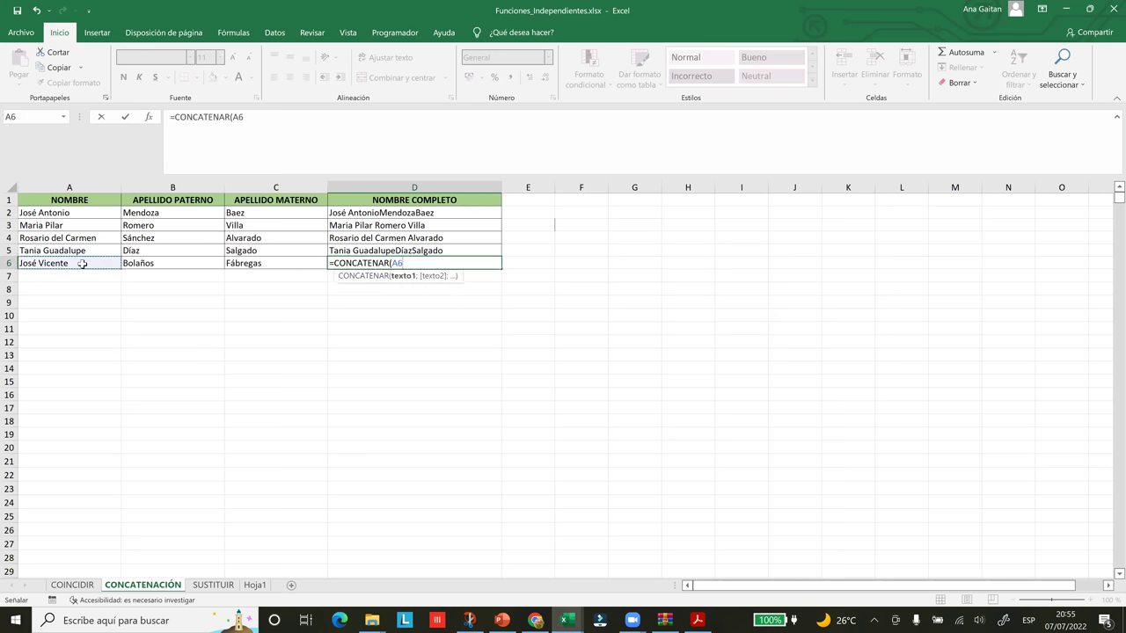
text(&)
click(239, 264)
text())
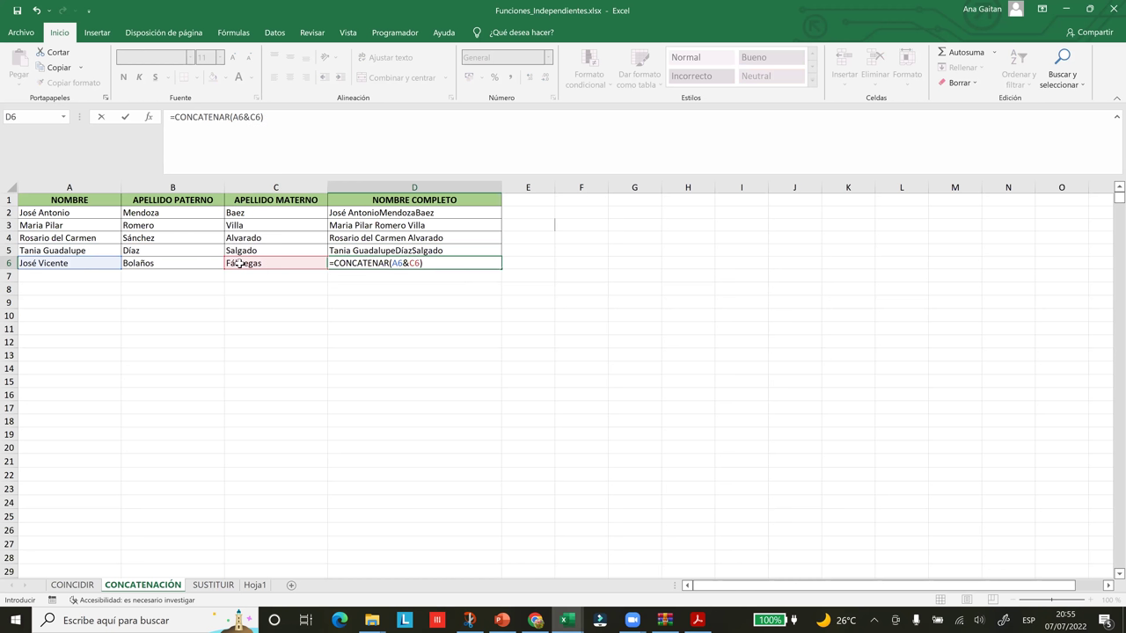
key(Return)
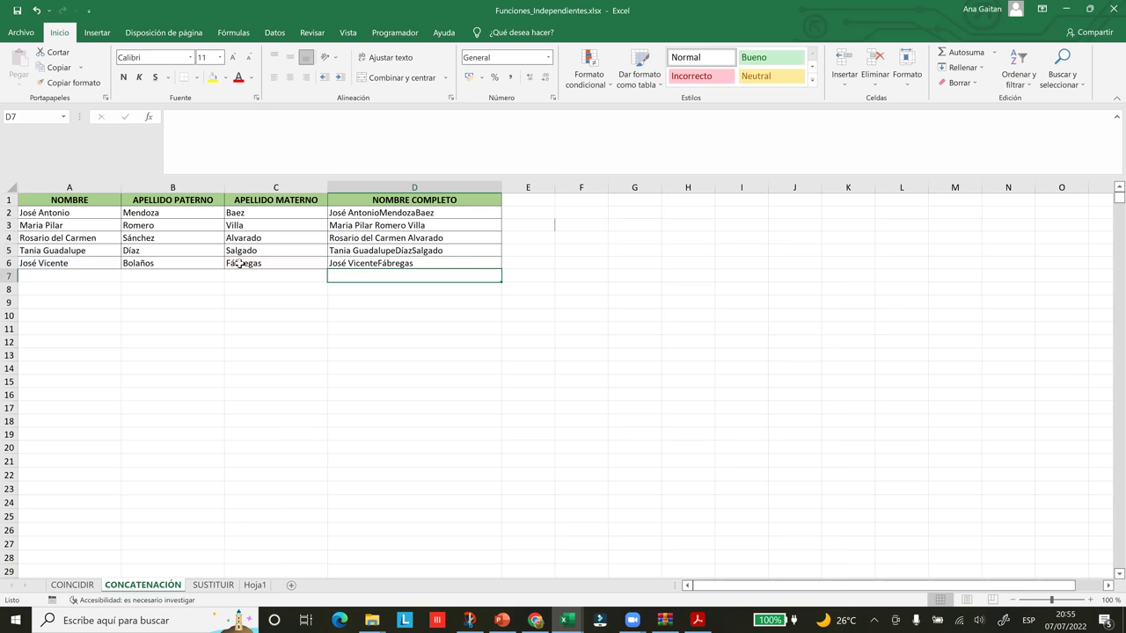
- Examine the & operator that joins A6 and C6 in the formula of D6
click(358, 265)
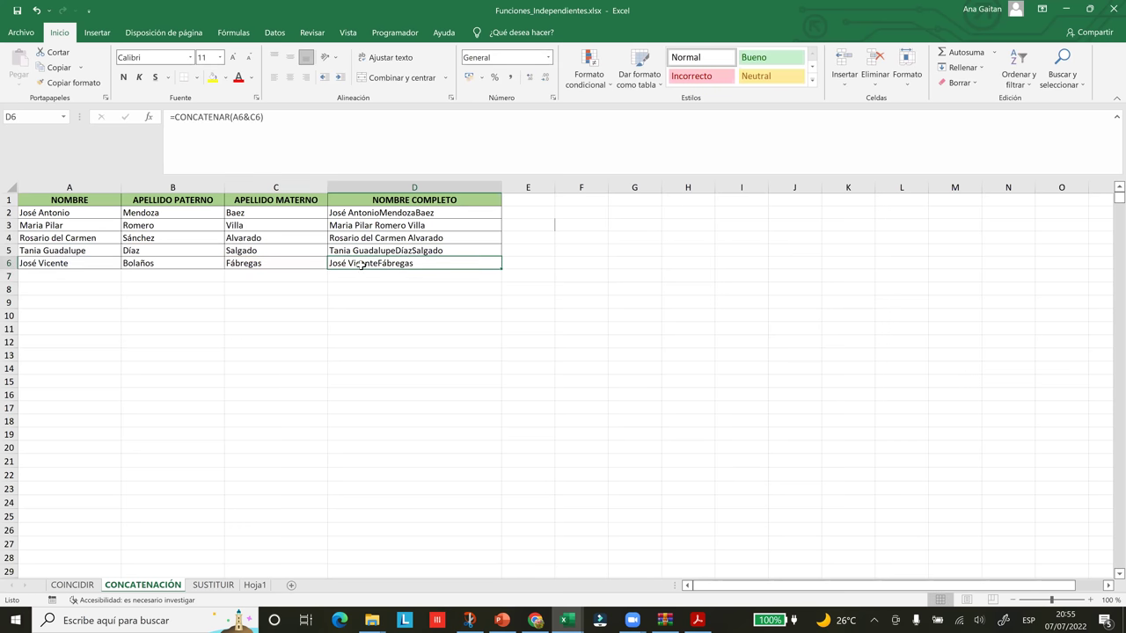
click(246, 118)
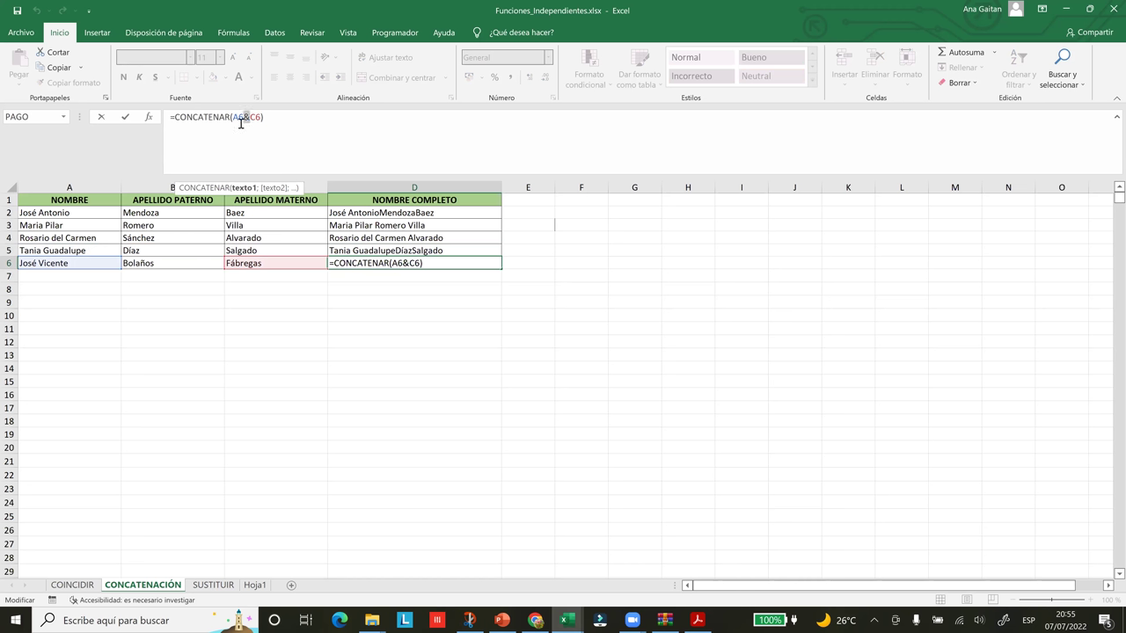
double_click(249, 119)
click(248, 117)
click(279, 117)
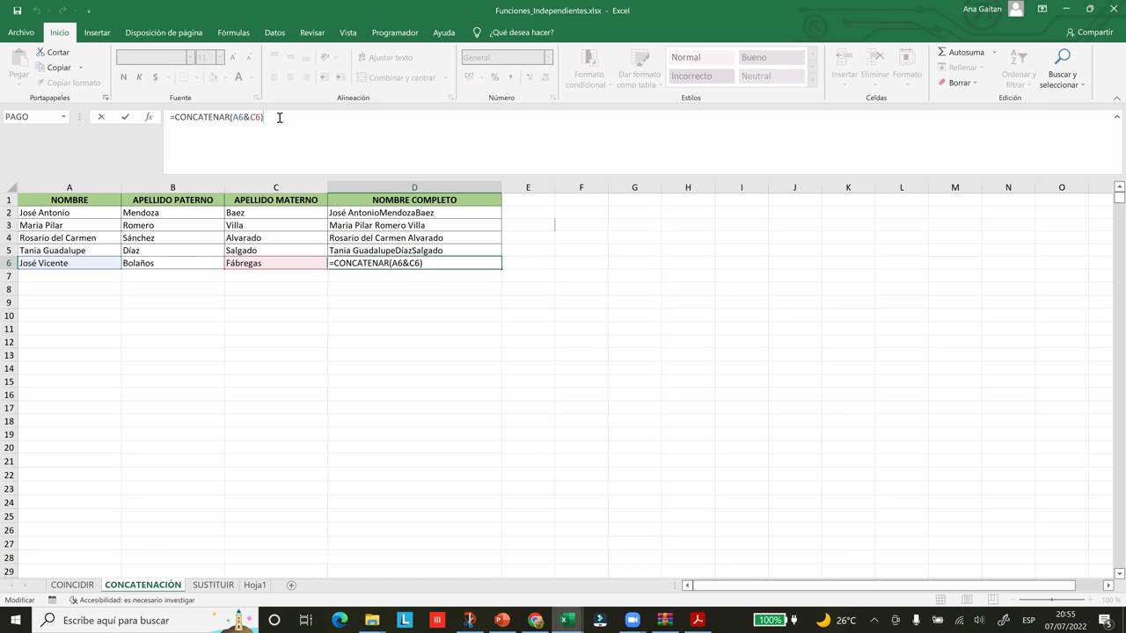
key(Return)
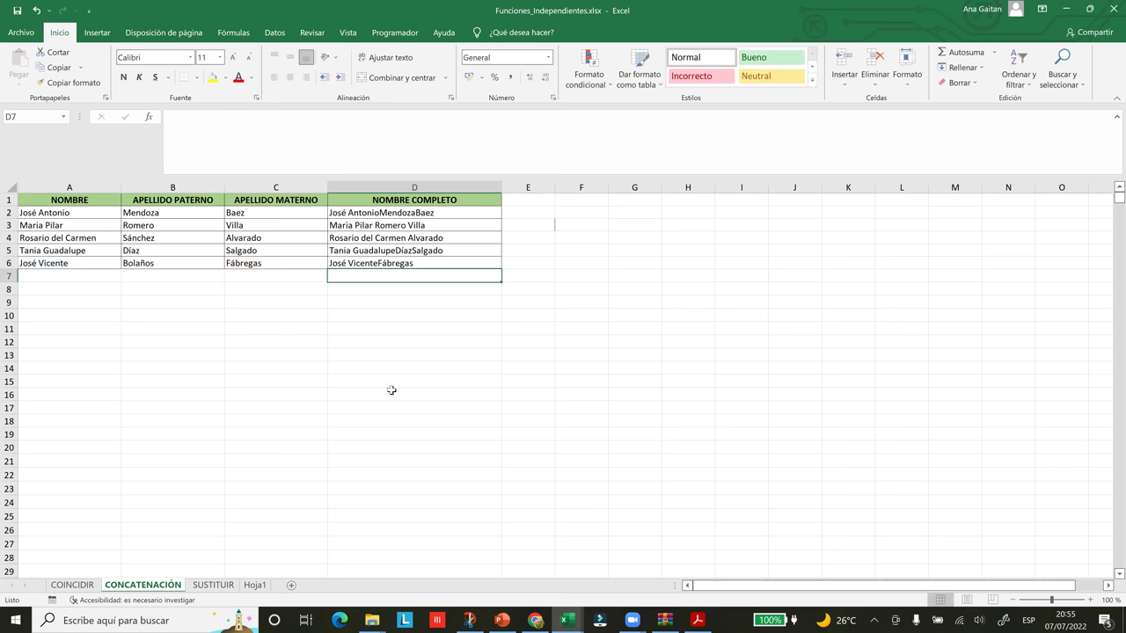
- On the SUSTITUIR sheet, clear the existing answers in B9, B12 and B15
click(220, 588)
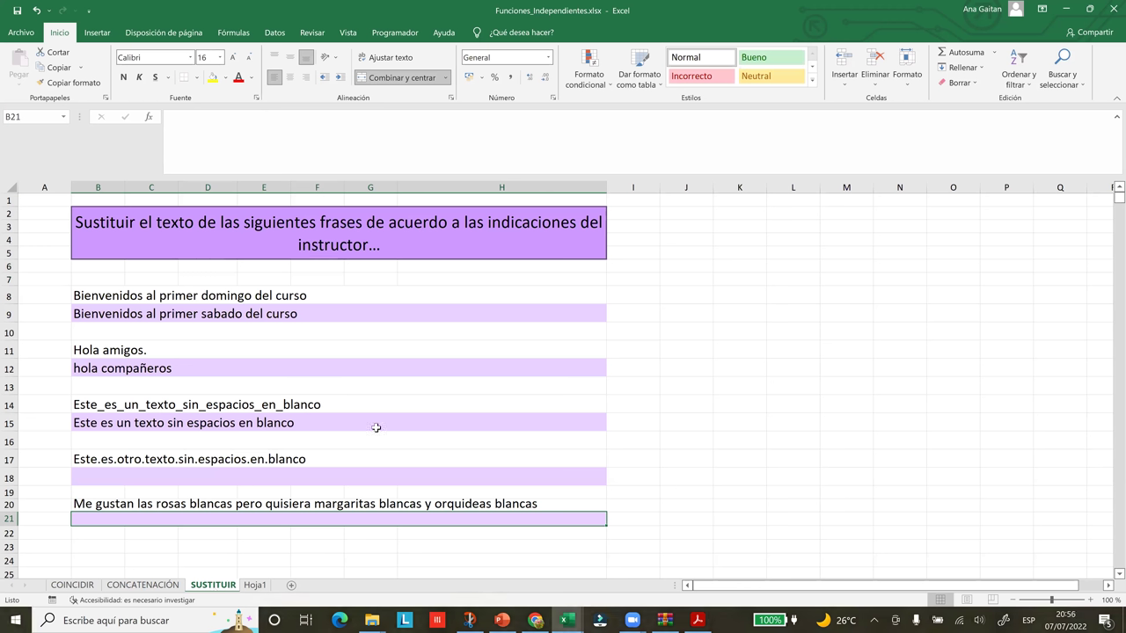
click(253, 312)
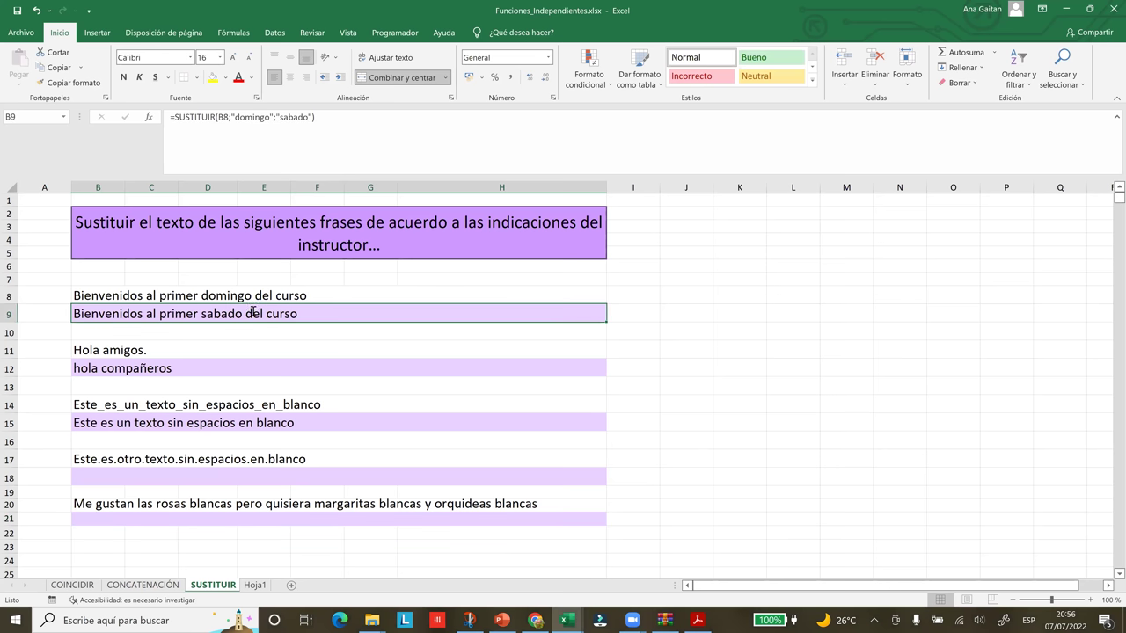
key(BackSpace)
click(190, 373)
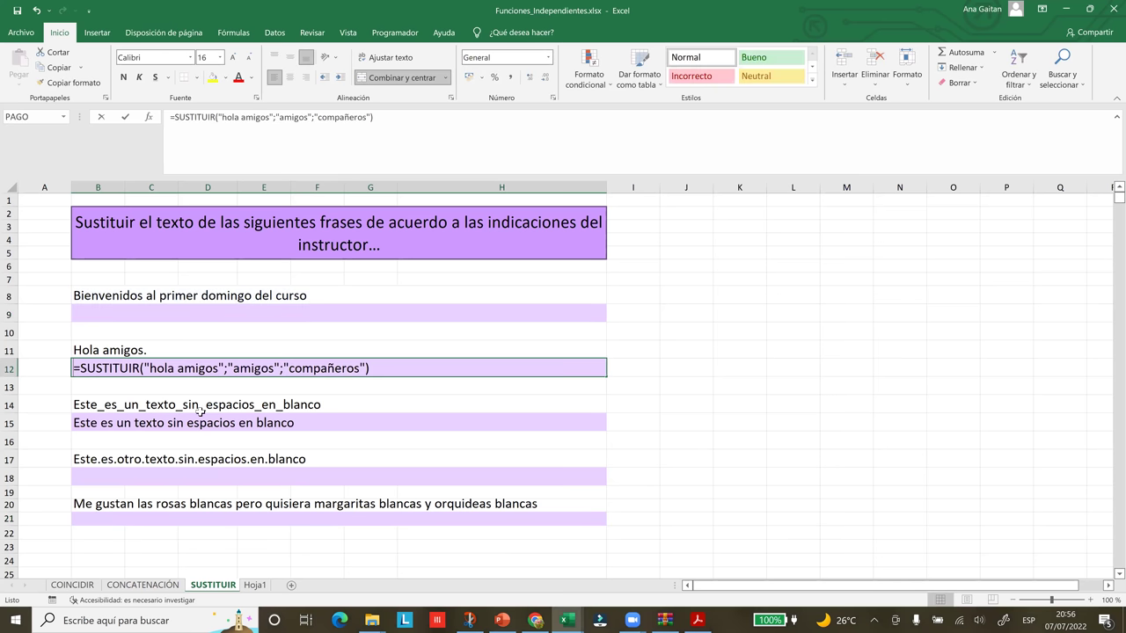
key(BackSpace)
click(219, 435)
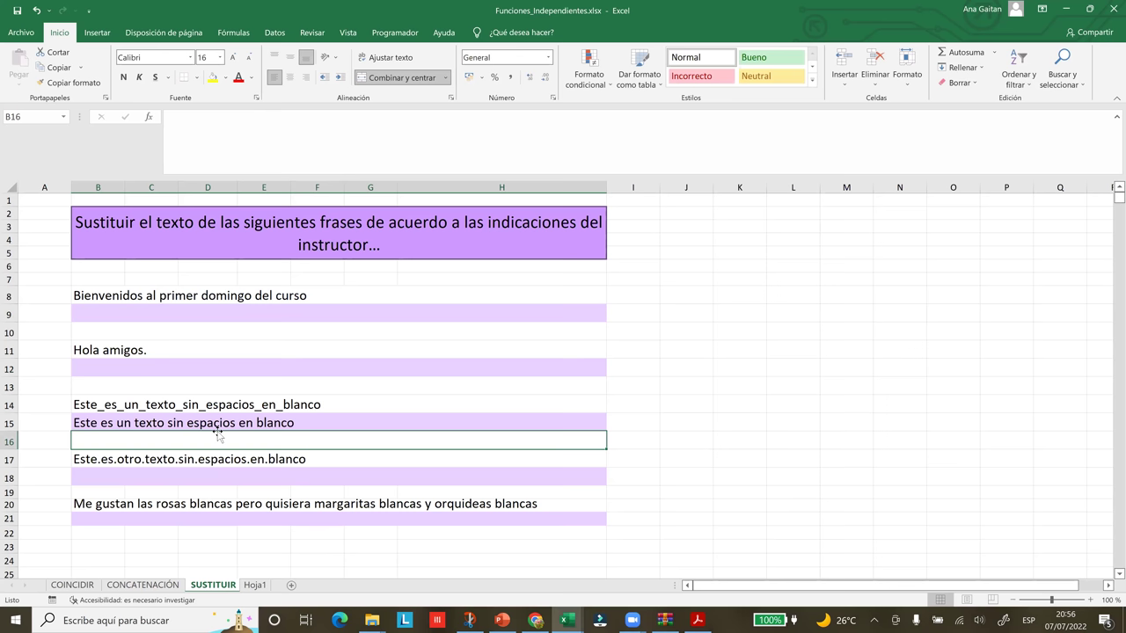
double_click(218, 431)
key(Escape)
key(Delete)
click(246, 476)
click(242, 520)
- Start a SUSTITUIR formula in B9 with the phrase in B8 as its text argument
click(207, 310)
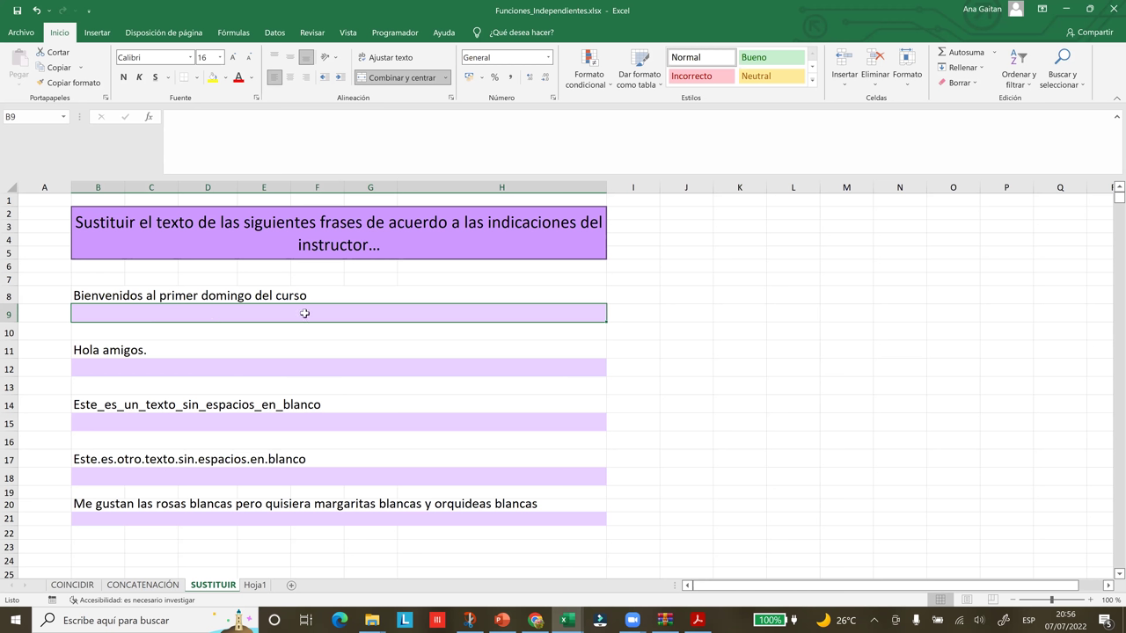
click(490, 334)
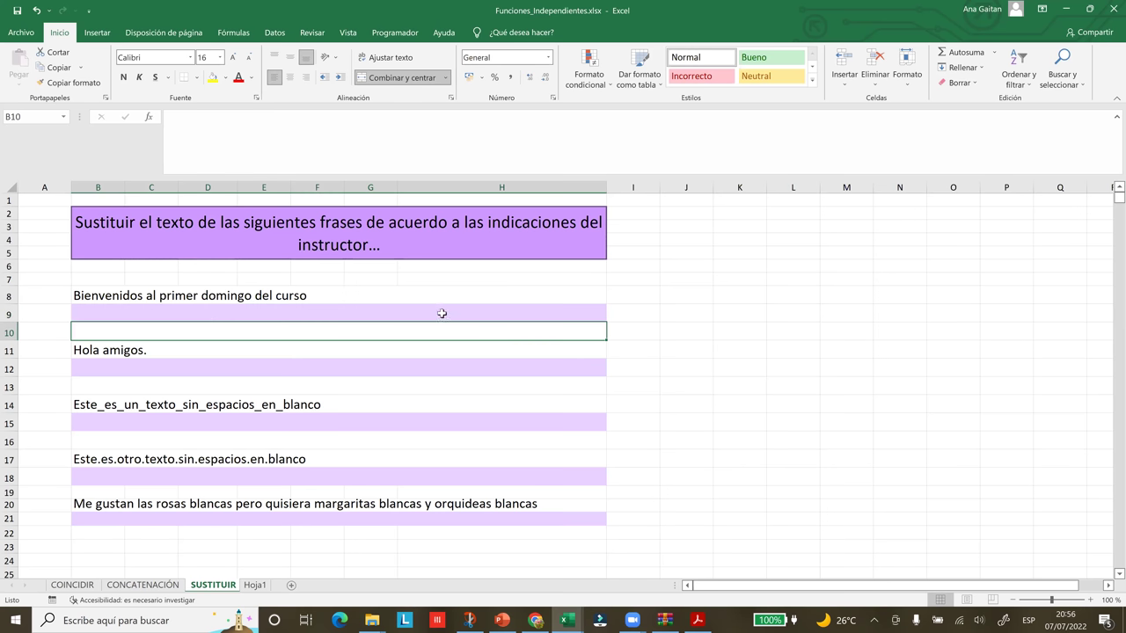
click(441, 314)
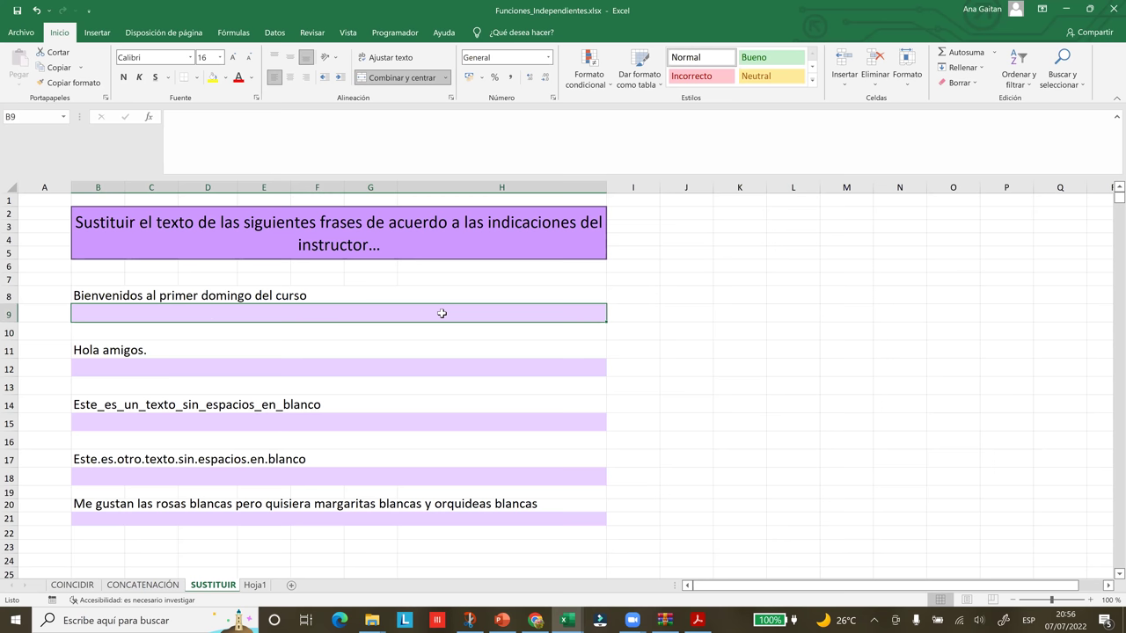
text(=)
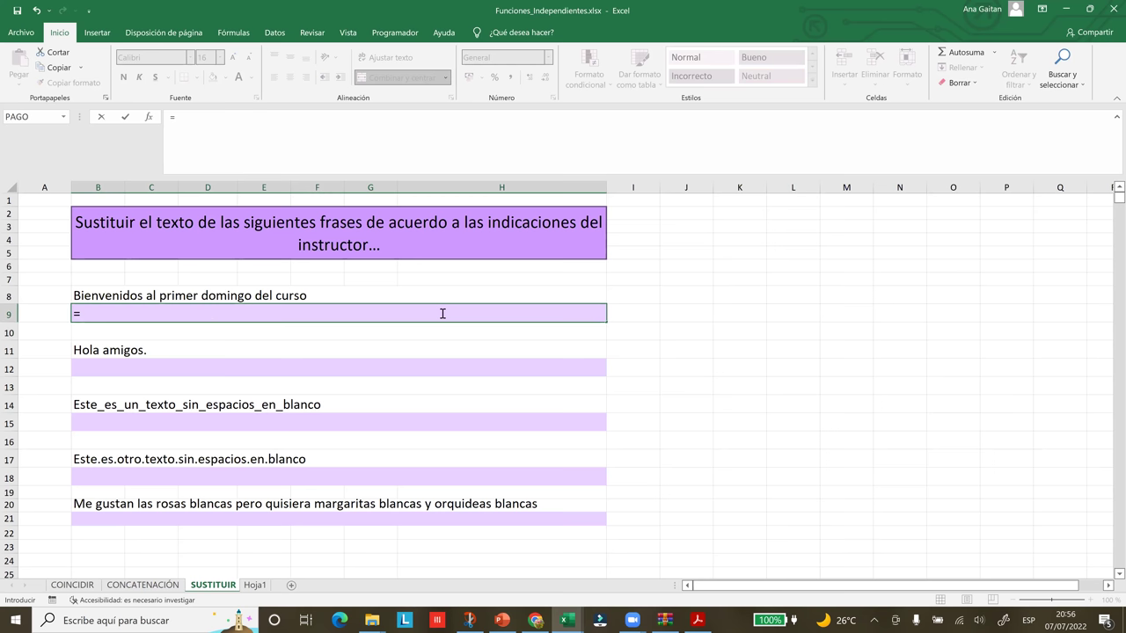
text(sus)
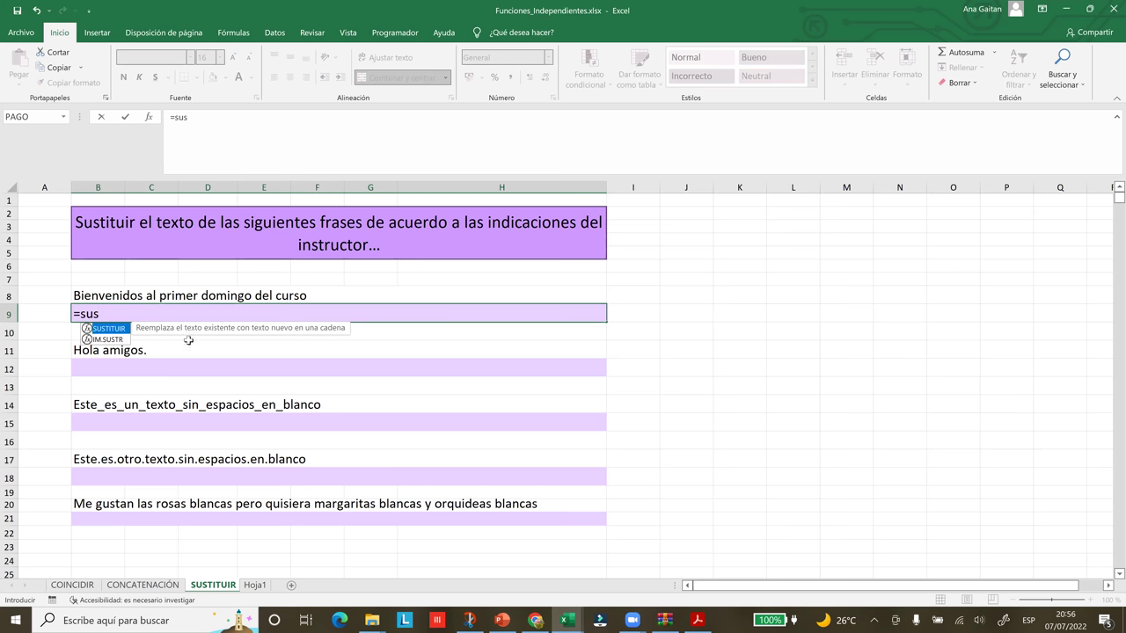
double_click(111, 333)
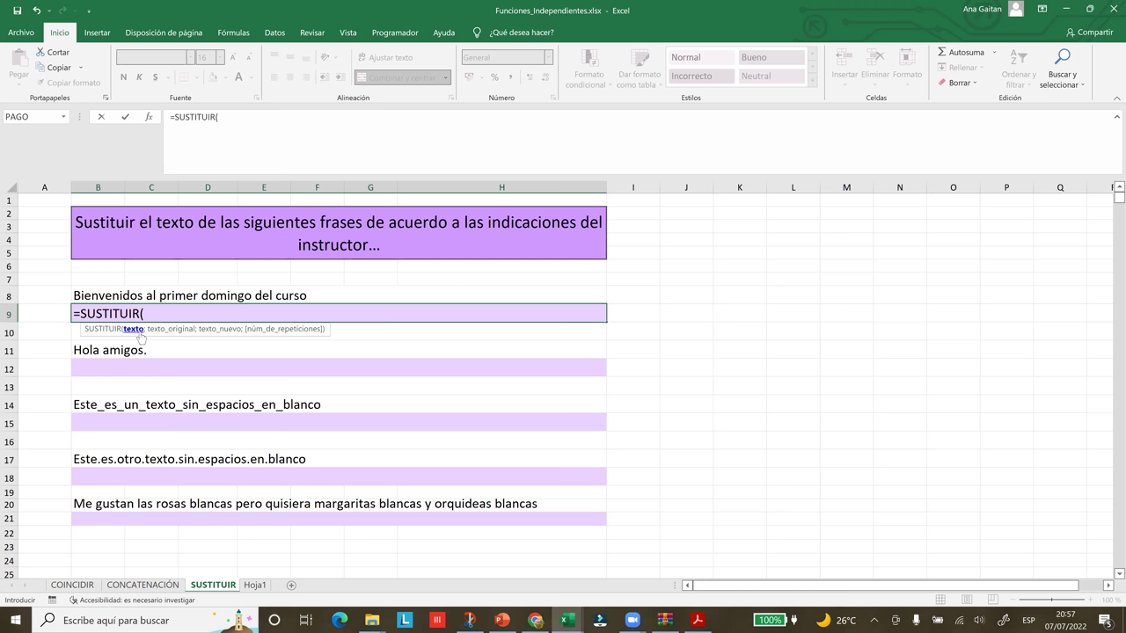
click(98, 298)
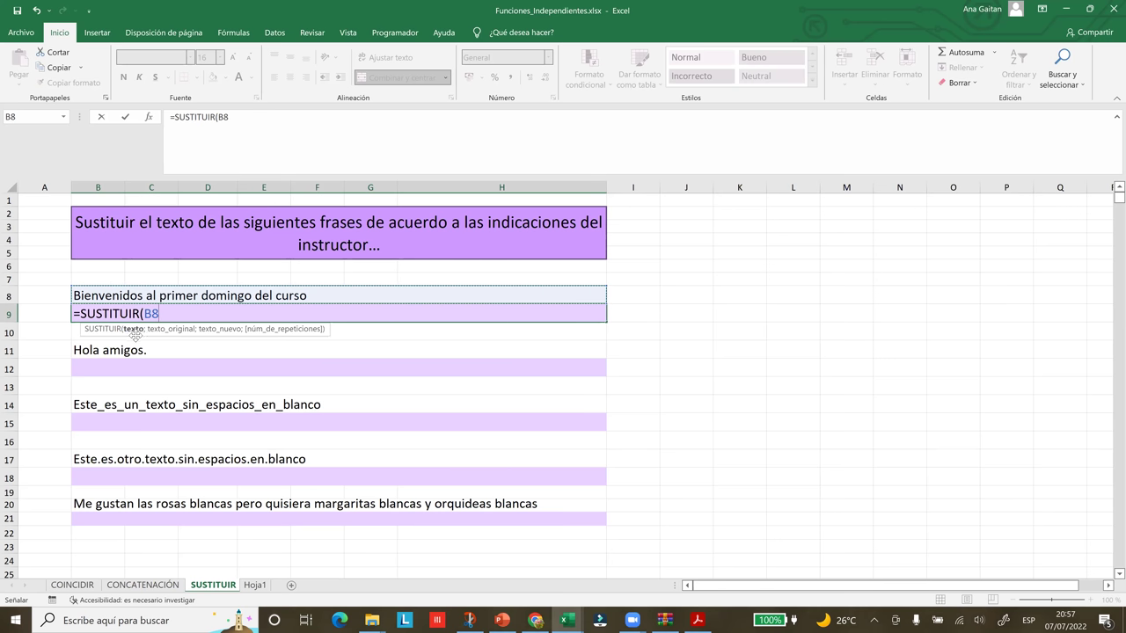
text(;)
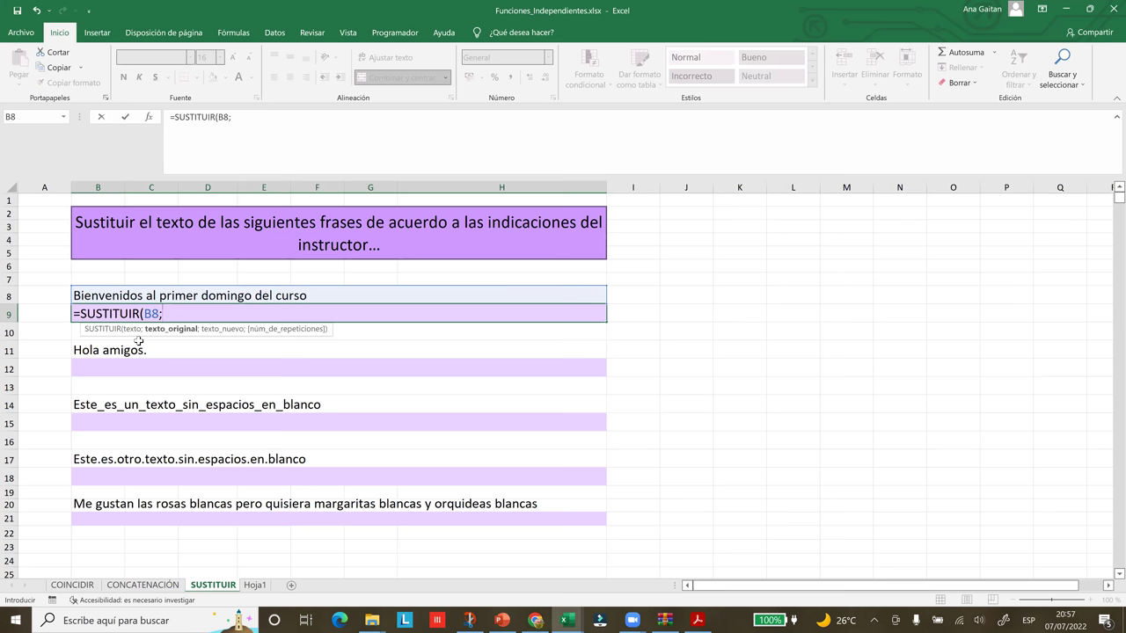
text(primer)
text(;)
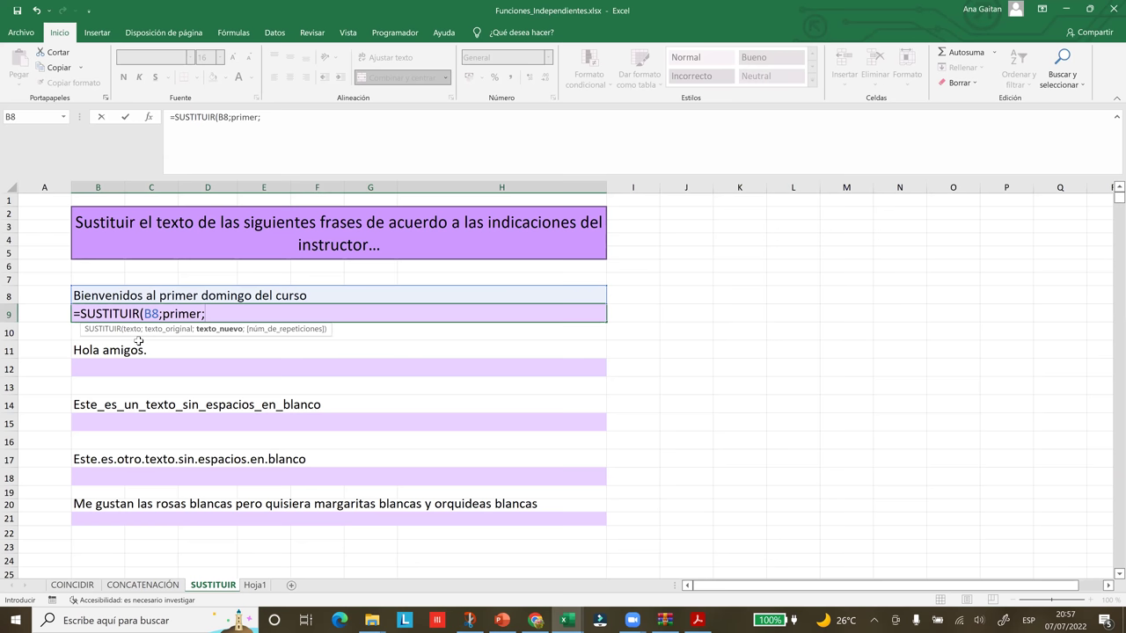
key(BackSpace)
key(BackSpace)
key(BackSpace)
key(BackSpace)
key(BackSpace)
key(BackSpace)
key(BackSpace)
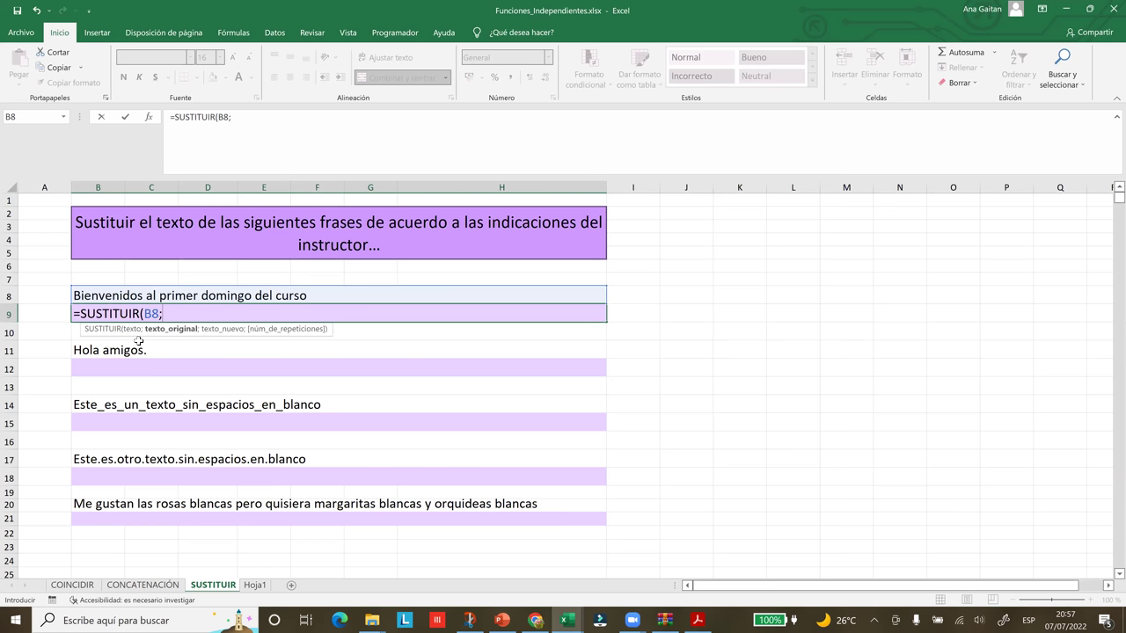
- Give "primer" in quotation marks as the original text in the B9 formula
text("primer)
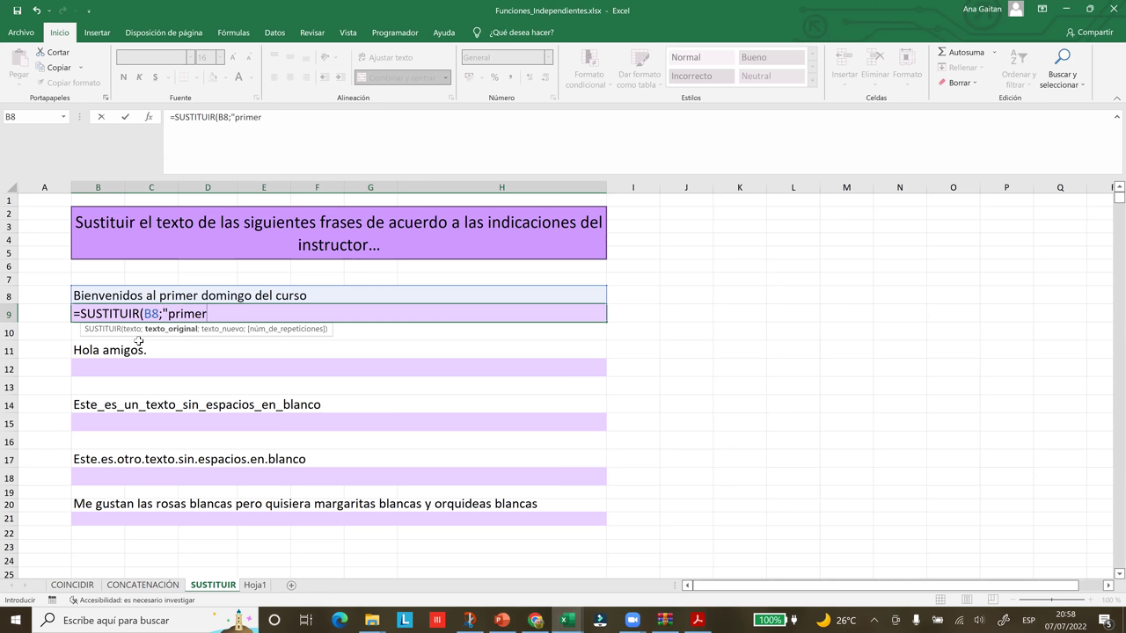
text(";)
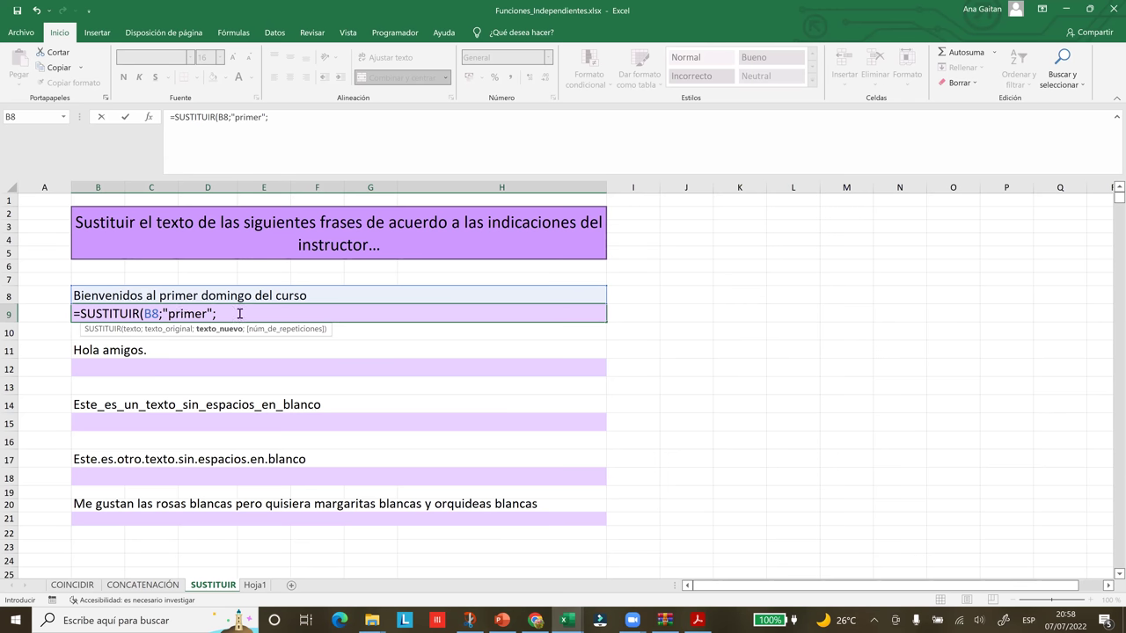
text(se)
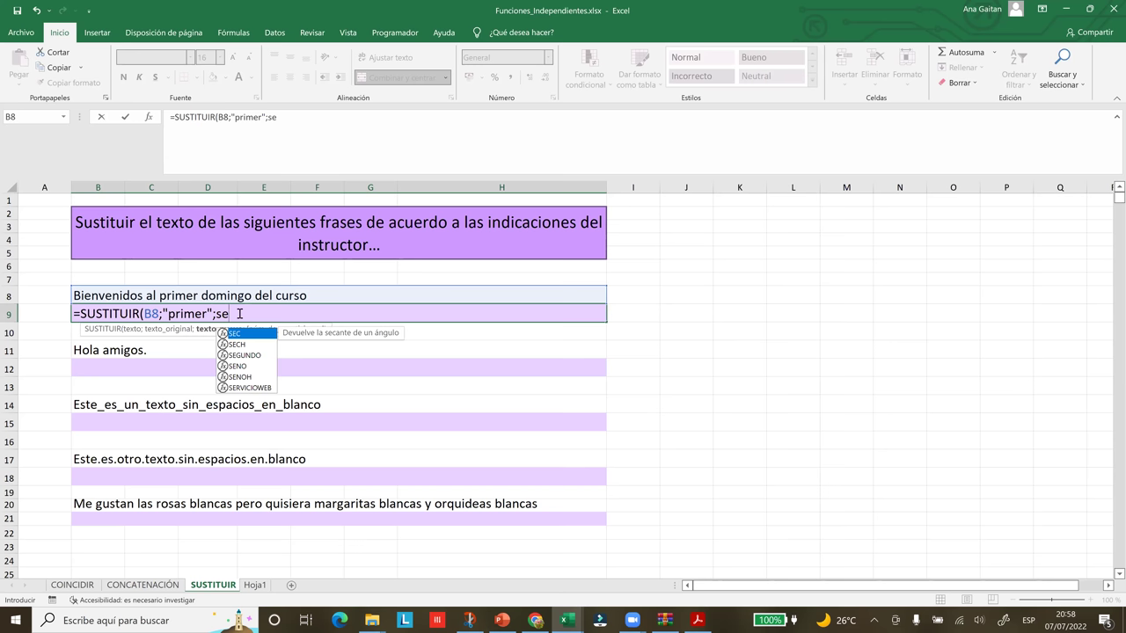
text(gun)
key(BackSpace)
key(BackSpace)
key(BackSpace)
key(BackSpace)
key(BackSpace)
- Give "segundo" as the new text and complete B9 as =SUSTITUIR(B8;"primer";"segundo"), without a repetition number
text(")
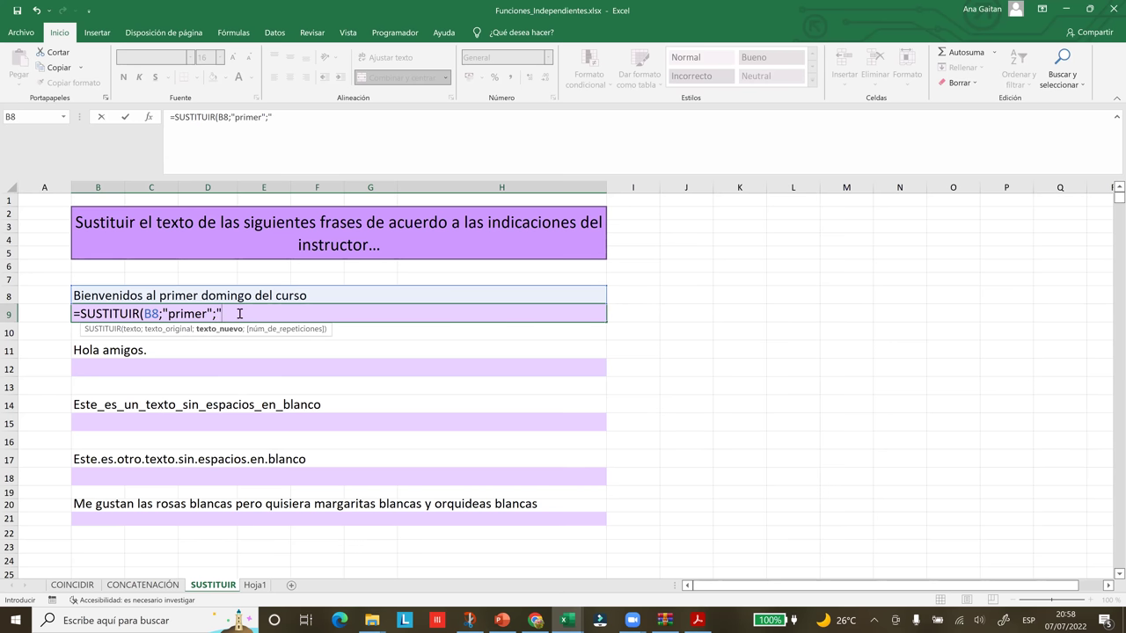
text(segundo";)
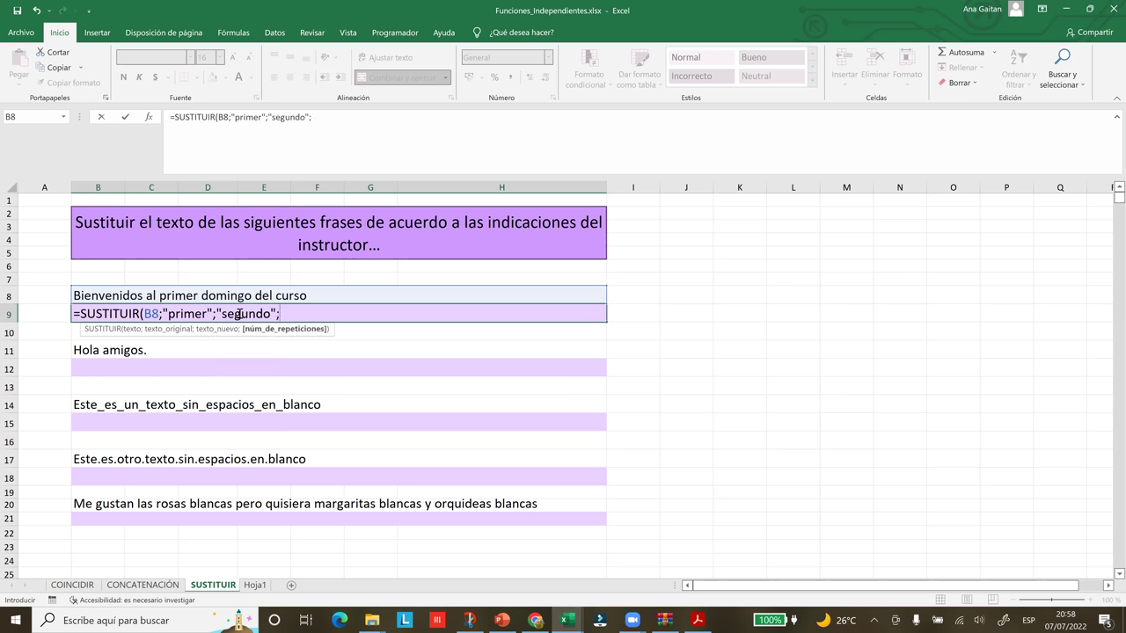
key(BackSpace)
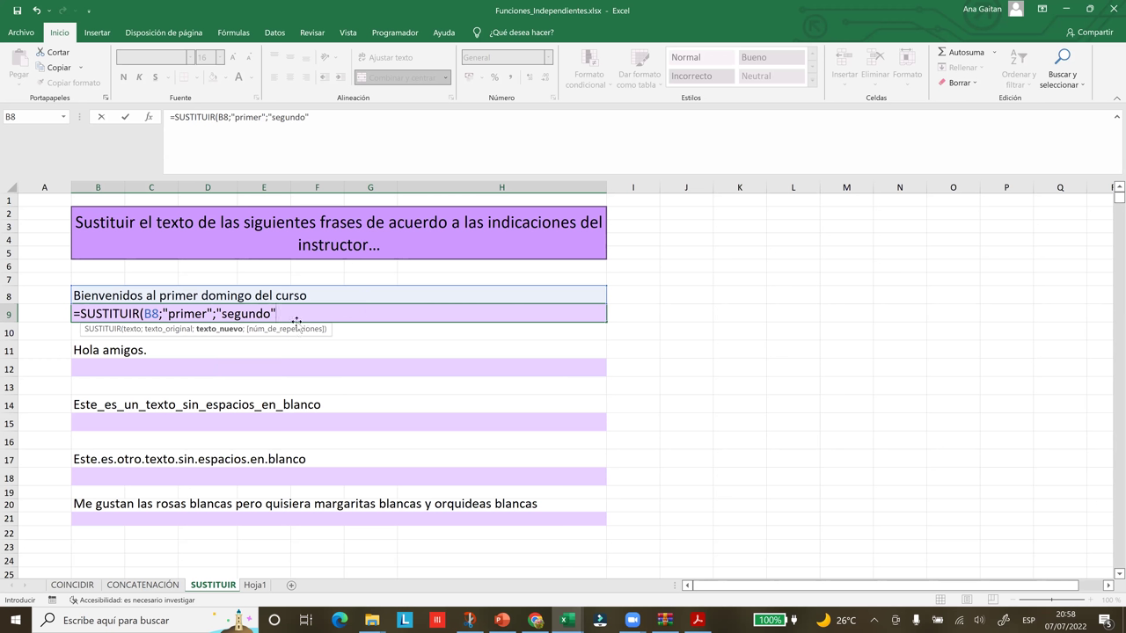
text())
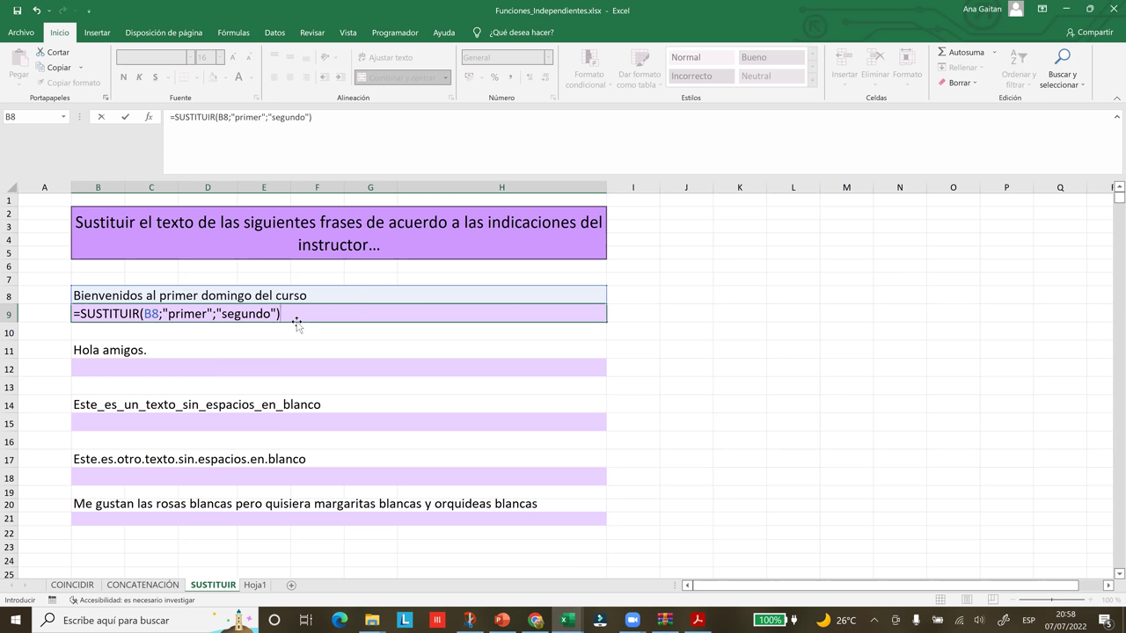
key(Return)
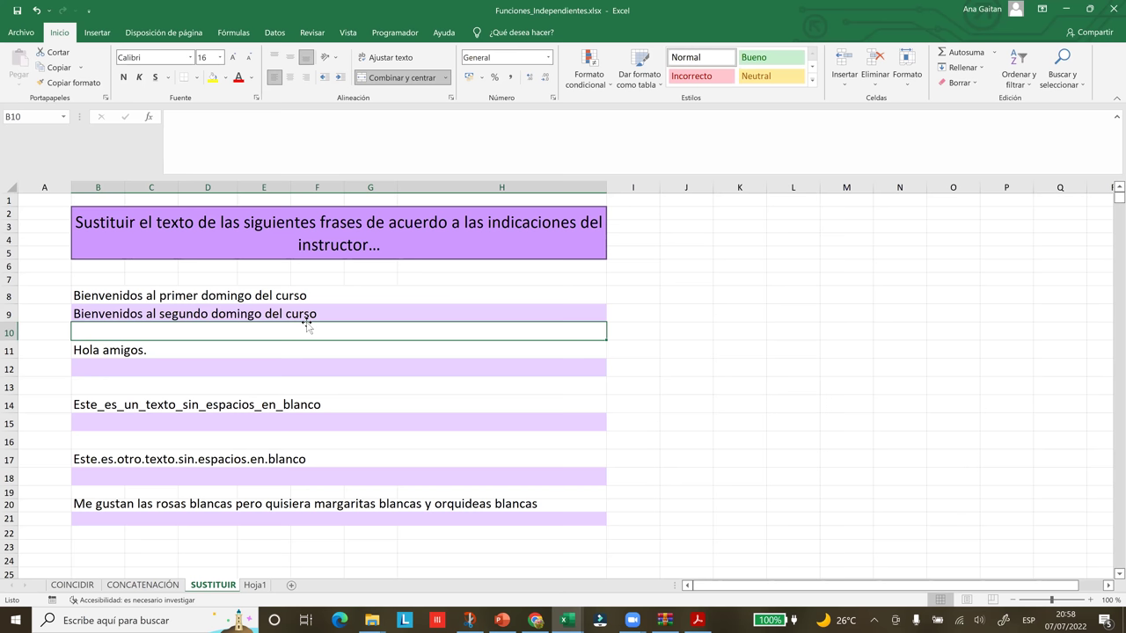
click(166, 520)
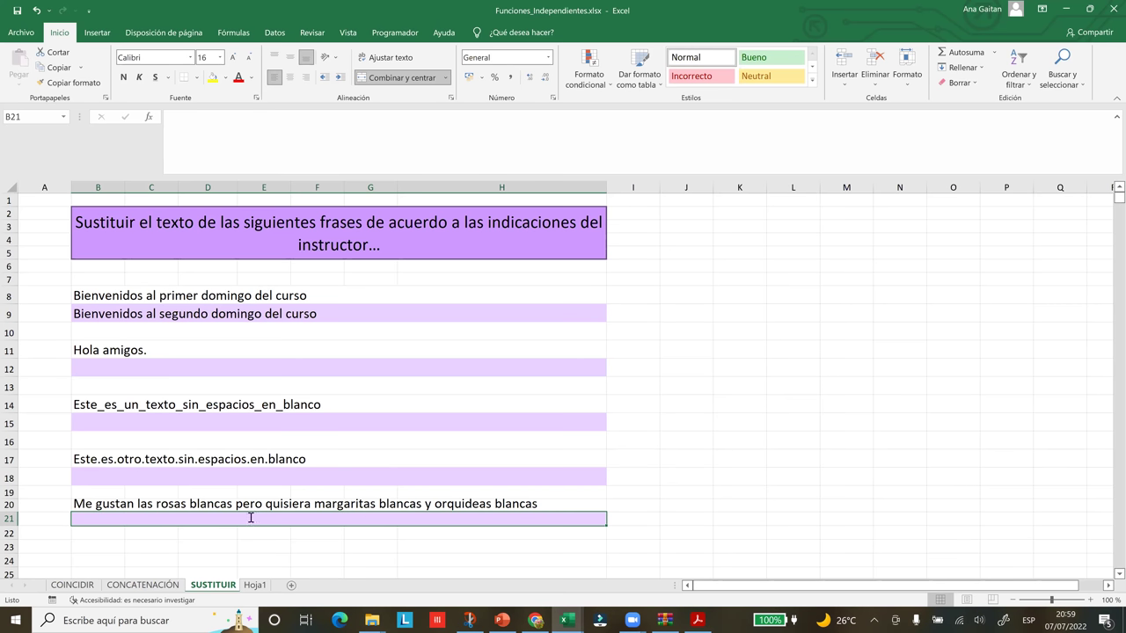
text(=)
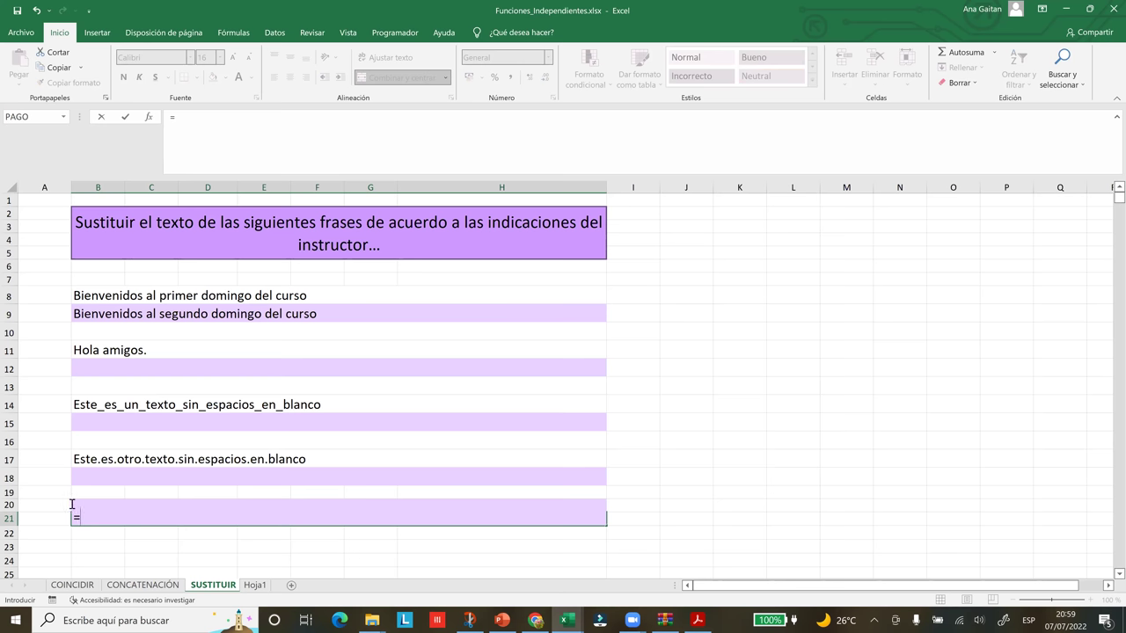
text(sus)
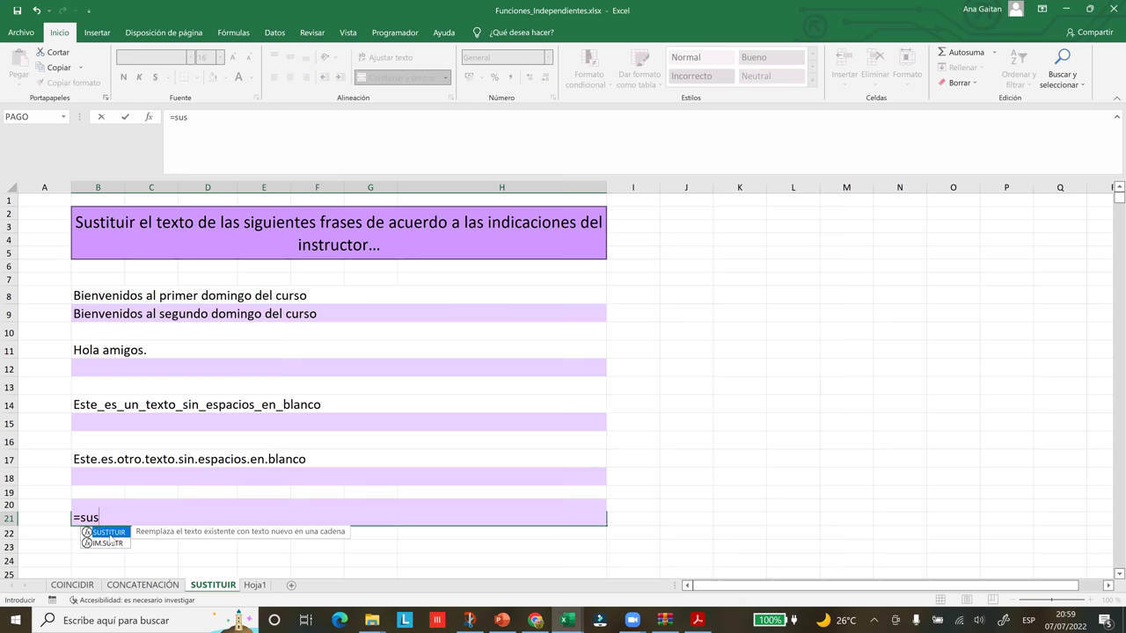
double_click(108, 534)
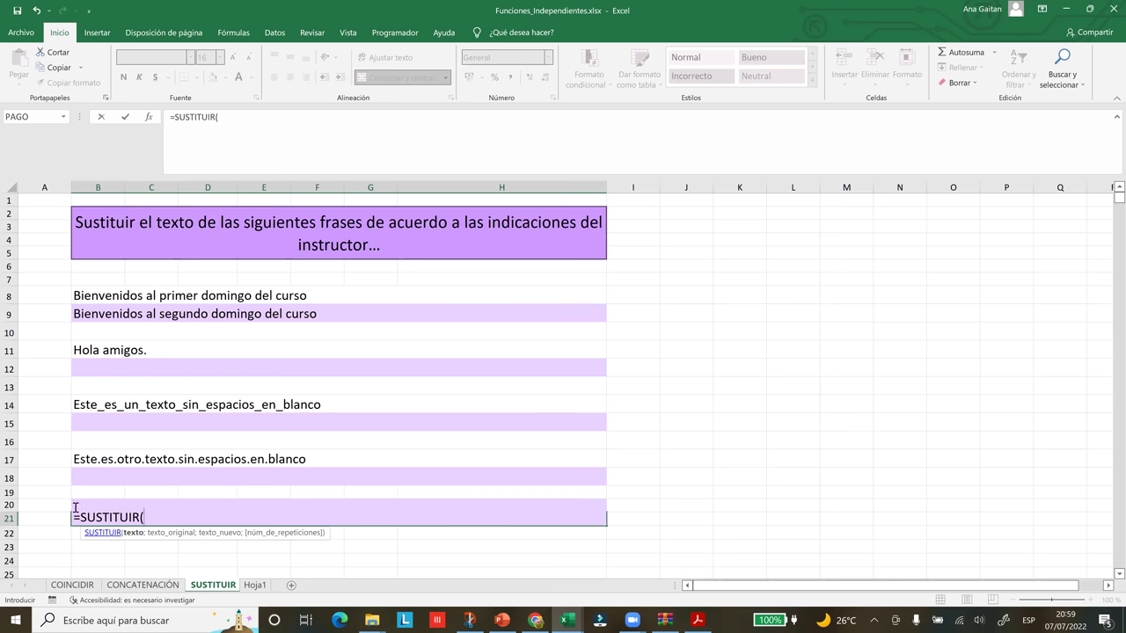
click(76, 505)
click(71, 504)
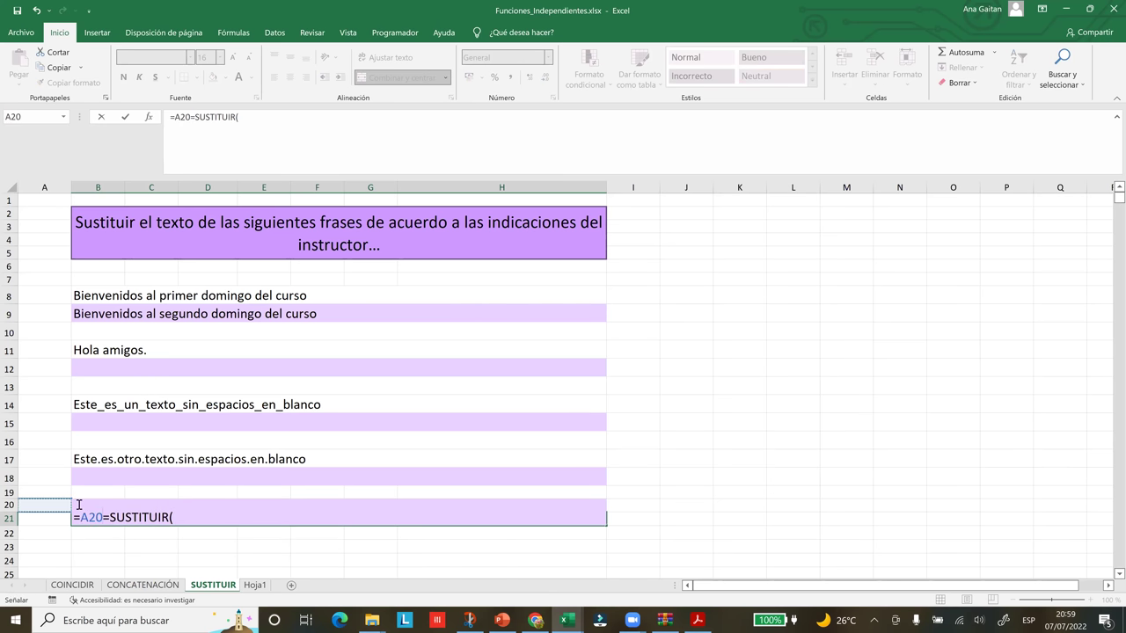
click(107, 521)
key(Delete)
key(Delete)
key(Delete)
key(Delete)
key(Delete)
key(Delete)
key(Delete)
key(Delete)
key(Delete)
key(Delete)
key(Delete)
key(Delete)
key(Delete)
key(Delete)
key(Delete)
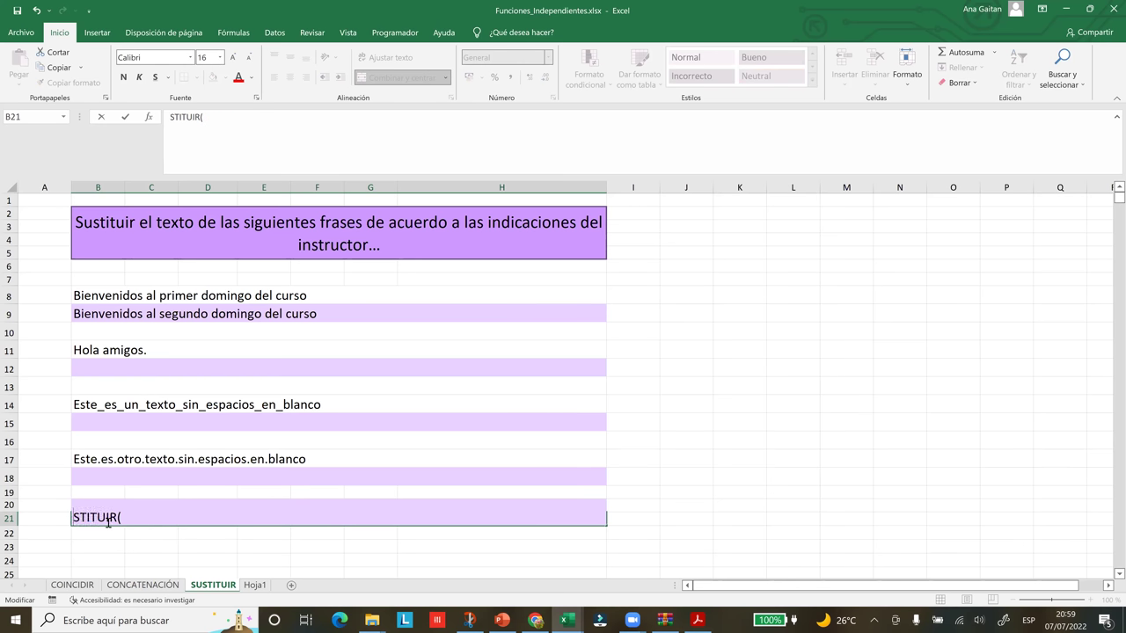
click(42, 532)
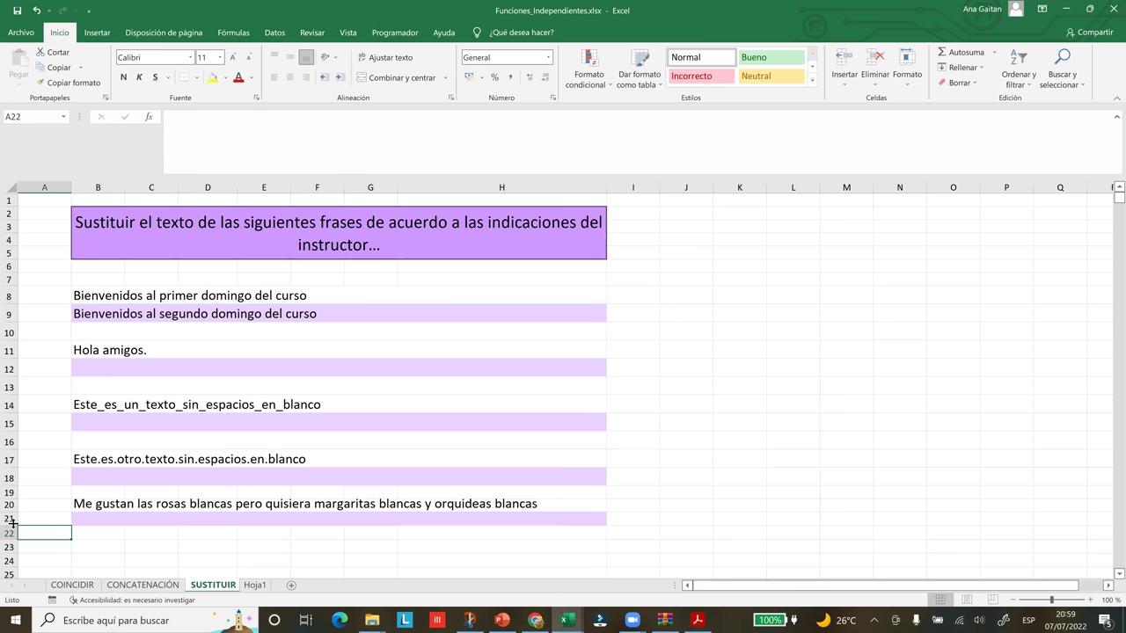
- Make rows 20 and 21 taller and start a SUSTITUIR formula in B21 with B20 as its text argument
drag(14, 524, 53, 538)
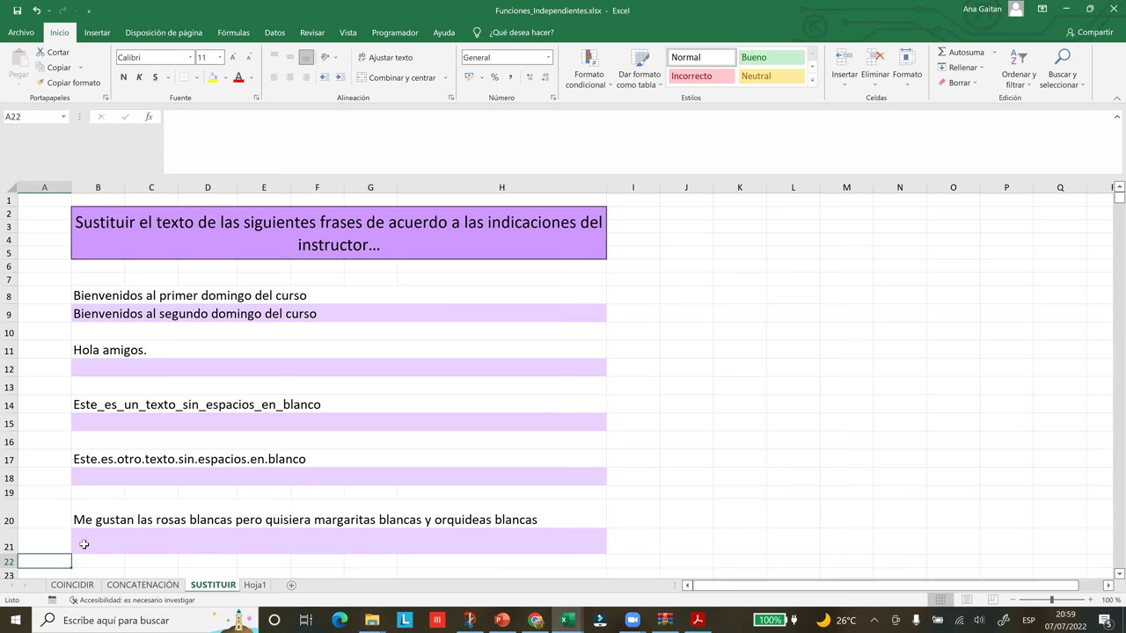
click(82, 544)
text(=)
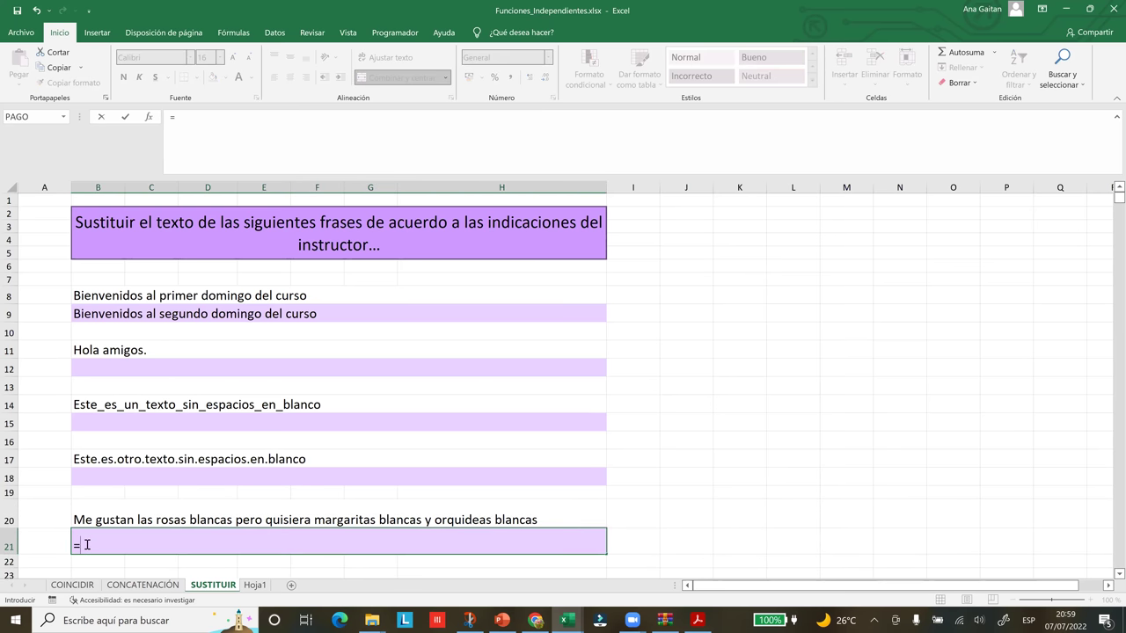
text(sus)
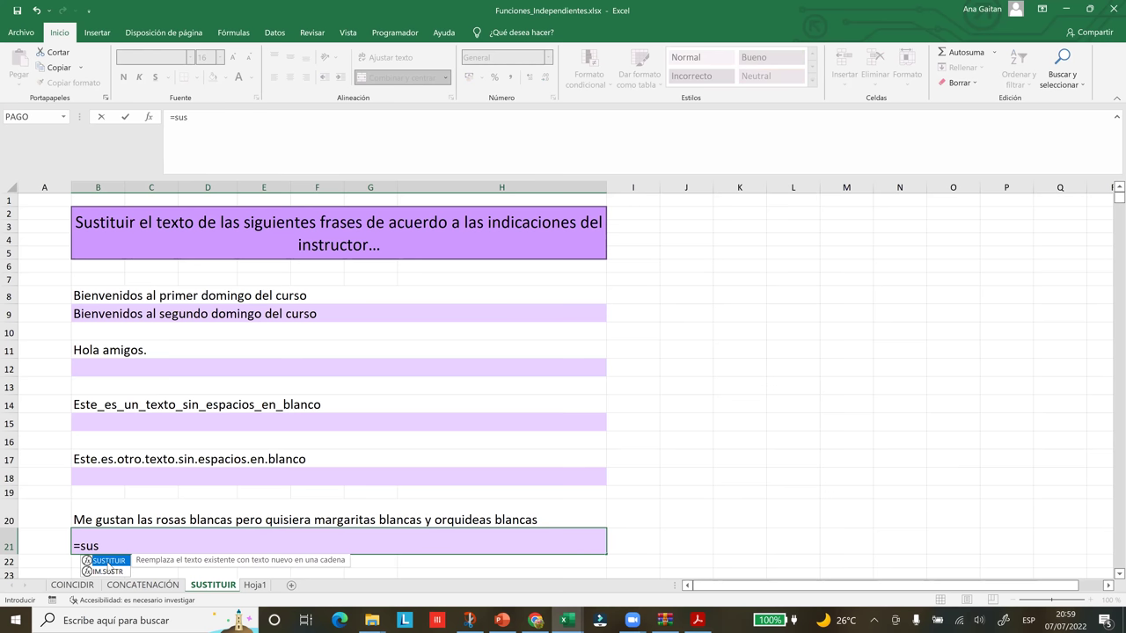
double_click(110, 561)
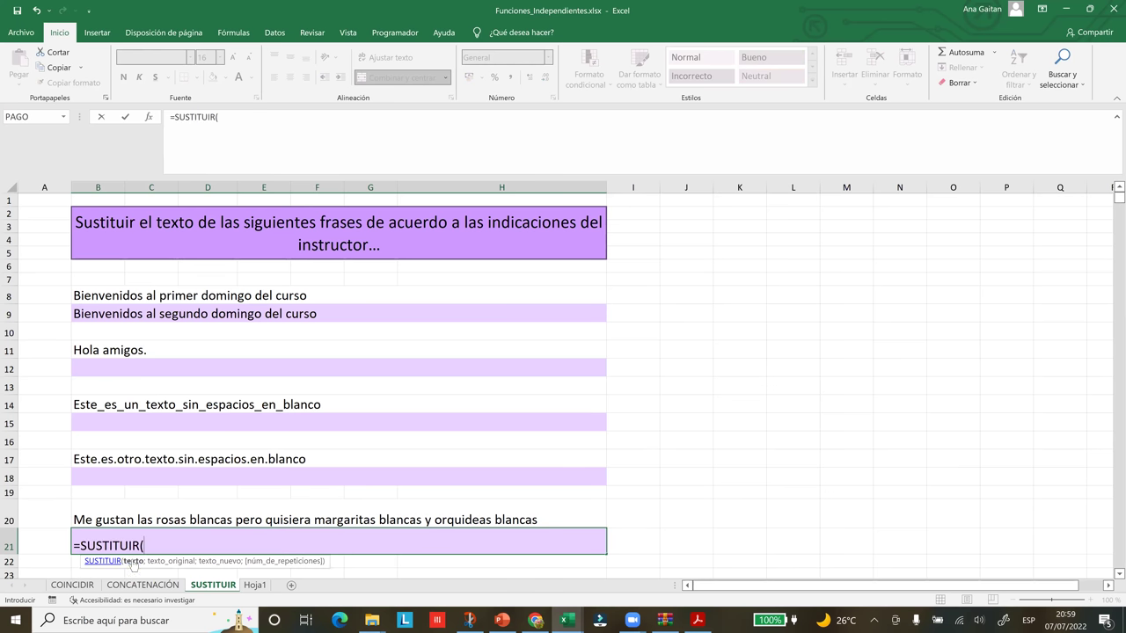
click(81, 518)
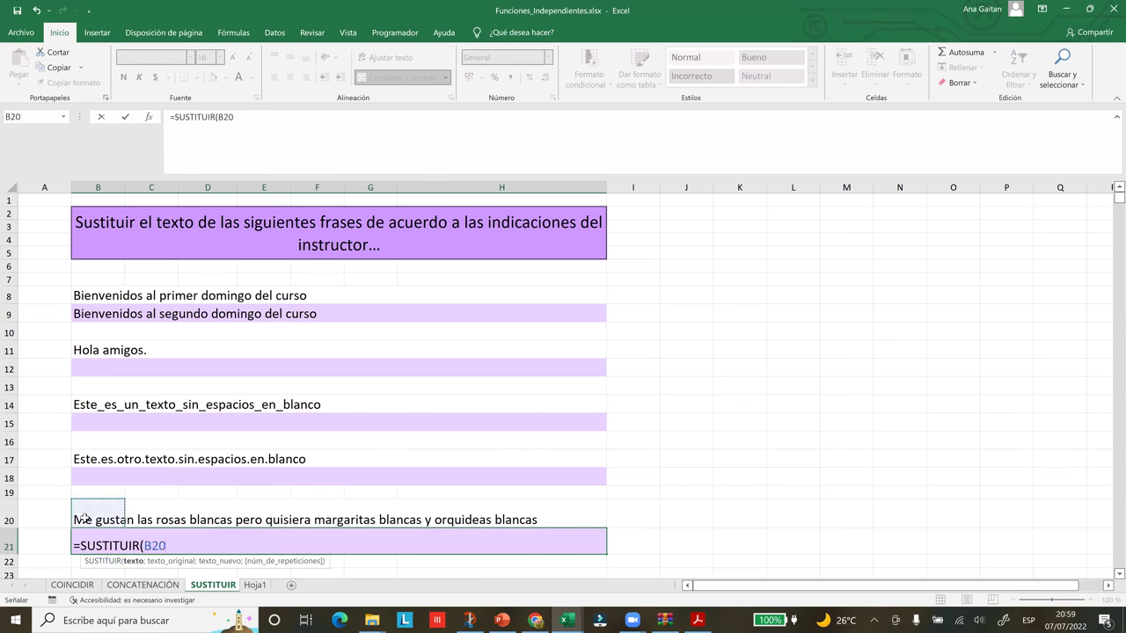
text(;)
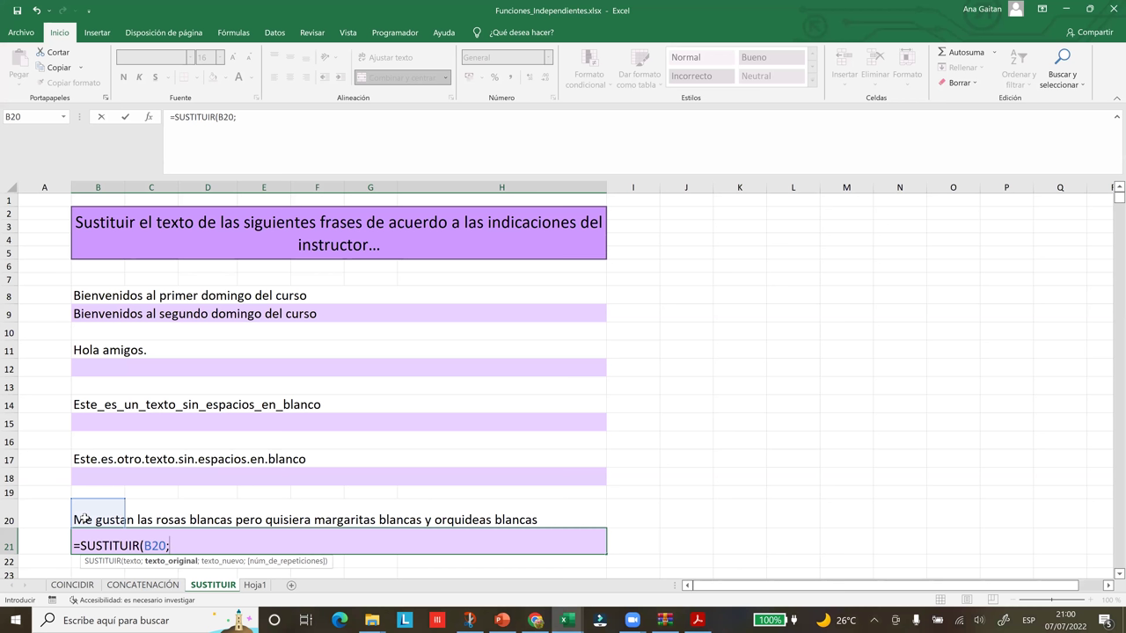
- Complete the B21 formula with "Blancas" as original text, "Rojas" as new text and 2 as the repetition number
text("Blancas";"Ros)
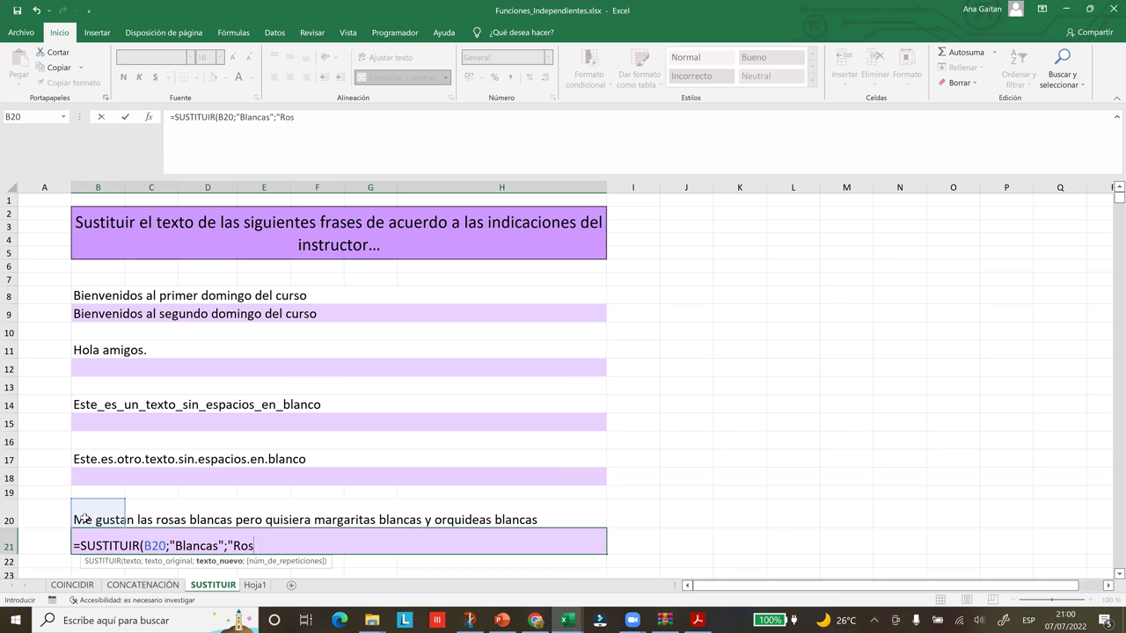
key(BackSpace)
text(jas";)
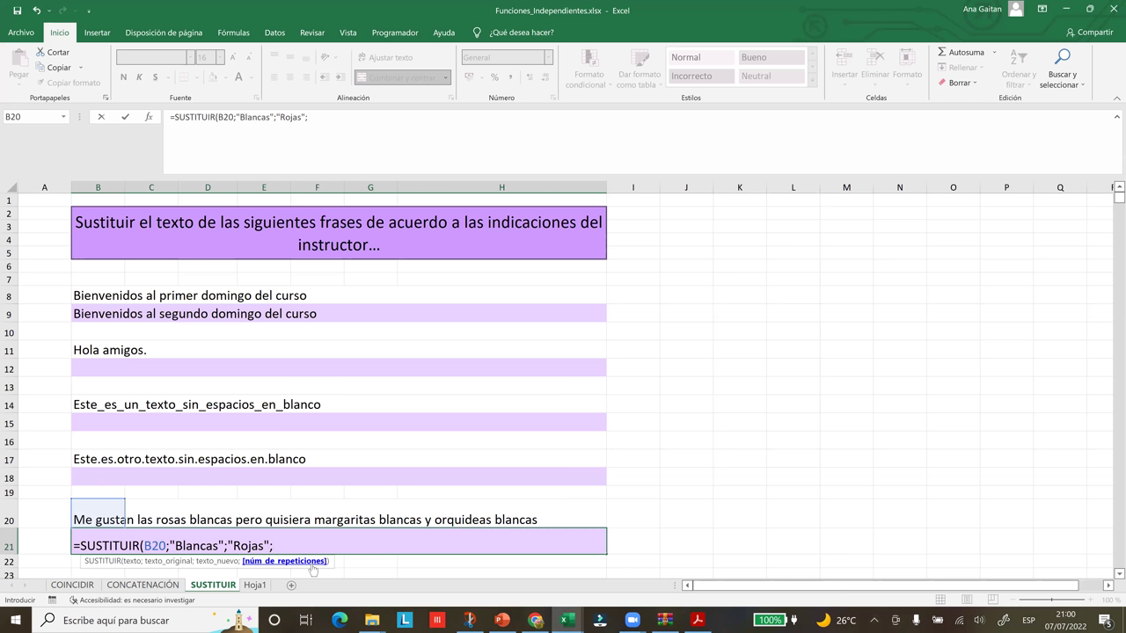
text(2))
key(Return)
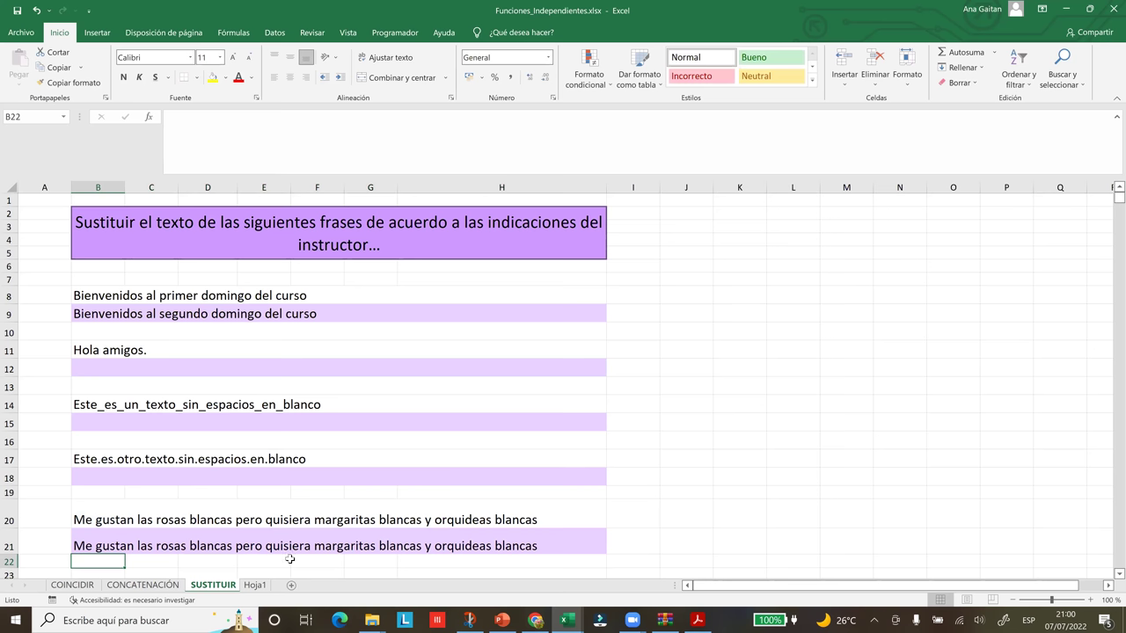
- Change the original text in the B21 formula to lowercase "blancas"
click(106, 541)
double_click(128, 540)
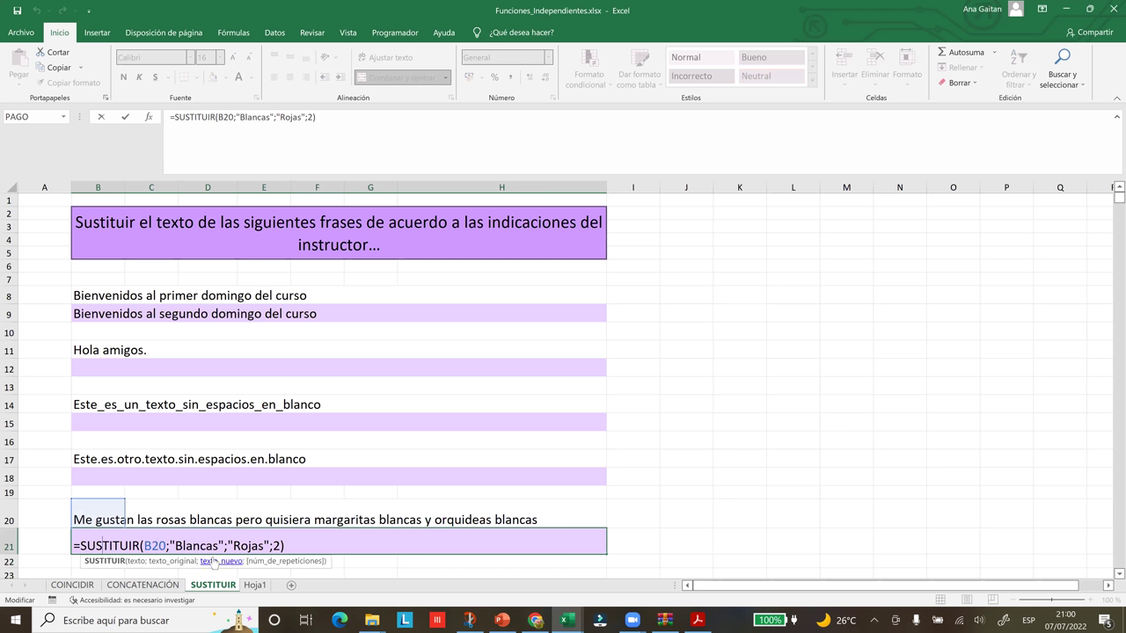
click(182, 547)
key(BackSpace)
text(b)
key(Return)
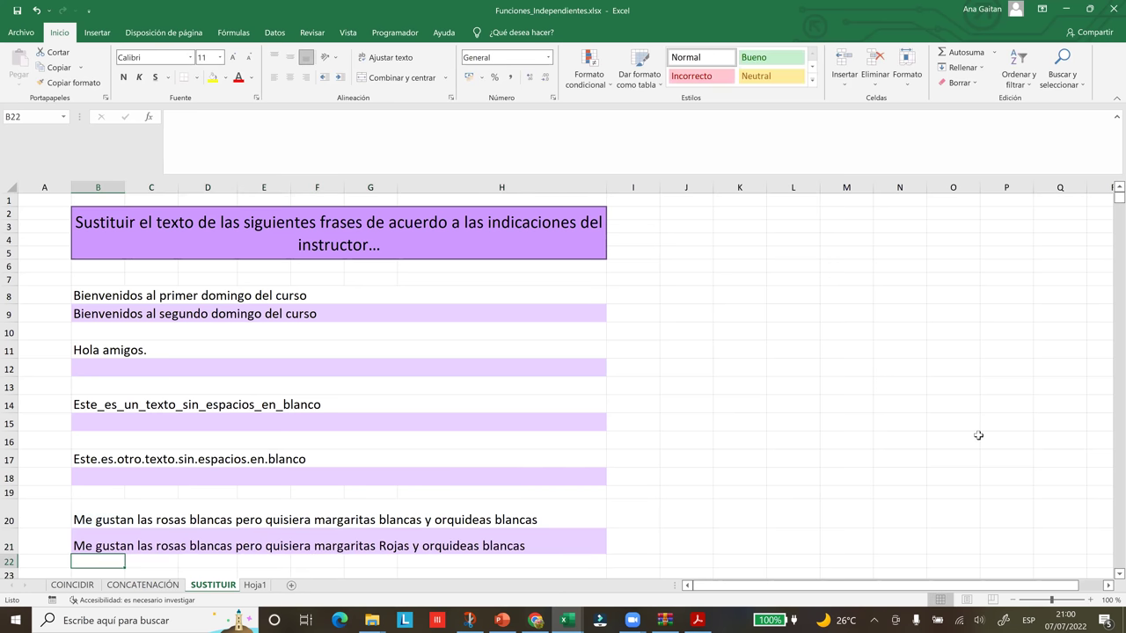
- Review the SUSTITUIR formula in B21 and compare its result with the phrase in B20
key(Right)
key(Right)
key(Right)
key(Right)
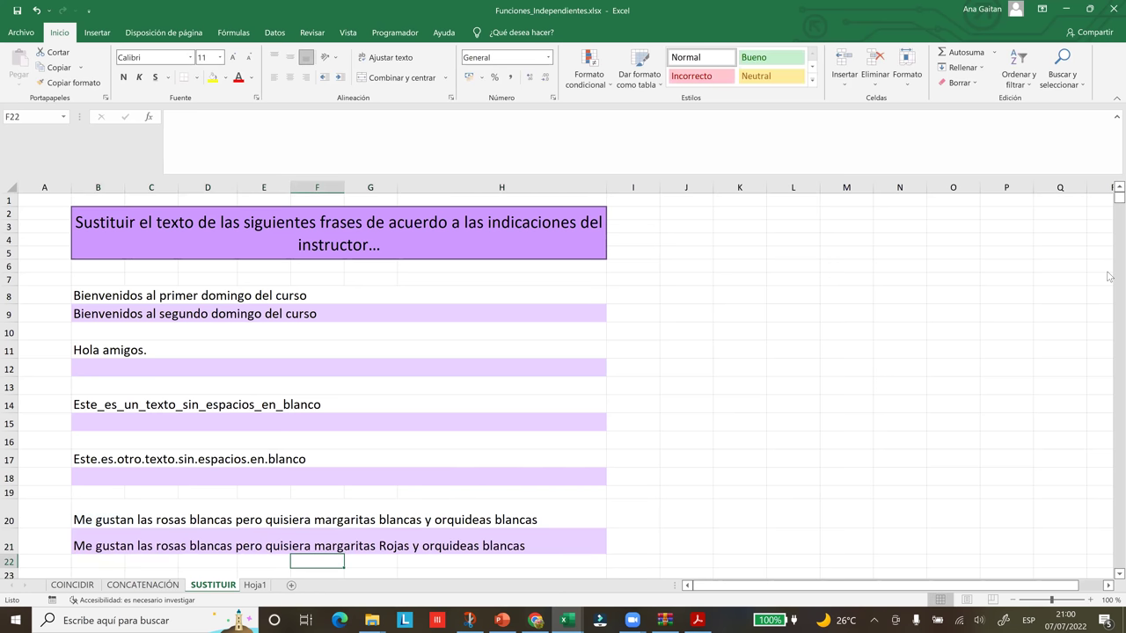
click(1118, 574)
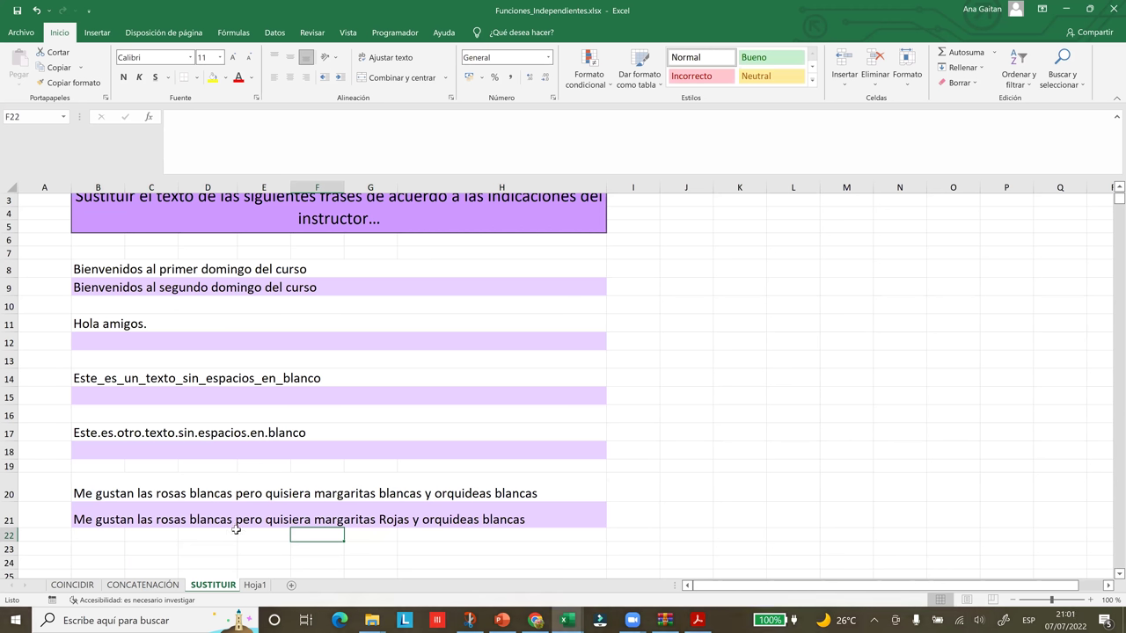
click(147, 522)
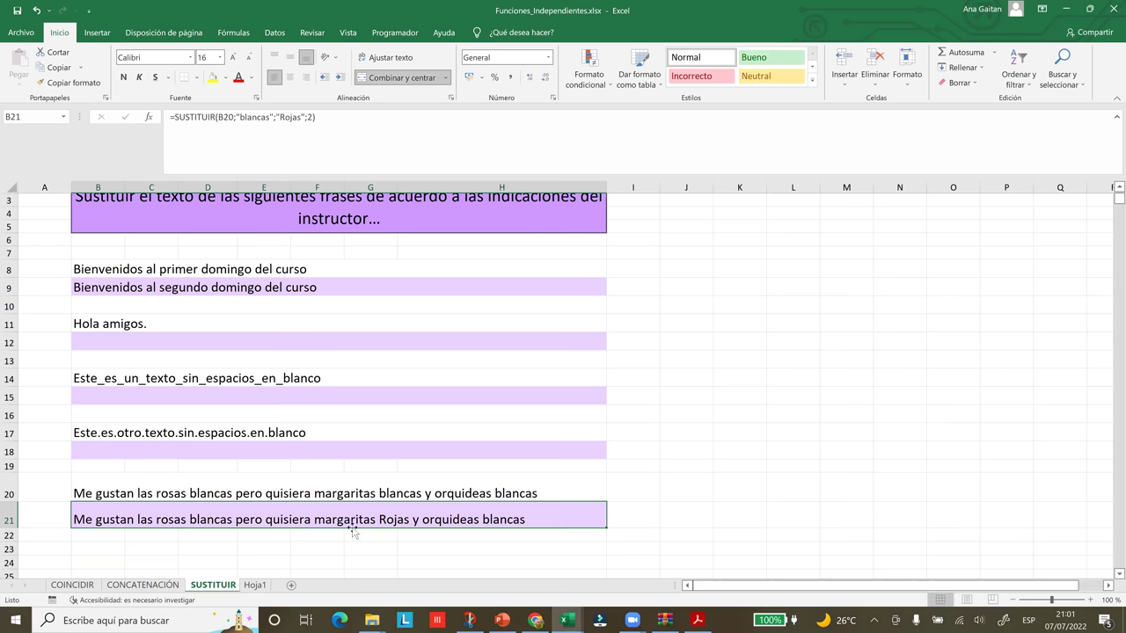
click(478, 554)
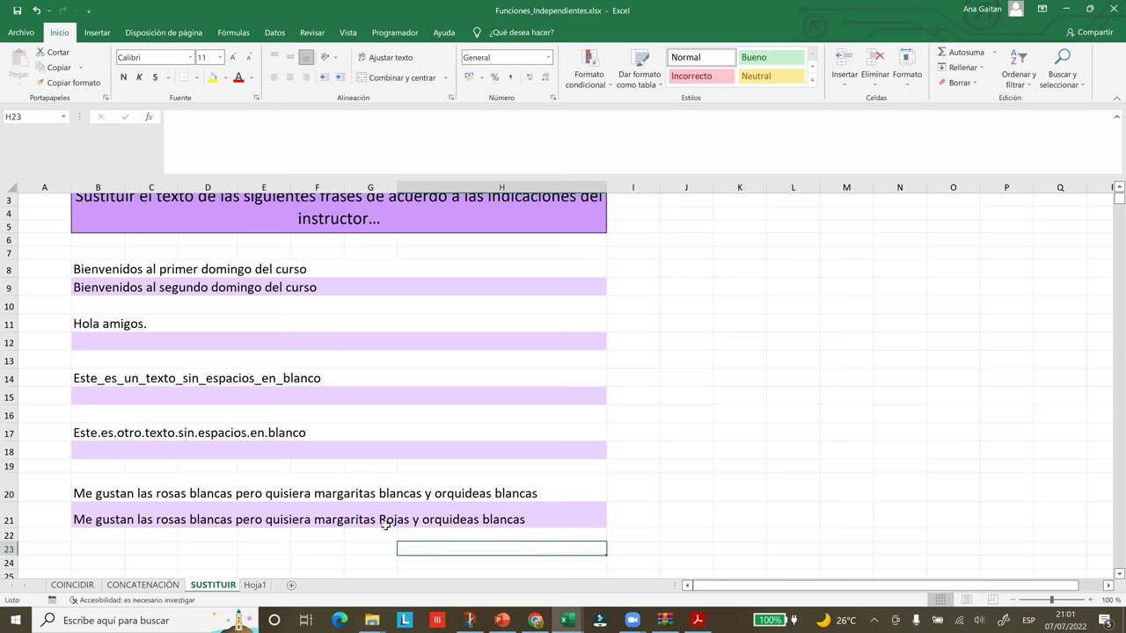
click(772, 478)
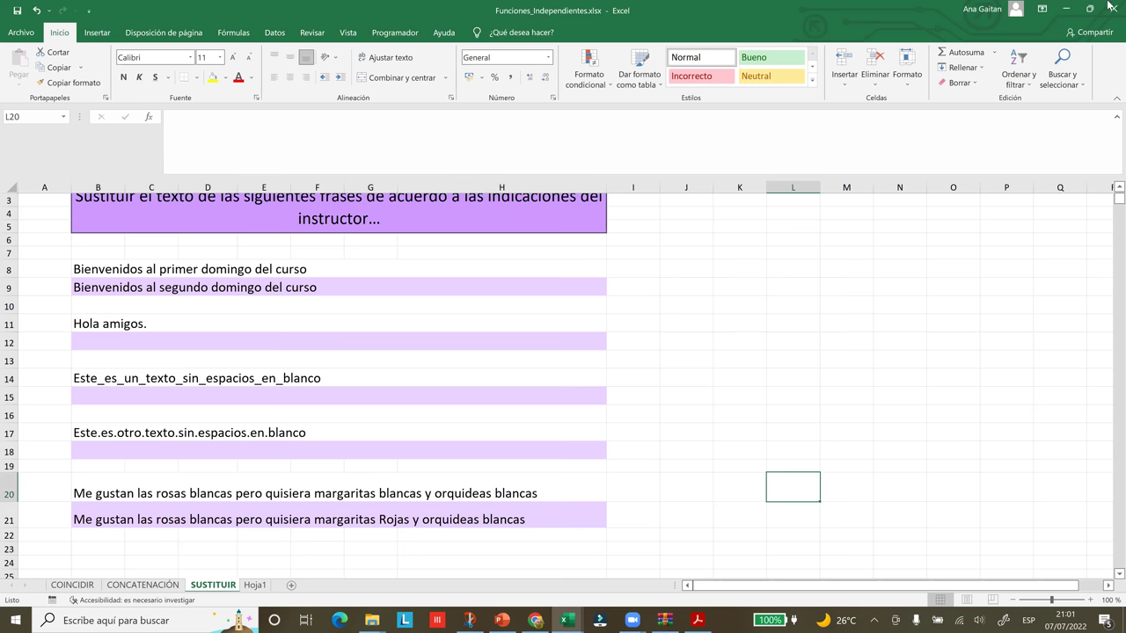